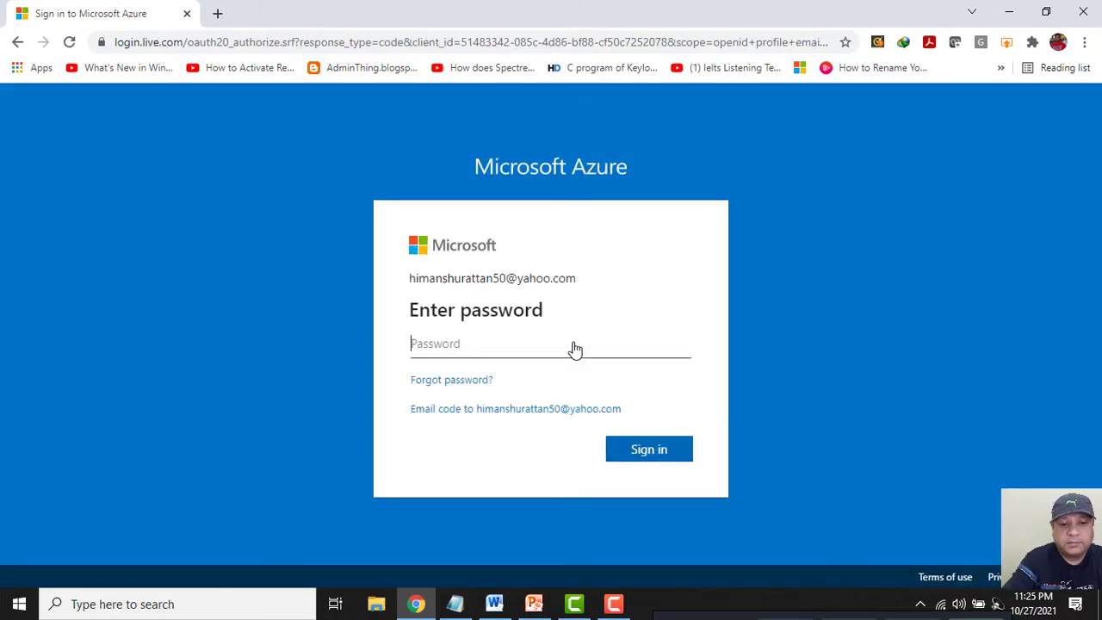
Sign in with the account password and choose to stay signed in.
type("•")
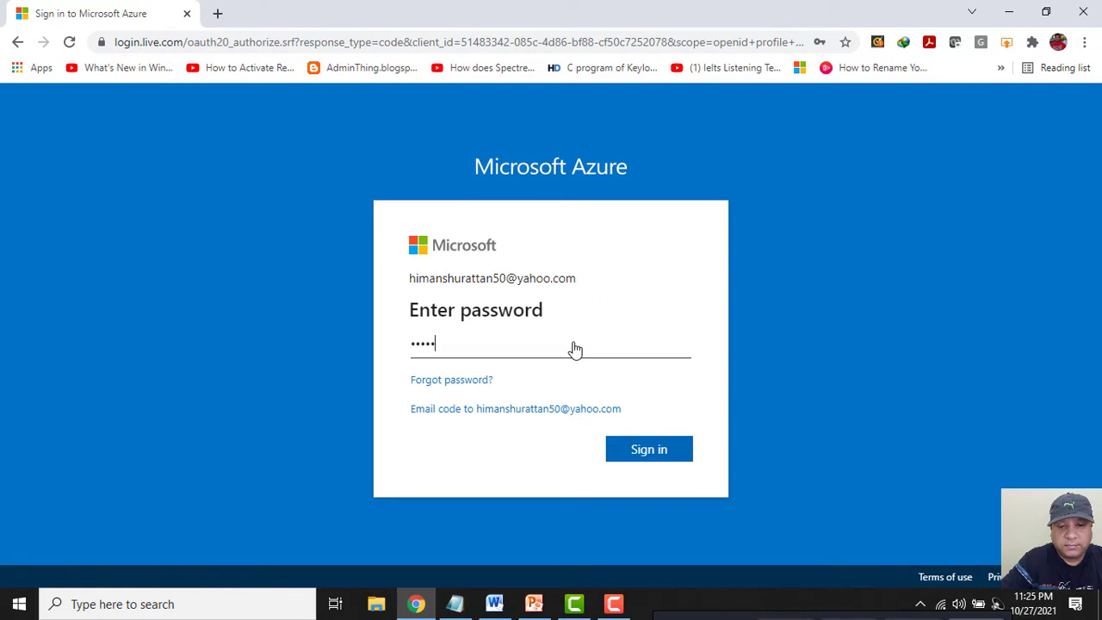
type("•••••••••")
key("Return")
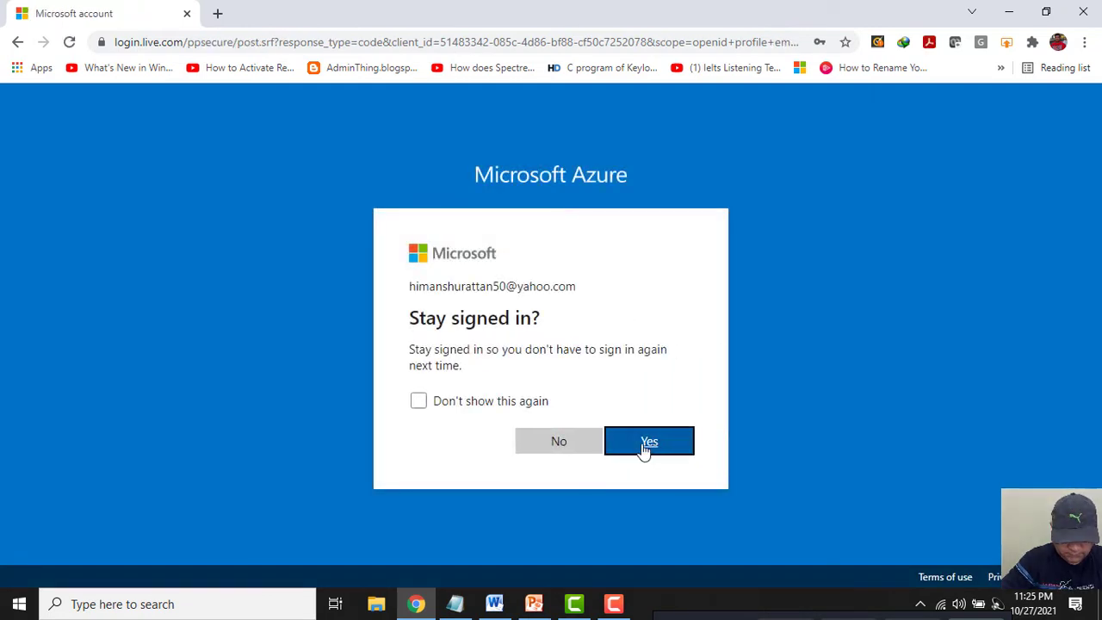
left_click(645, 450)
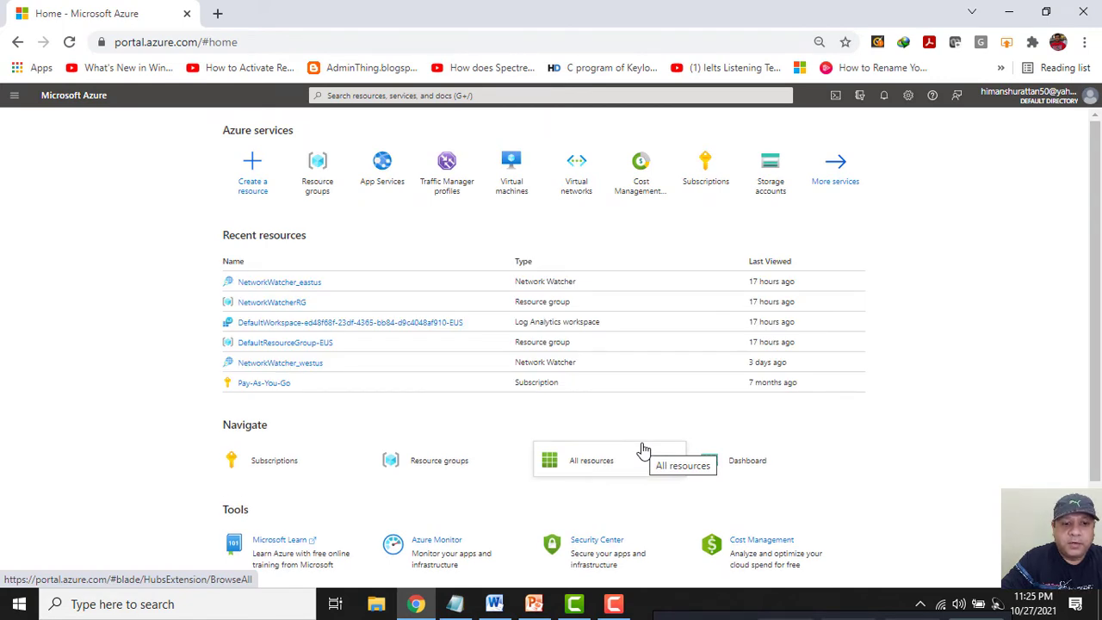
Create resource group TC_East_USA in East US under the Pay-As-You-Go subscription.
left_click(325, 176)
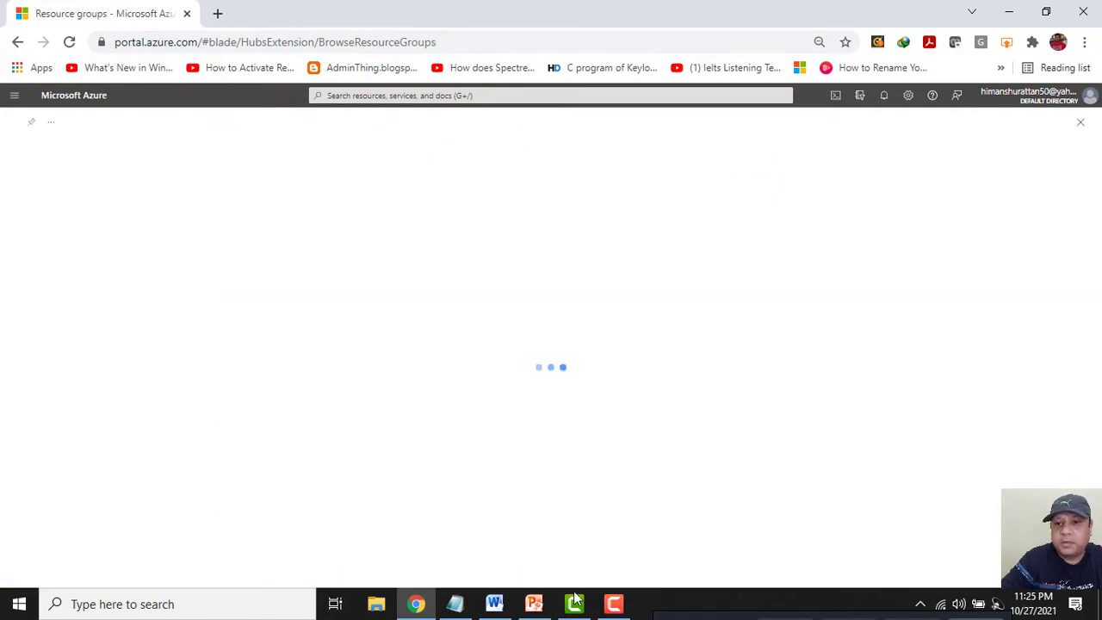
left_click(455, 603)
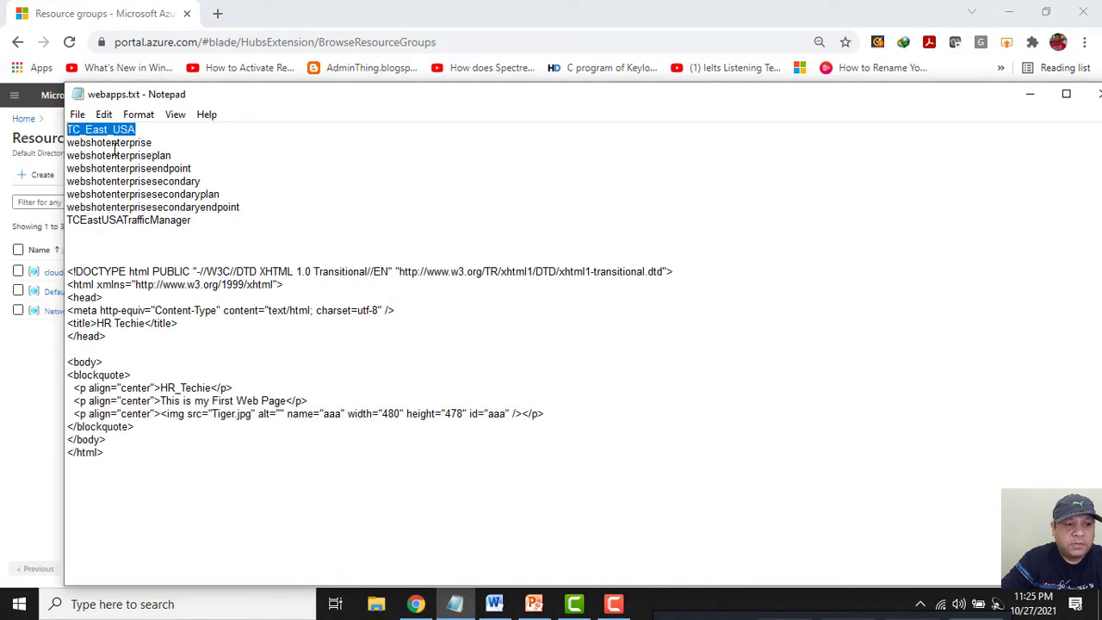
left_click(1028, 93)
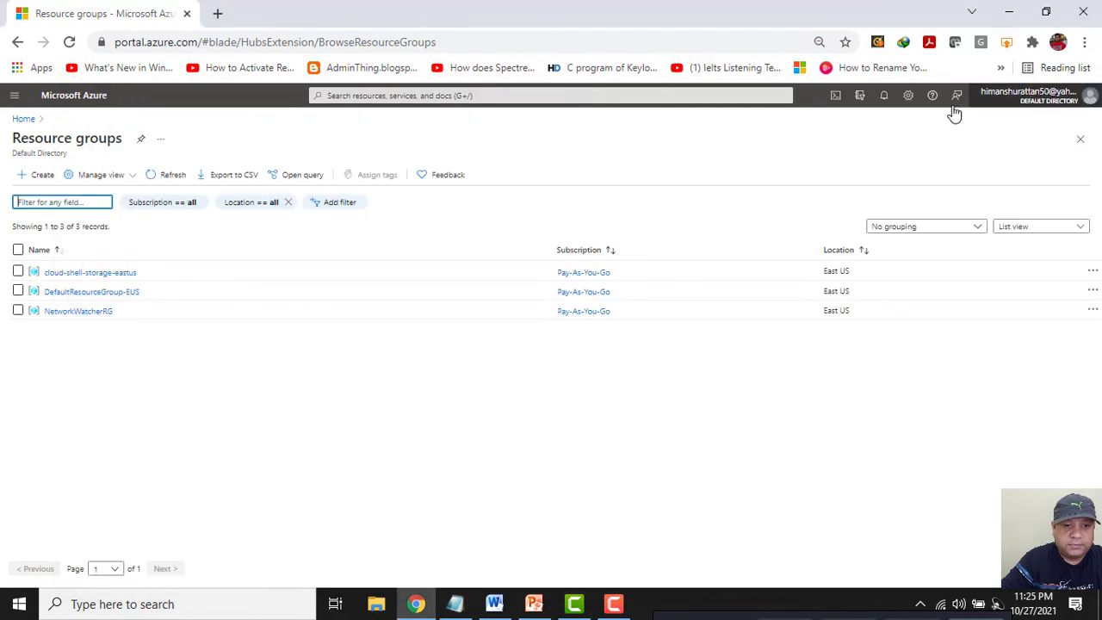
left_click(36, 175)
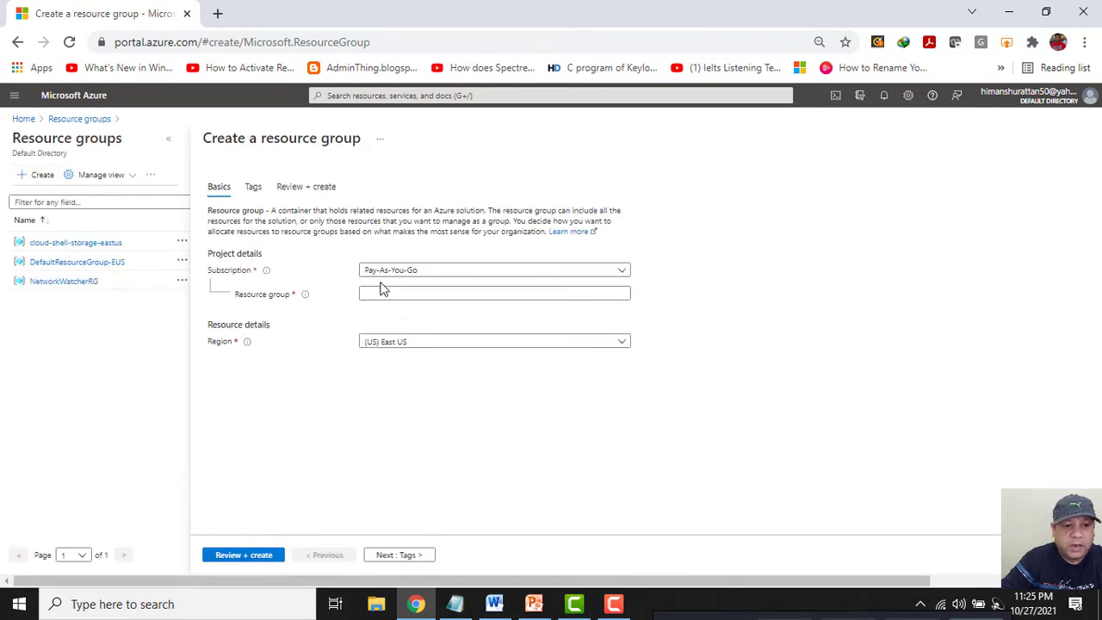
left_click(401, 292)
type("TC_East_USA")
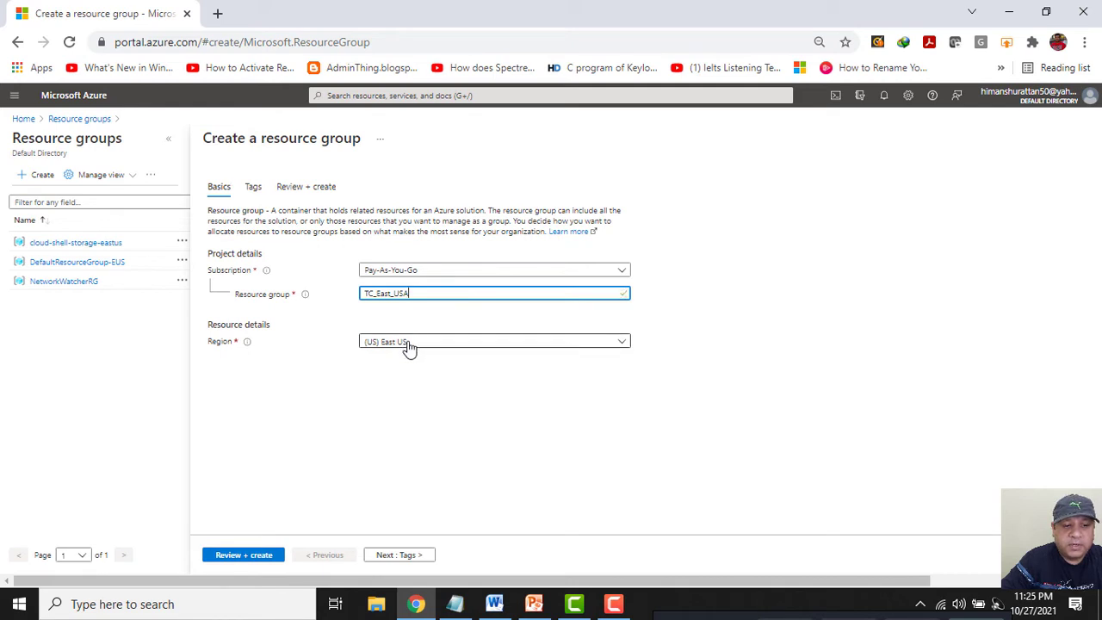
left_click(252, 555)
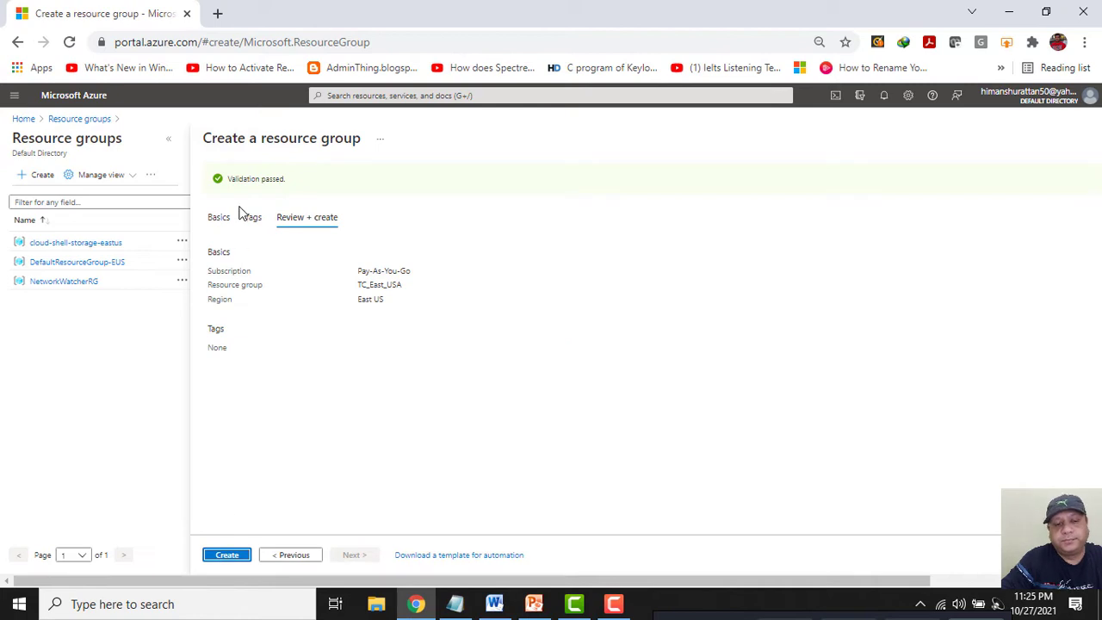
left_click(229, 559)
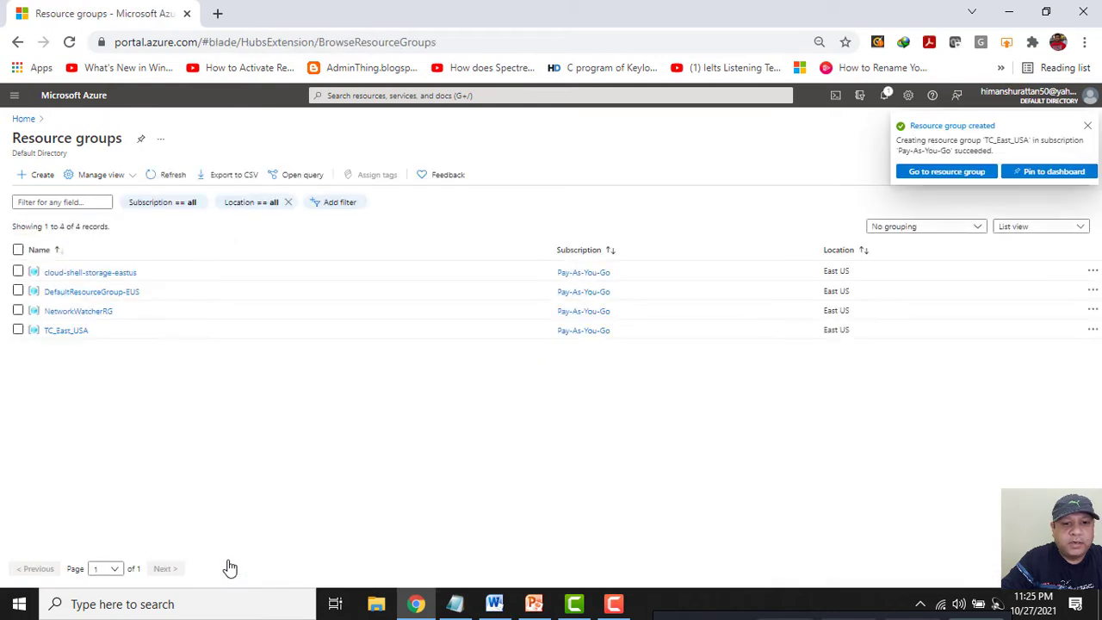
Start a new web app from App Services and copy the name webshotenterprise from the notes.
left_click(33, 122)
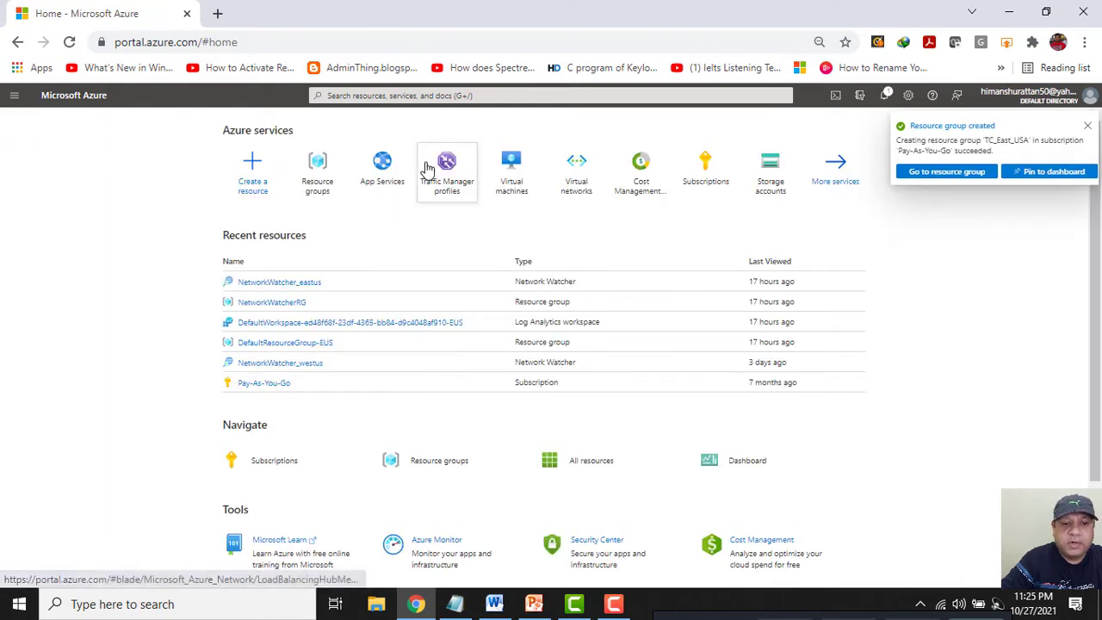
mouse_move(385, 178)
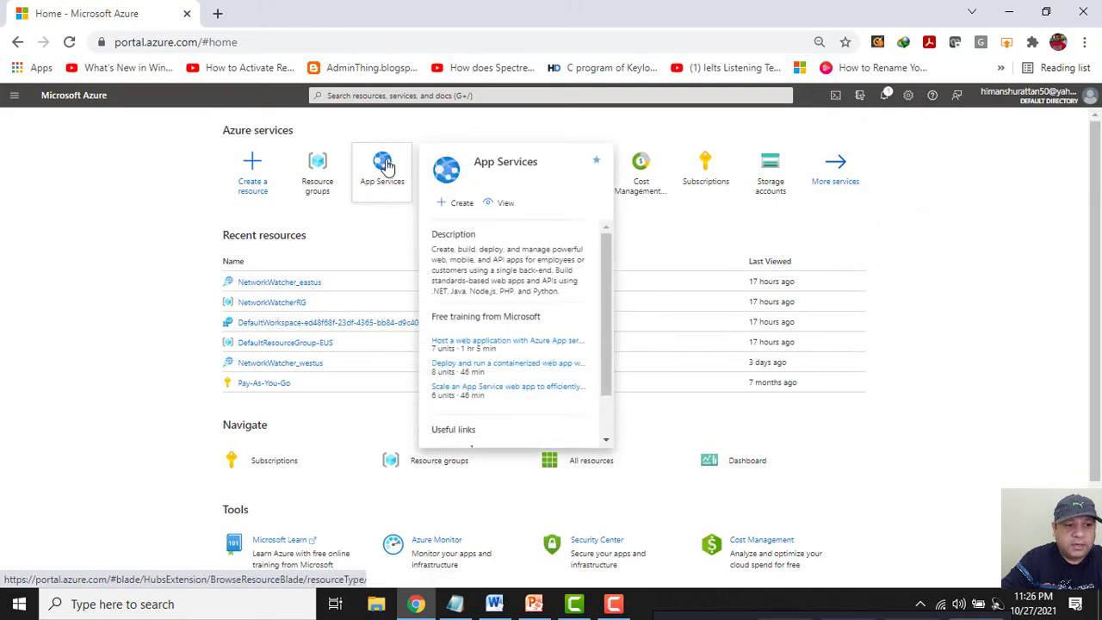
left_click(385, 170)
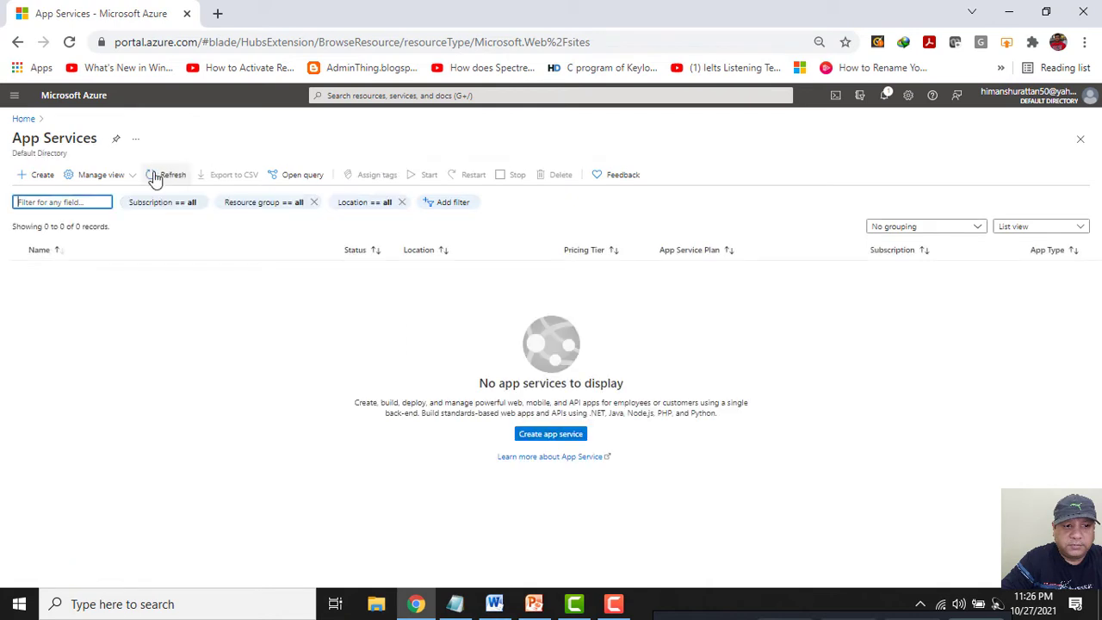
left_click(45, 179)
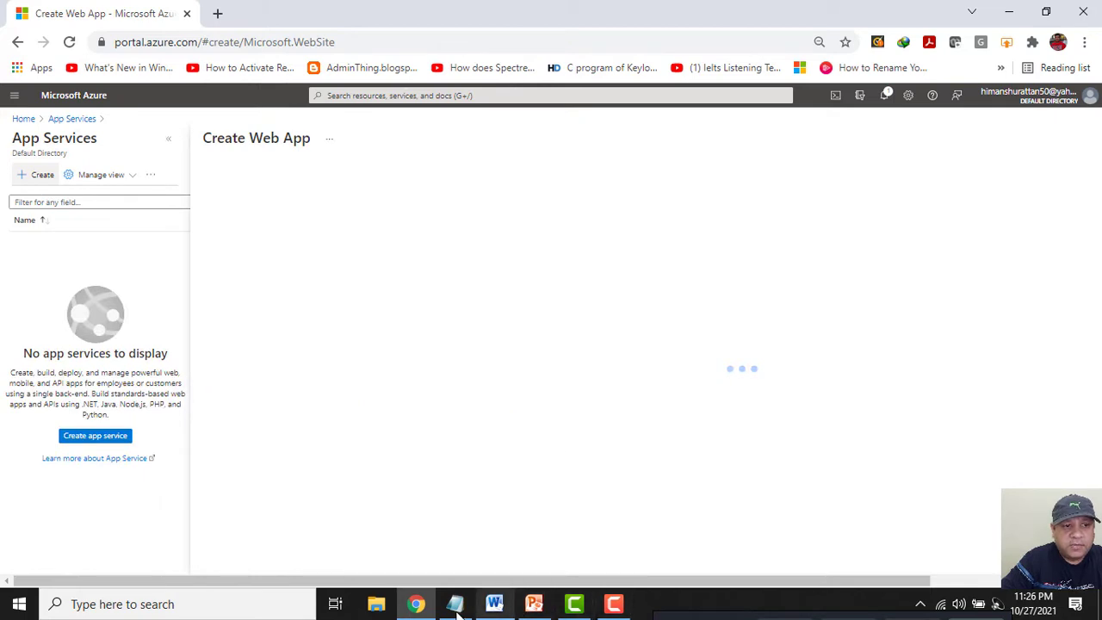
mouse_move(456, 608)
left_click(470, 550)
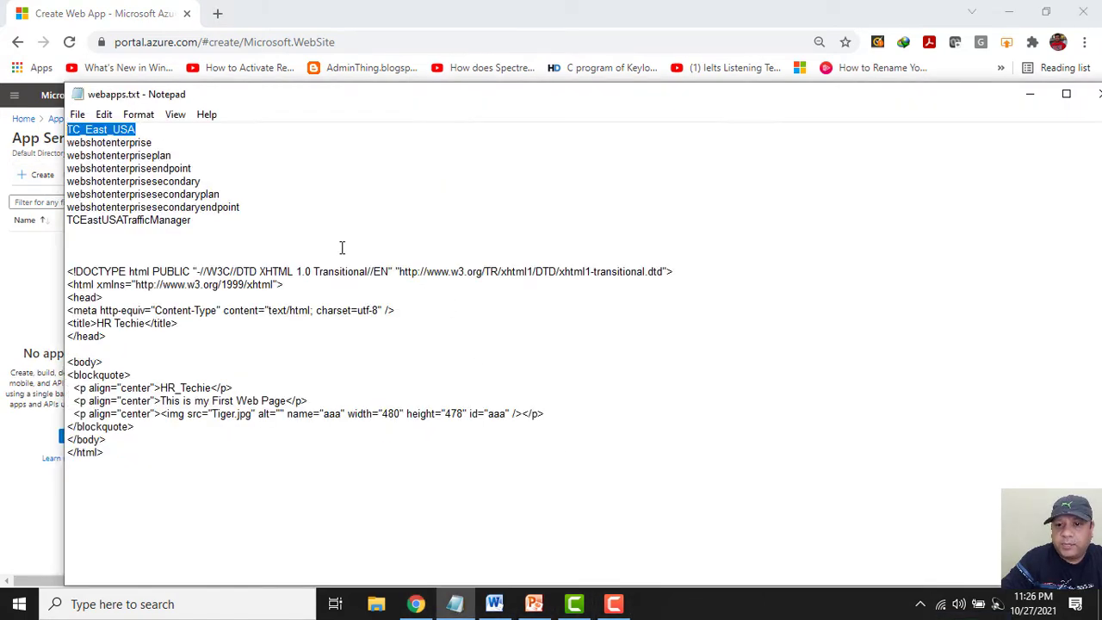
double_click(143, 142)
key("ctrl+c")
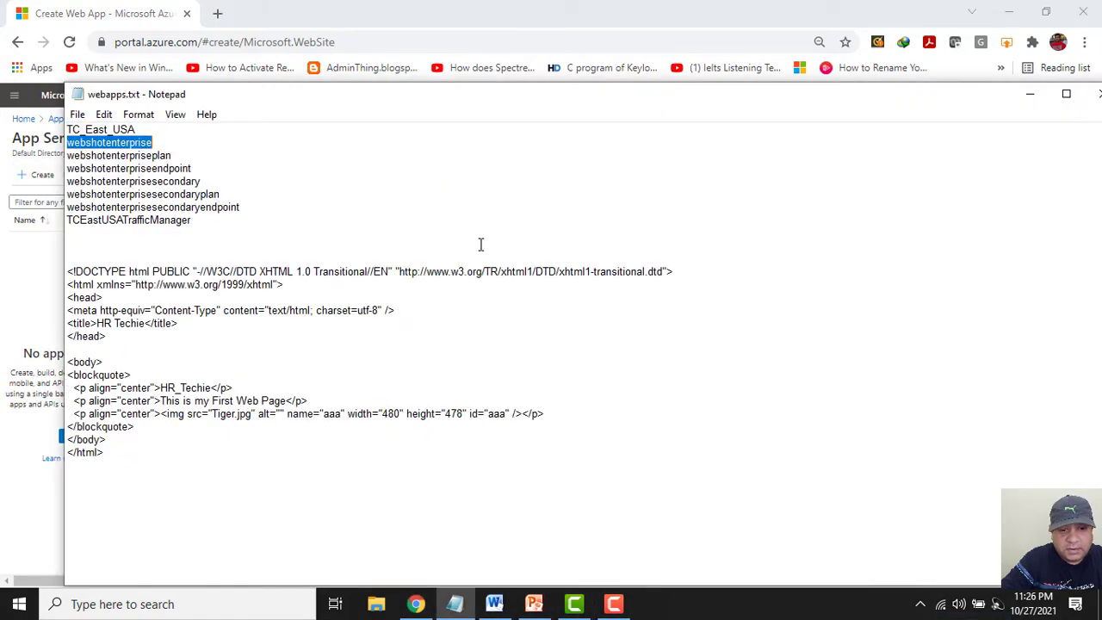
left_click(1029, 93)
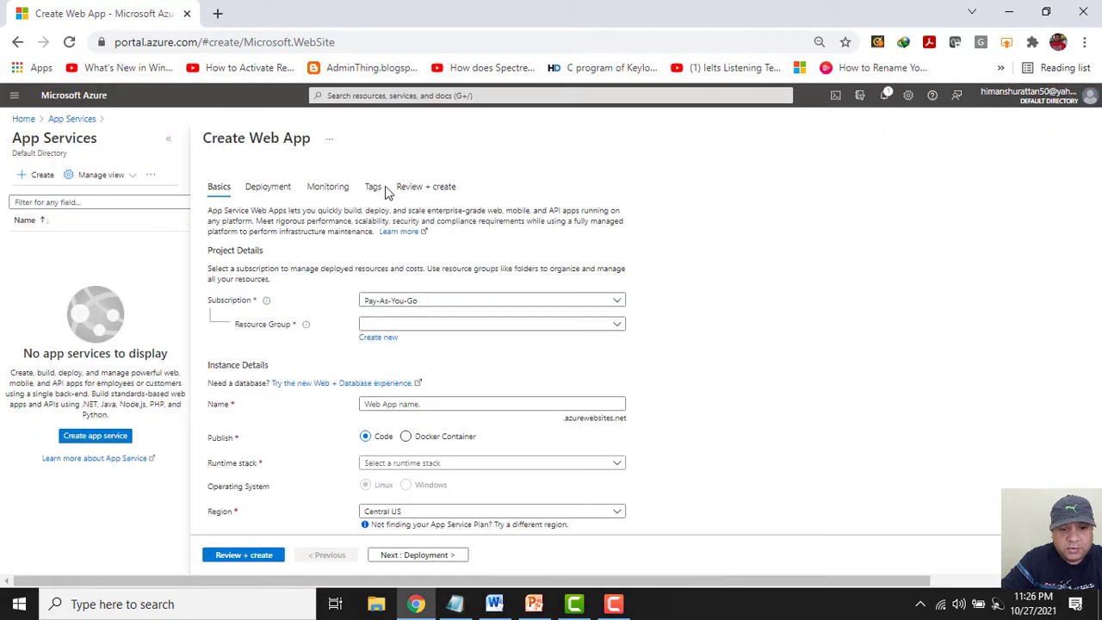
Put the web app in resource group TC_East_USA and name it webshotenterprise.
left_click(393, 323)
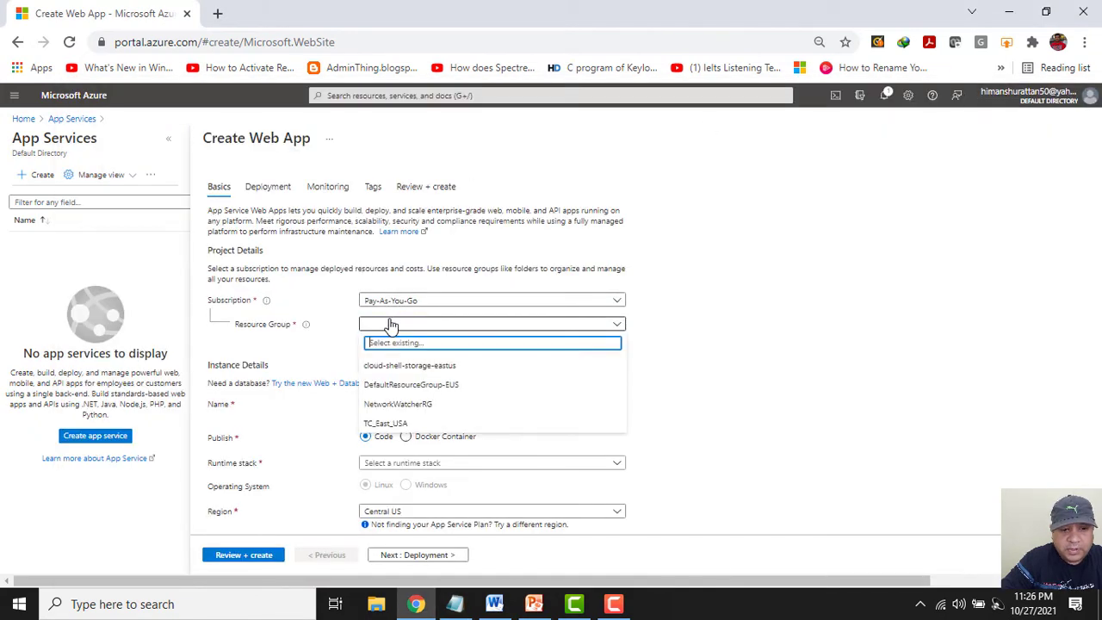
left_click(400, 425)
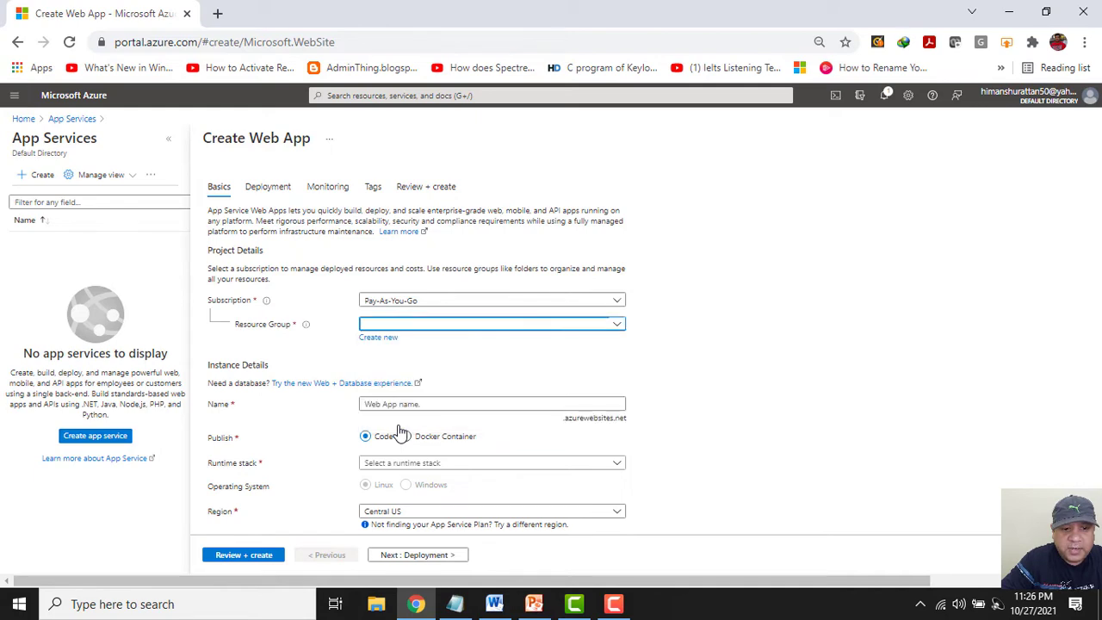
left_click(407, 405)
key("ctrl+v")
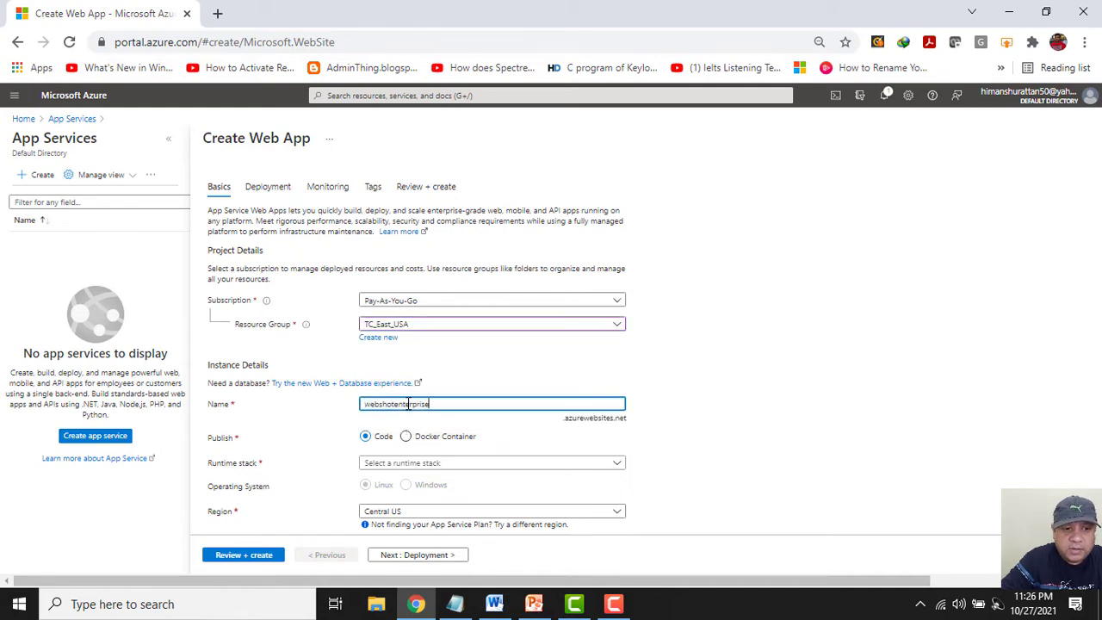
Choose the .NET 5 runtime stack and the East US region.
scroll(772, 388, "down", 2)
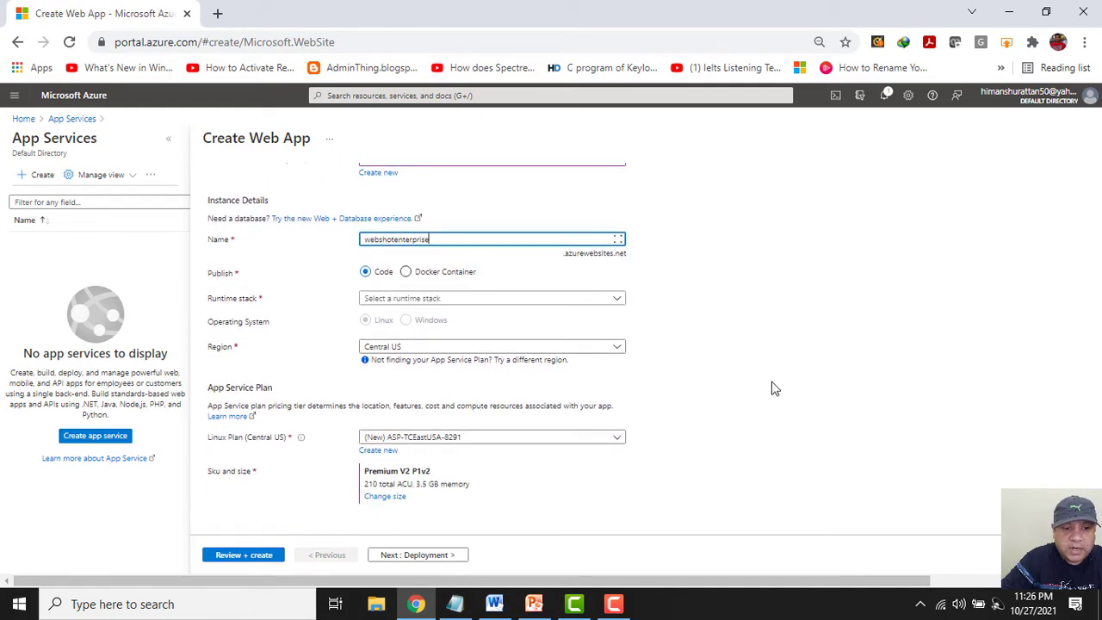
left_click(382, 302)
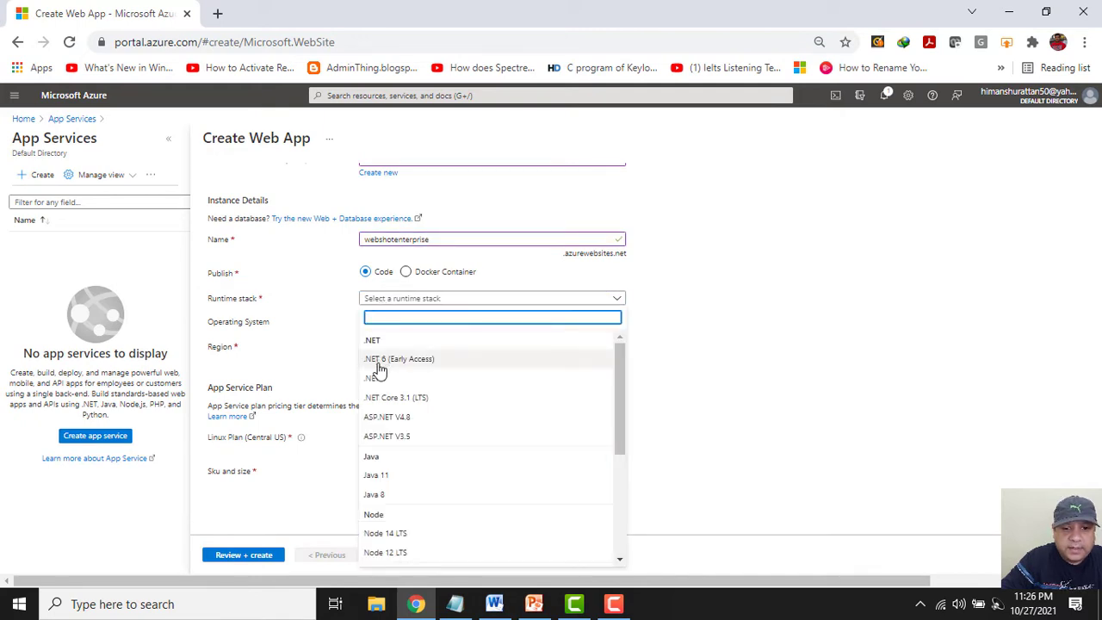
left_click(377, 382)
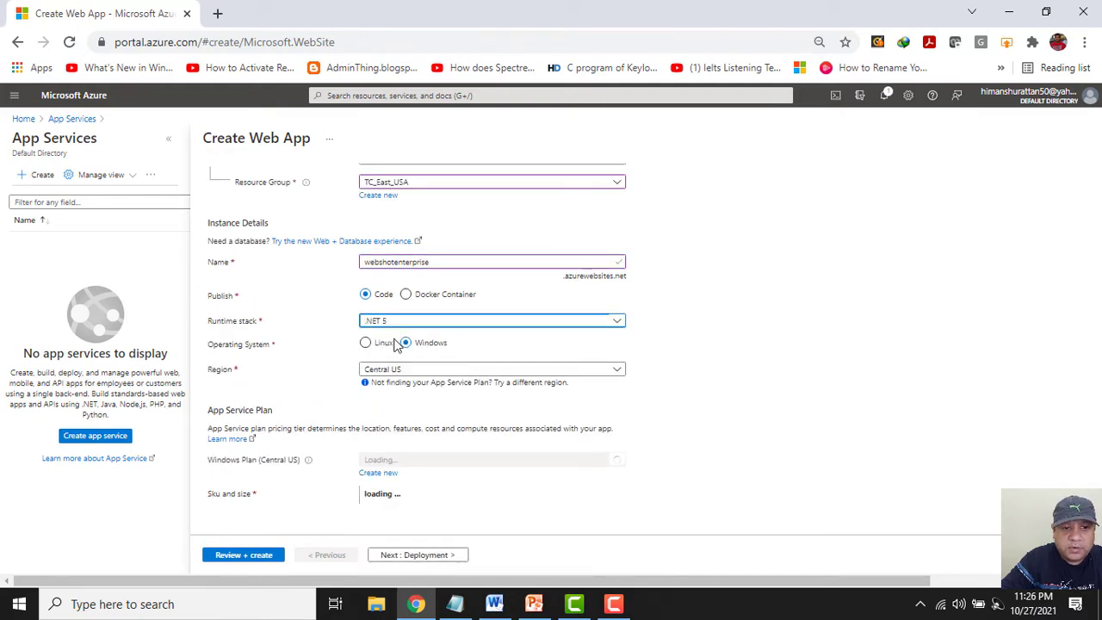
left_click(619, 348)
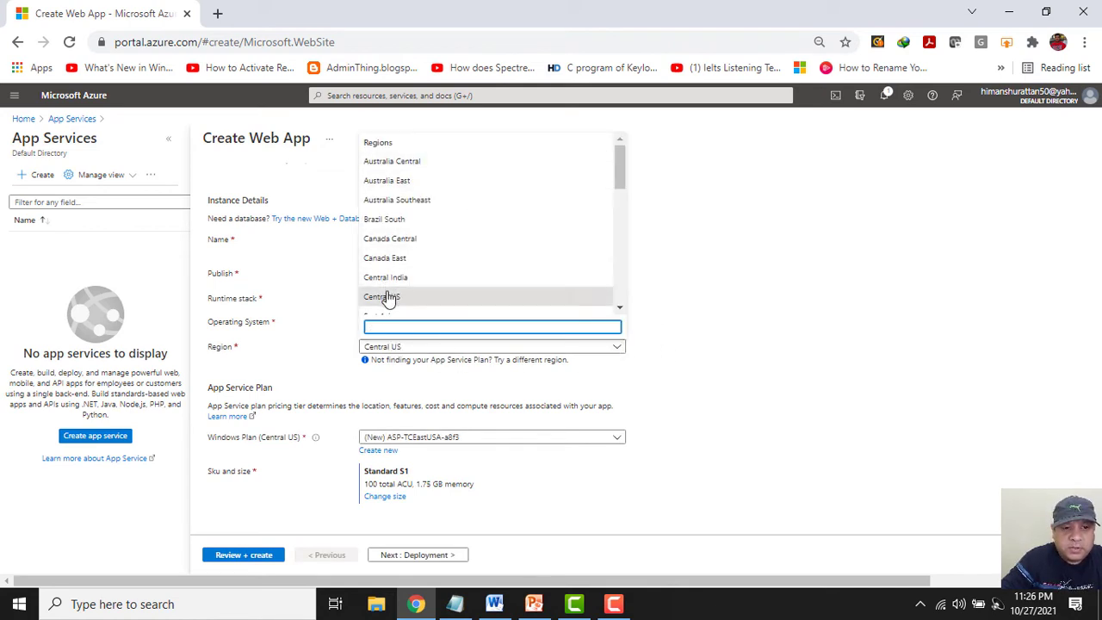
type("east")
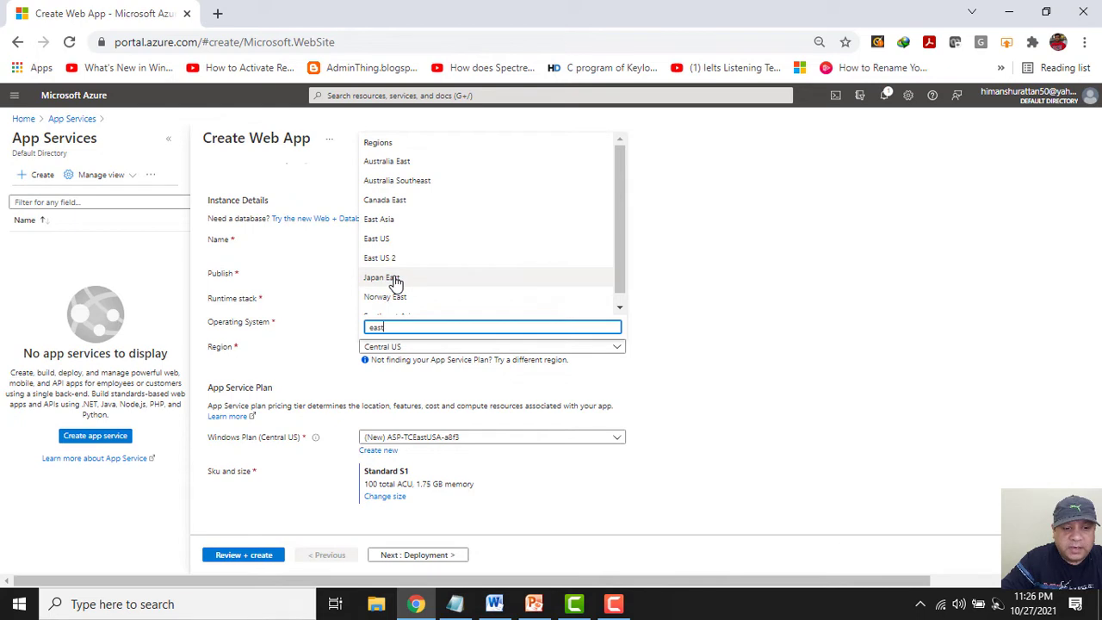
left_click(399, 241)
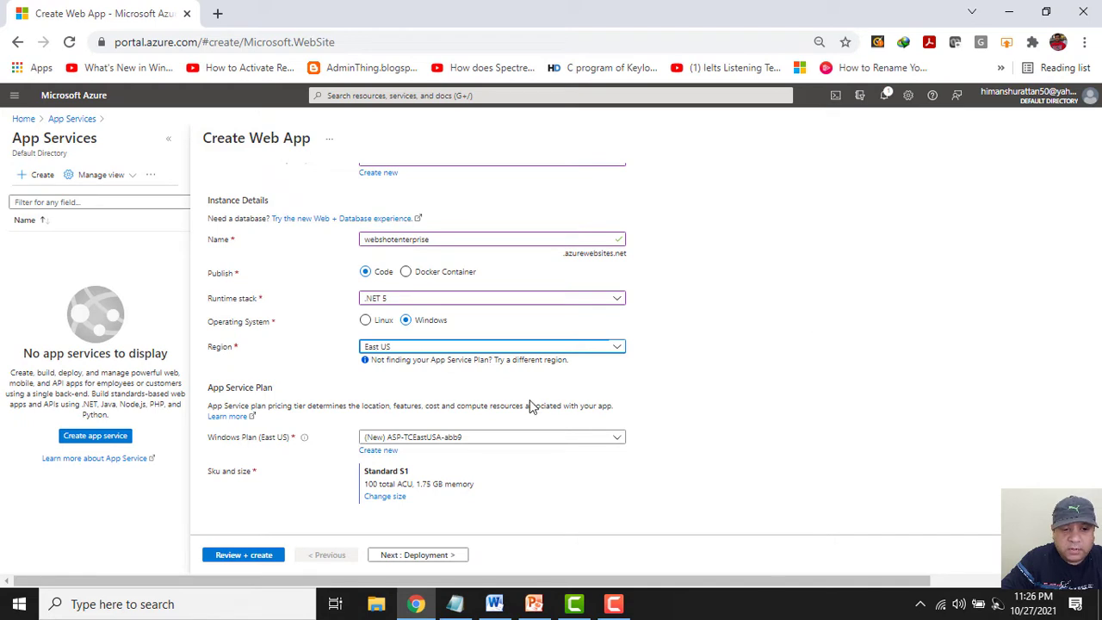
Create a new Windows App Service plan named webshotenterpriseplan for the web app.
left_click(383, 452)
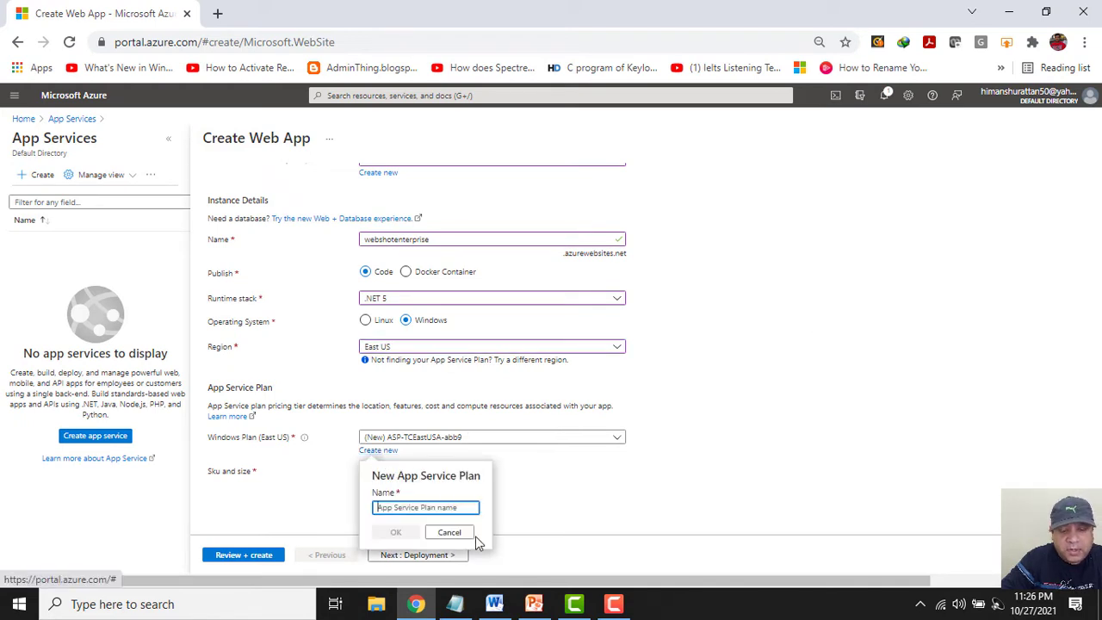
left_click(456, 606)
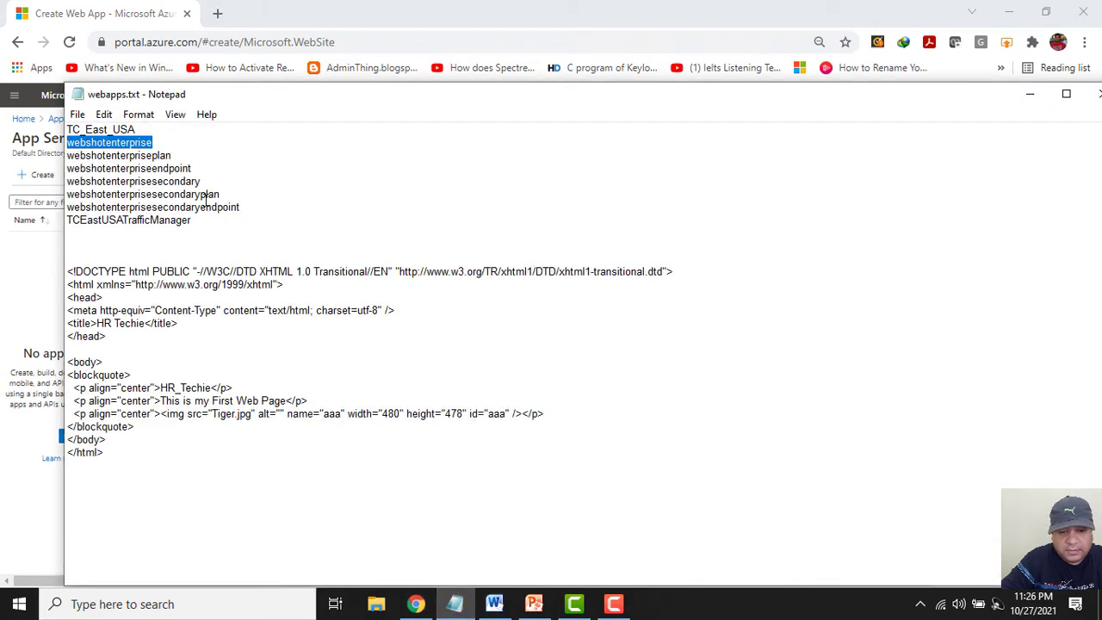
double_click(140, 154)
key("ctrl+c")
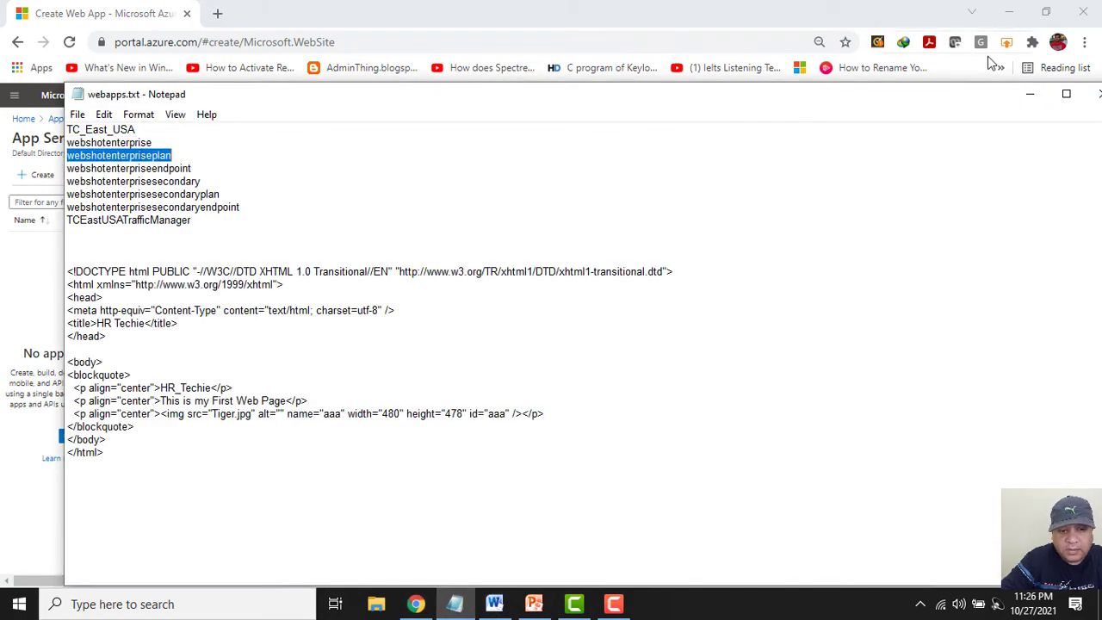
left_click(1029, 94)
key("ctrl+v")
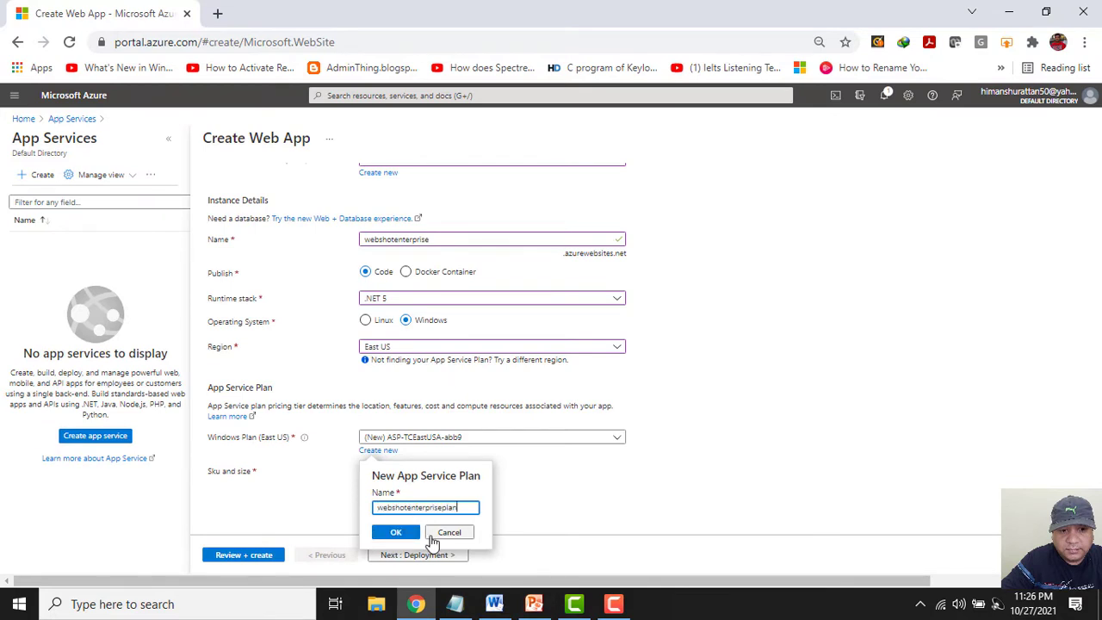
left_click(397, 531)
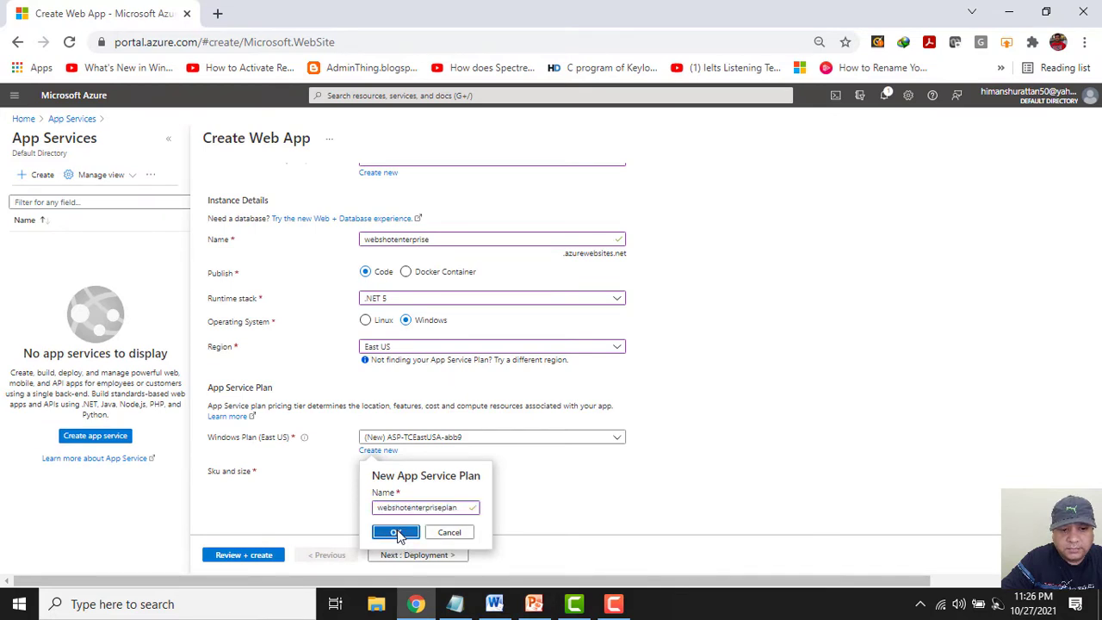
left_click(397, 534)
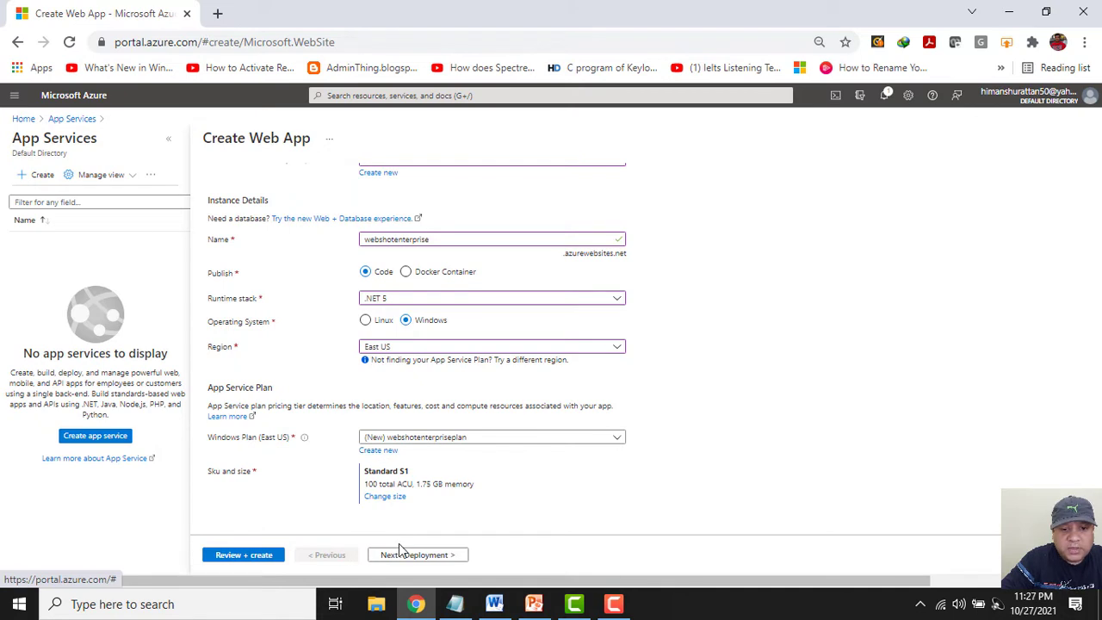
Switch the plan's pricing tier from Standard S1 to the Dev / Test Free F1 tier.
left_click(383, 499)
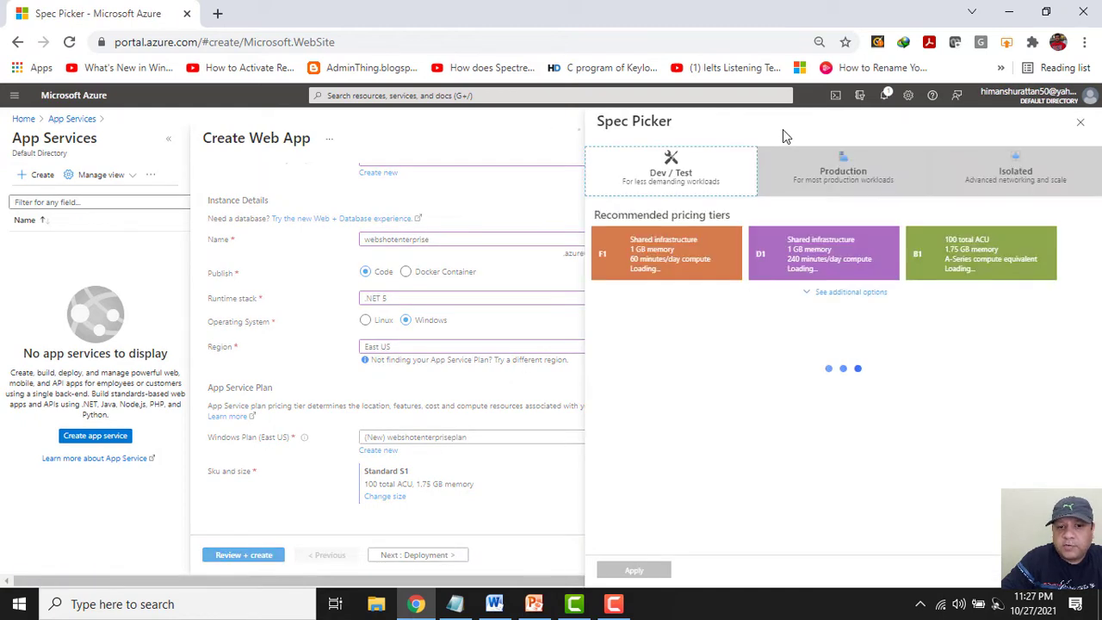
left_click(792, 185)
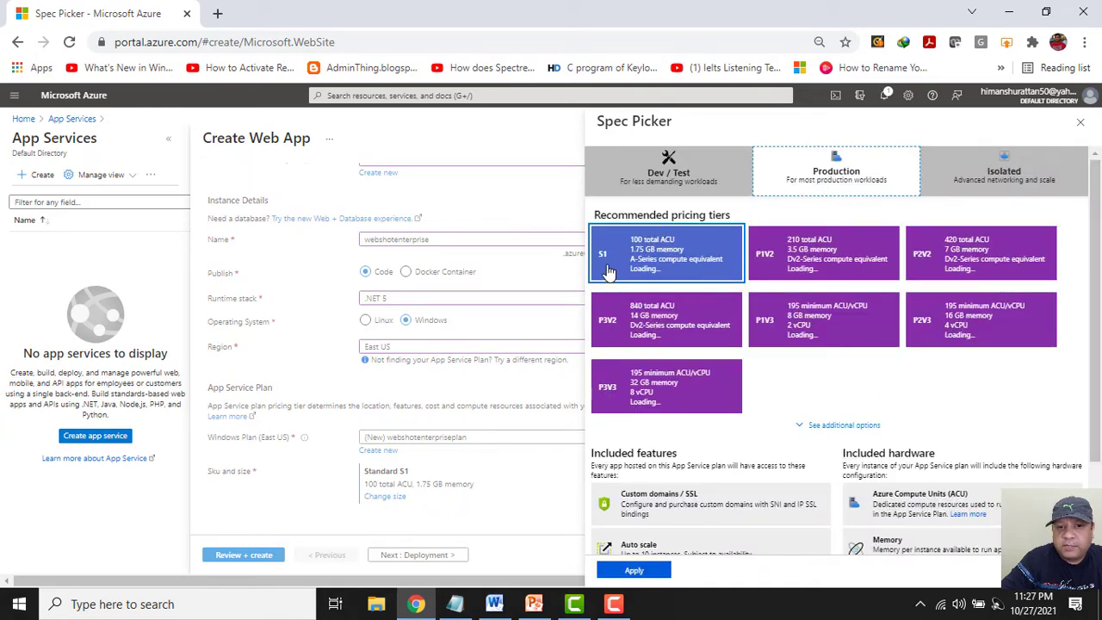
left_click(667, 165)
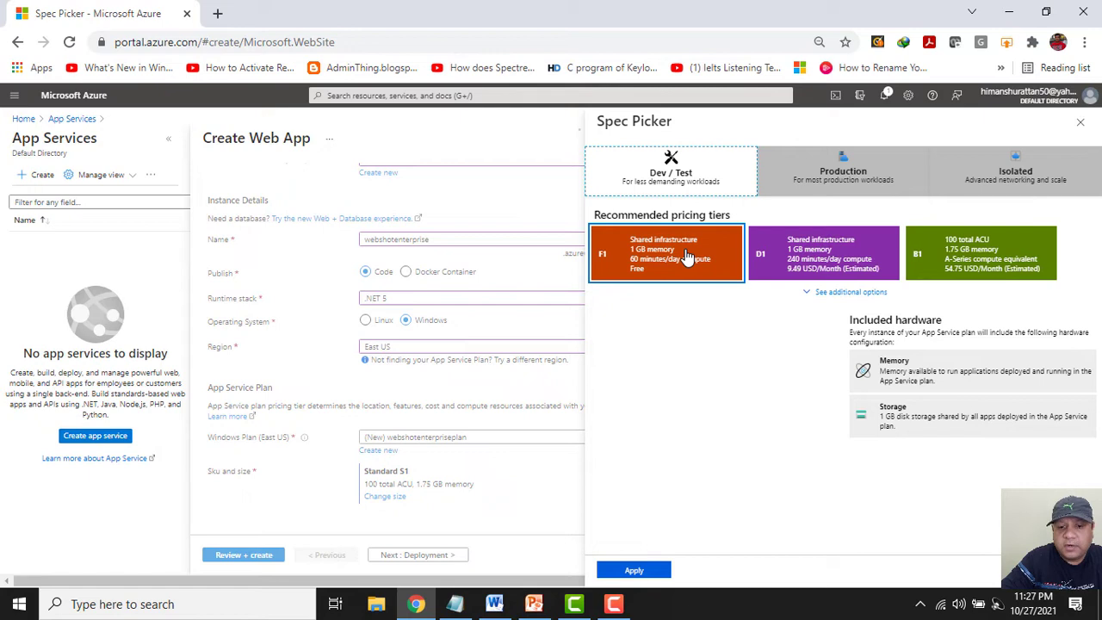
left_click(685, 259)
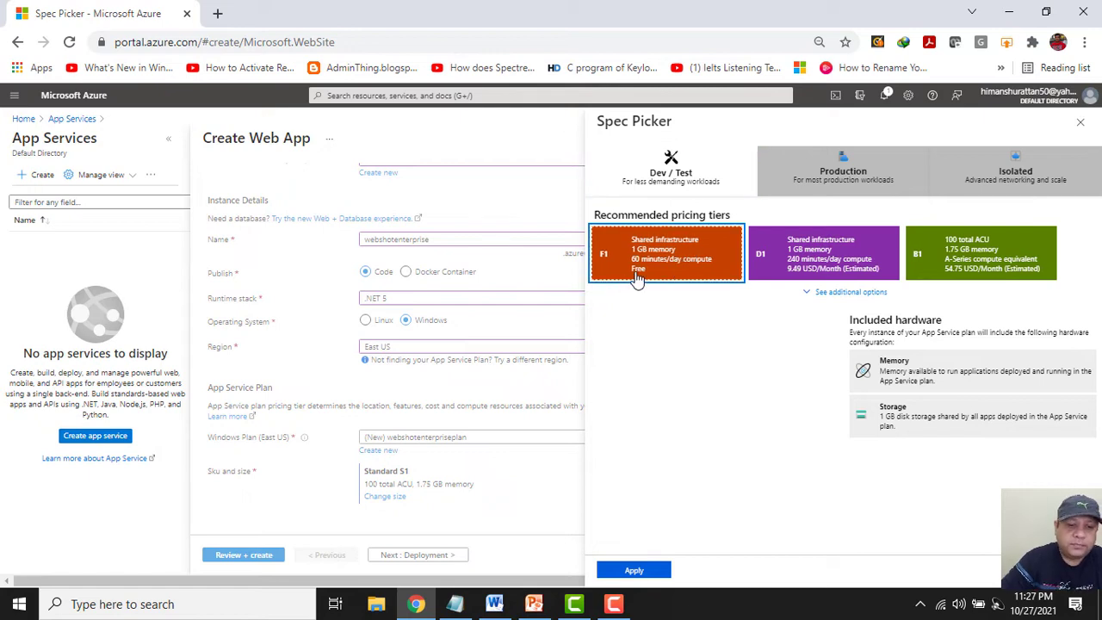
left_click(613, 571)
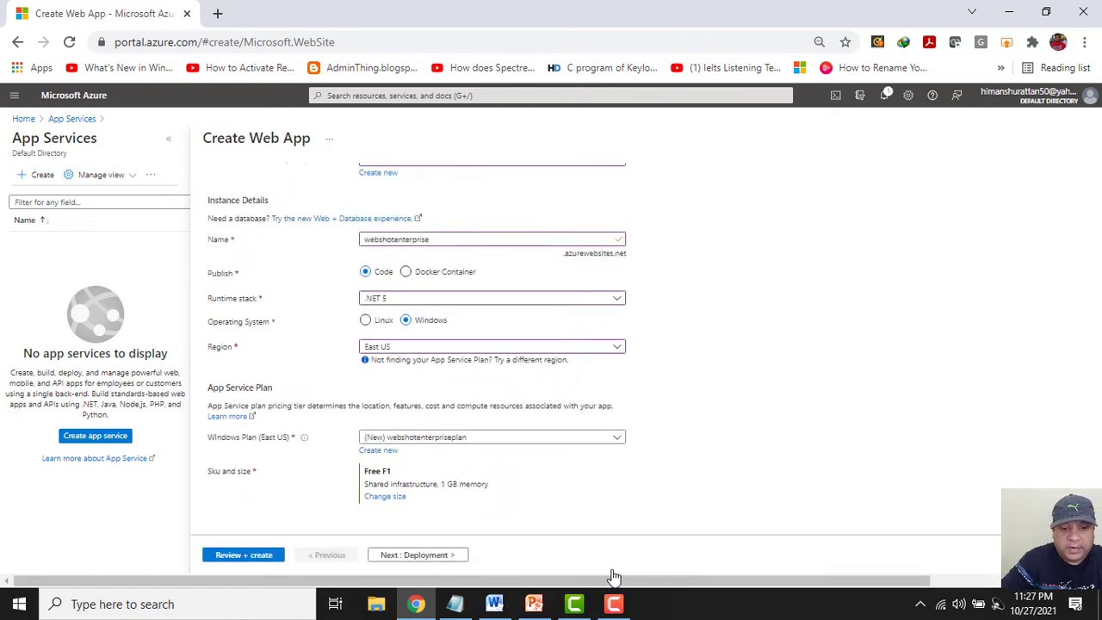
Pass the Deployment, Monitoring and Tags pages, then create webshotenterprise in TC_East_USA.
left_click(435, 559)
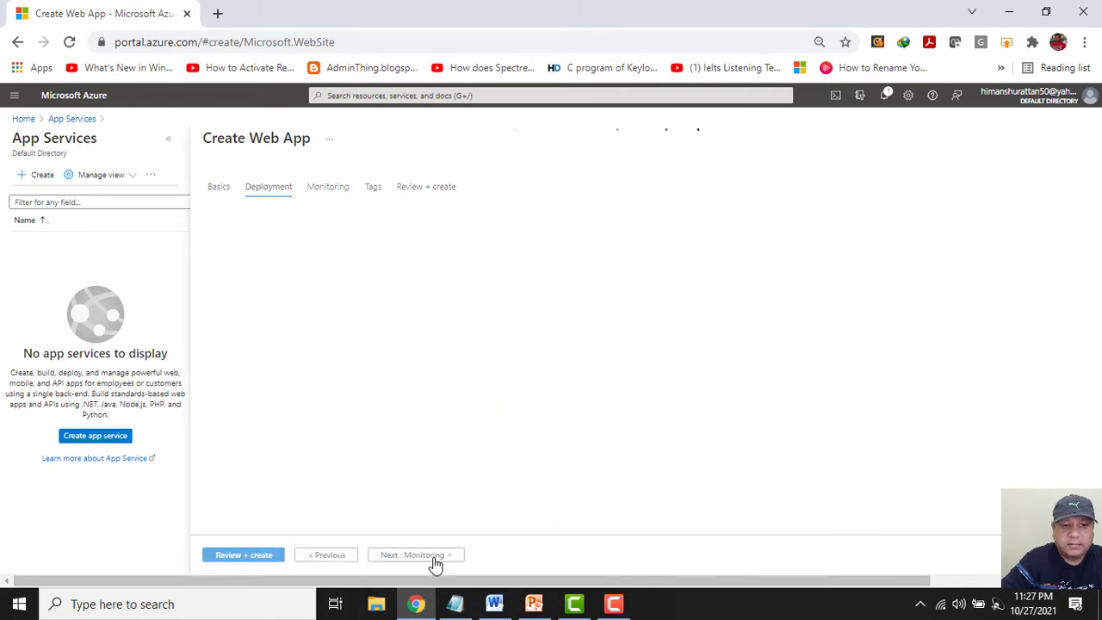
left_click(413, 555)
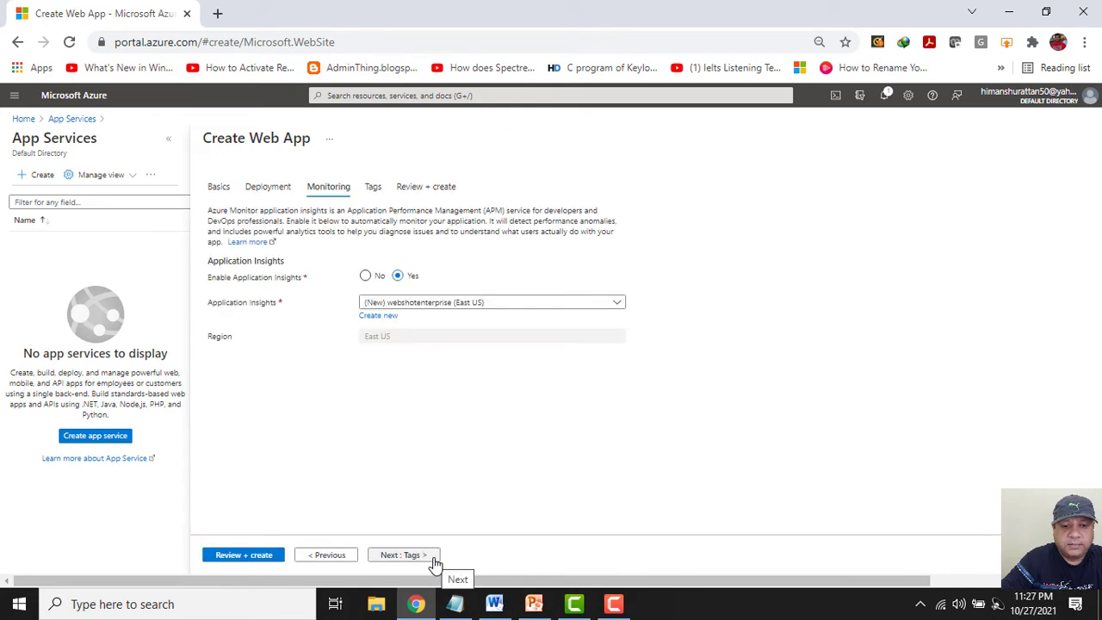
left_click(435, 560)
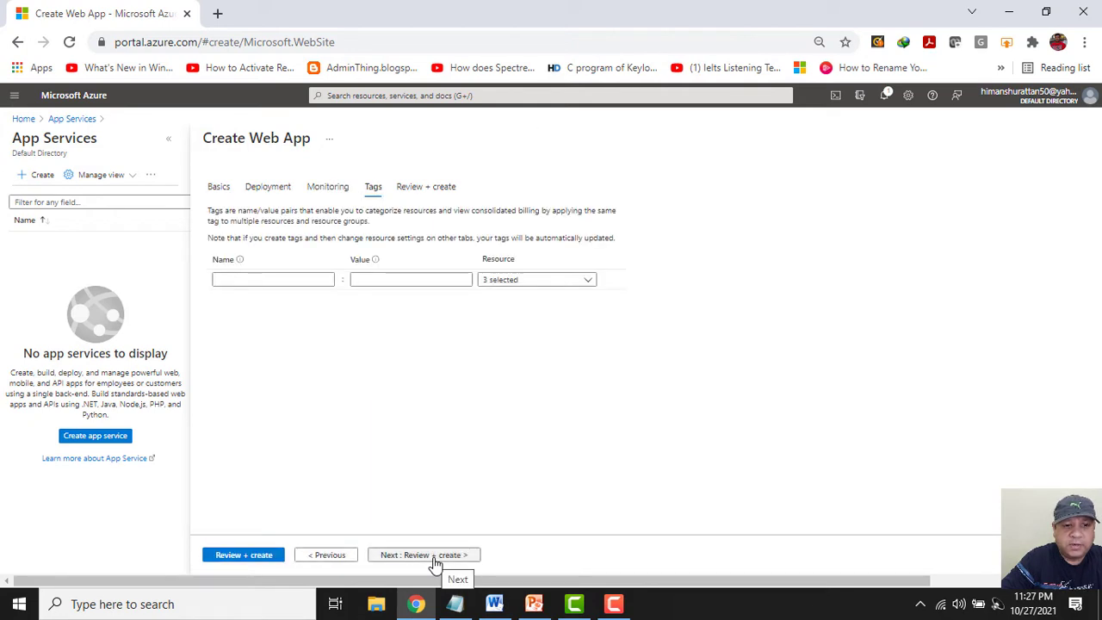
left_click(436, 555)
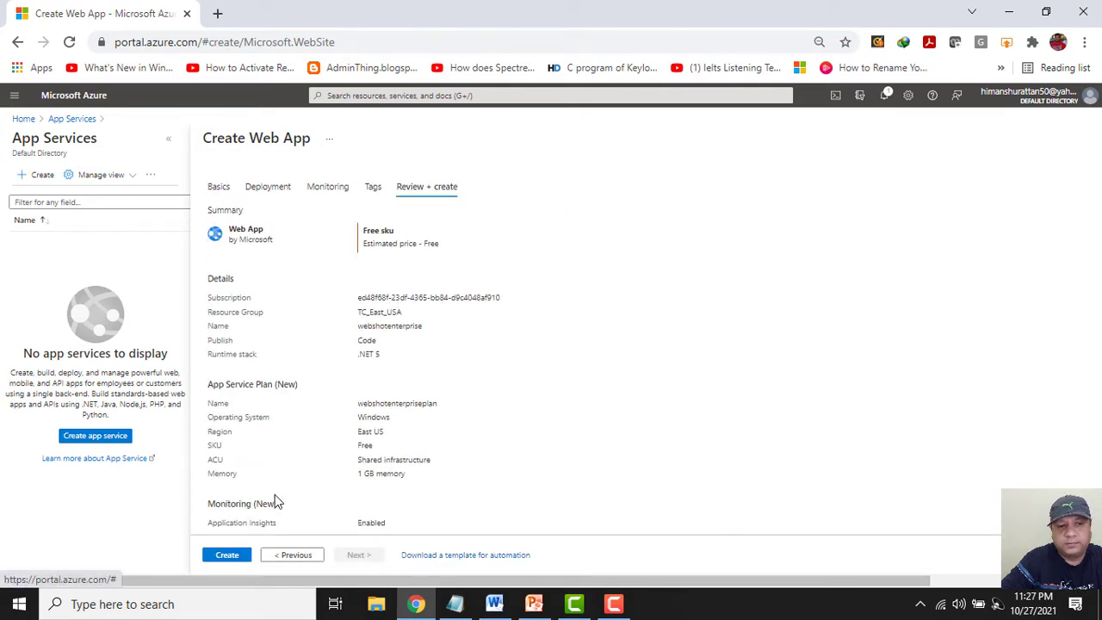
left_click(224, 558)
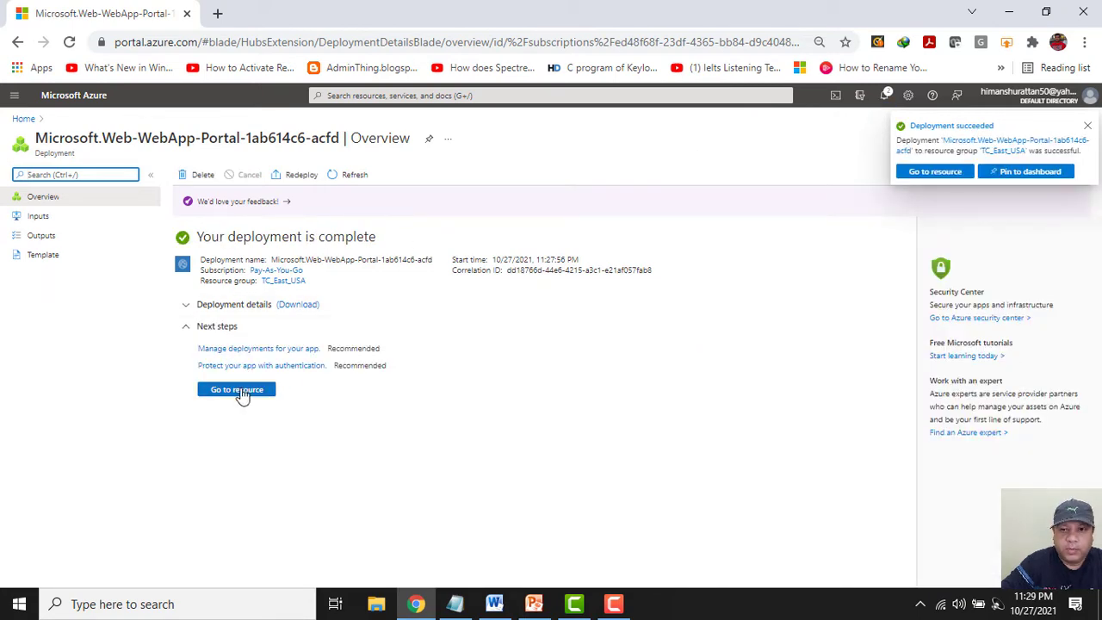
Go to the webshotenterprise resource and open Advanced Tools under Development Tools.
left_click(239, 392)
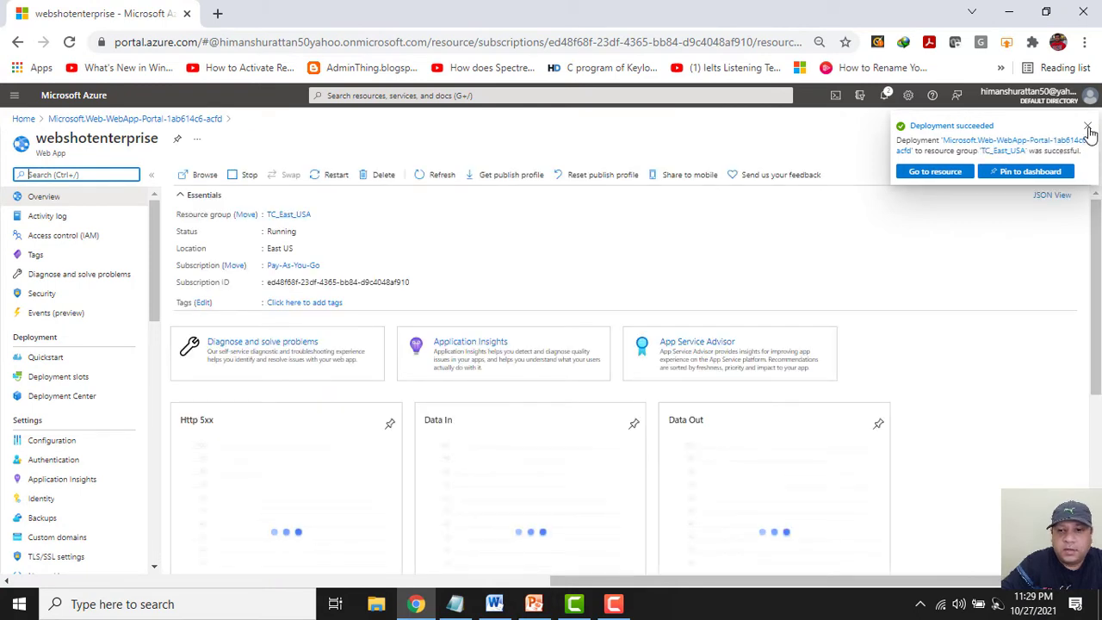
left_click(1088, 130)
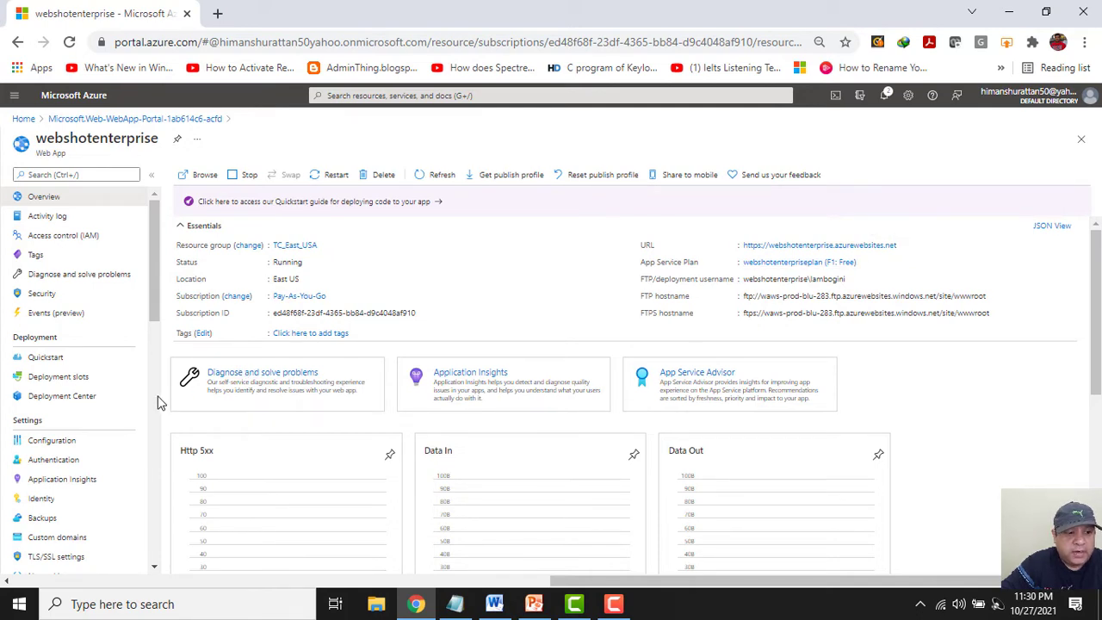
scroll(158, 401, "down", 4)
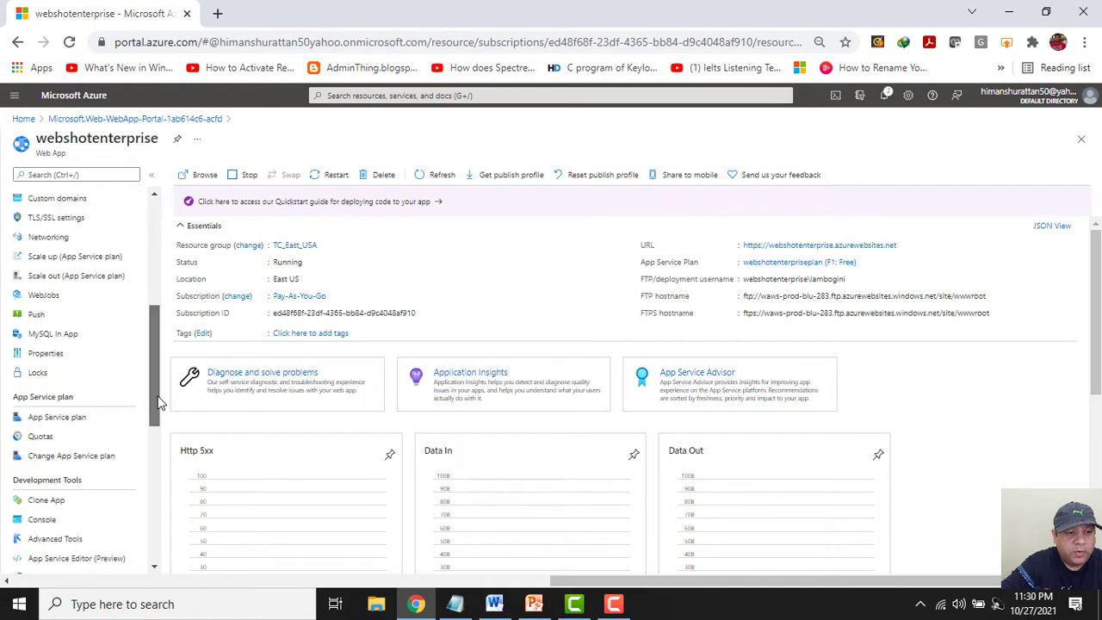
left_click_drag(158, 396, 150, 426)
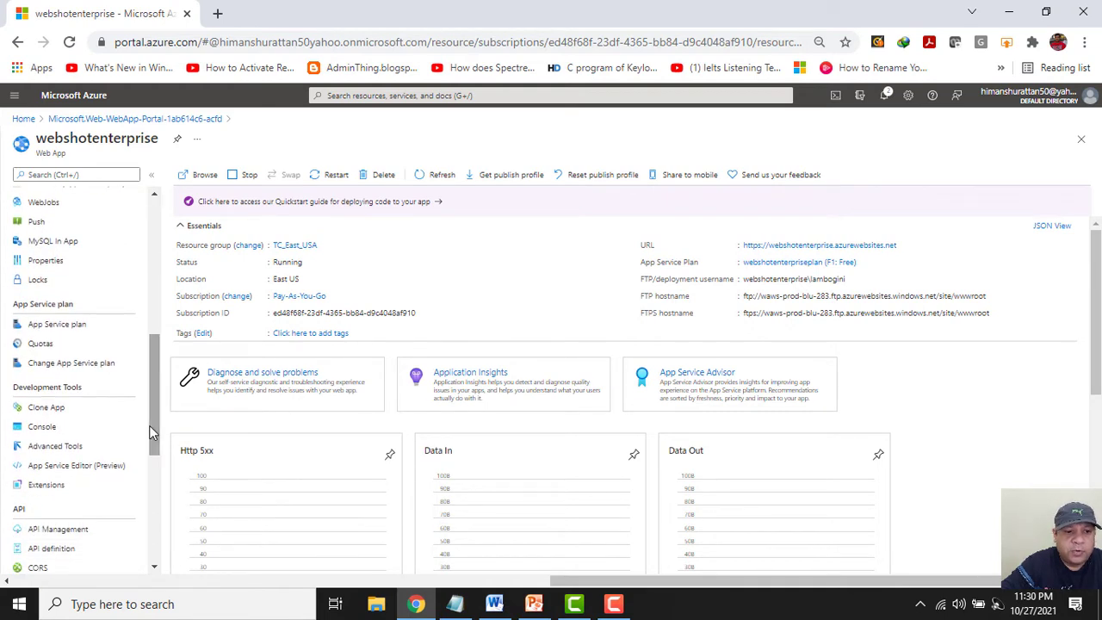
left_click(67, 447)
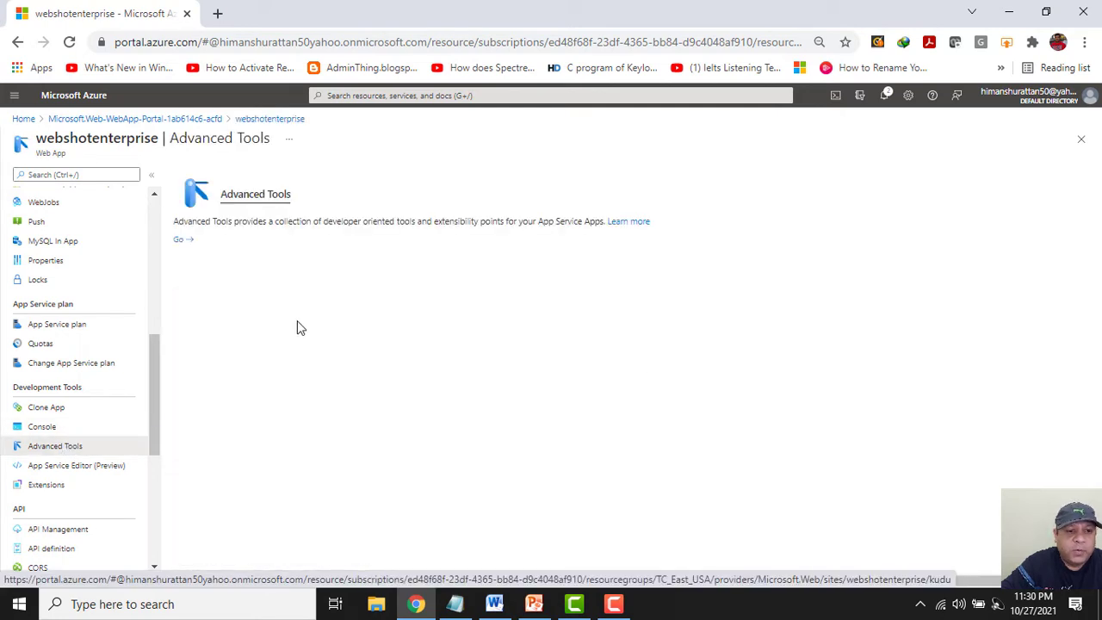
Launch Kudu, open Zip Push Deploy, and bring up the add-item options for /wwwroot.
left_click(179, 243)
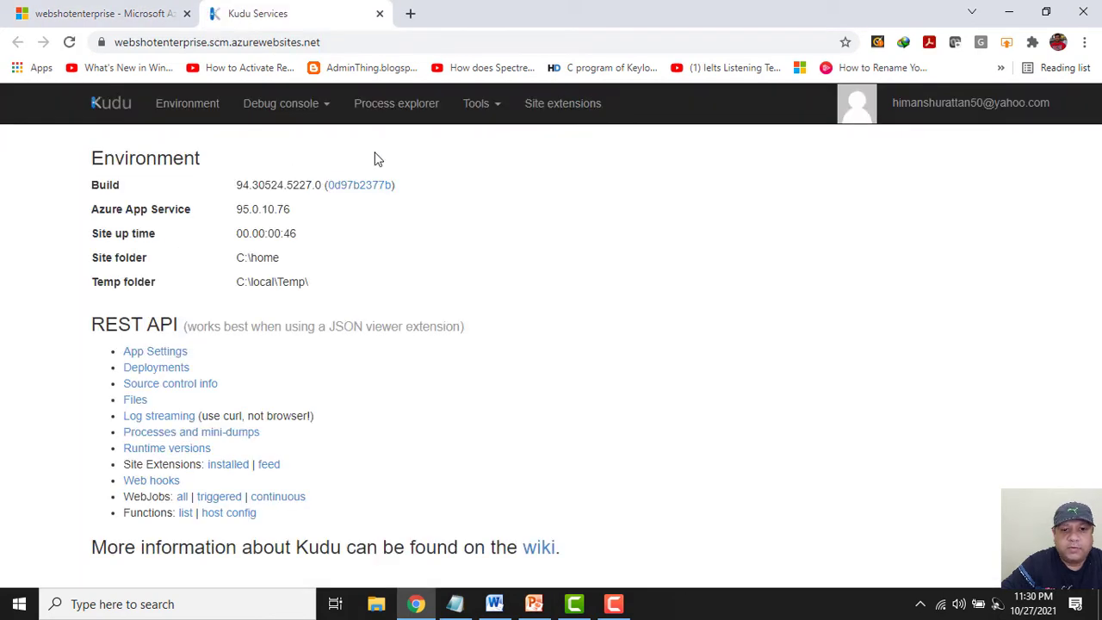
left_click(502, 108)
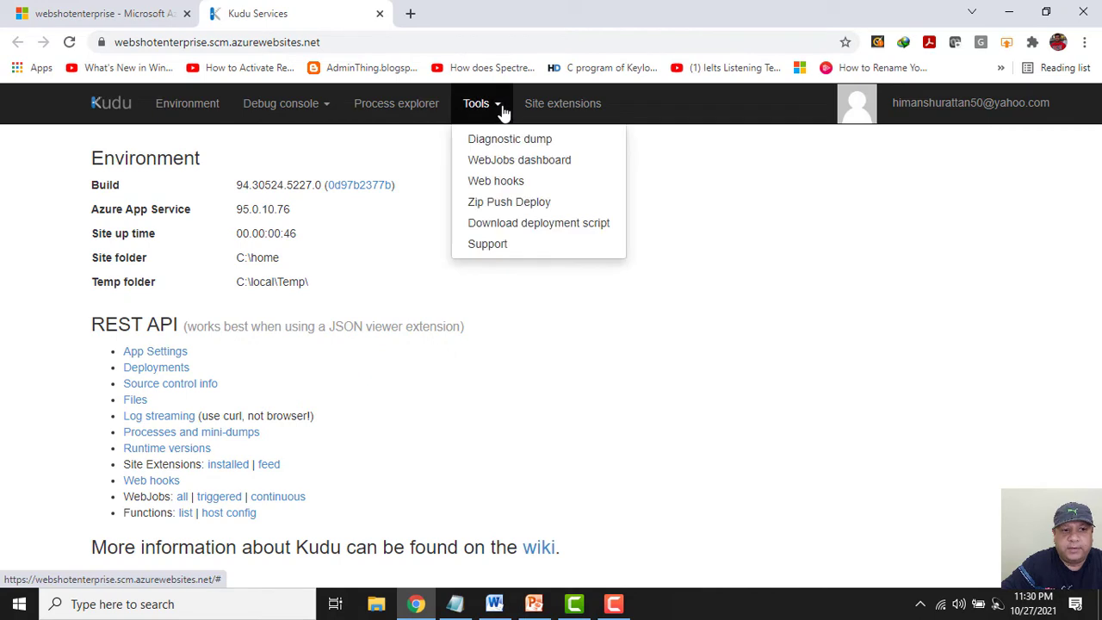
left_click(515, 209)
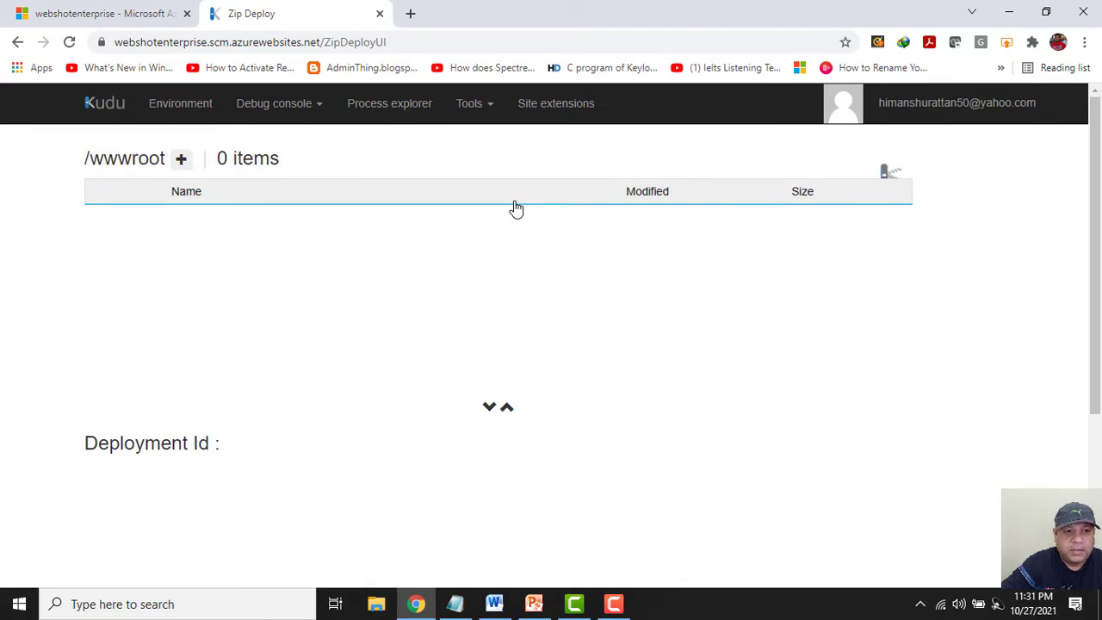
left_click(182, 161)
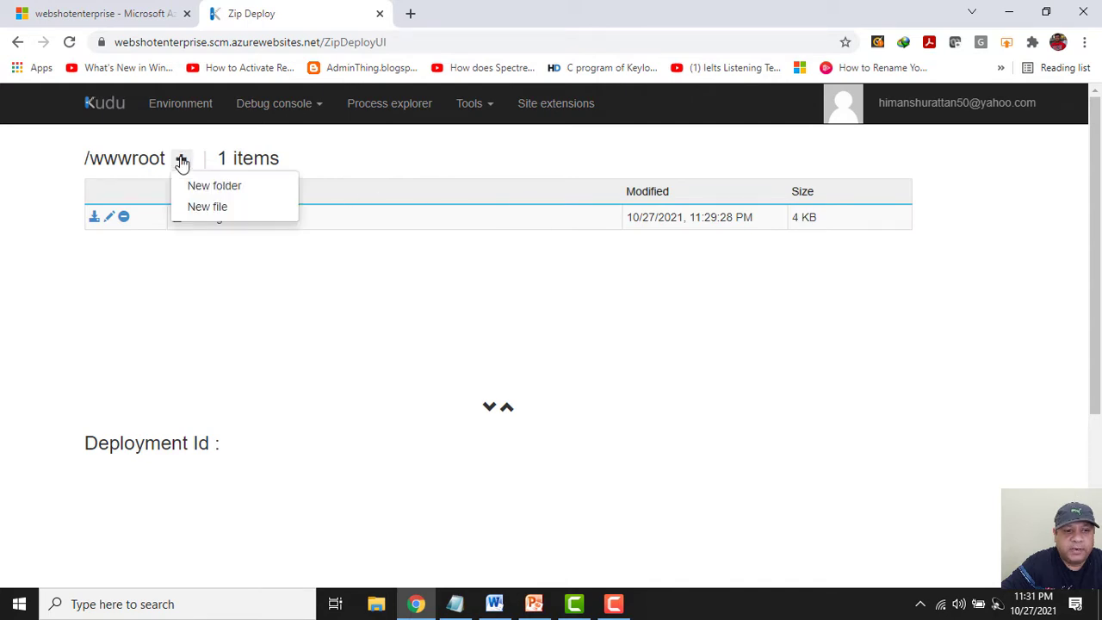
Create a new empty index.html in wwwroot and open it for editing.
left_click(197, 211)
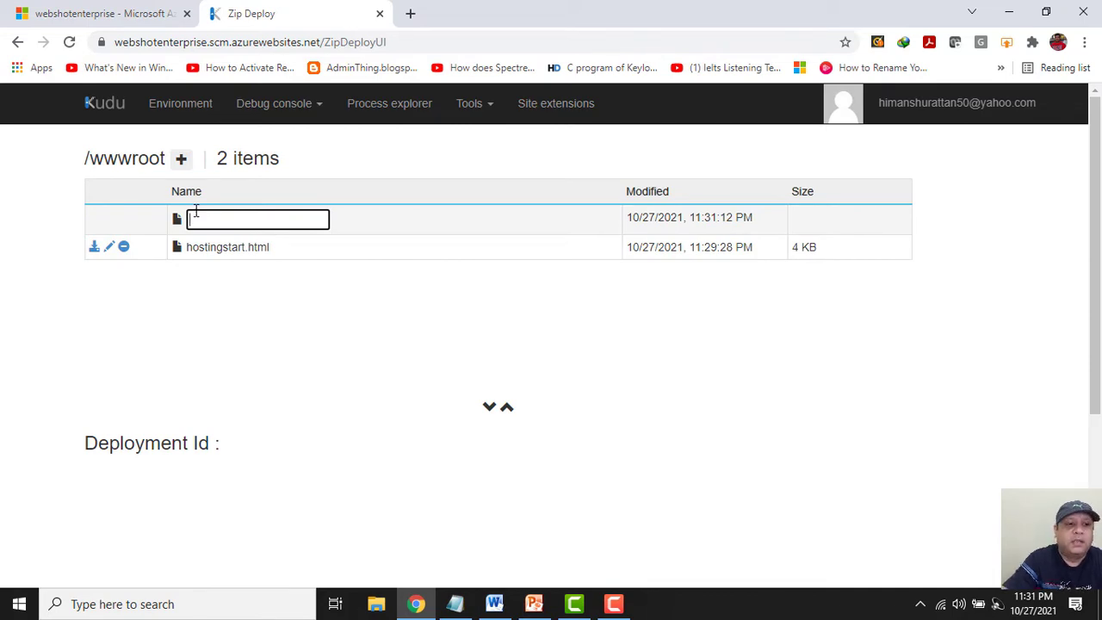
type("index.h")
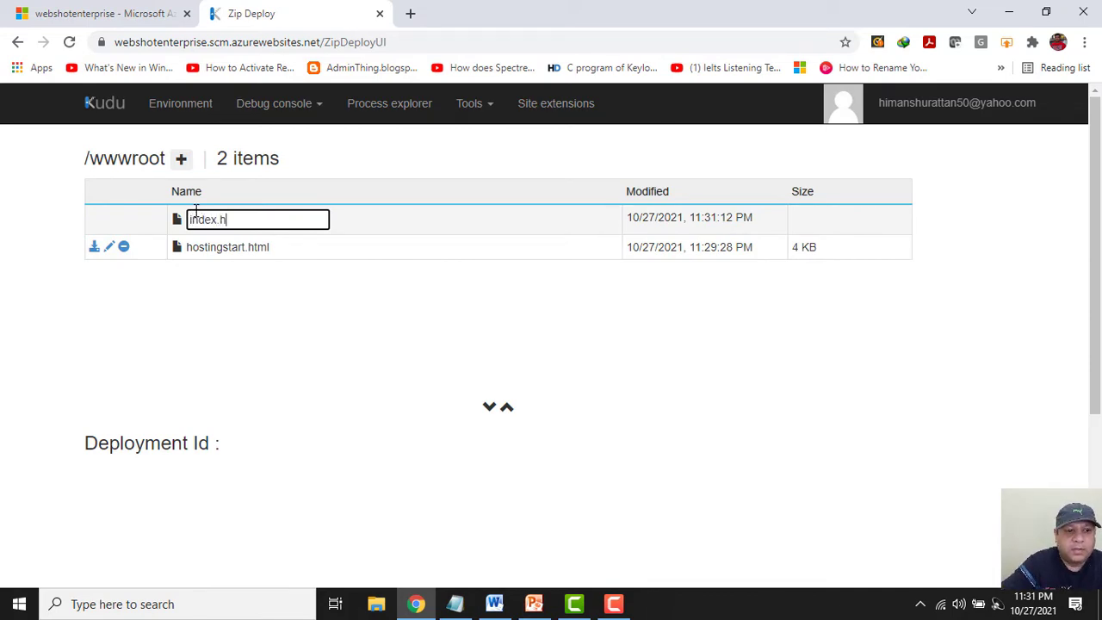
type("tml")
key("Return")
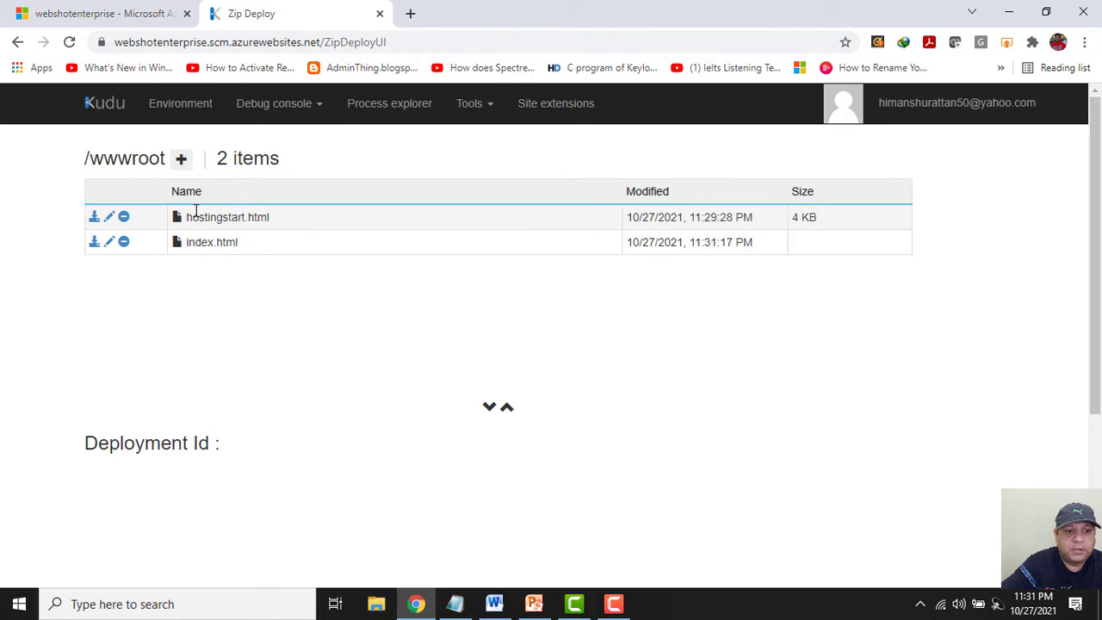
left_click(194, 216)
left_click(164, 143)
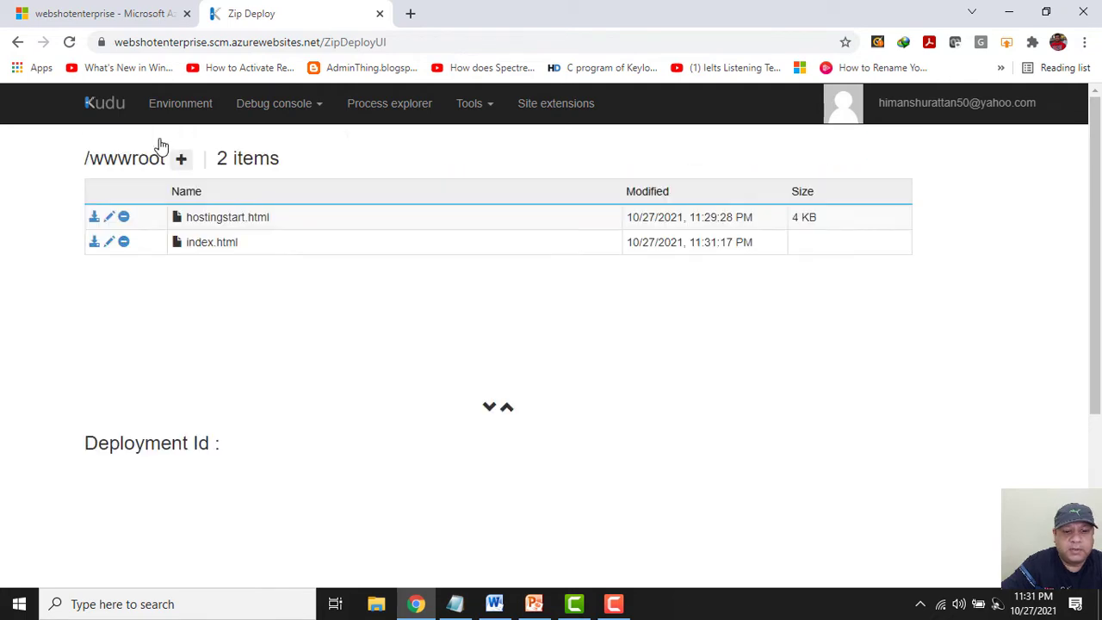
left_click(109, 243)
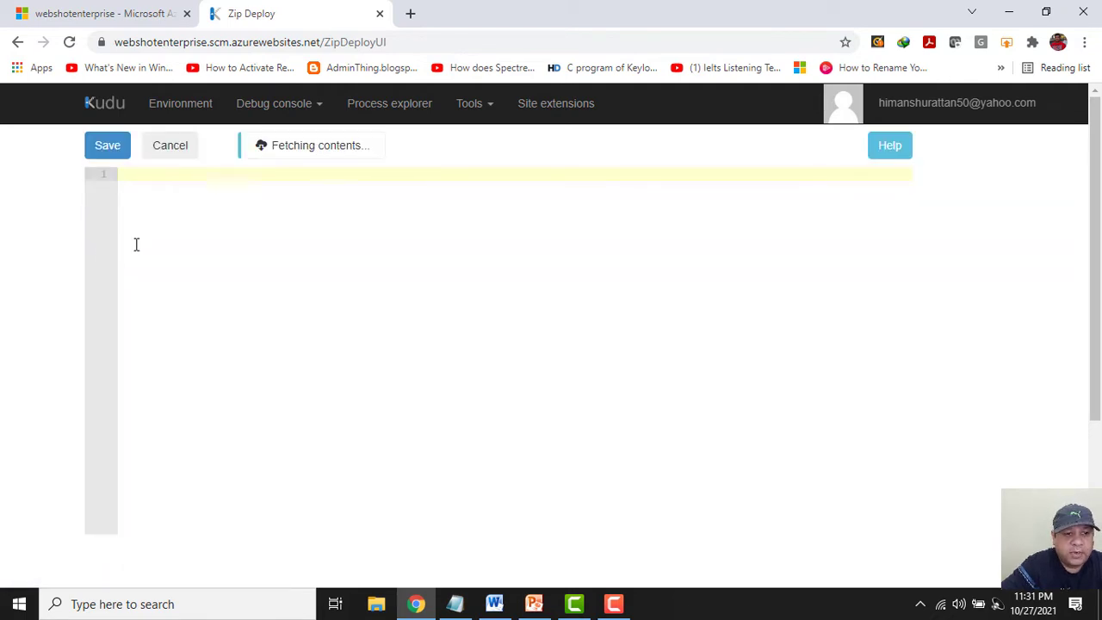
Copy the HR Techie page HTML from the notes into index.html.
left_click(455, 603)
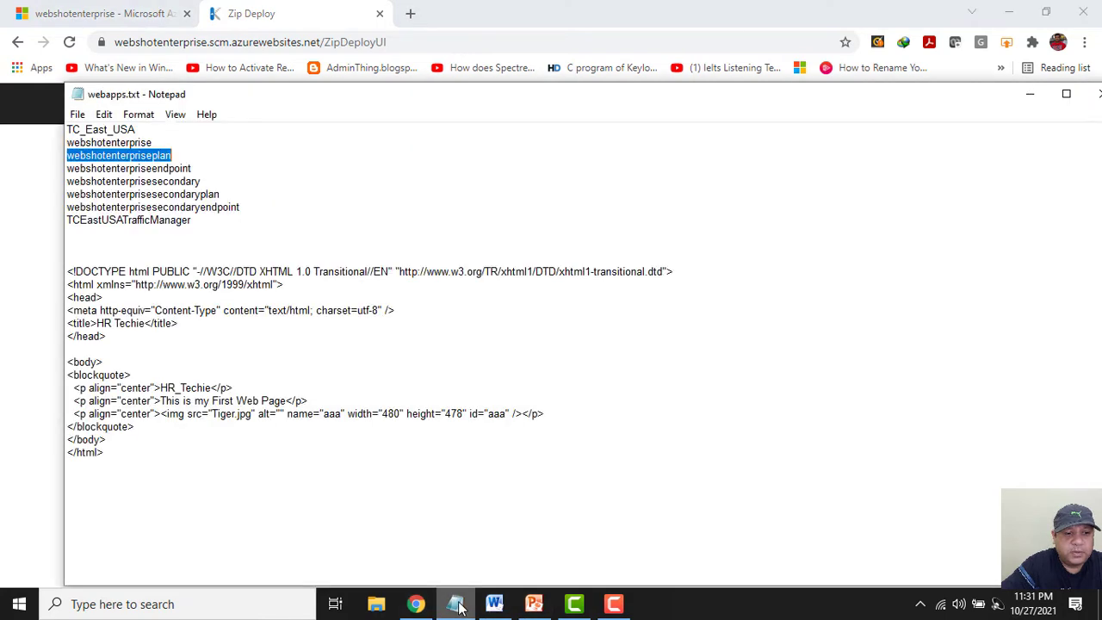
left_click_drag(108, 458, 53, 269)
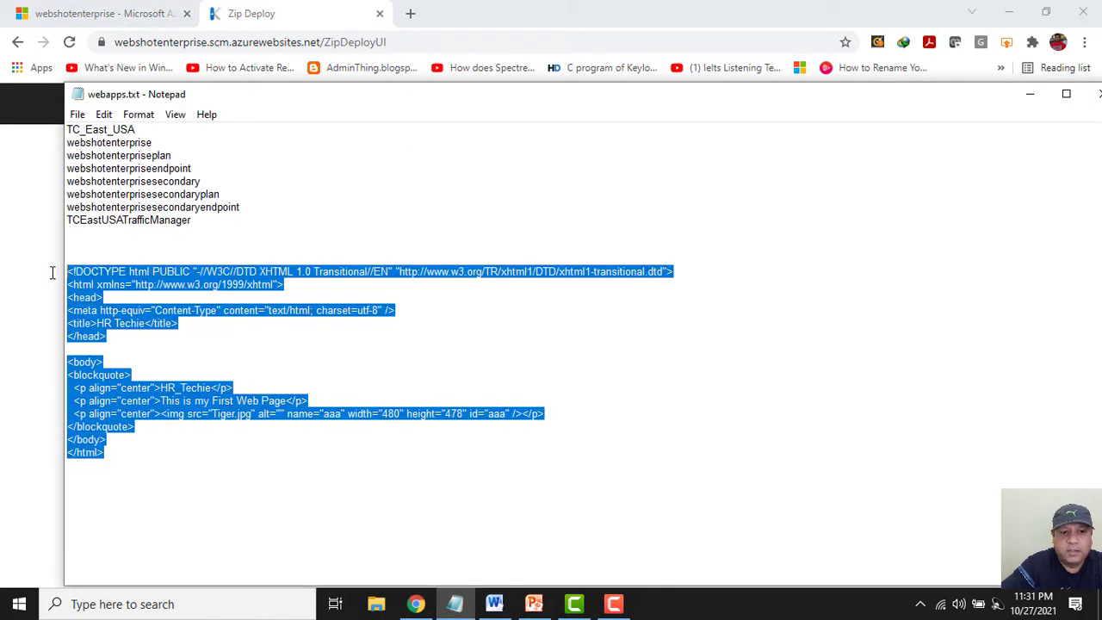
right_click(87, 282)
left_click(121, 336)
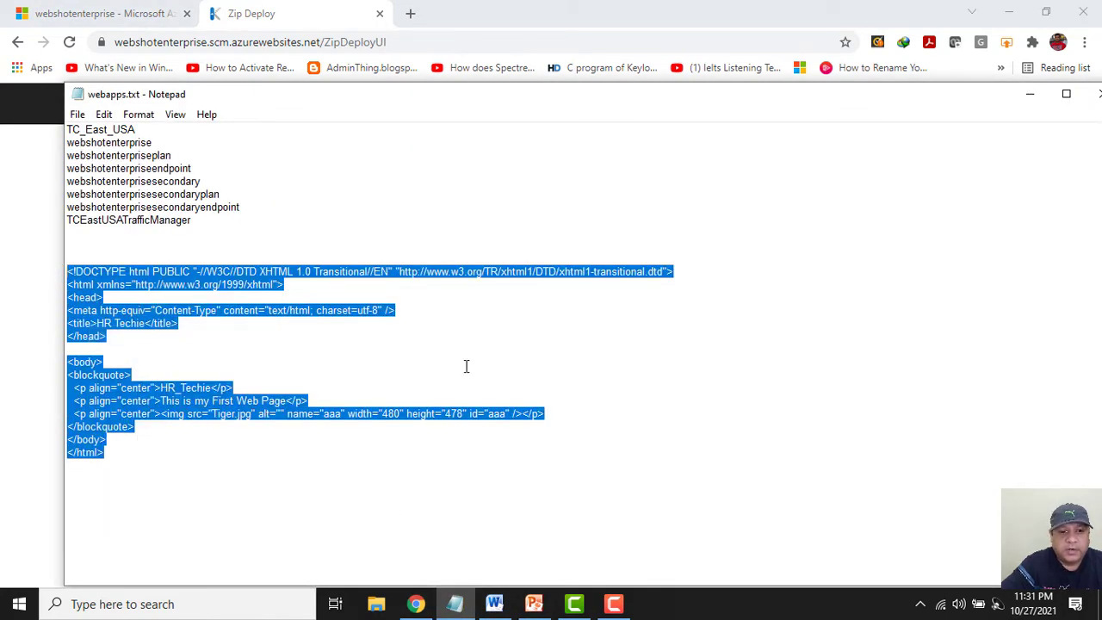
left_click(1029, 100)
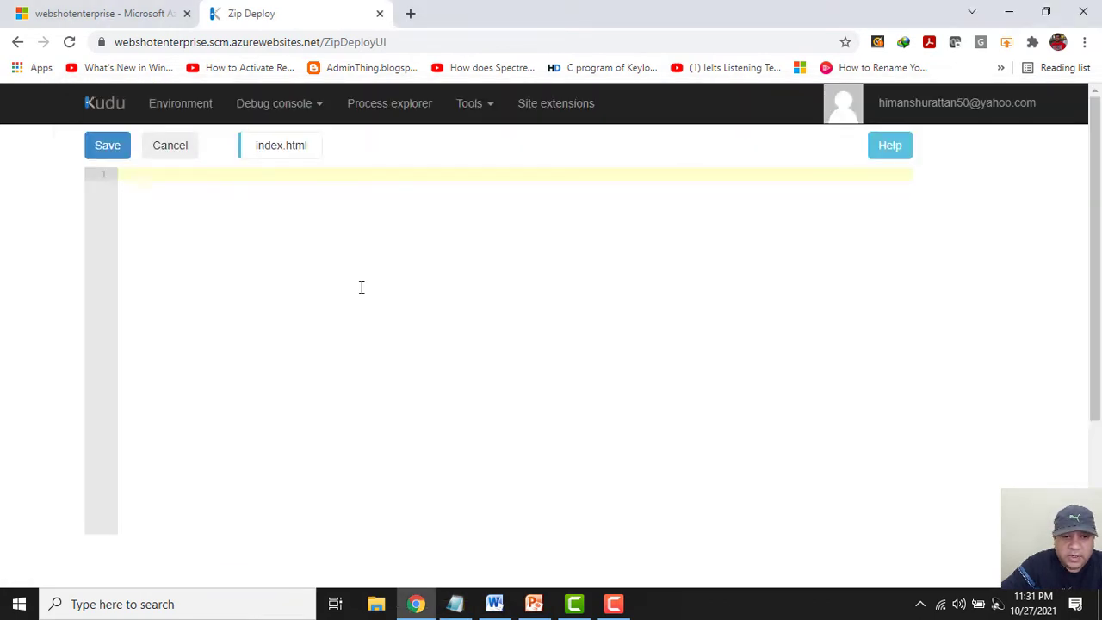
key("ctrl+v")
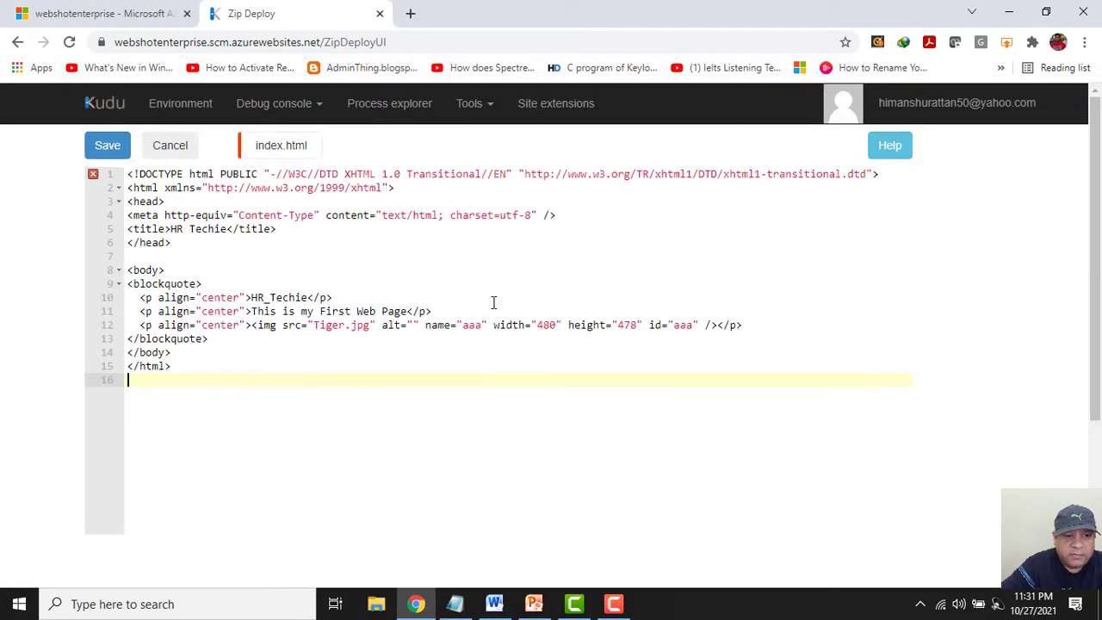
Delete the Tiger.jpg image line 12 and save index.html.
left_click_drag(769, 325, 127, 325)
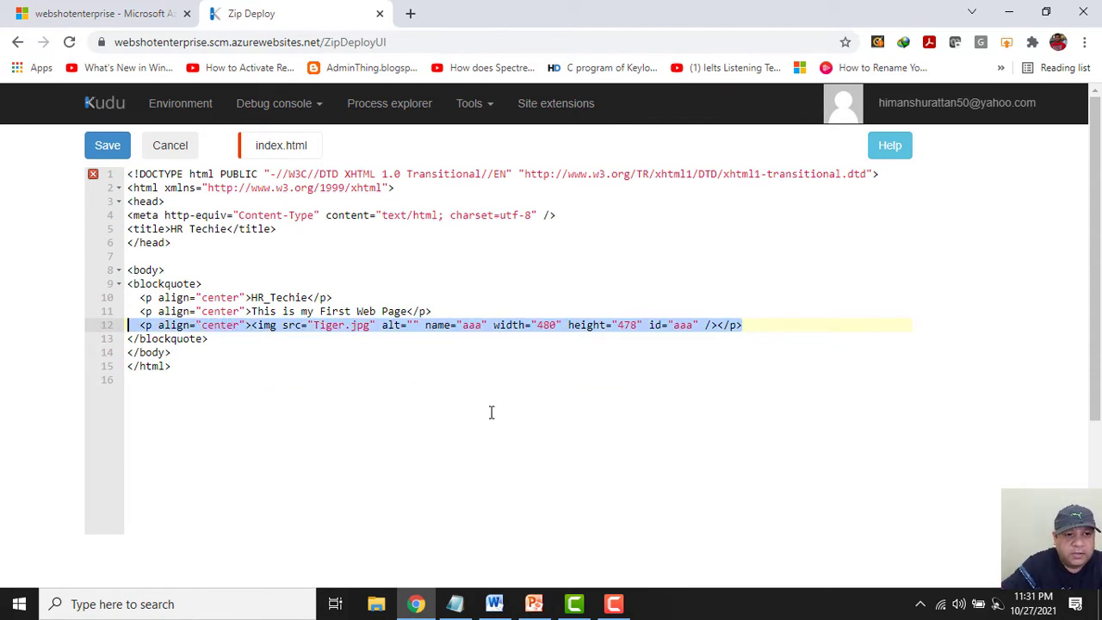
key("Delete")
key("Delete")
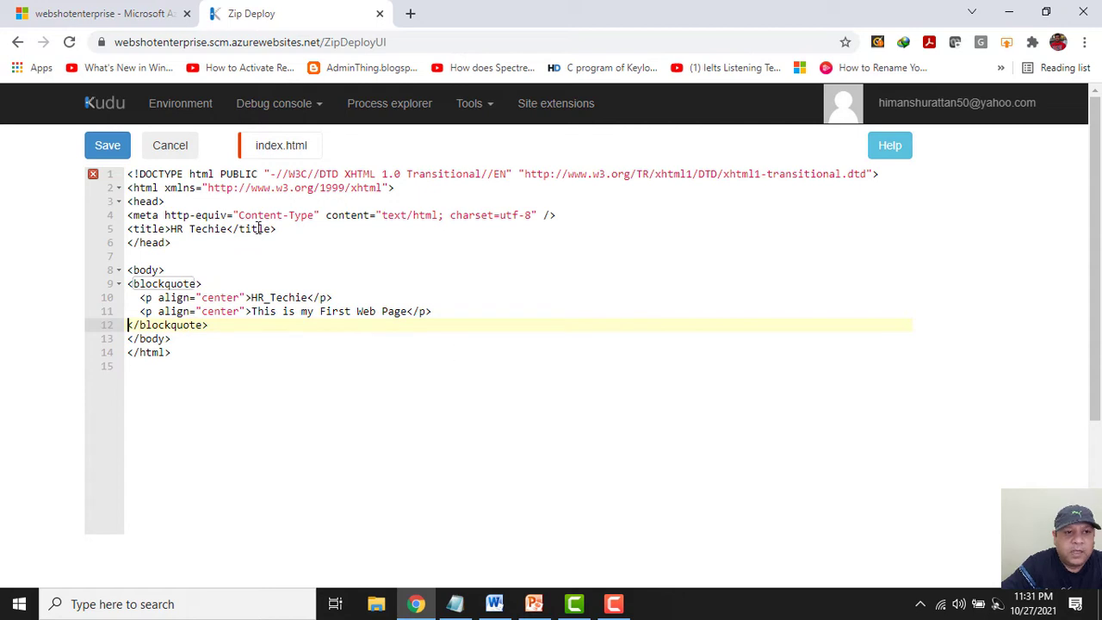
left_click(105, 148)
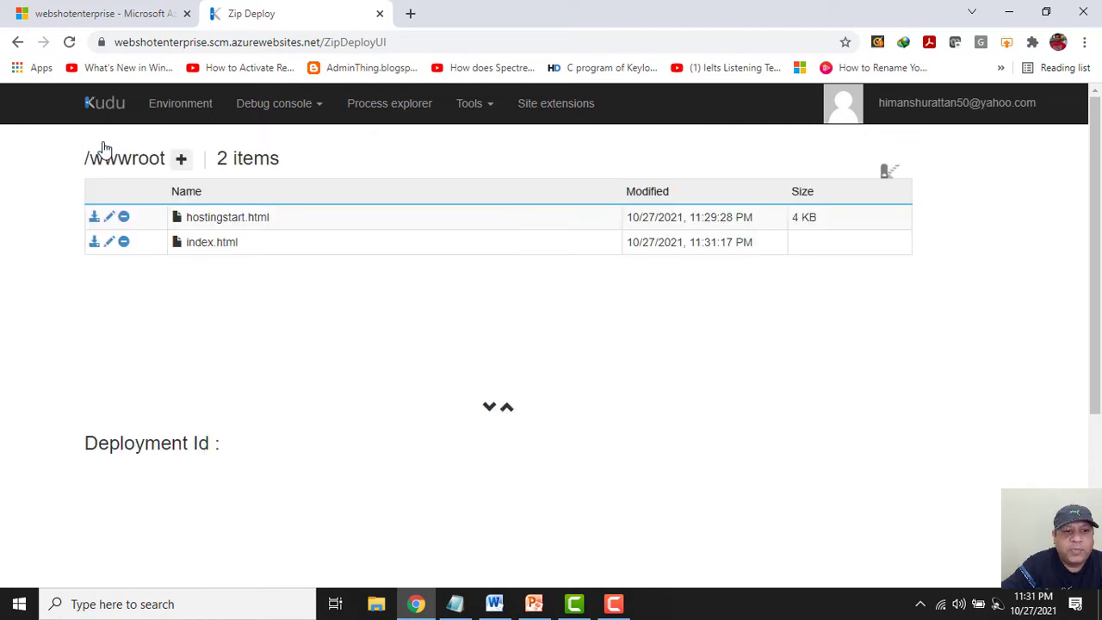
Copy the webshotenterprise.azurewebsites.net URL from the web app's Overview page.
left_click(125, 15)
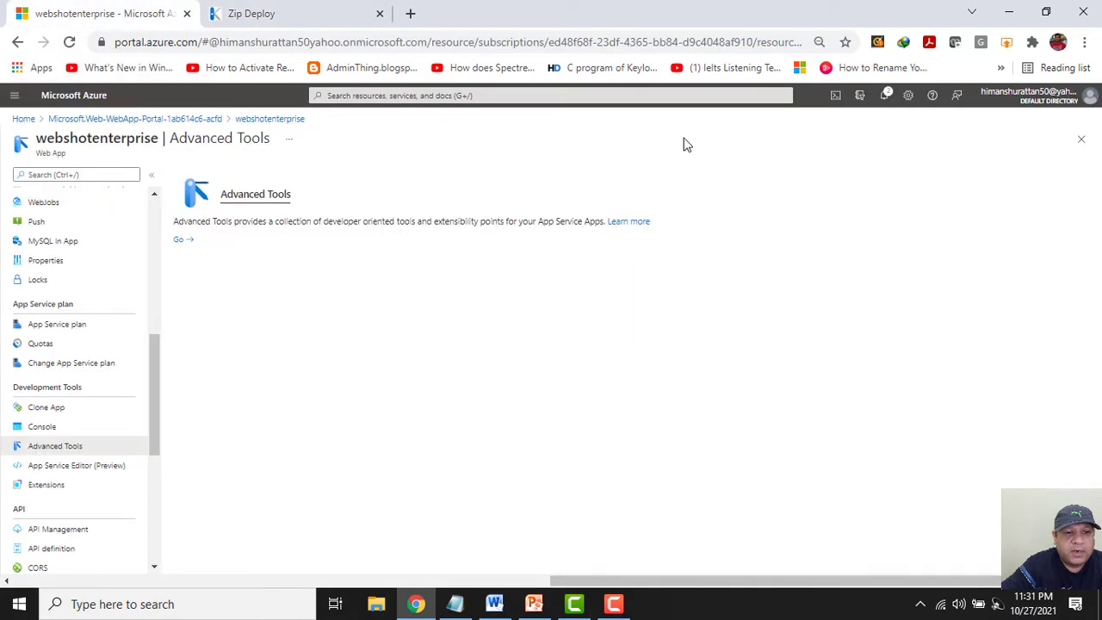
scroll(150, 216, "up", 10)
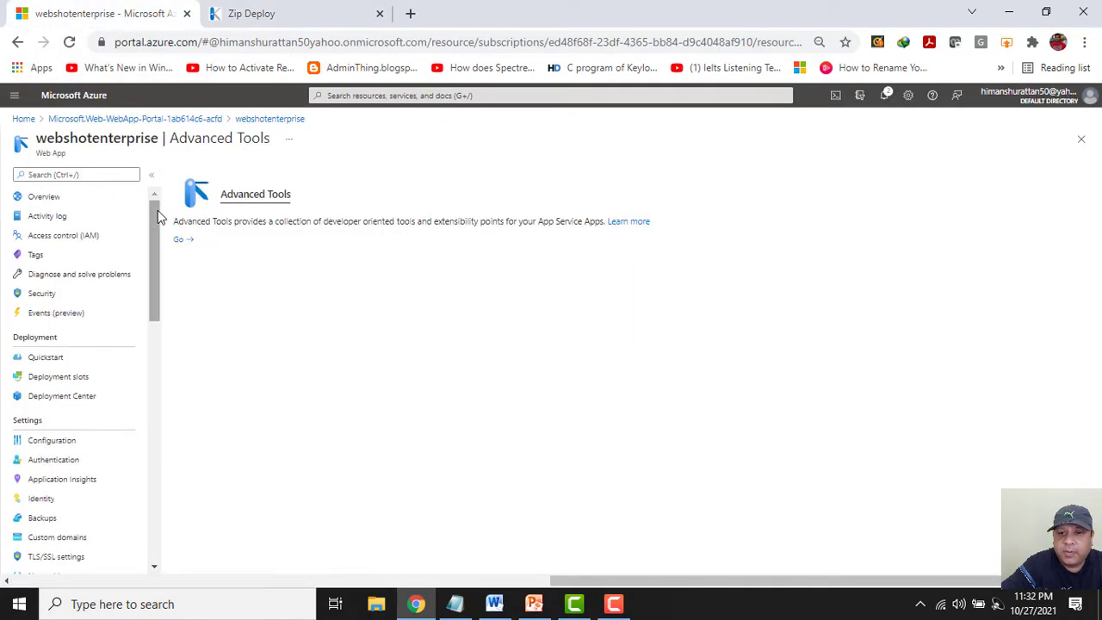
left_click(29, 198)
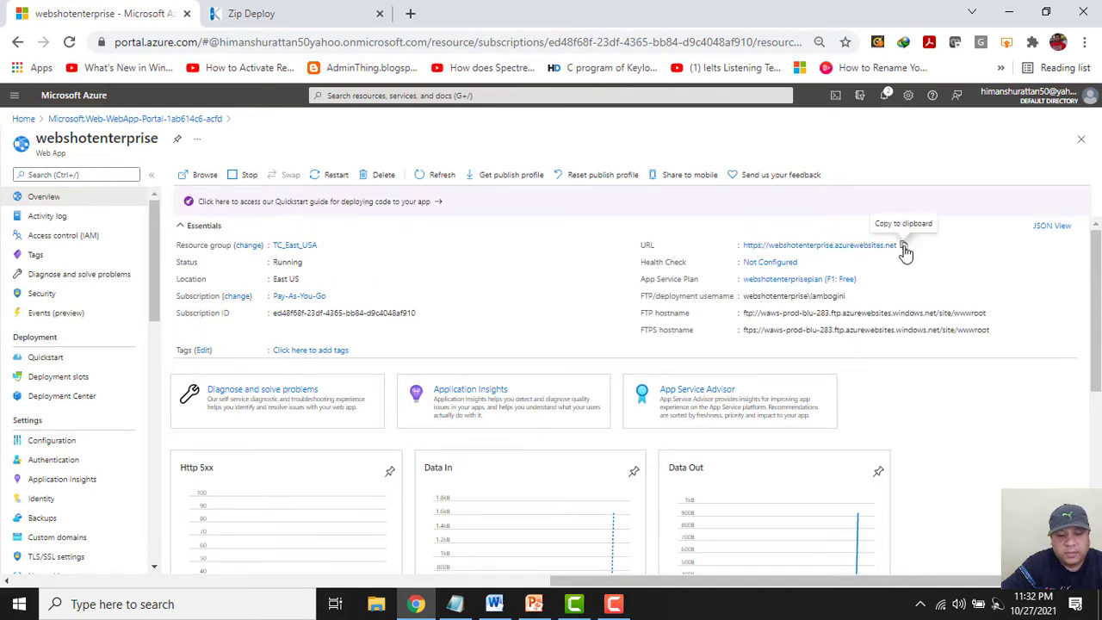
left_click(902, 247)
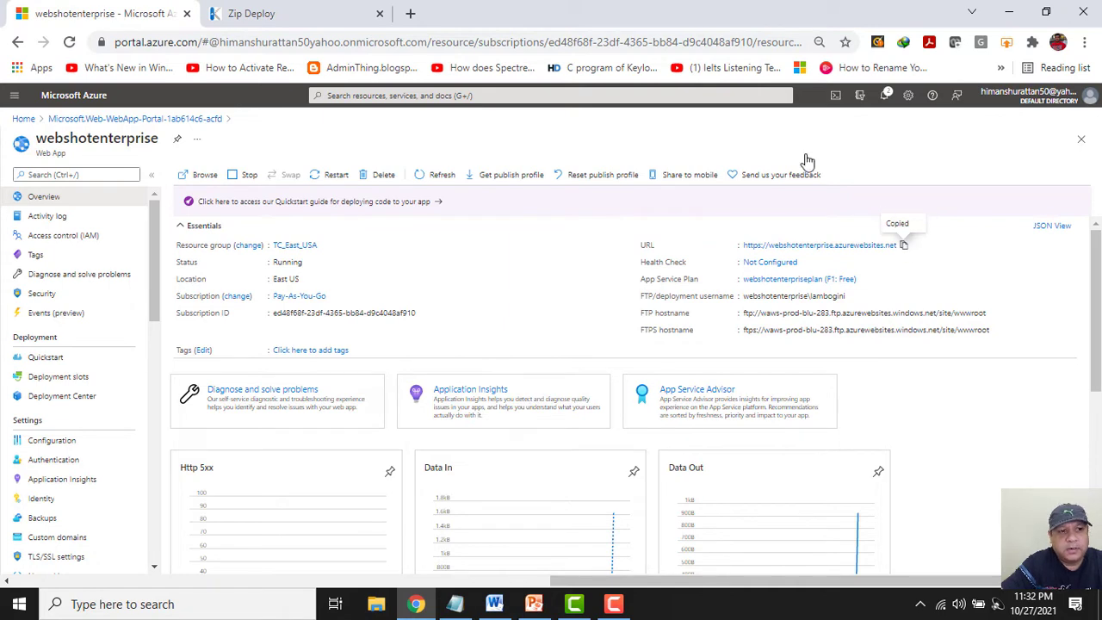
Load the webshotenterprise site in a new tab, verify it shows HR_Techie 'This is my First Web Page', then close it.
left_click(411, 13)
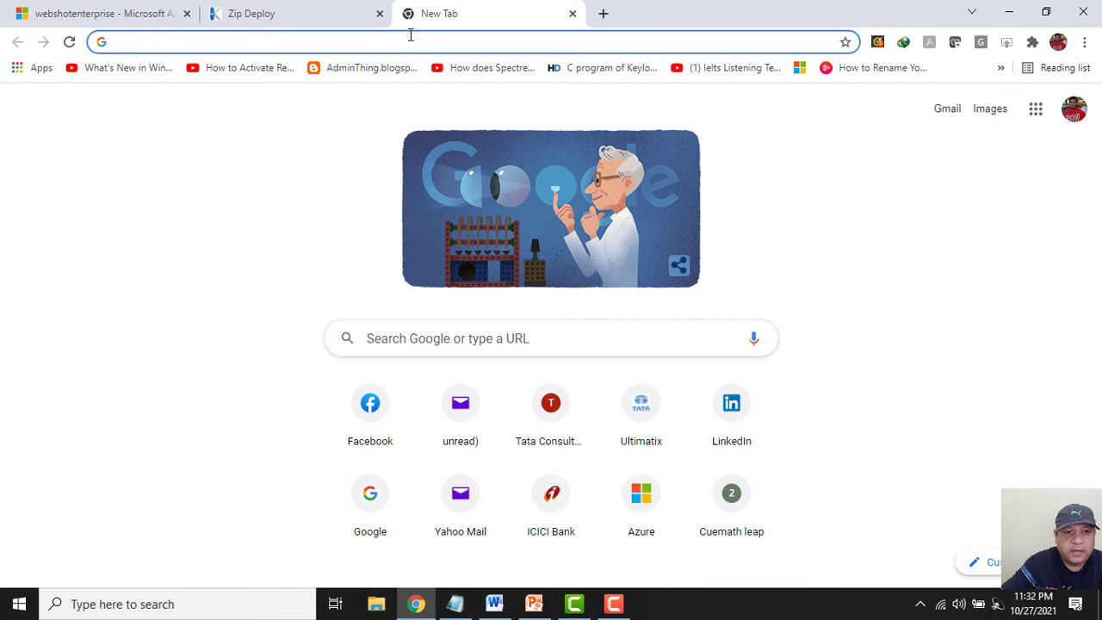
key("ctrl+v")
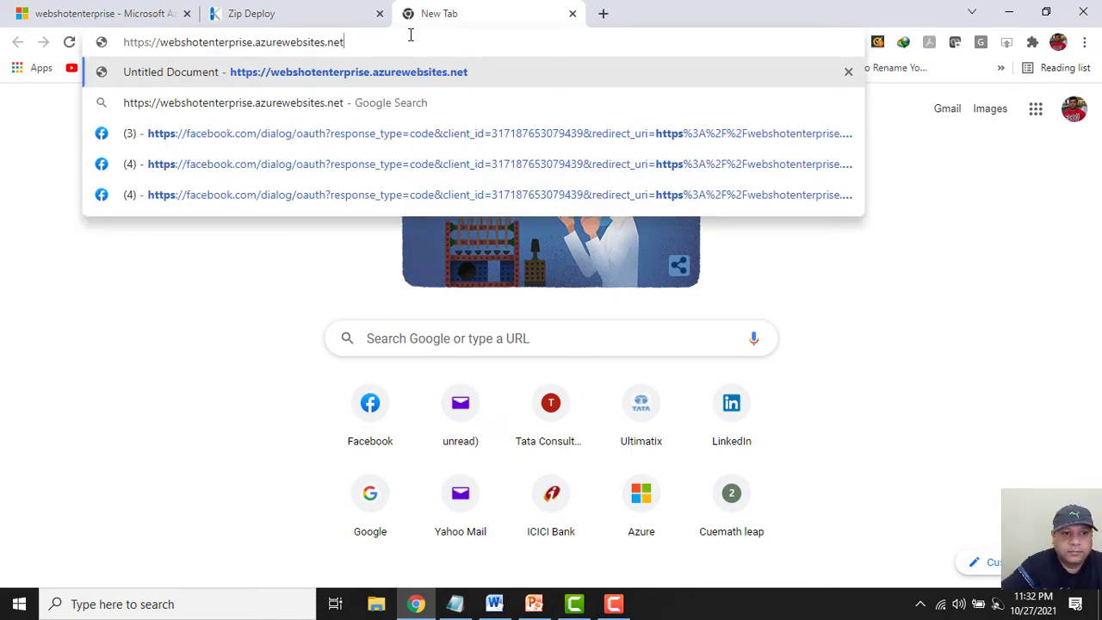
key("Return")
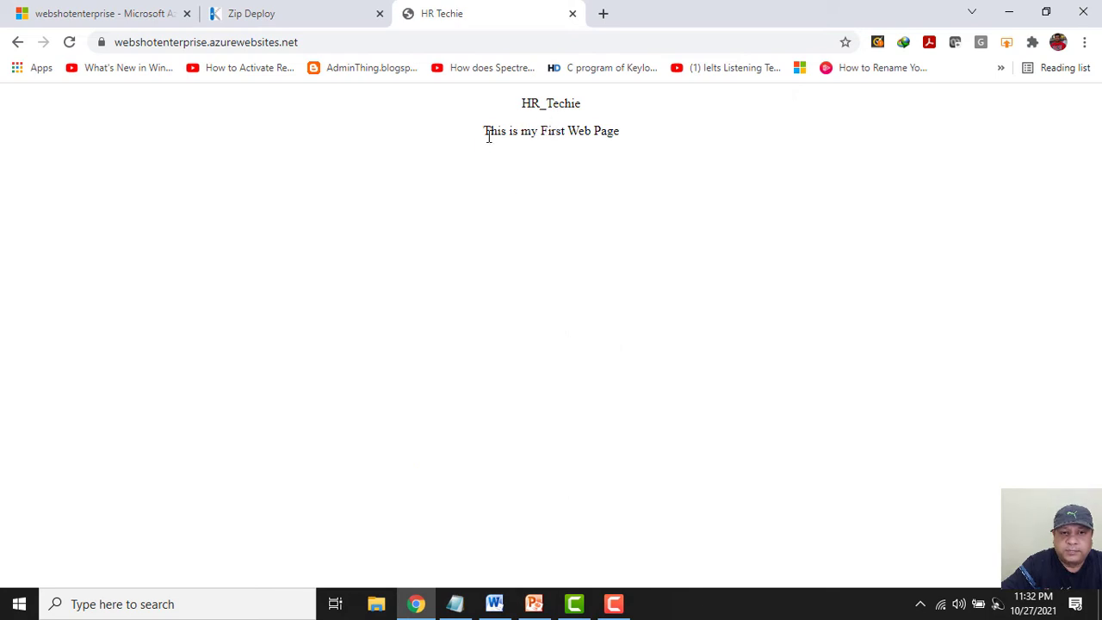
left_click_drag(489, 131, 630, 134)
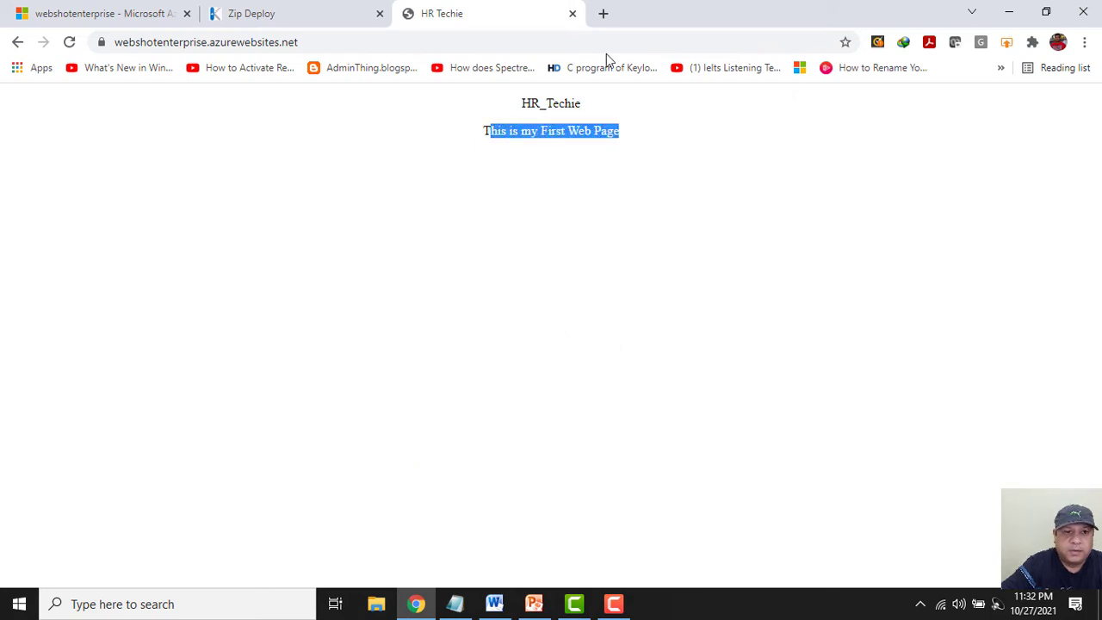
left_click(572, 15)
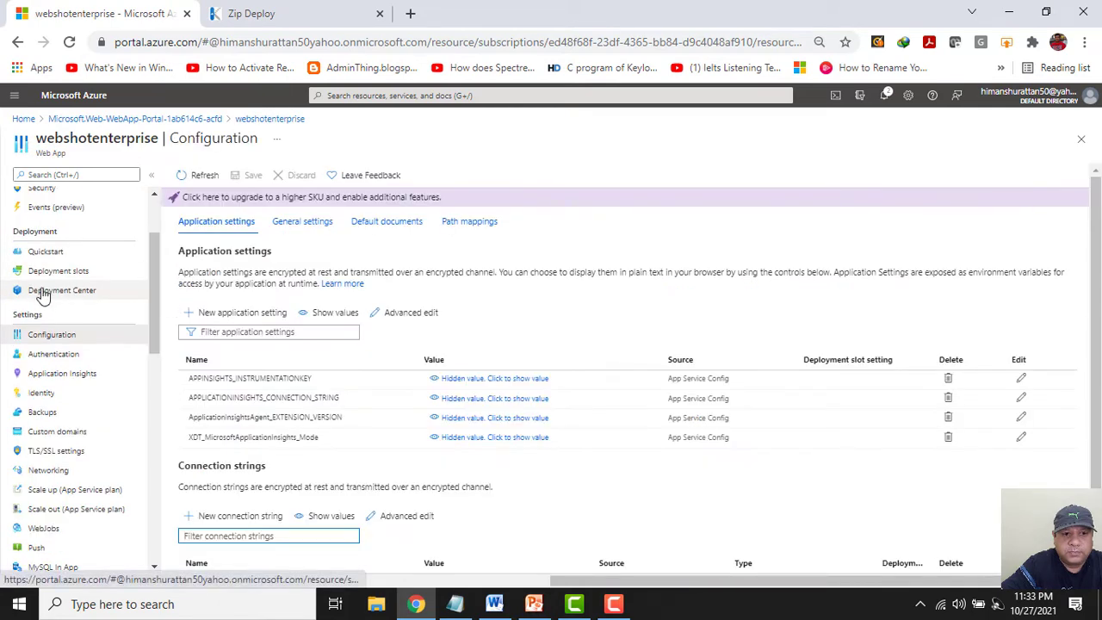
On the Deployment Center FTPS credentials tab, enter and confirm a new user-scope password, copy the endpoint, and save.
left_click(45, 292)
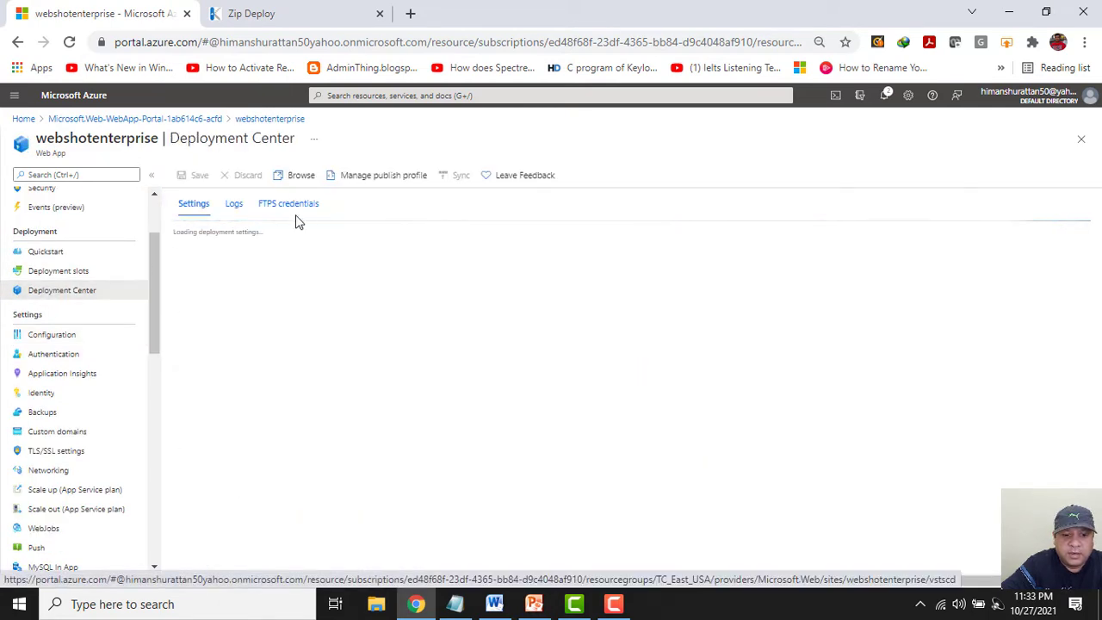
left_click(300, 206)
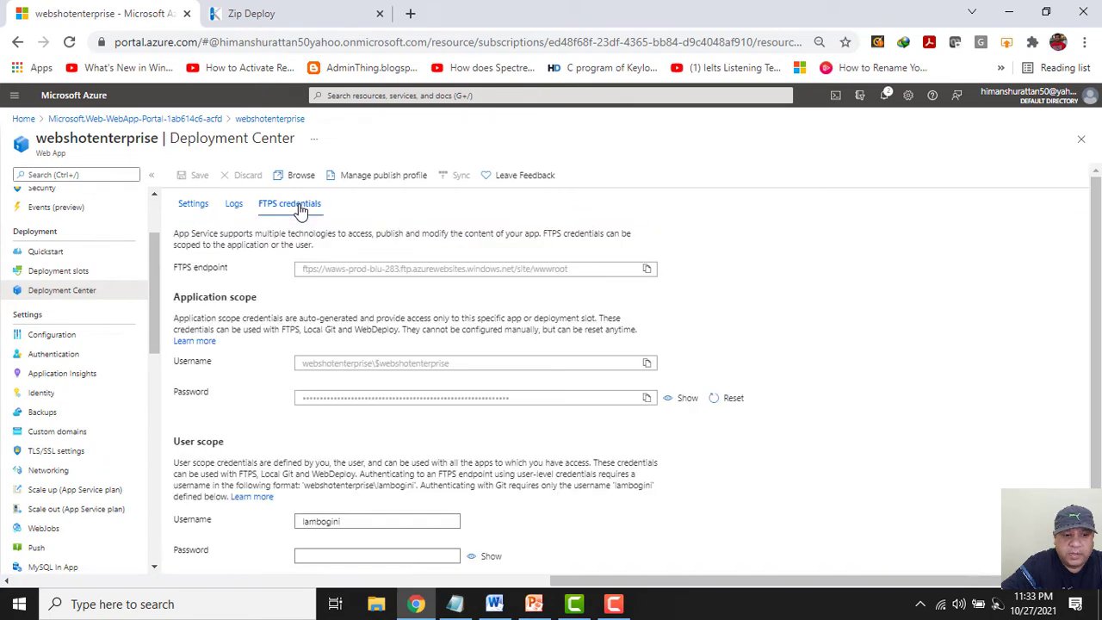
scroll(519, 504, "down", 1)
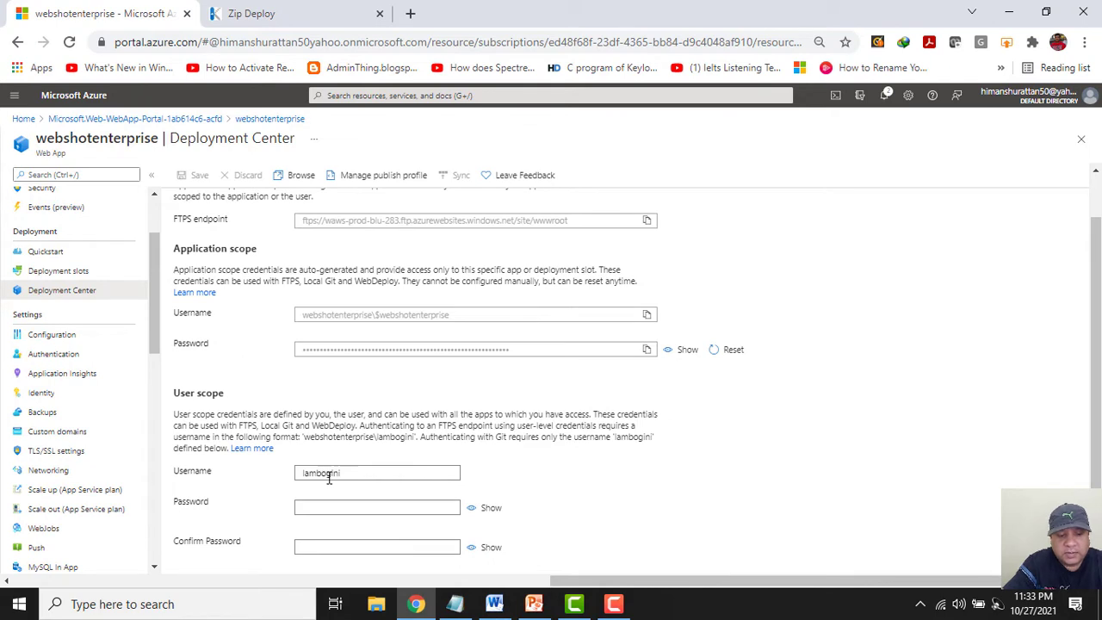
left_click(318, 509)
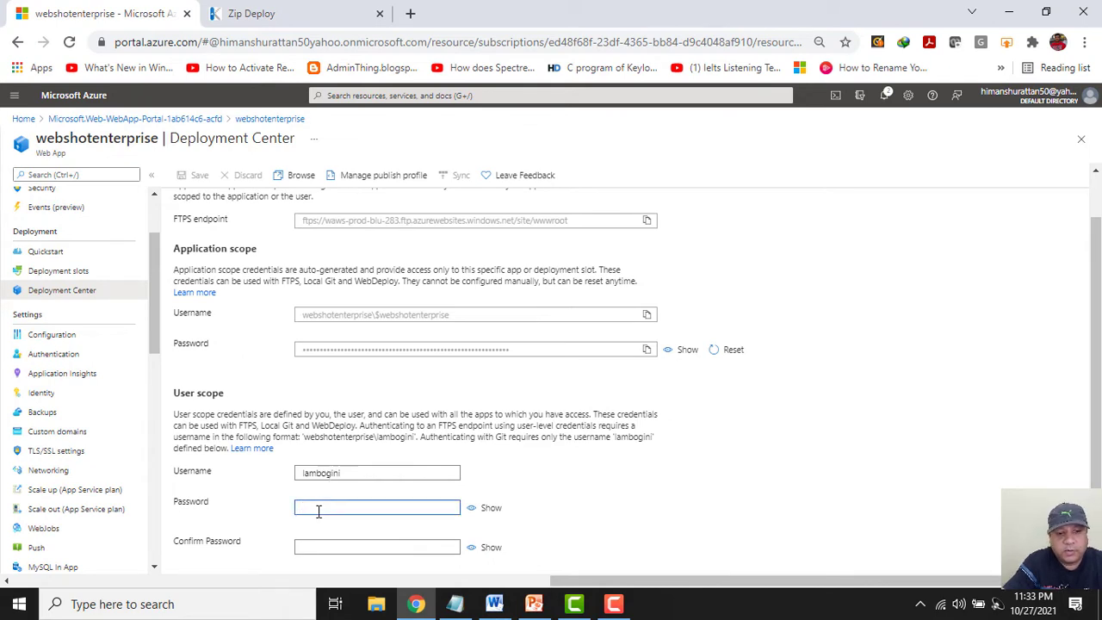
type("••••")
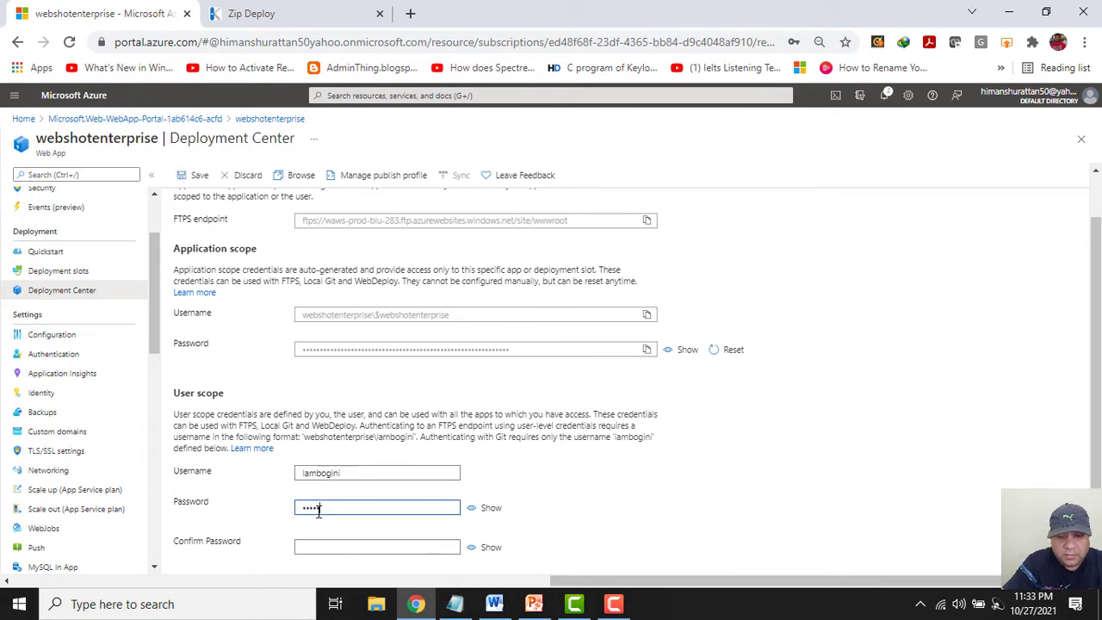
type("•••")
key("Tab")
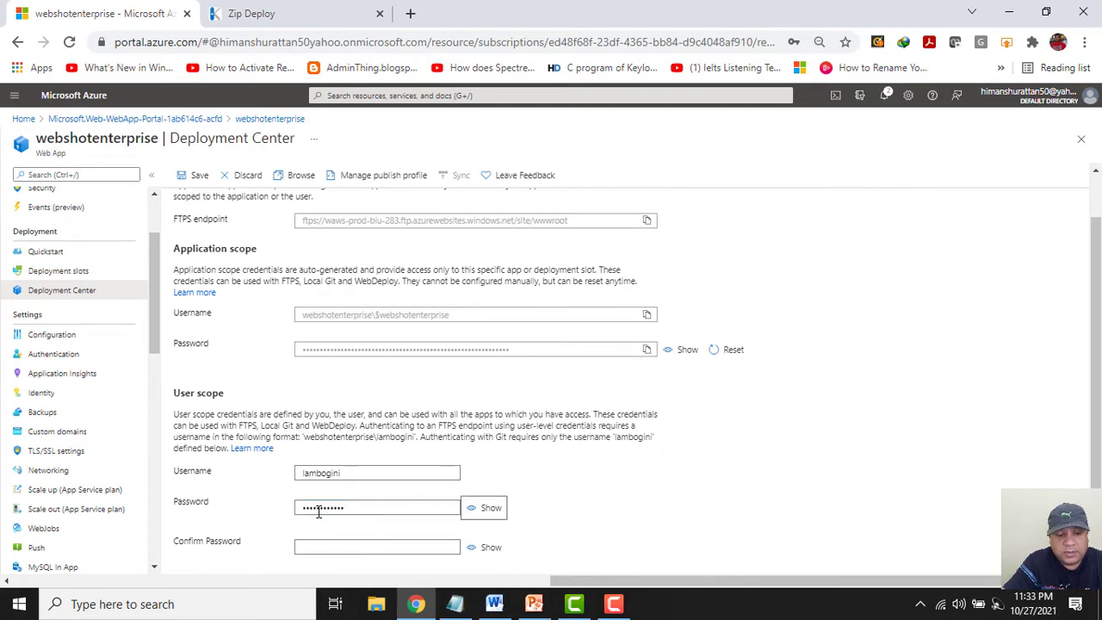
key("Tab")
type("••")
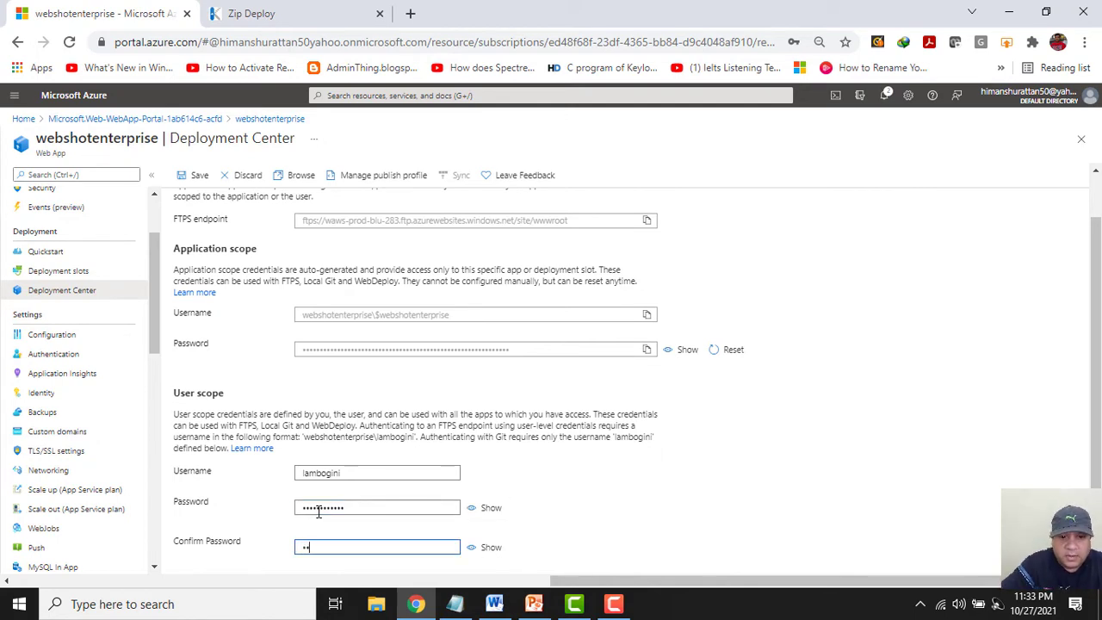
type("••••••••••")
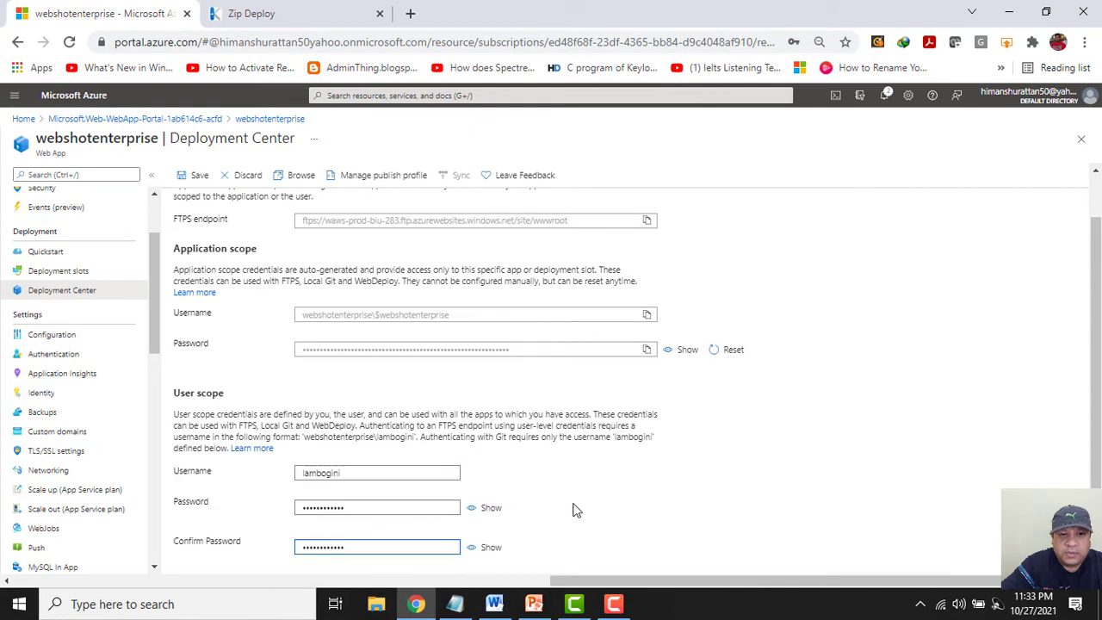
left_click(646, 221)
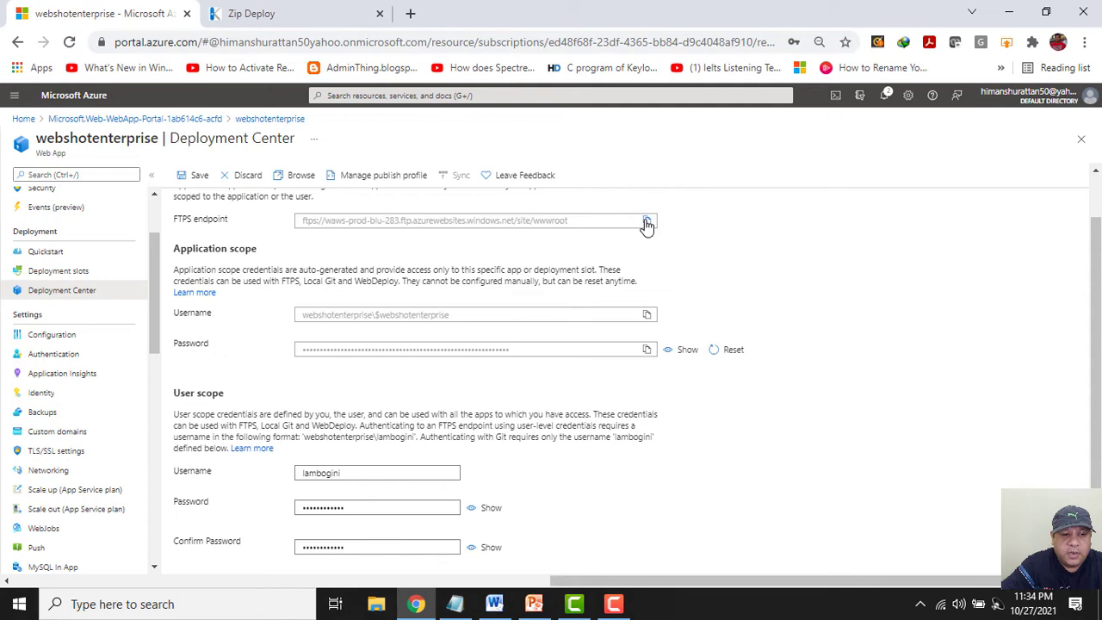
left_click(193, 175)
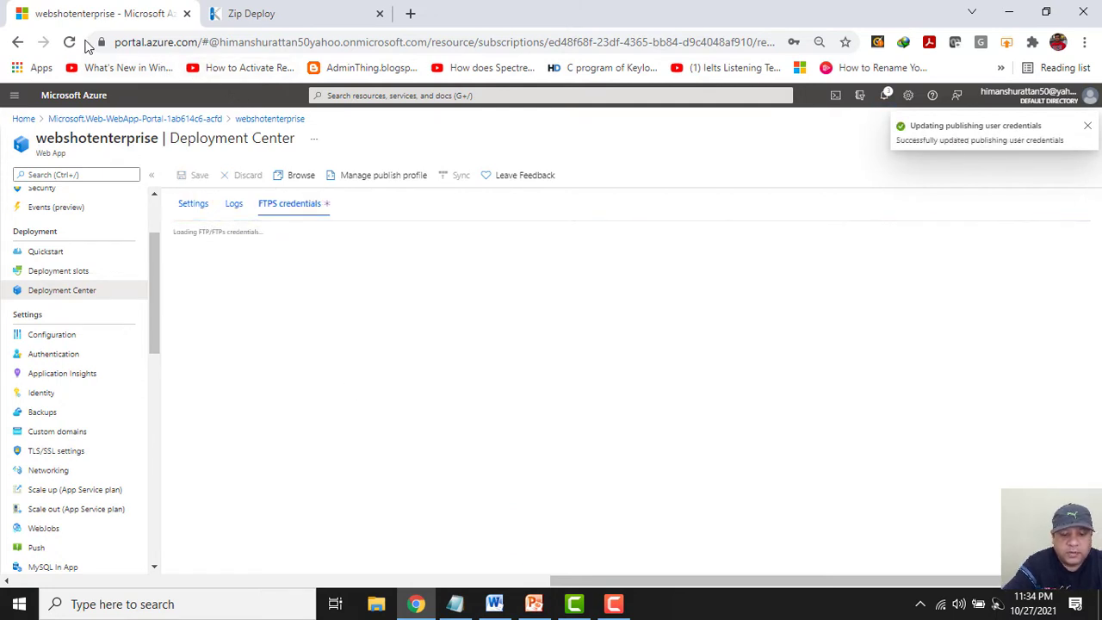
Launch WinSCP by searching 'winscp' and close its version 5.19.4 update notice.
left_click(74, 602)
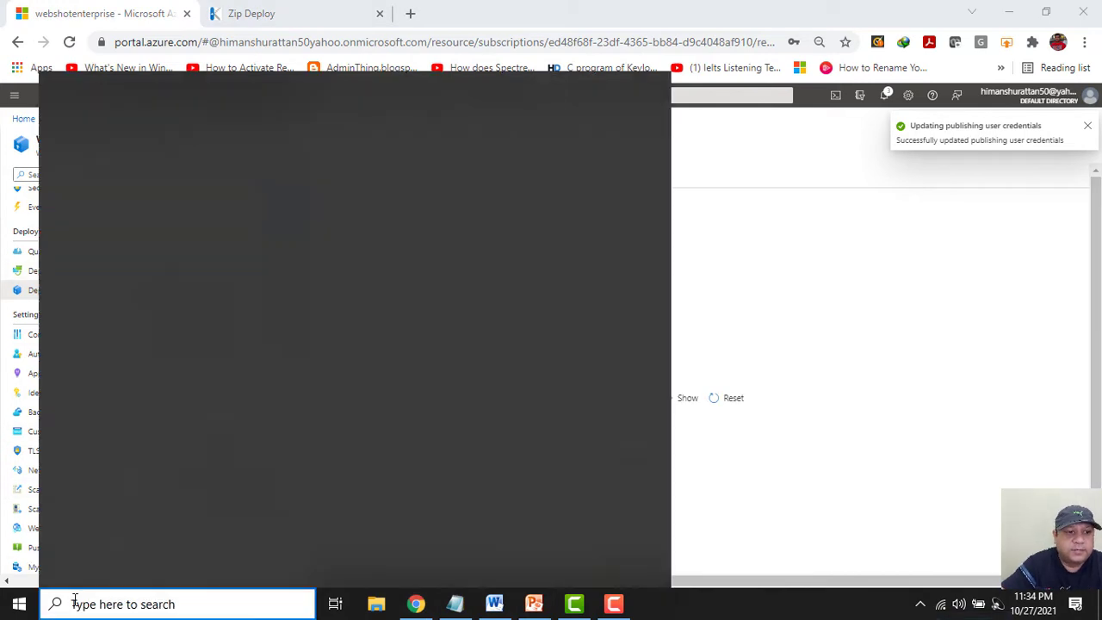
type("wins")
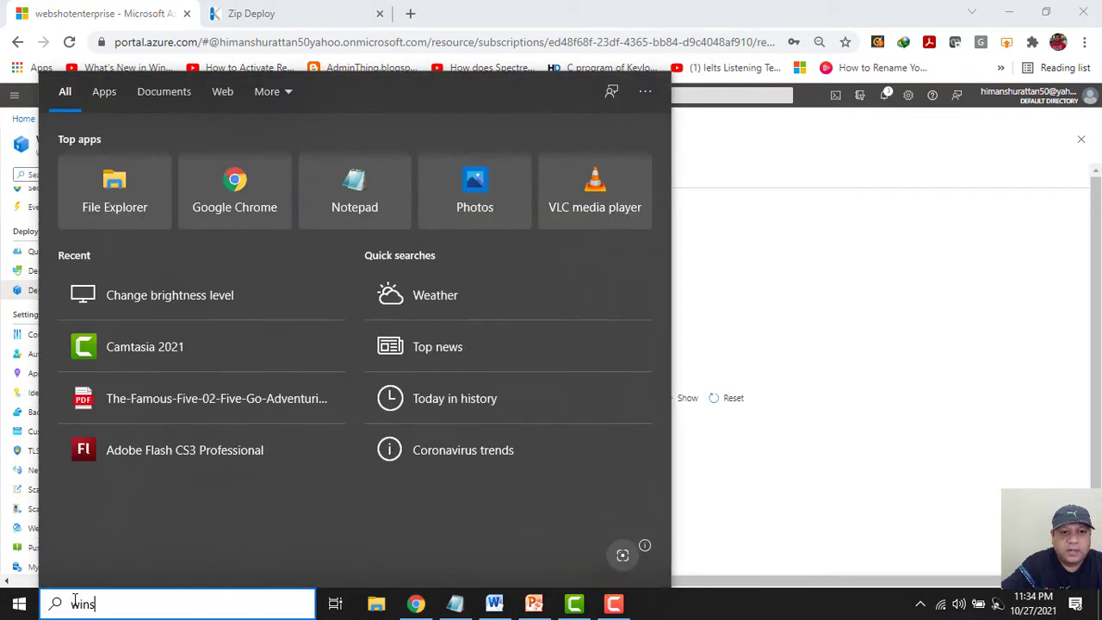
type("cp")
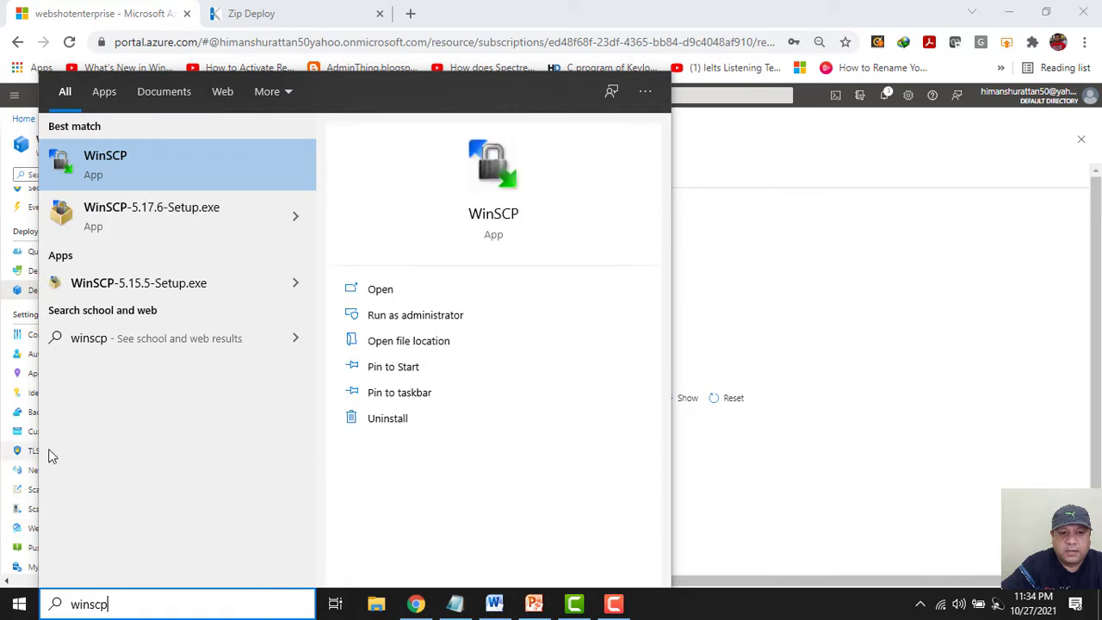
left_click(207, 153)
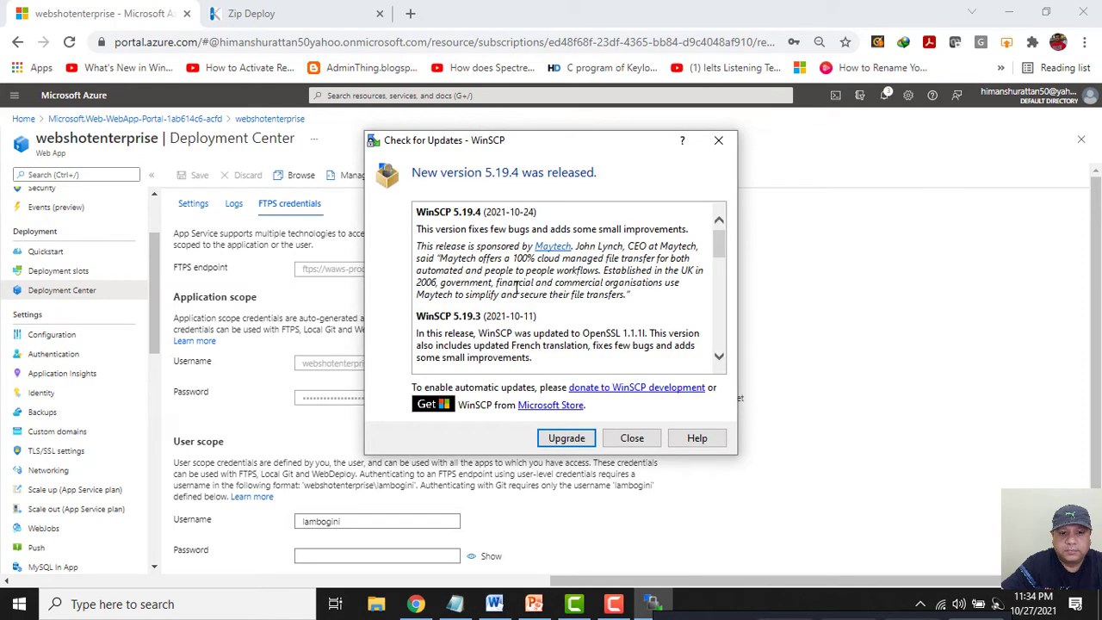
left_click(630, 439)
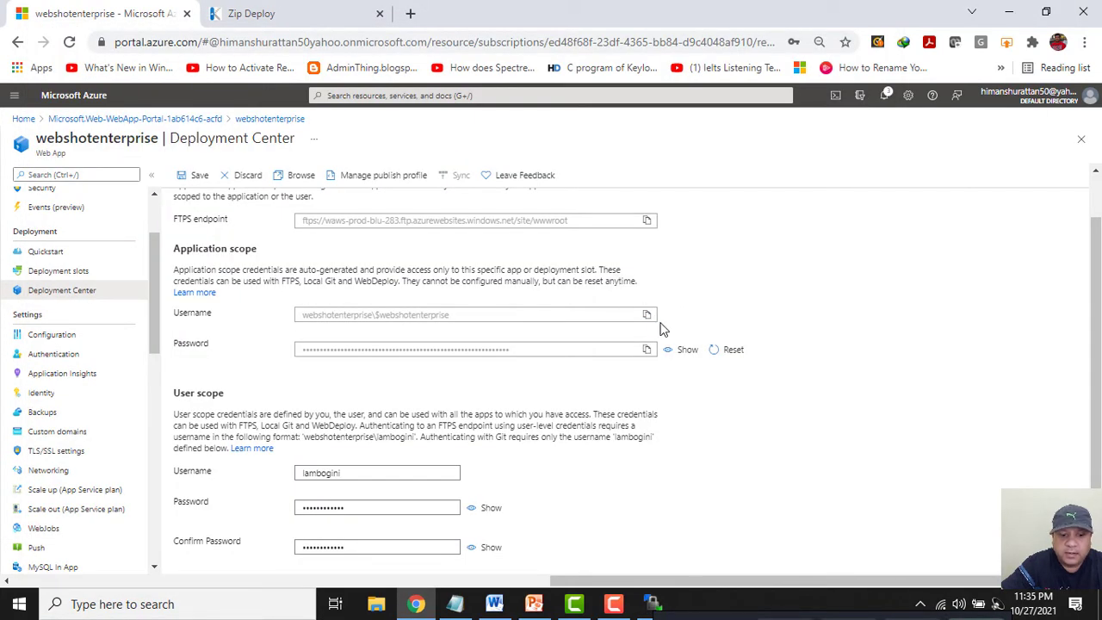
Log WinSCP in to the copied FTPS endpoint (TLS implicit, port 990) with the FTPS user name and password.
left_click(647, 221)
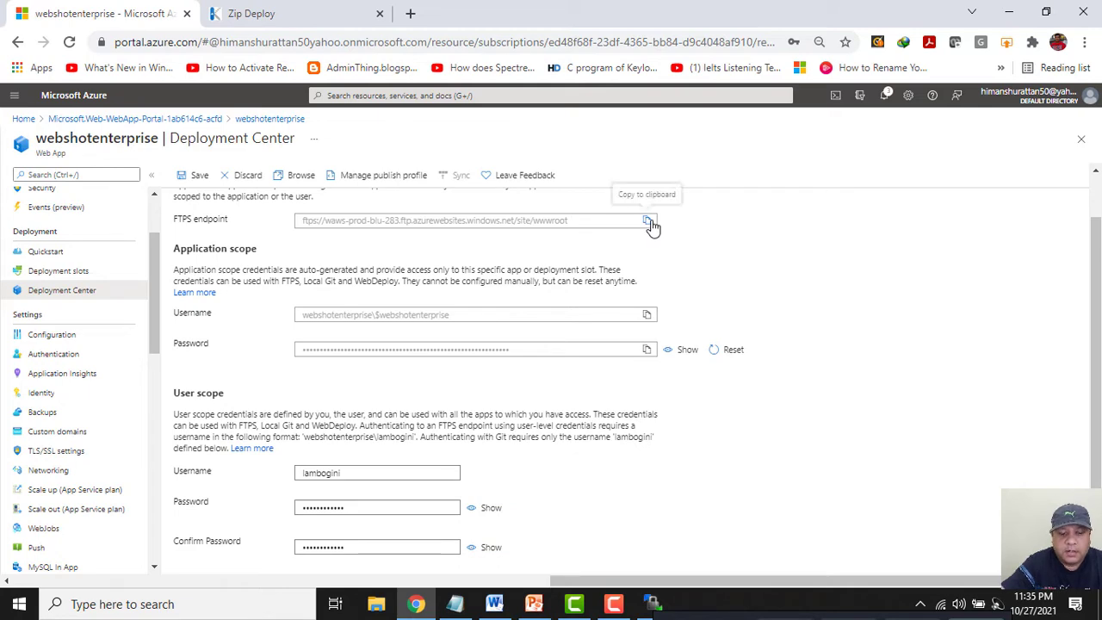
left_click(1011, 12)
key("ctrl+v")
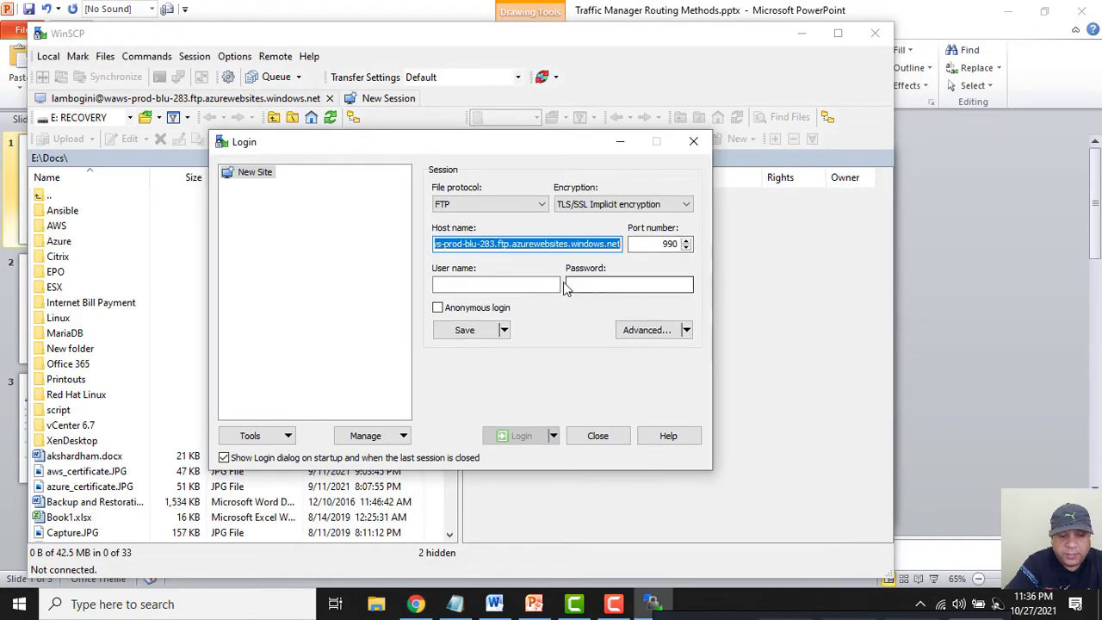
left_click(535, 288)
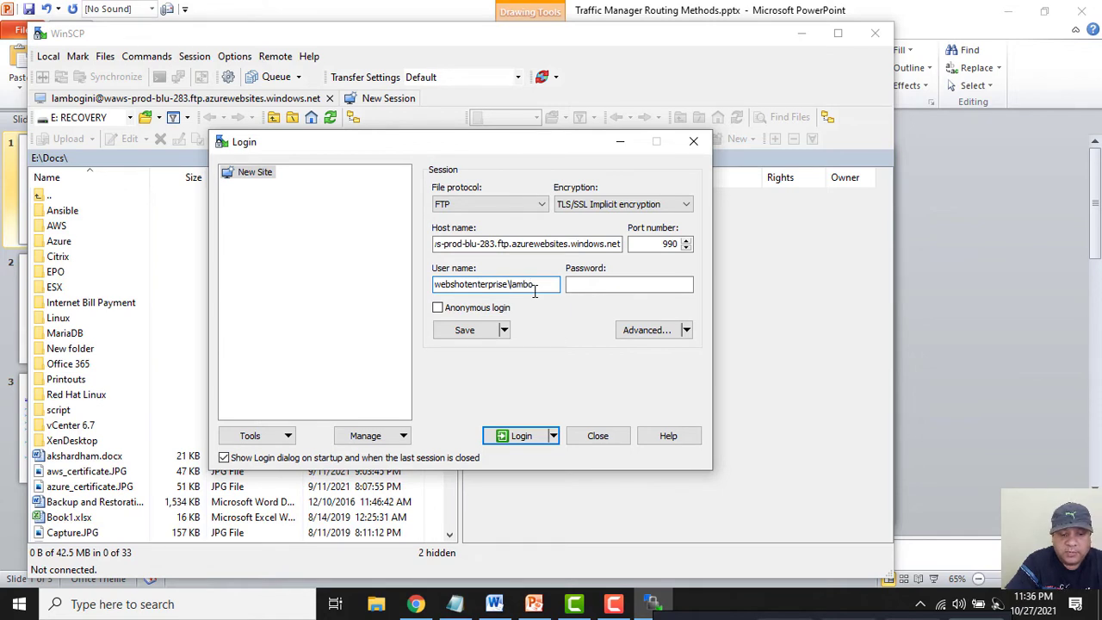
type("ini")
key("Tab")
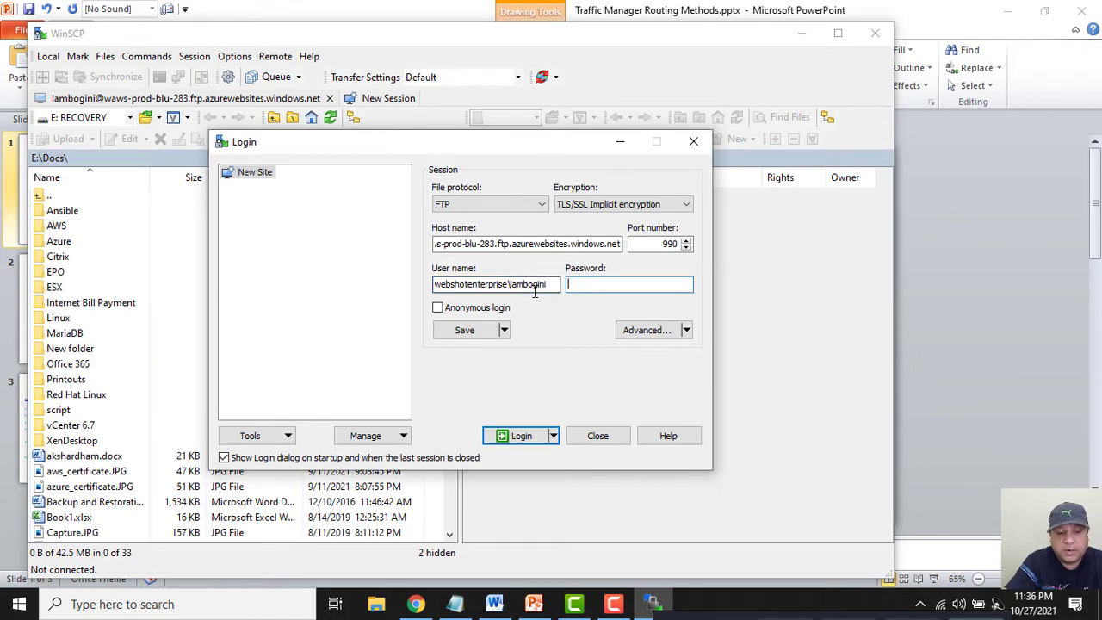
type("••")
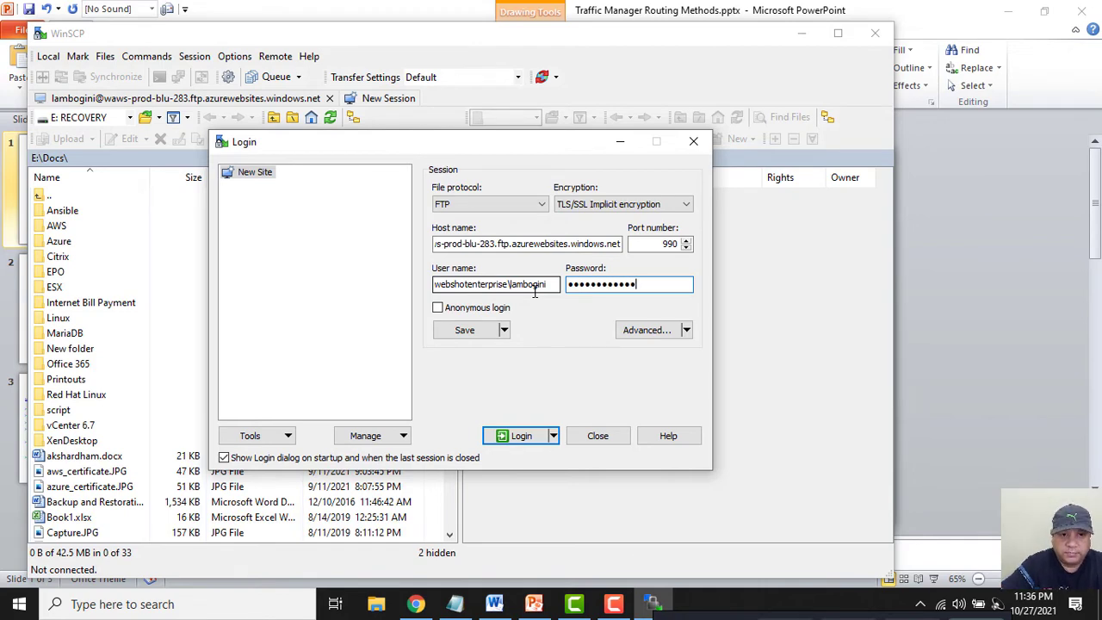
left_click(520, 437)
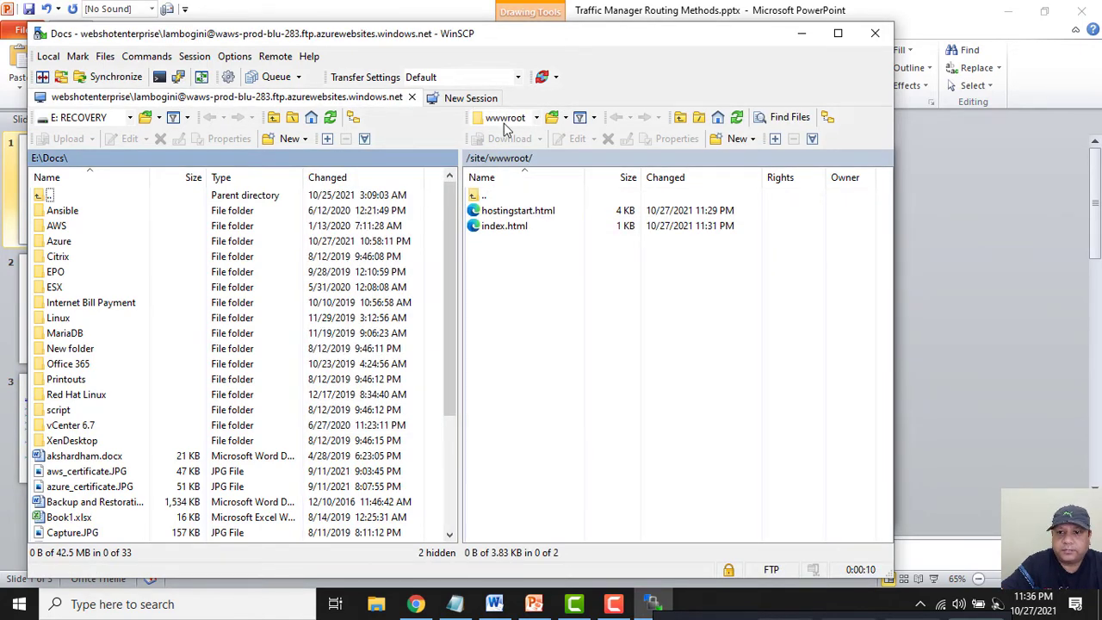
Check Kudu's wwwroot listing shows hostingstart.html and index.html, discarding unsaved edits, then return to WinSCP.
left_click_drag(421, 40, 634, 64)
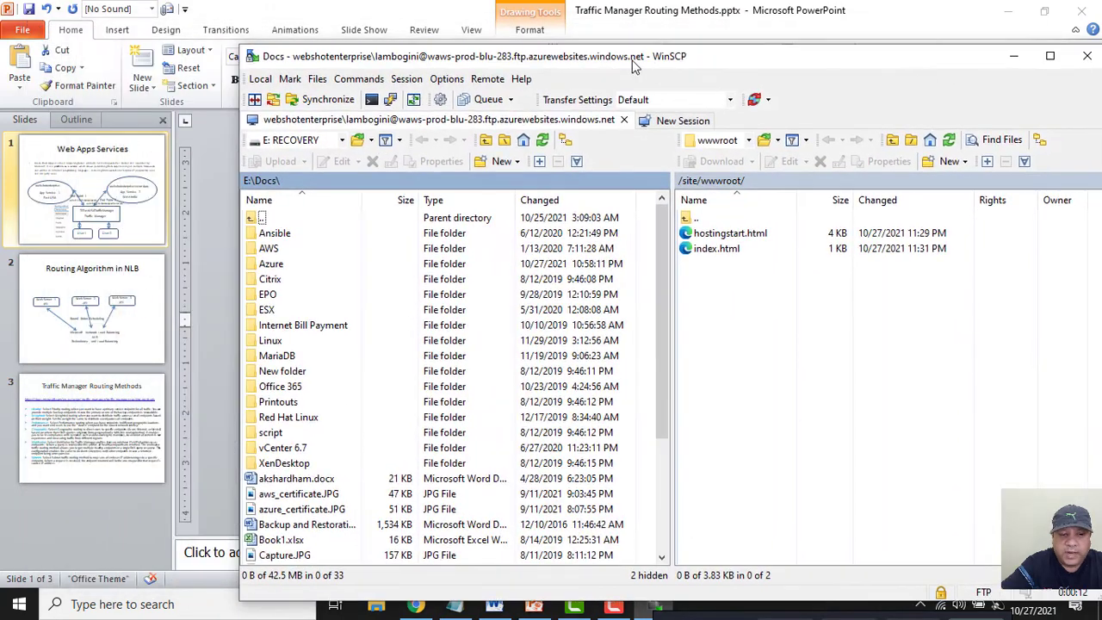
left_click(999, 11)
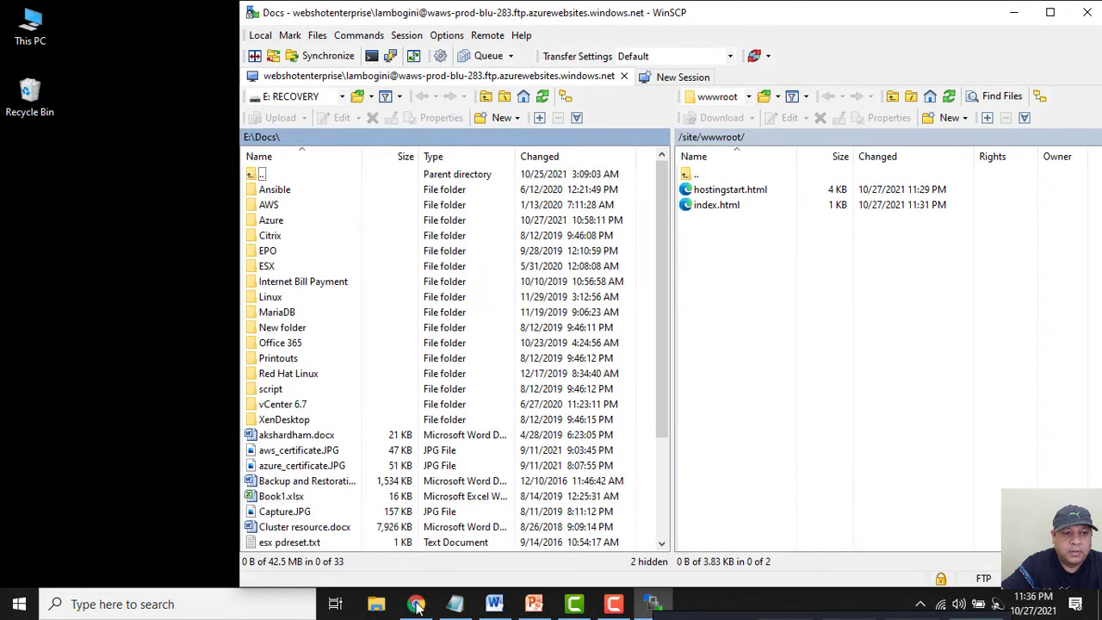
left_click(416, 602)
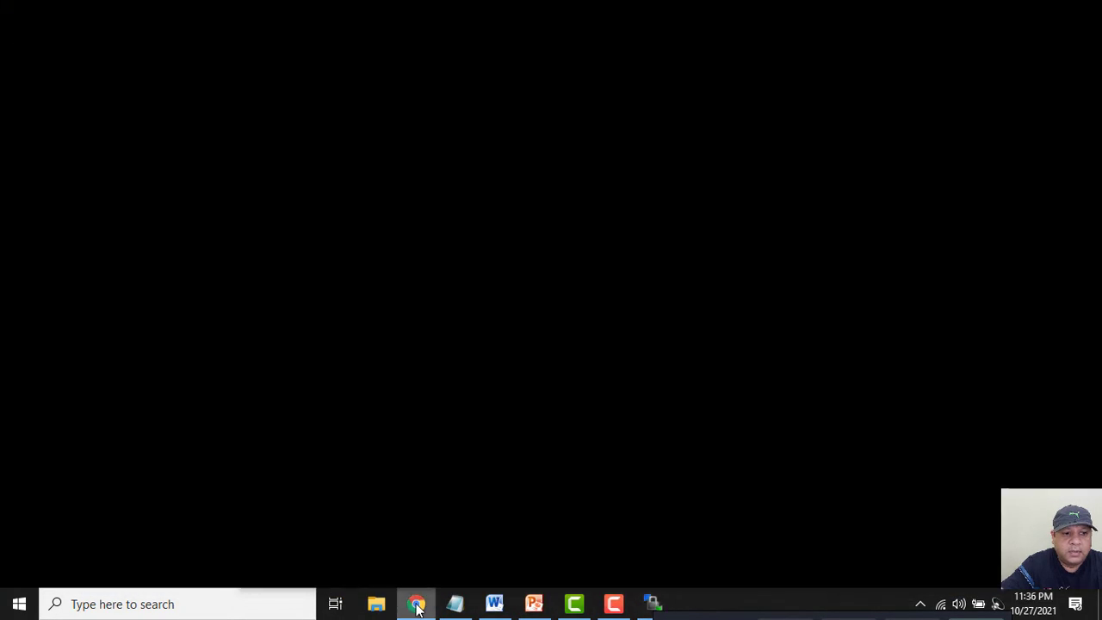
scroll(129, 206, "up", 3)
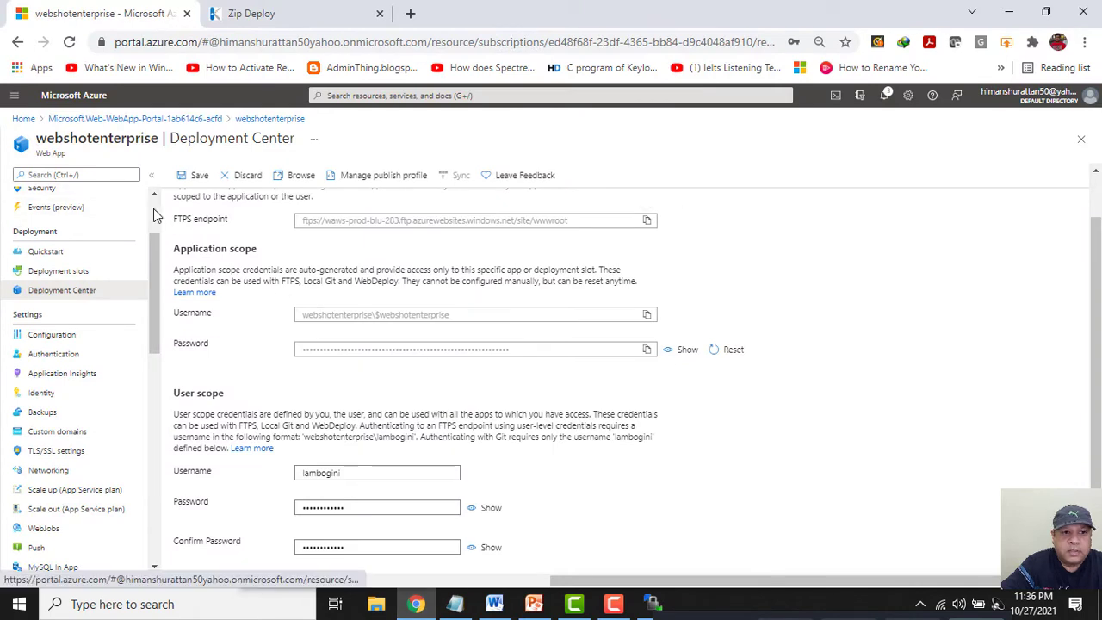
left_click(45, 196)
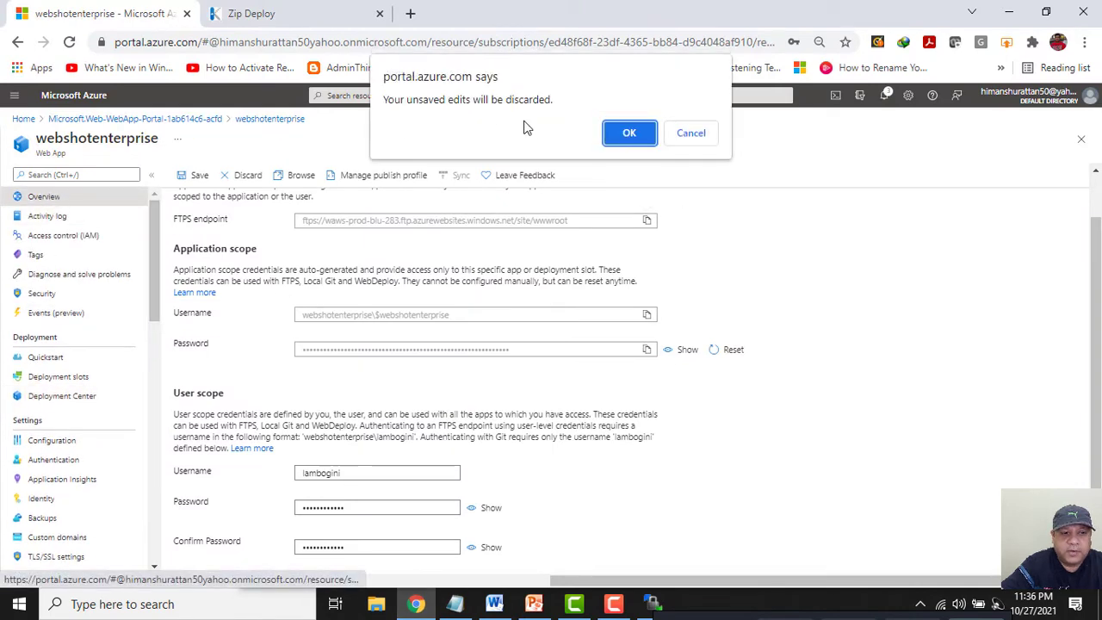
left_click(631, 132)
left_click(290, 19)
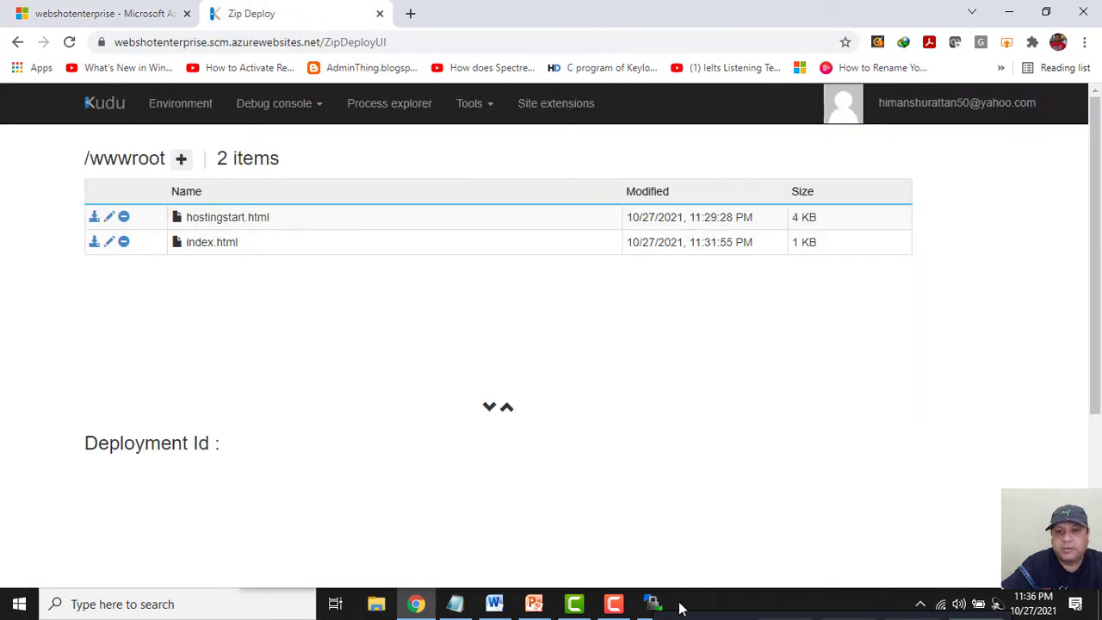
left_click(653, 603)
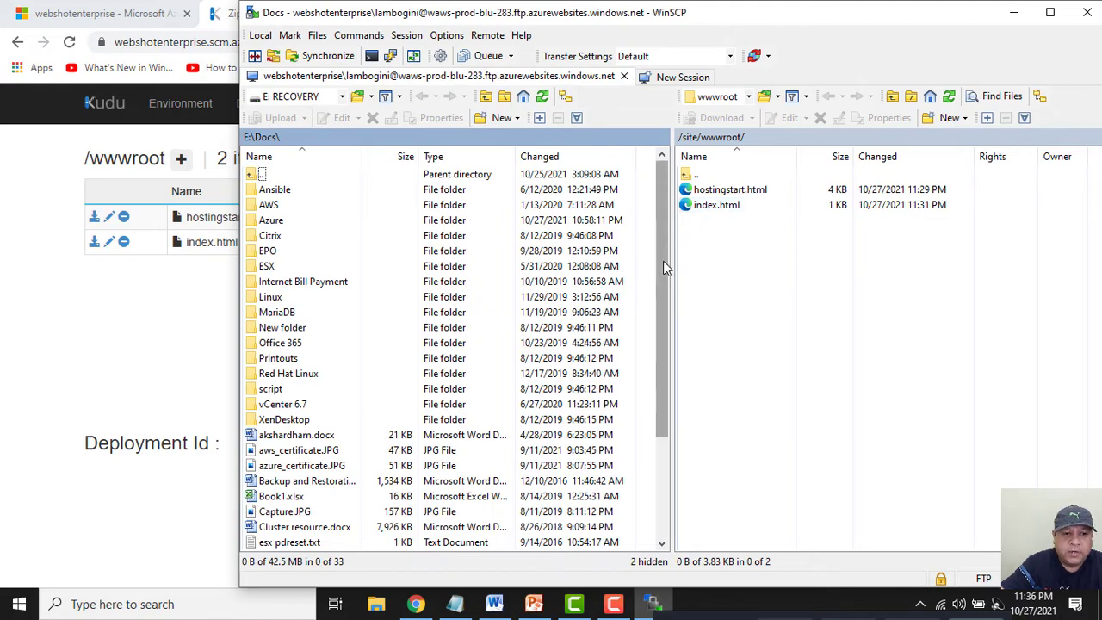
Upload Tiger.JPG from E:\Docs\Azure into /site/wwwroot, then minimize WinSCP to view Kudu.
left_click_drag(662, 260, 652, 394)
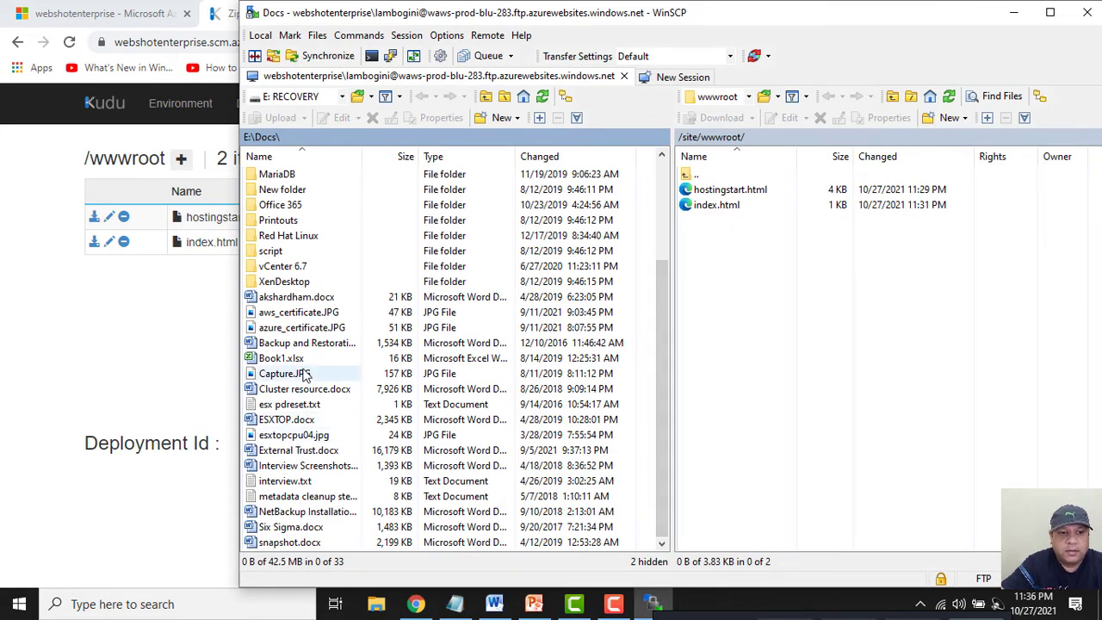
left_click(282, 438)
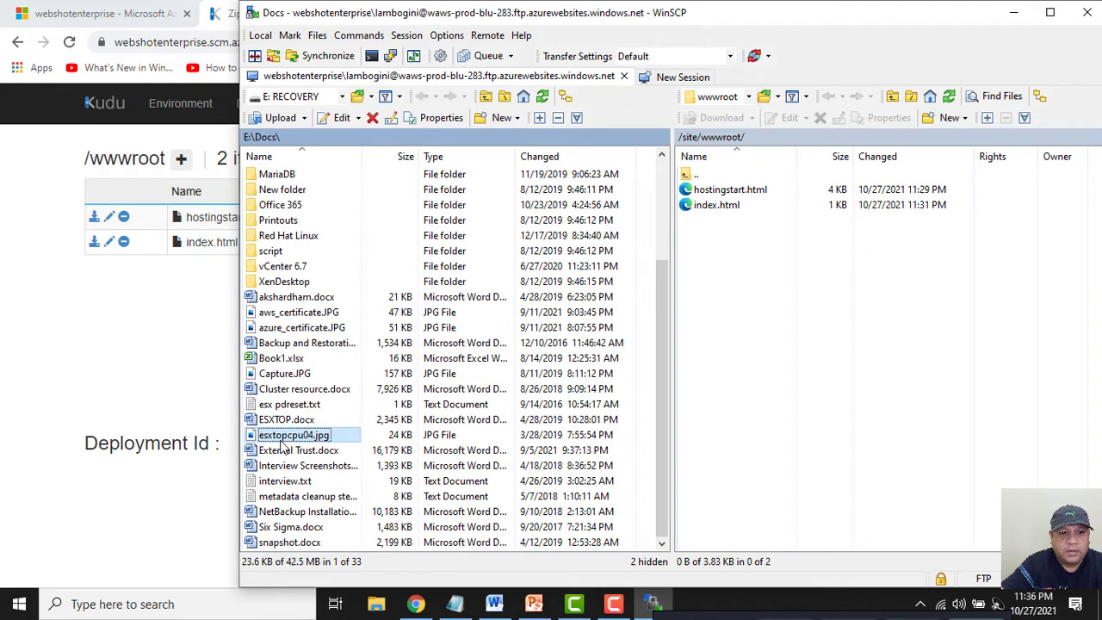
scroll(310, 388, "up", 3)
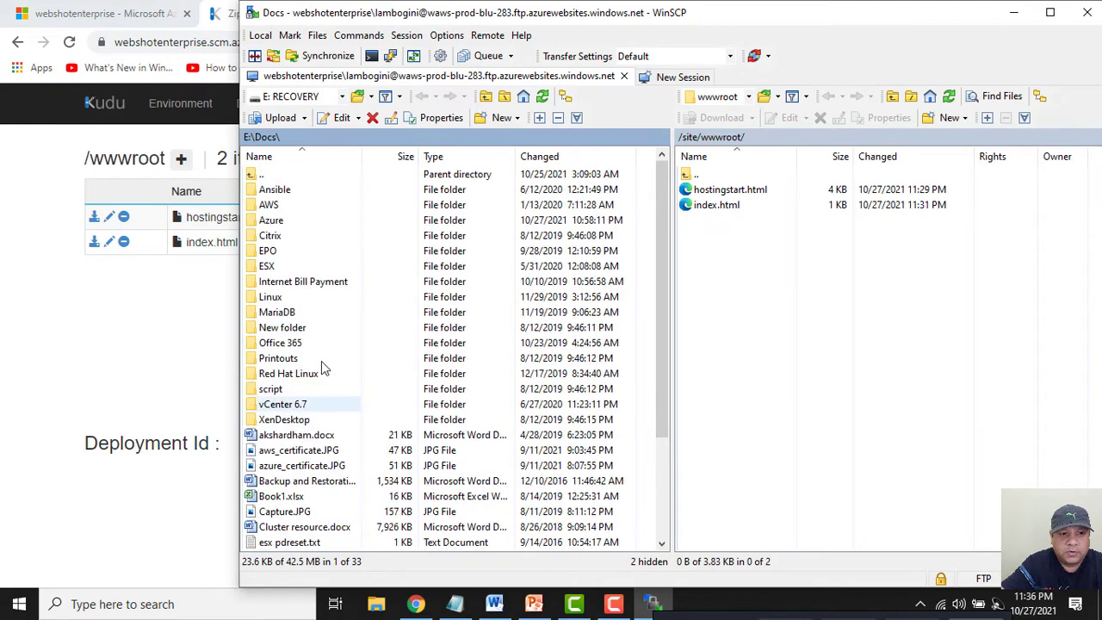
double_click(277, 220)
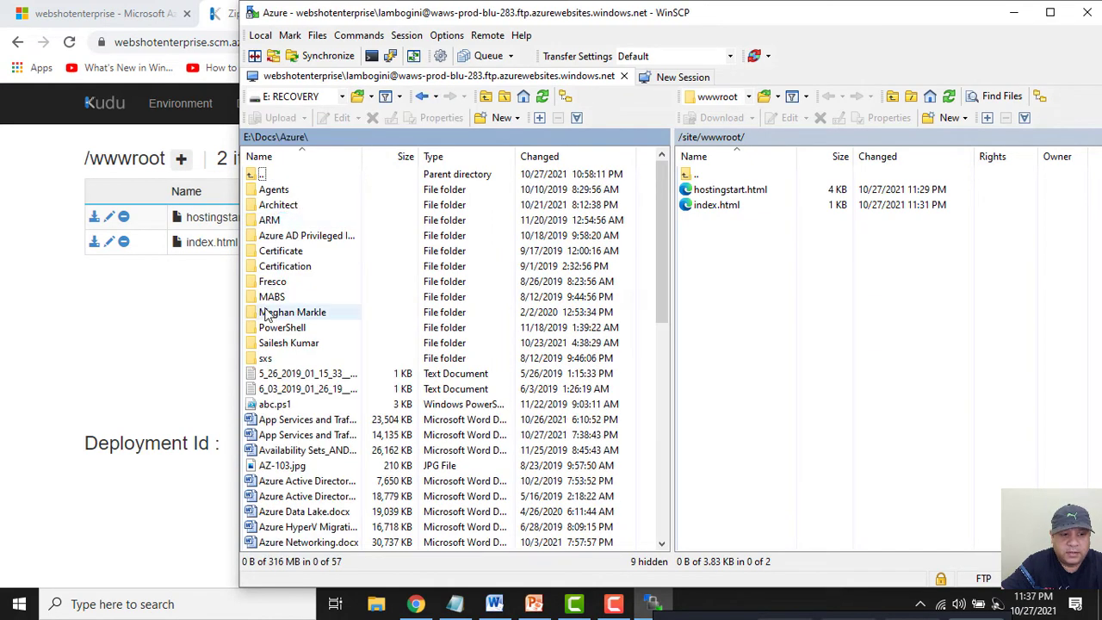
left_click(267, 314)
type("t")
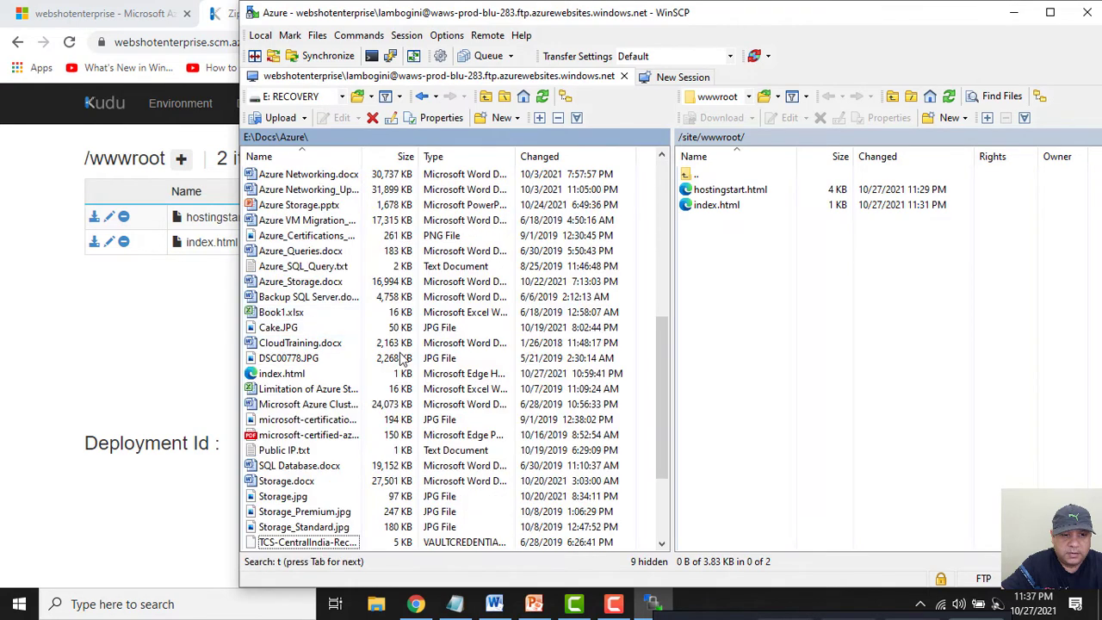
scroll(361, 378, "down", 3)
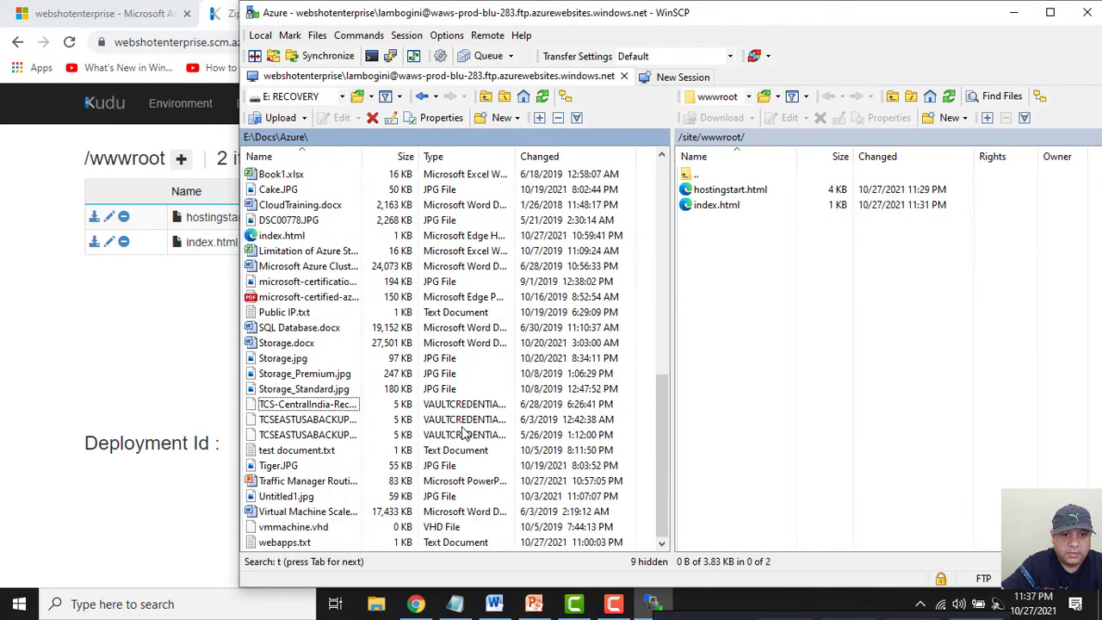
left_click(278, 389)
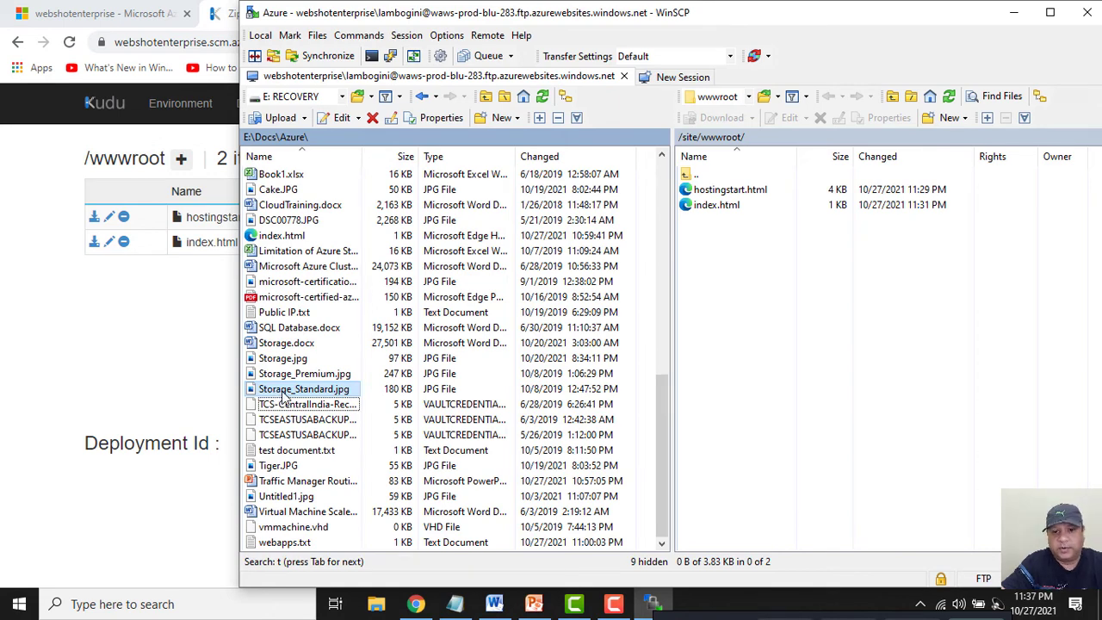
left_click_drag(277, 465, 792, 385)
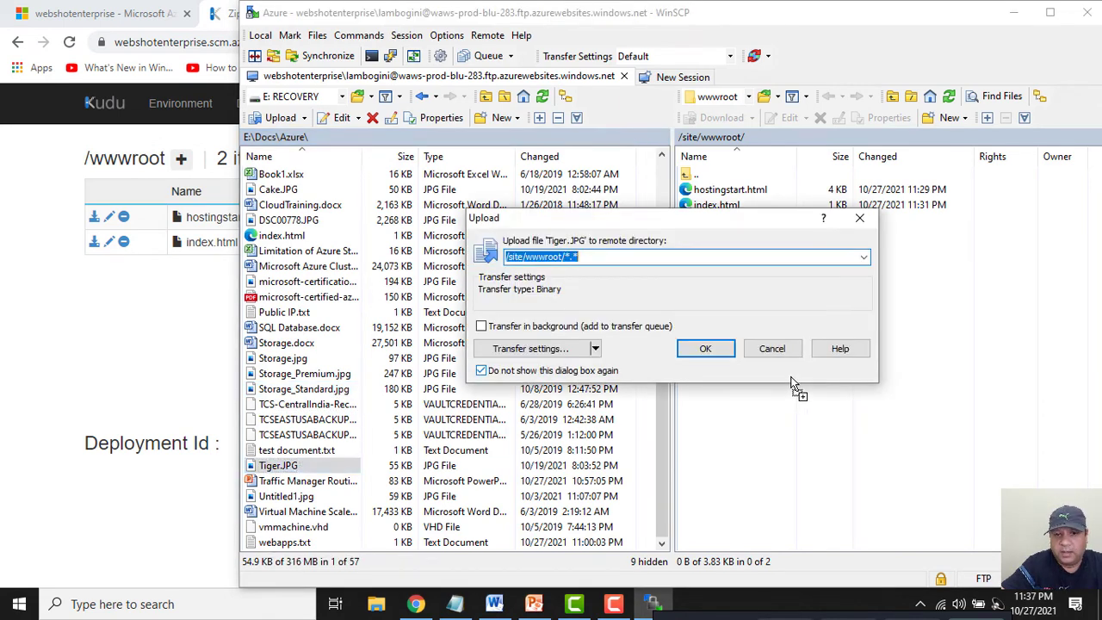
left_click(707, 350)
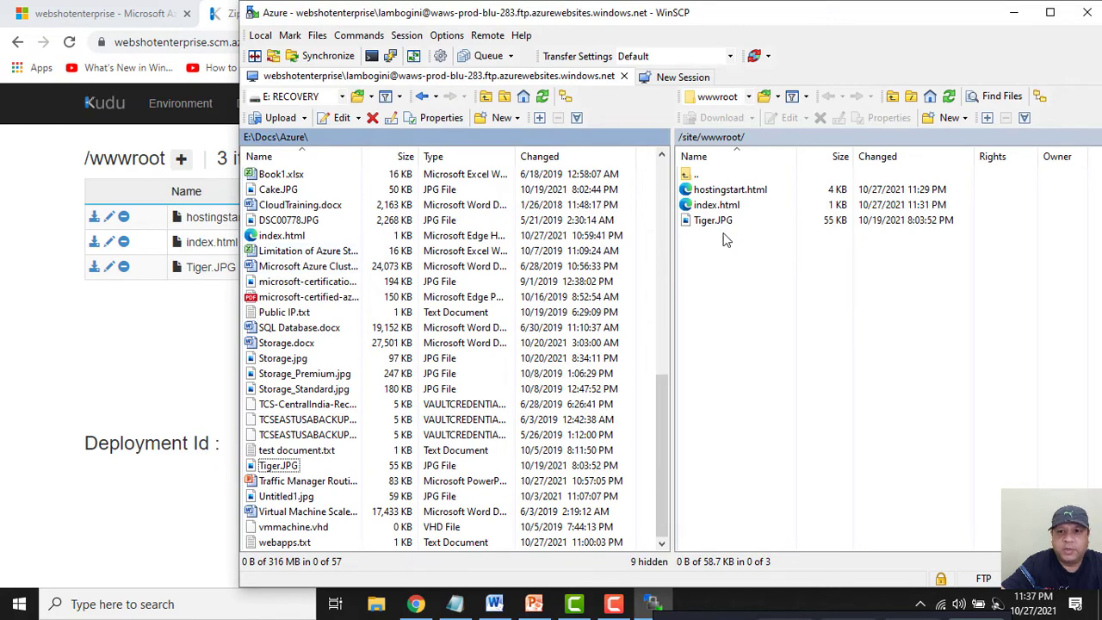
left_click(1011, 13)
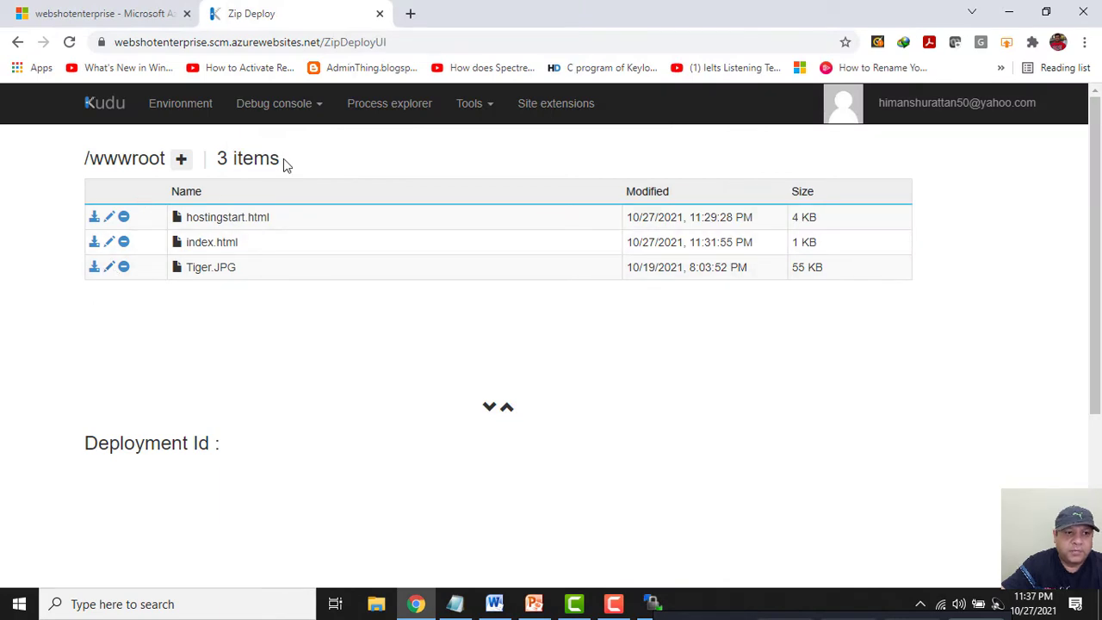
From the Azure portal Home page, go to App Services and click Create for a new web app.
left_click(131, 19)
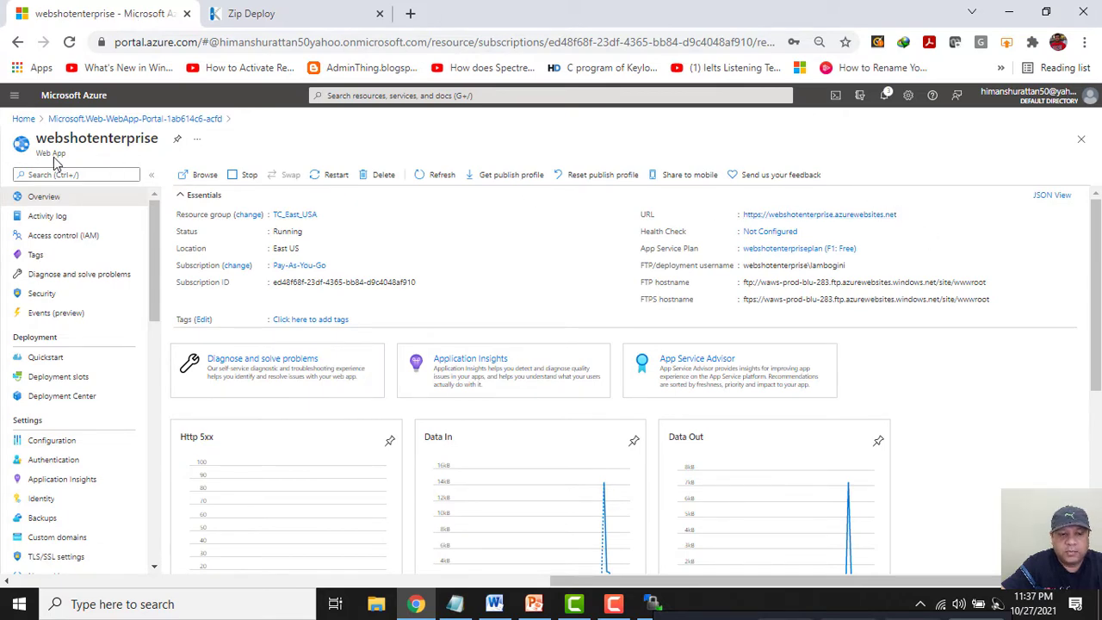
left_click(24, 122)
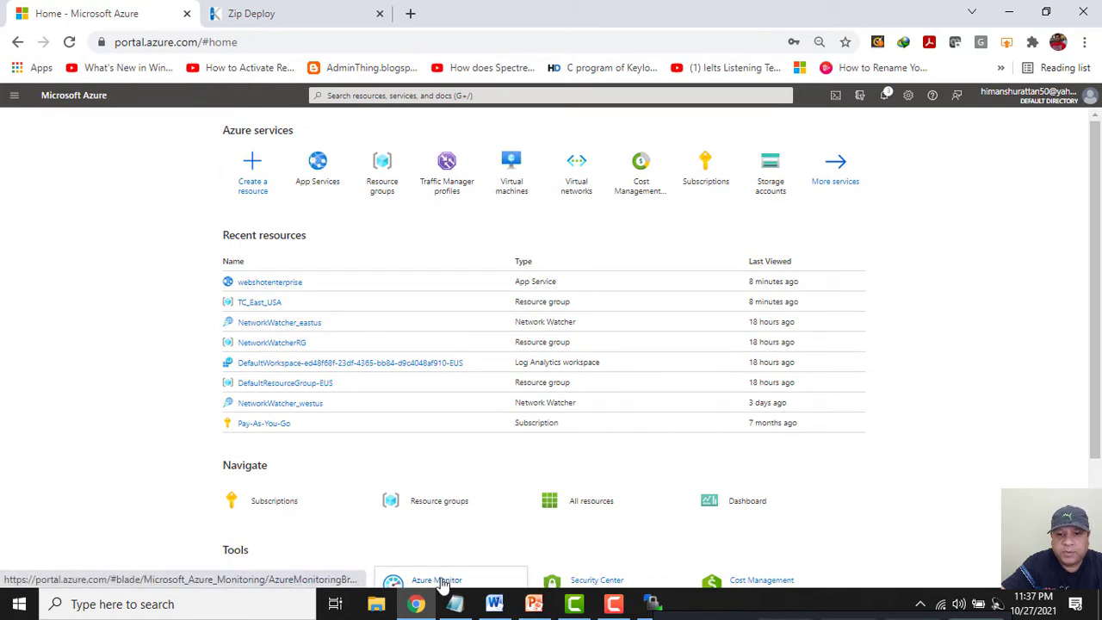
left_click(534, 604)
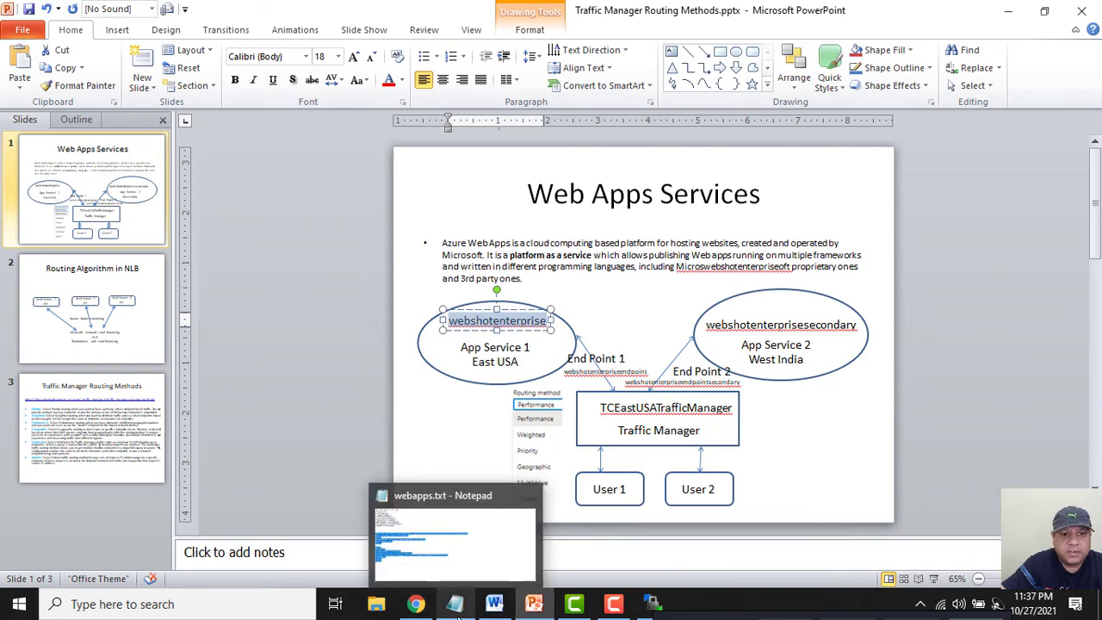
mouse_move(530, 609)
left_click(415, 604)
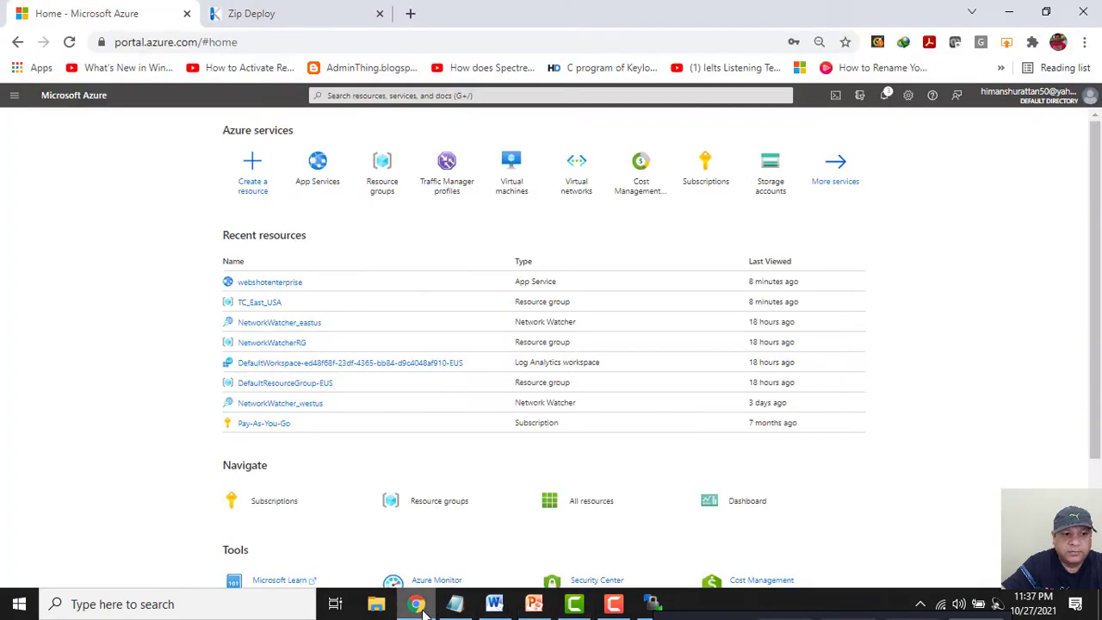
left_click(327, 177)
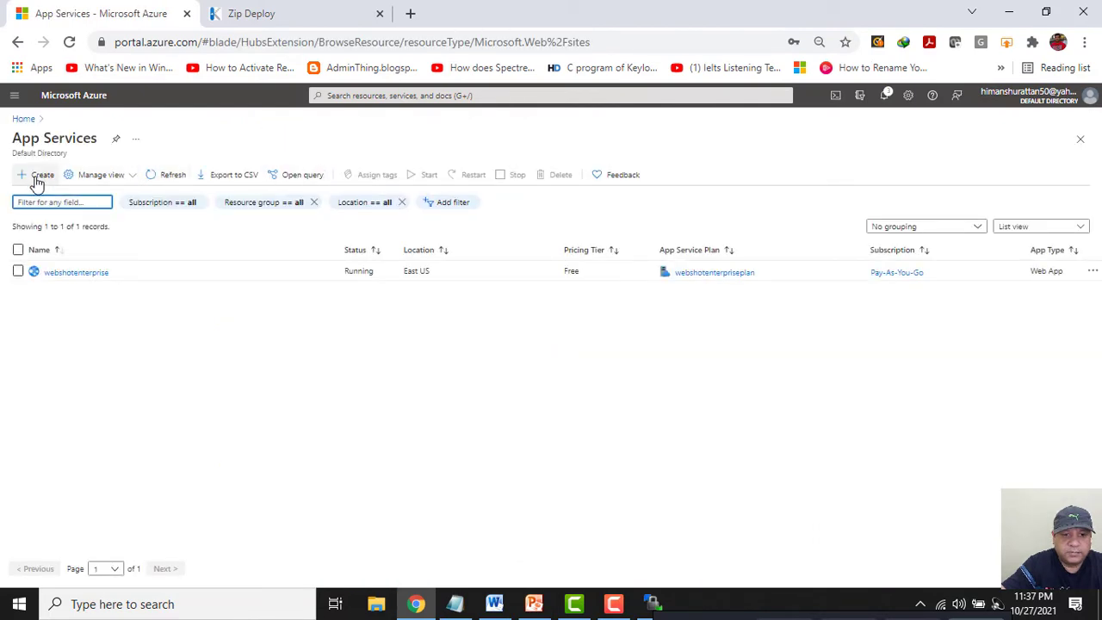
left_click(37, 183)
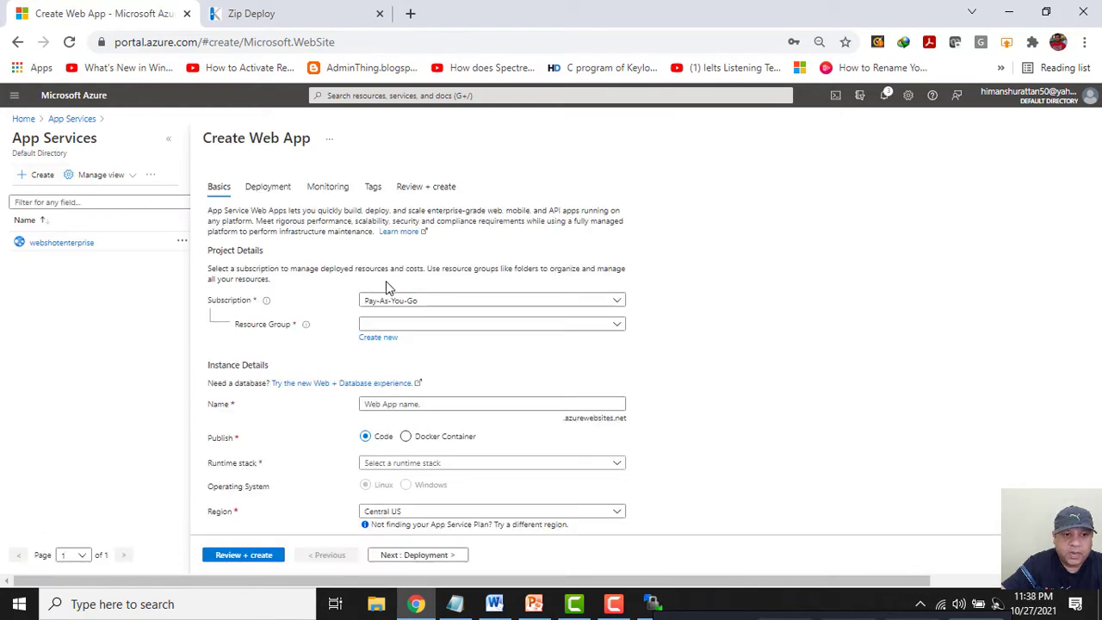
Choose resource group TC_East_USA and name the web app webshotenterprisesecondary, copied from webapps.txt.
left_click(454, 605)
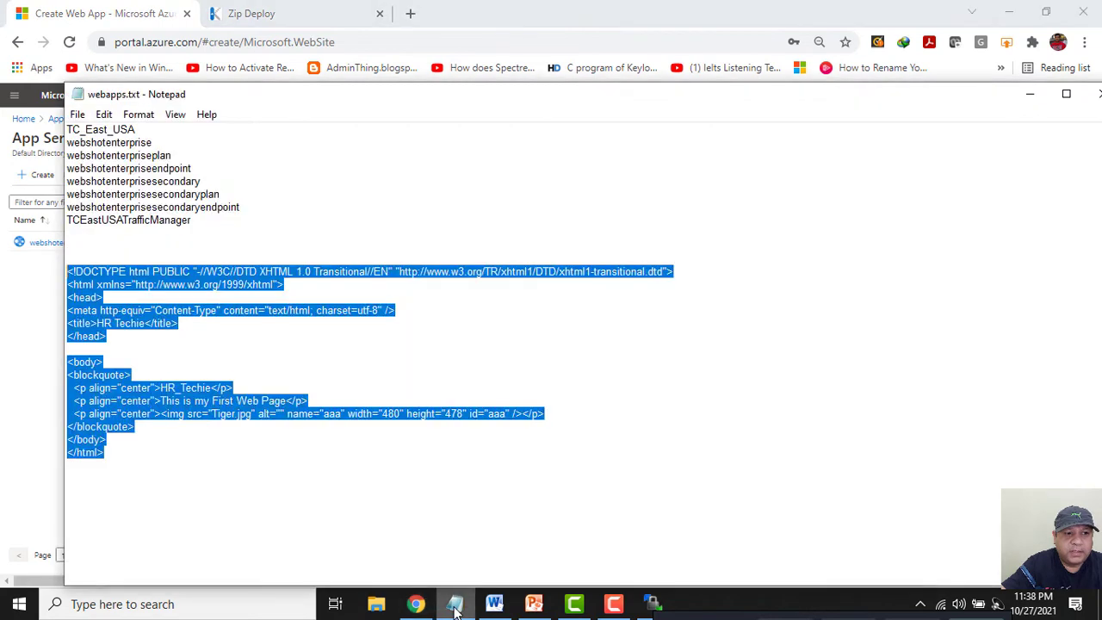
double_click(131, 181)
right_click(131, 180)
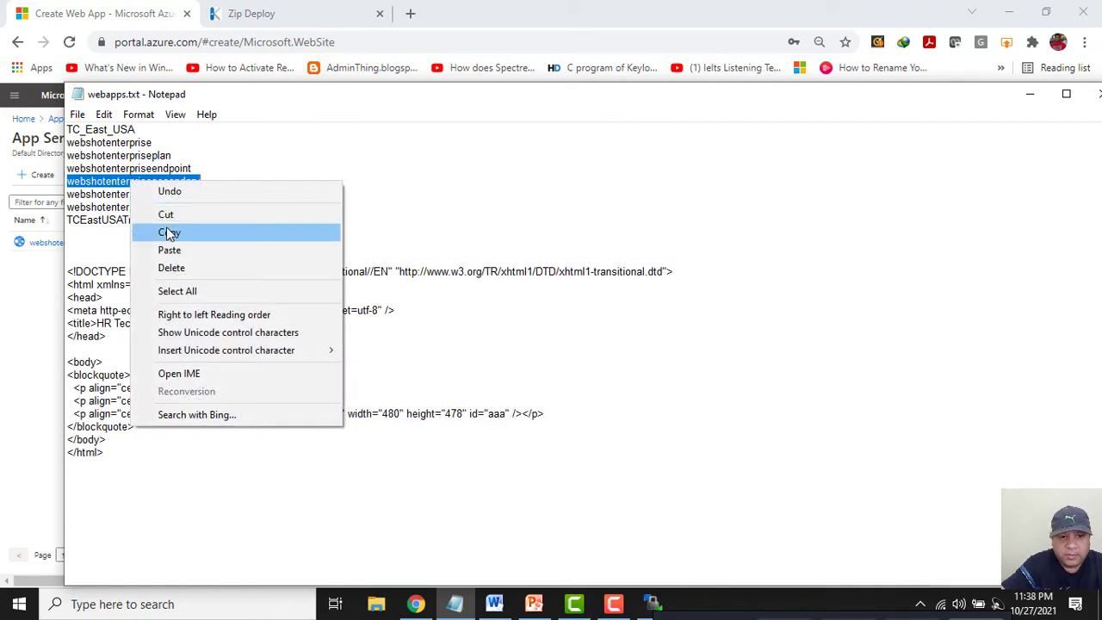
left_click(137, 231)
left_click(1030, 94)
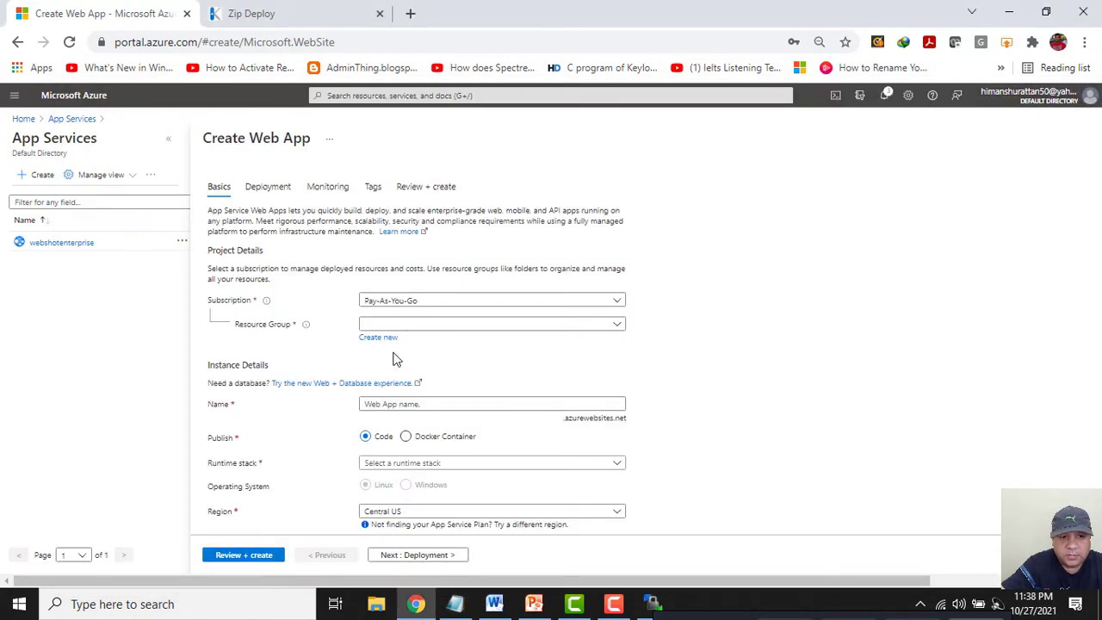
left_click(412, 331)
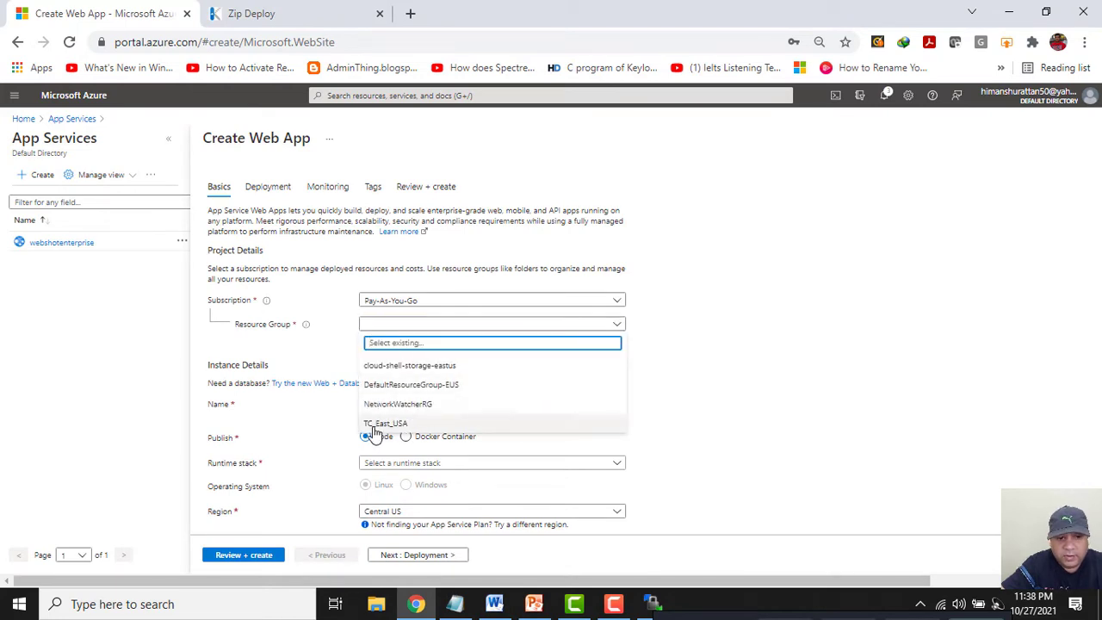
left_click(374, 425)
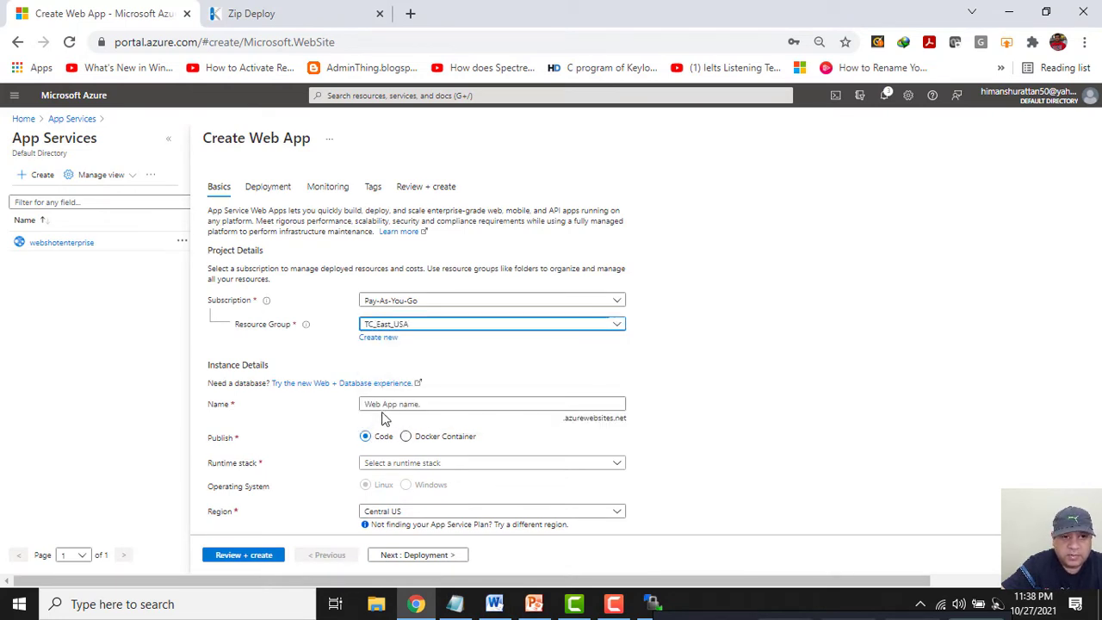
left_click(386, 406)
key("ctrl+v")
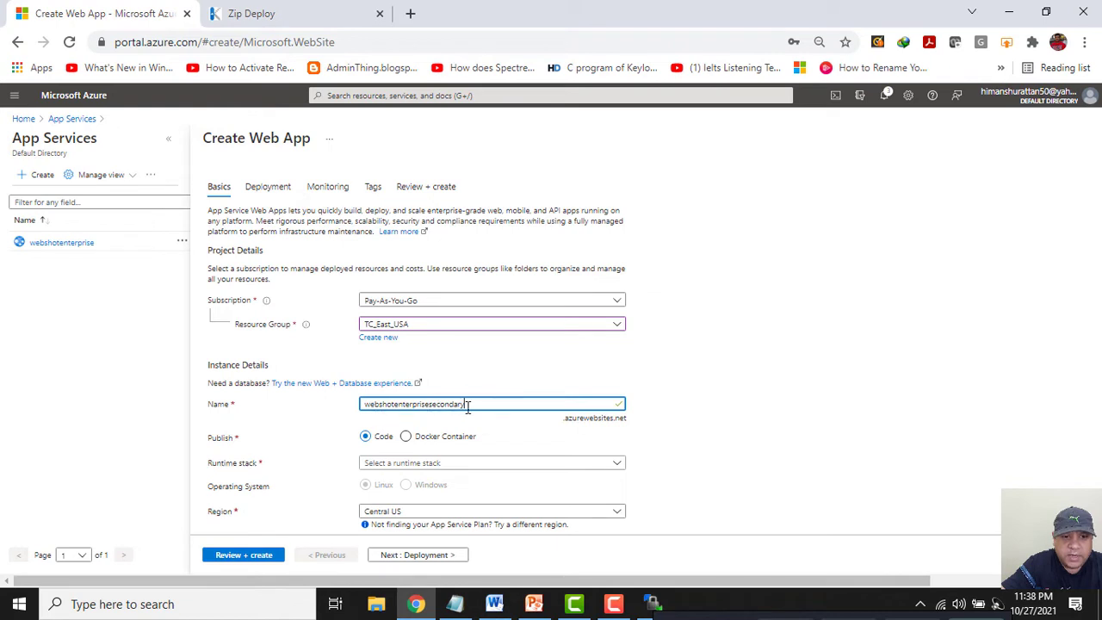
Set the runtime stack to .NET 5 and the region to West India.
scroll(731, 421, "down", 1)
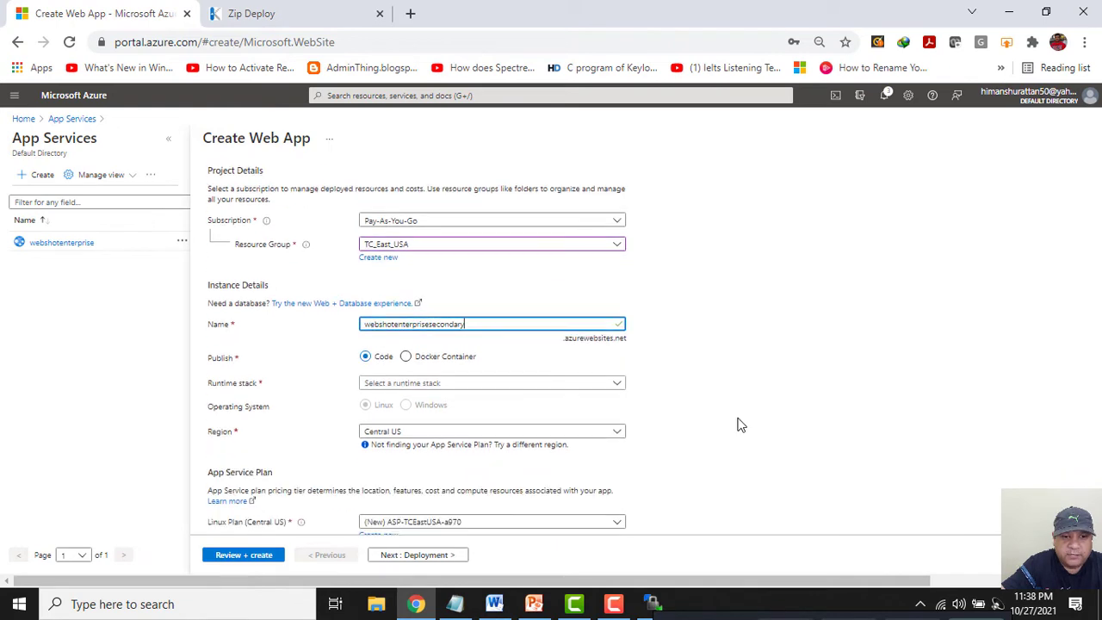
left_click(411, 390)
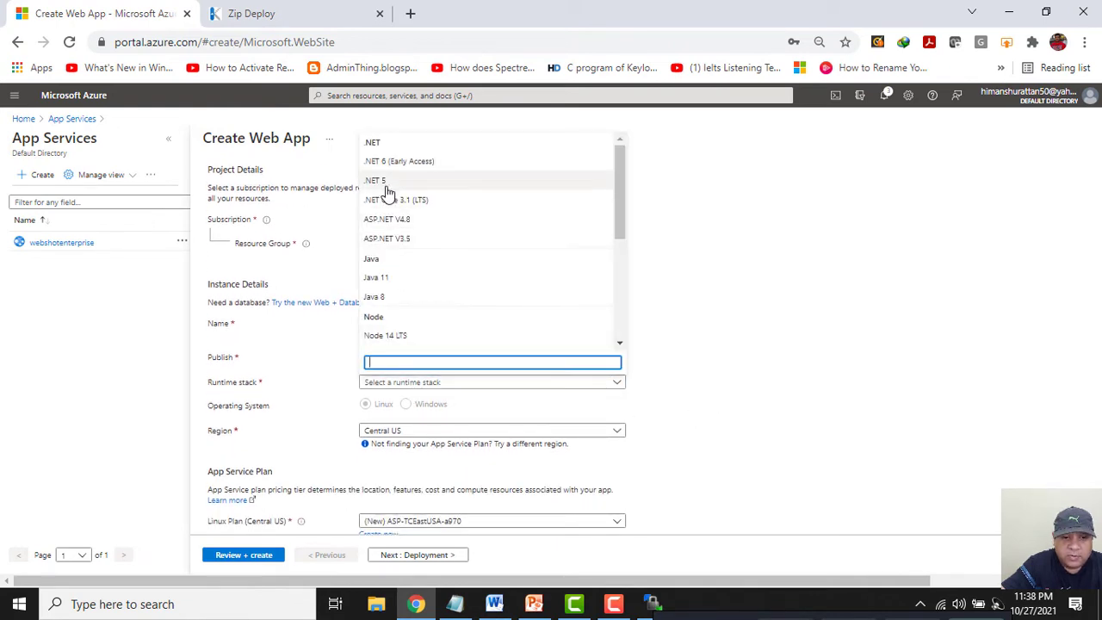
key("Escape")
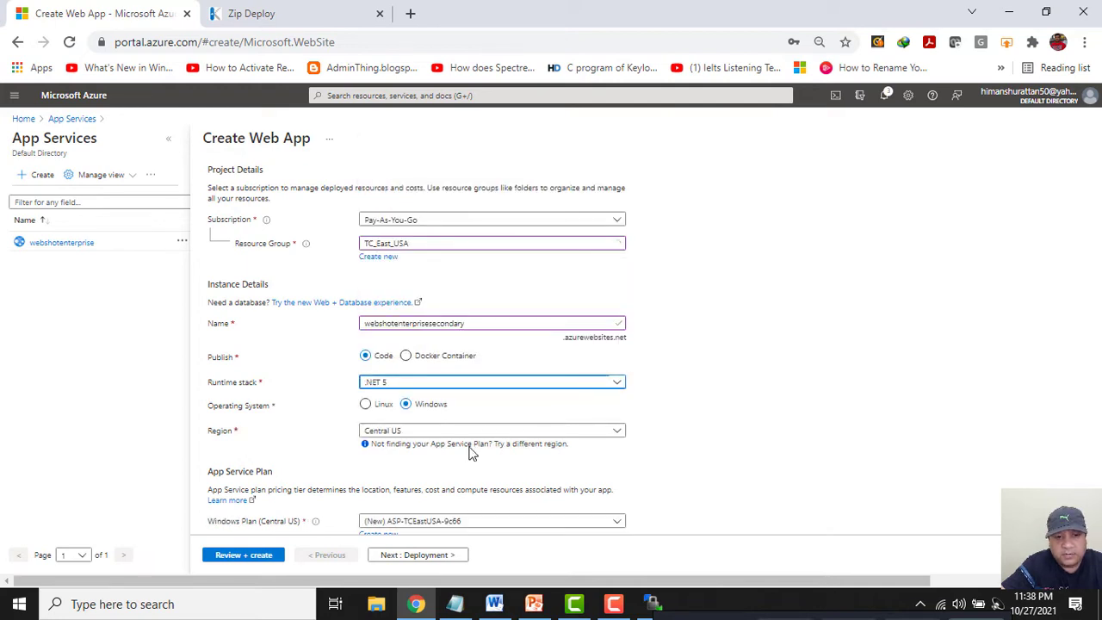
left_click(473, 432)
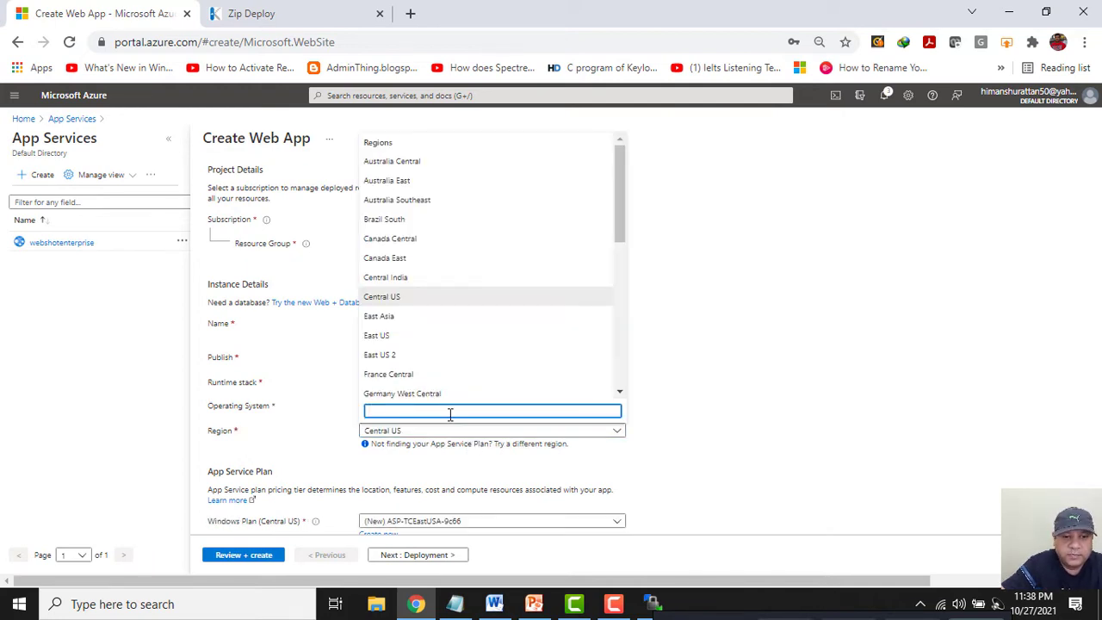
type("west")
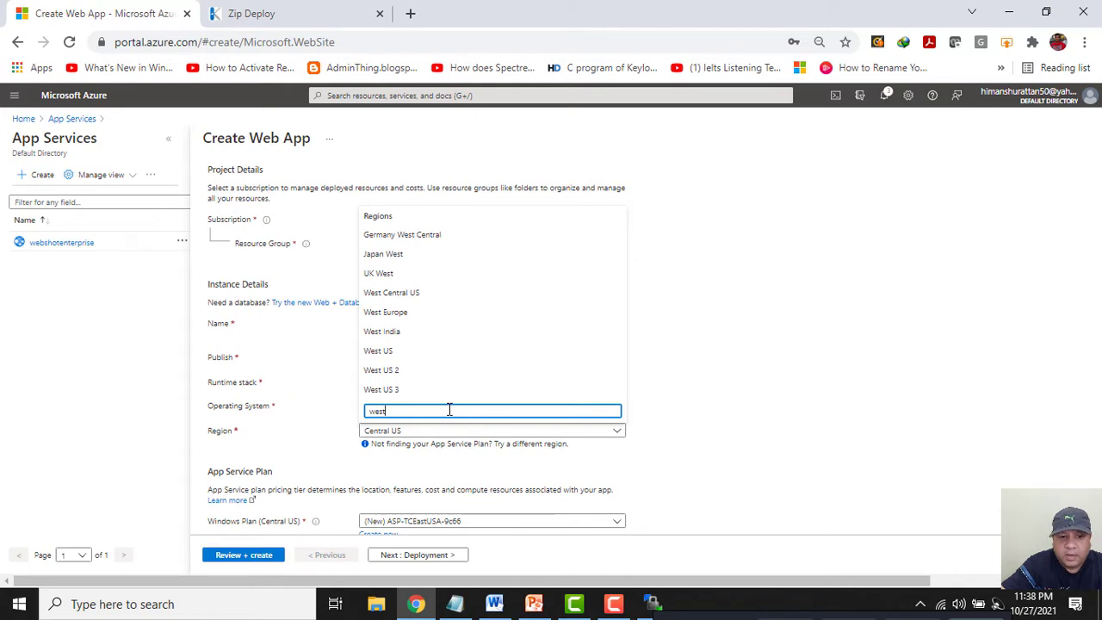
left_click(406, 334)
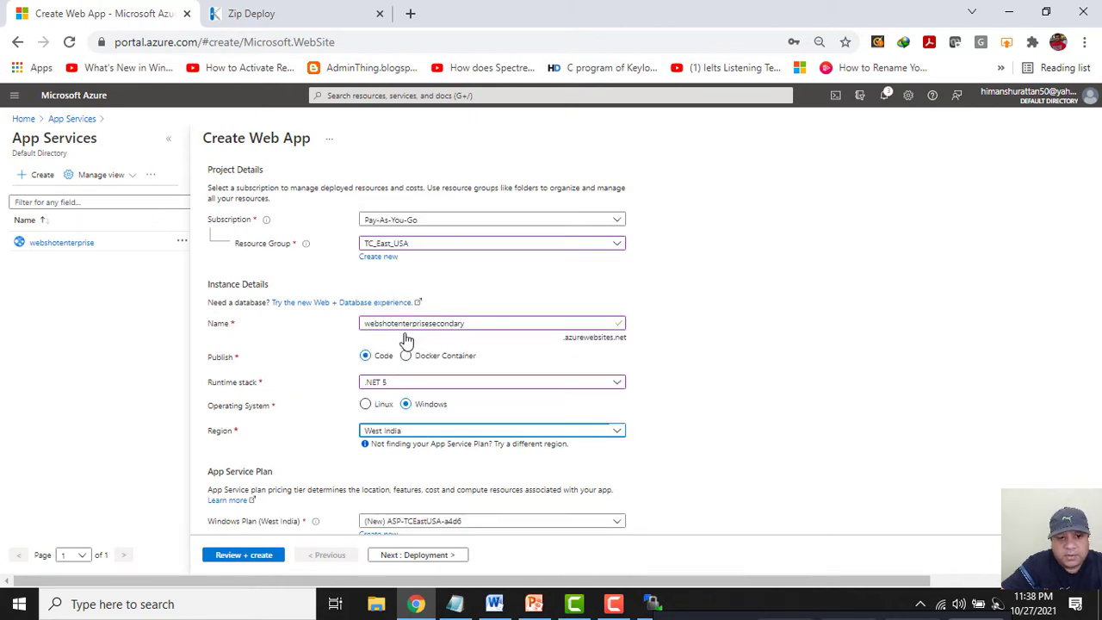
scroll(773, 348, "down", 2)
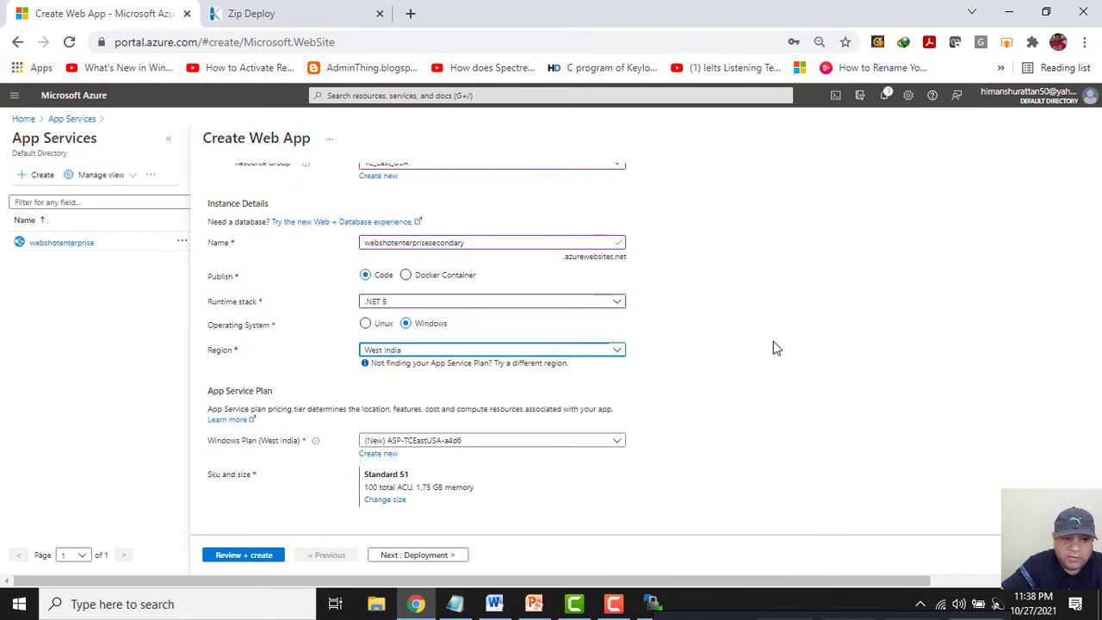
scroll(773, 341, "down", 1)
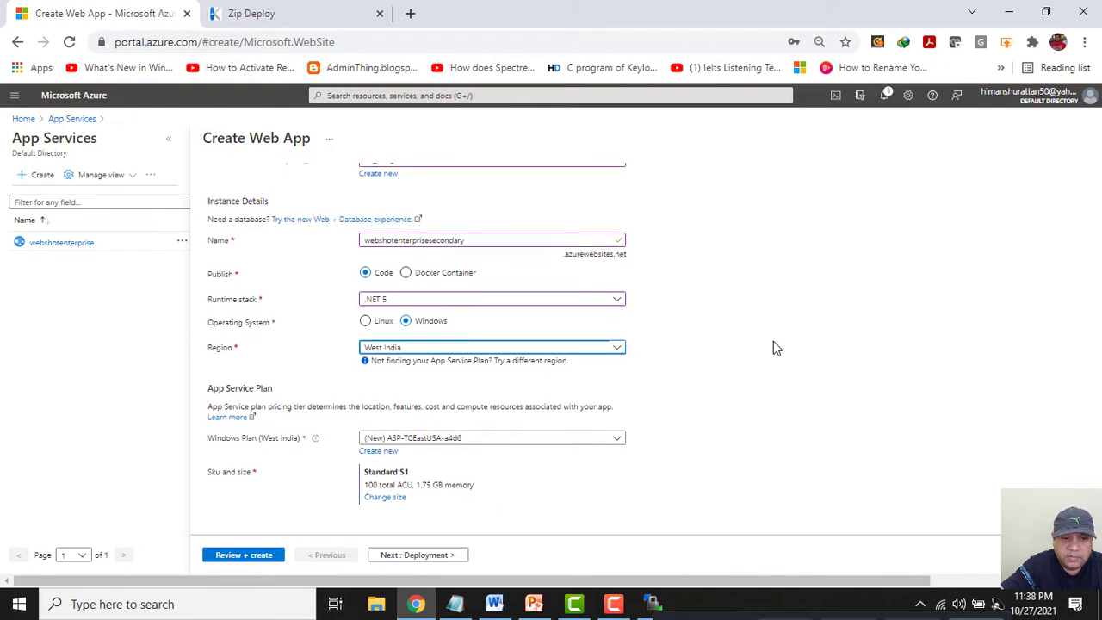
Create a new Windows plan named webshotenterprisesecondaryplan, pasting the name from the notes.
left_click(380, 451)
left_click(454, 603)
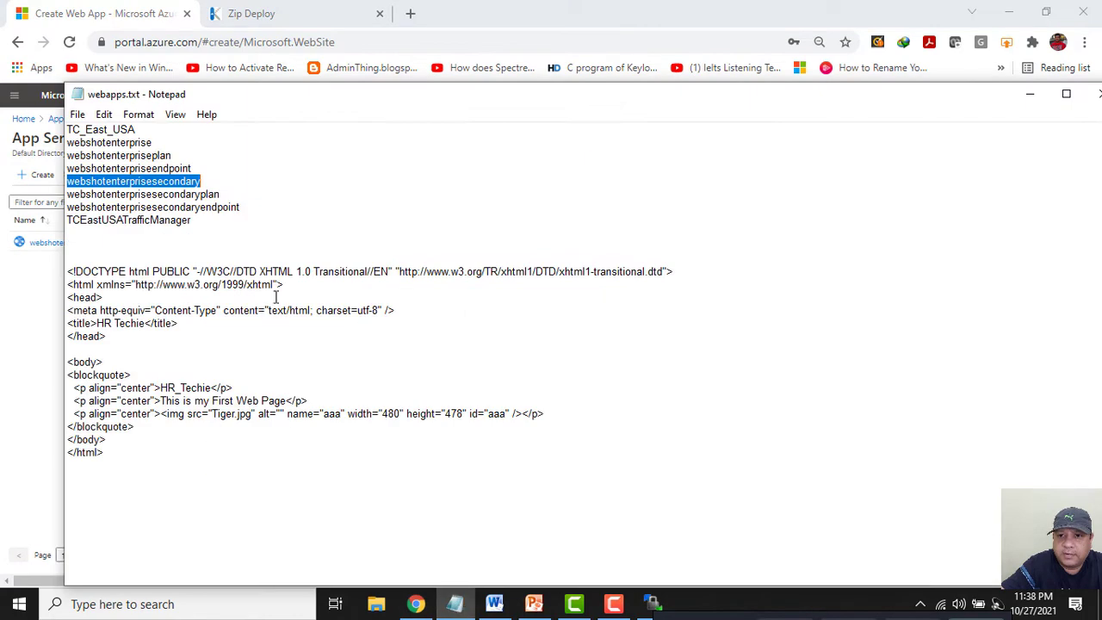
double_click(183, 195)
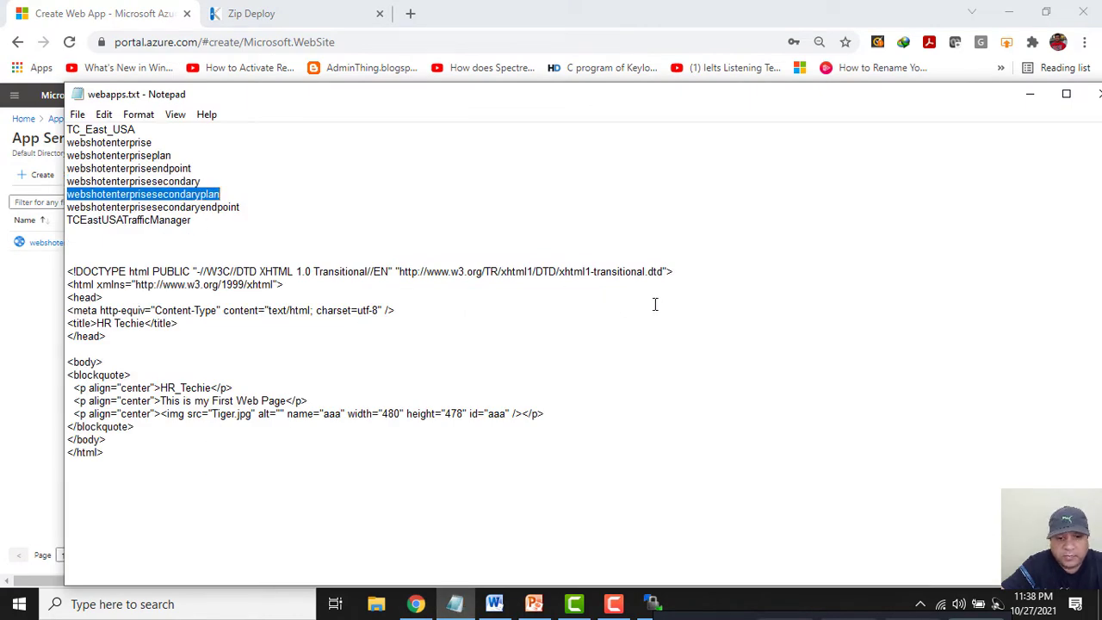
left_click(1029, 93)
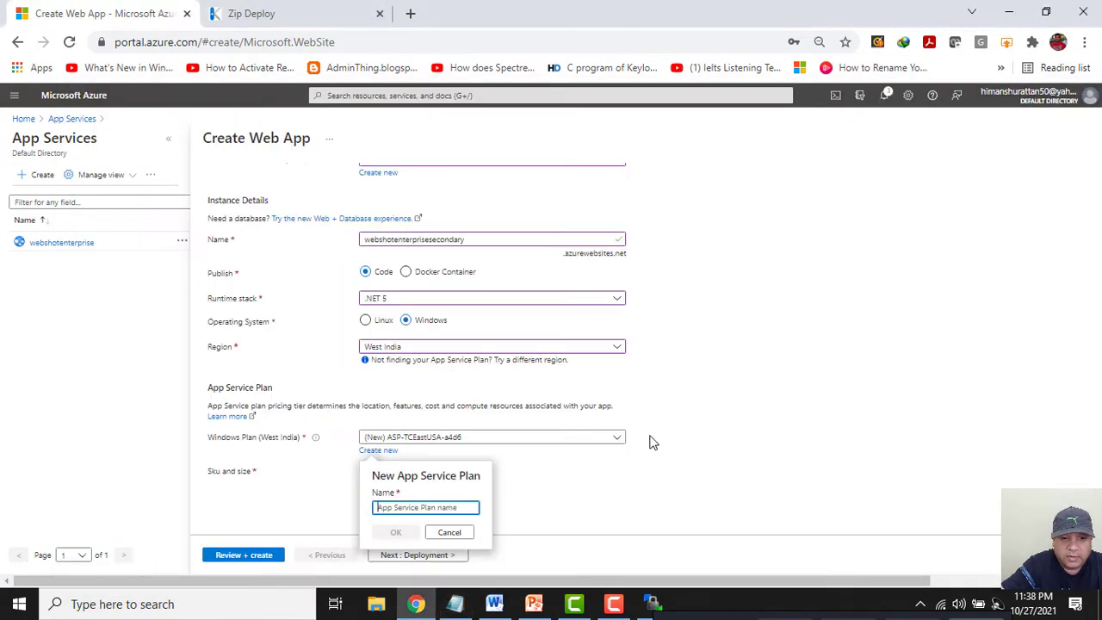
key("ctrl+v")
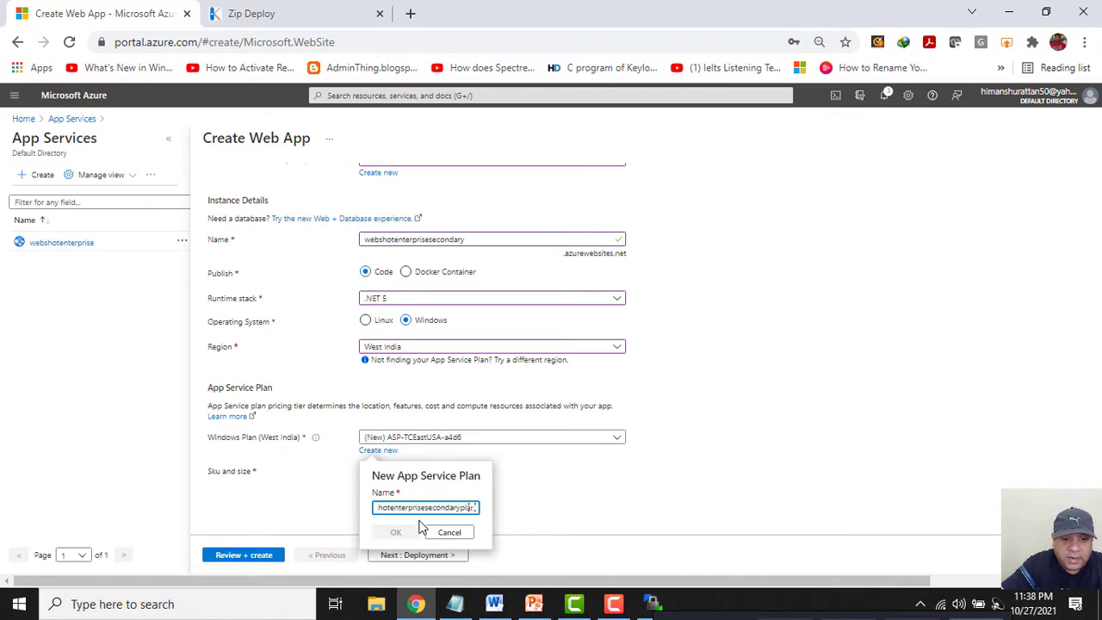
left_click(398, 533)
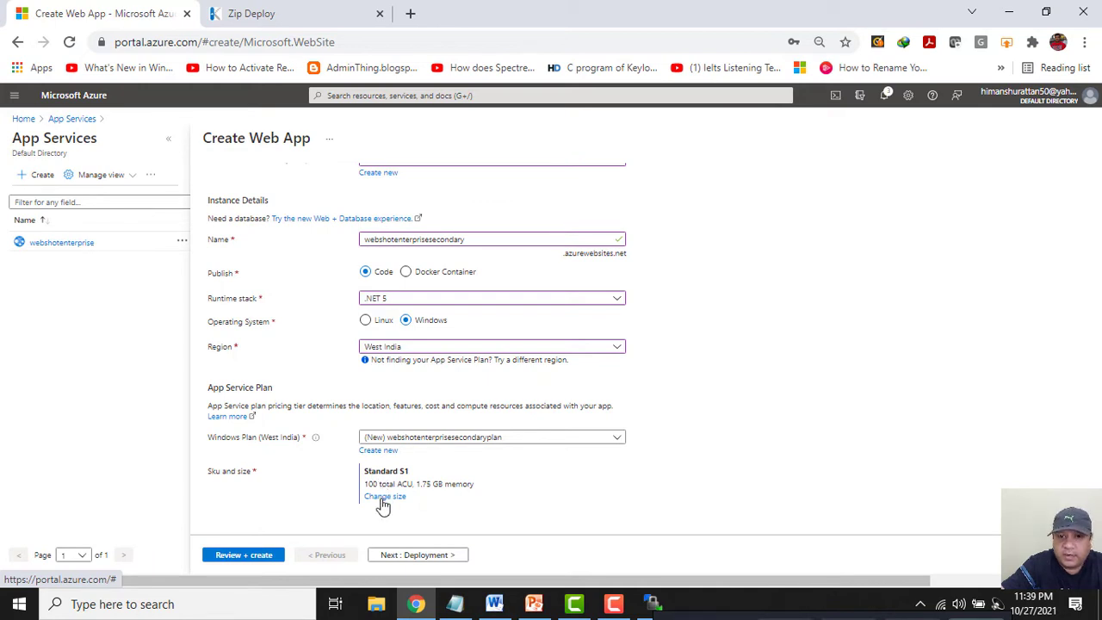
Open the pricing tier picker for the plan and select the S1 production tier.
left_click(384, 498)
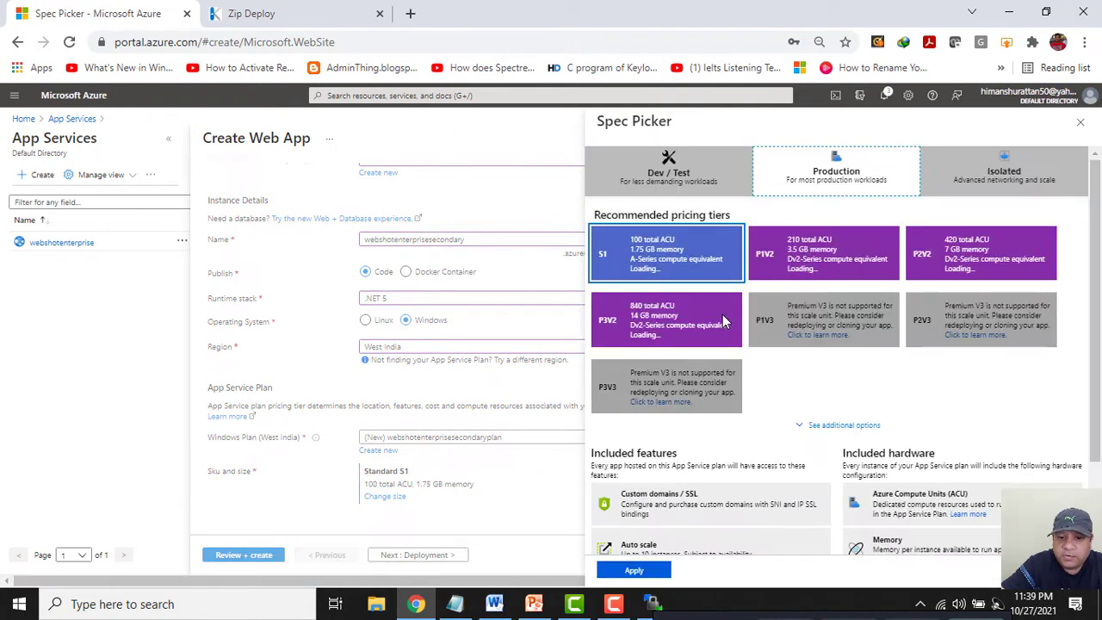
left_click(616, 265)
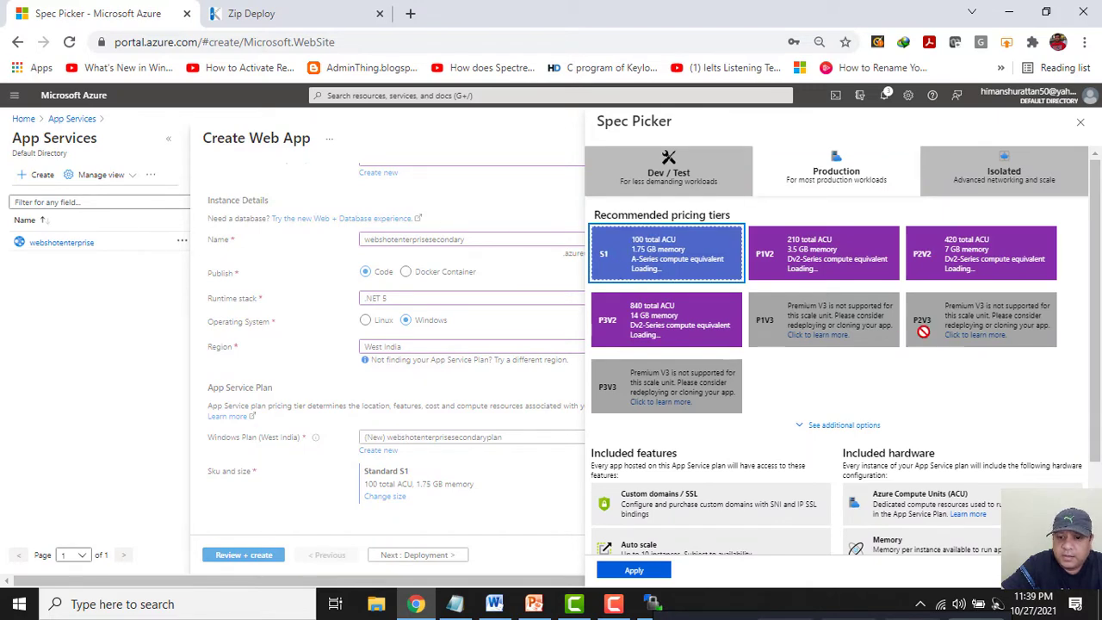
scroll(1094, 388, "down", 1)
scroll(1095, 389, "down", 3)
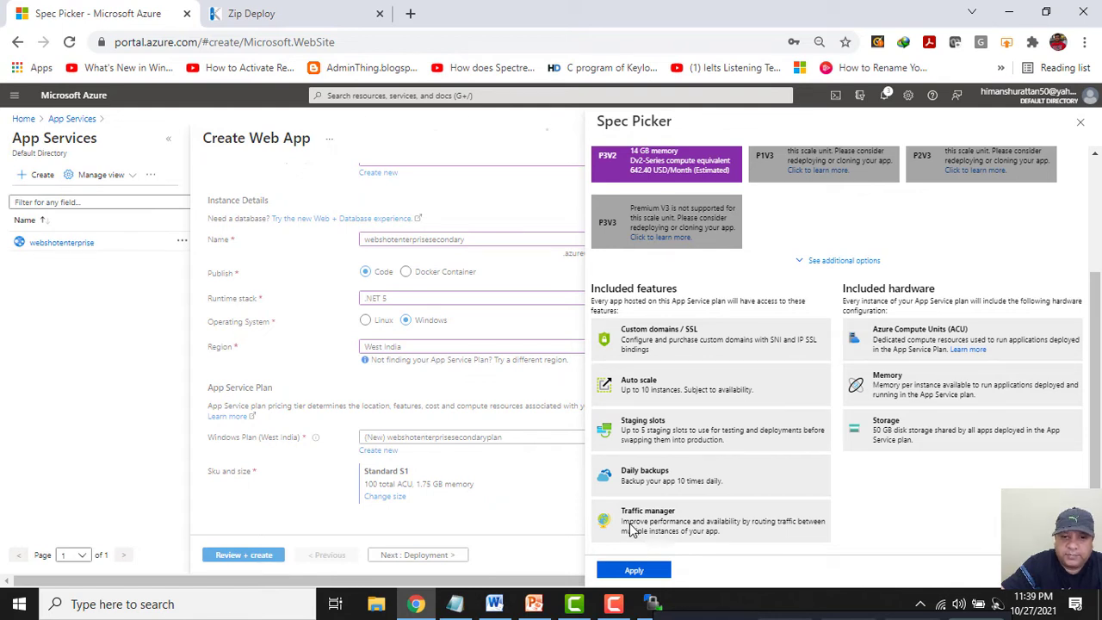
left_click(628, 571)
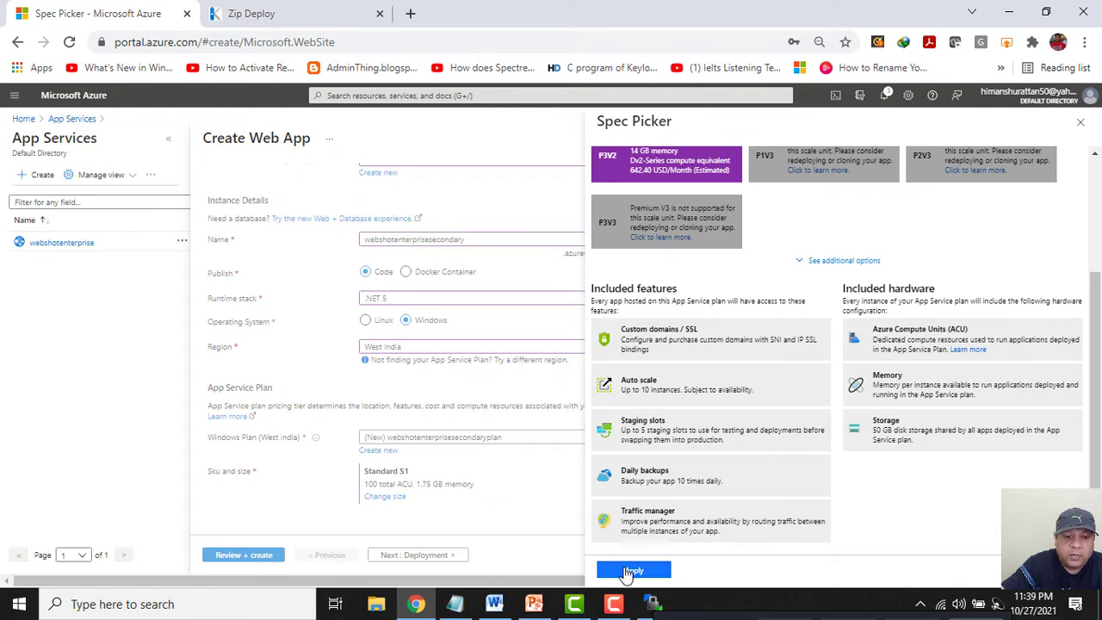
Apply Standard S1, step through Deployment, Monitoring, Tags and Review, and create webshotenterprisesecondary.
left_click(628, 571)
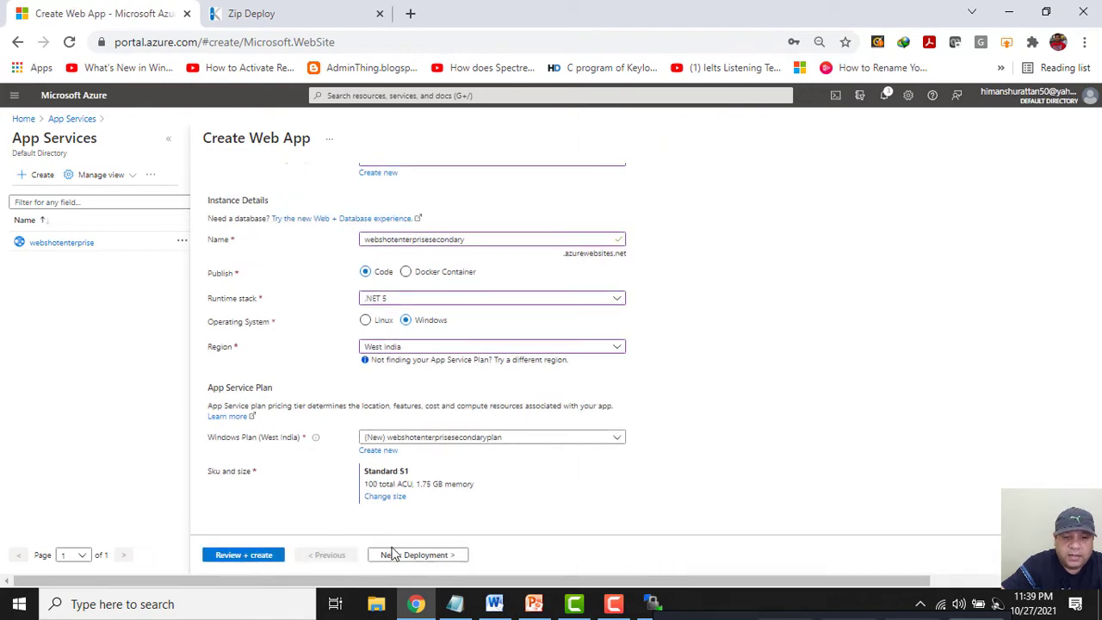
scroll(534, 476, "up", 3)
scroll(533, 476, "down", 2)
left_click(435, 558)
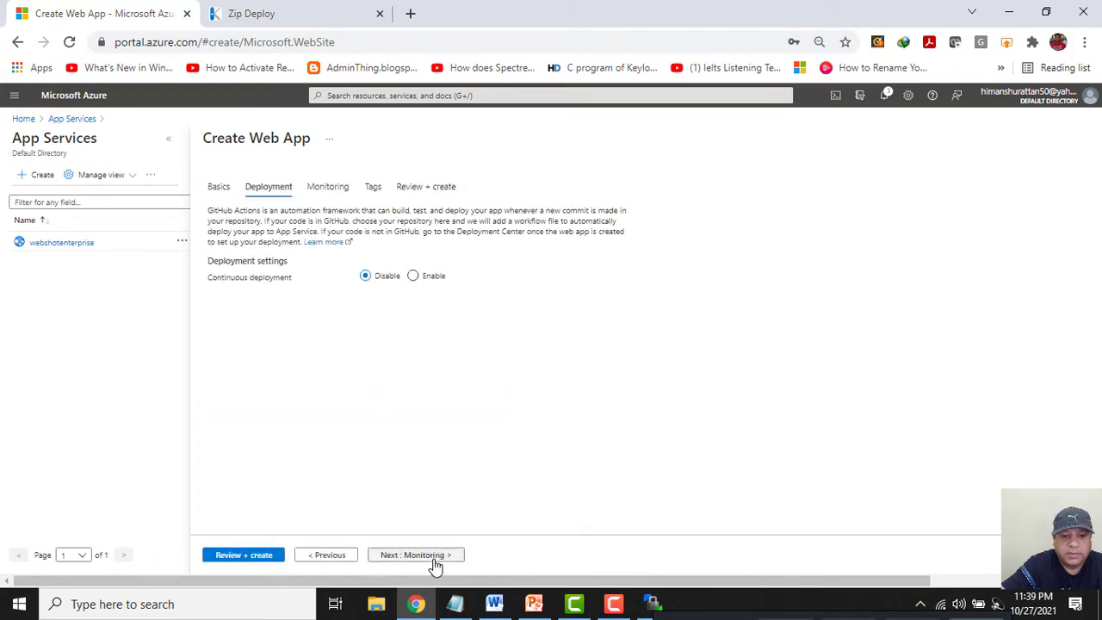
left_click(436, 564)
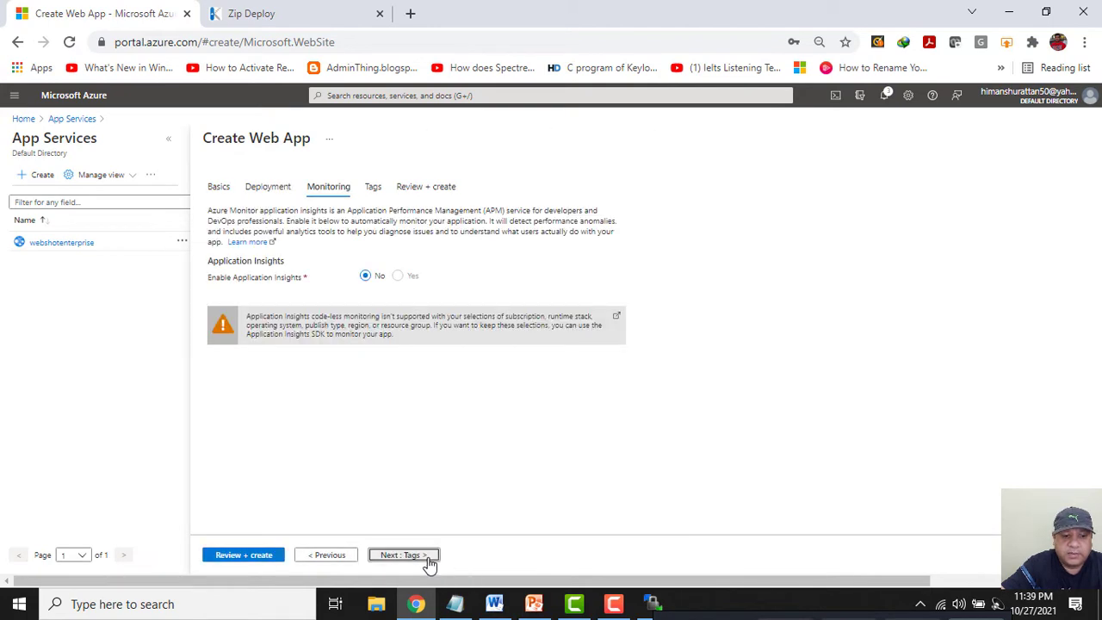
left_click(429, 557)
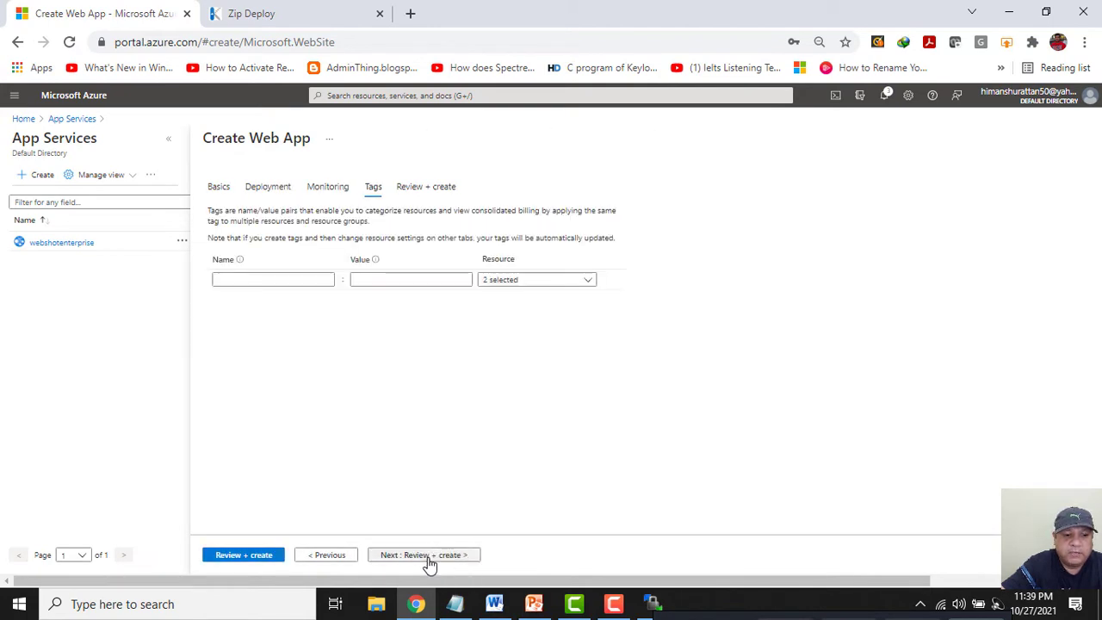
left_click(426, 556)
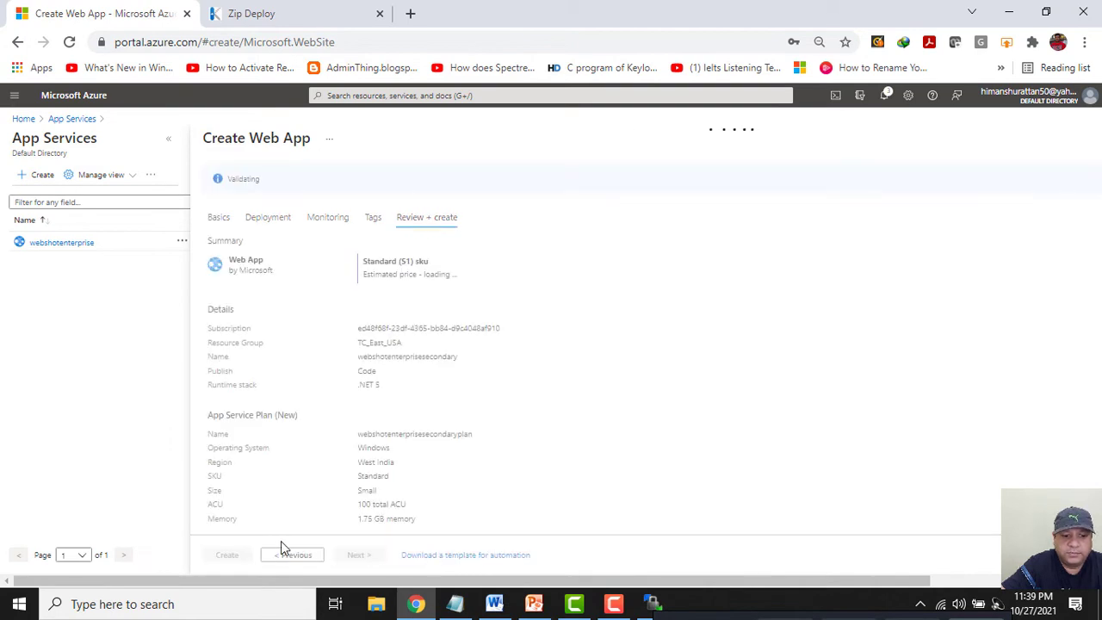
left_click(226, 555)
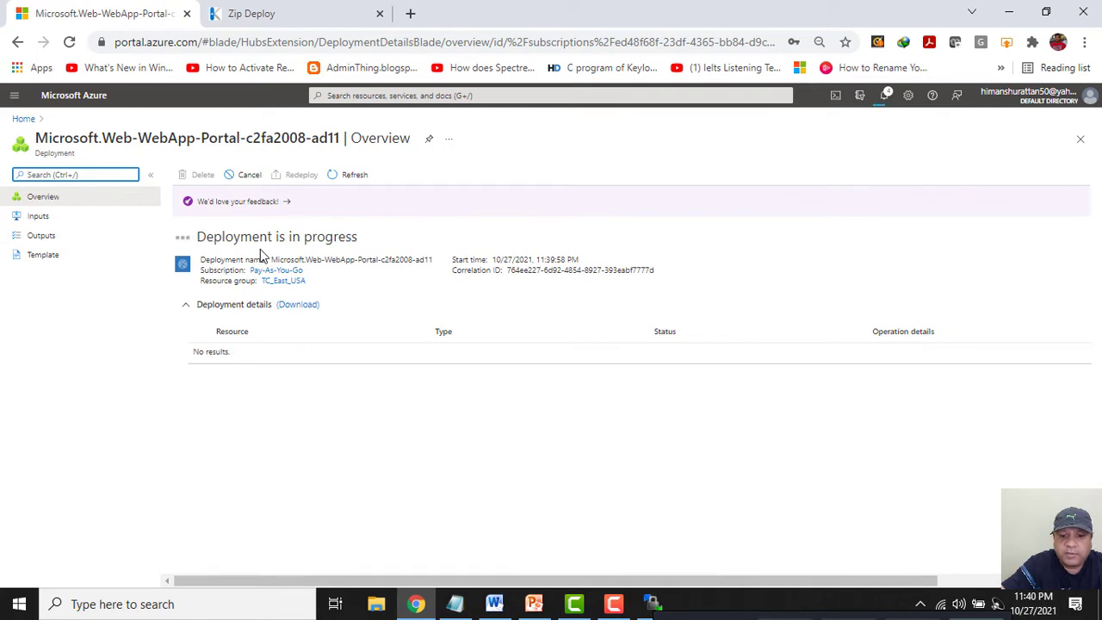
Switch to the Traffic Manager Routing Methods deck showing the Web Apps Services diagram.
left_click(530, 603)
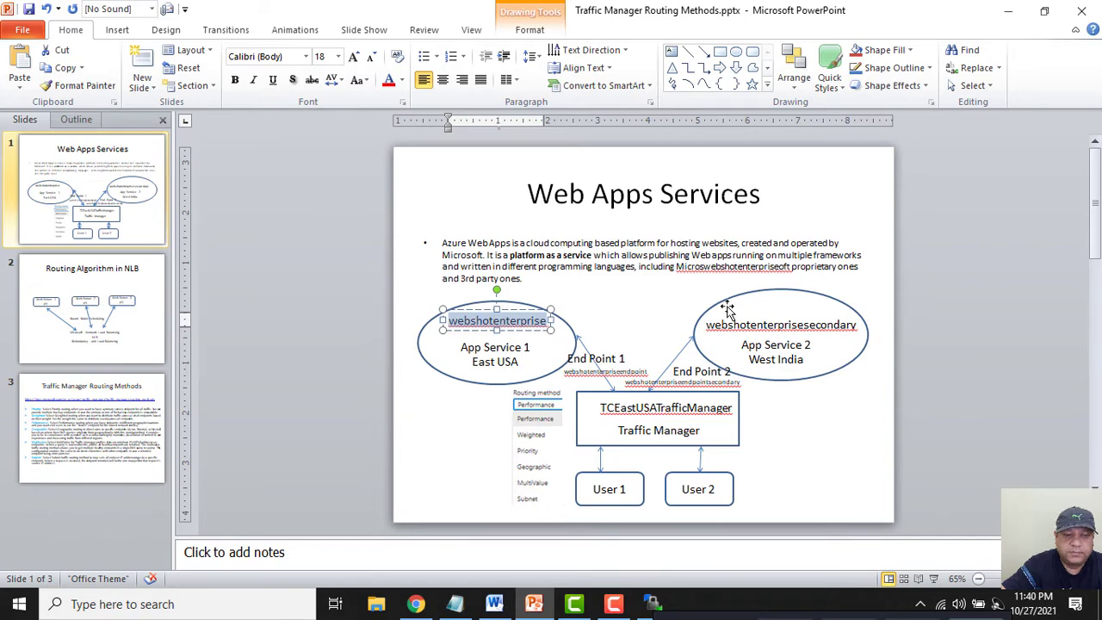
Minimize PowerPoint to see the completed webshotenterprisesecondary deployment in the Azure portal.
left_click(1000, 11)
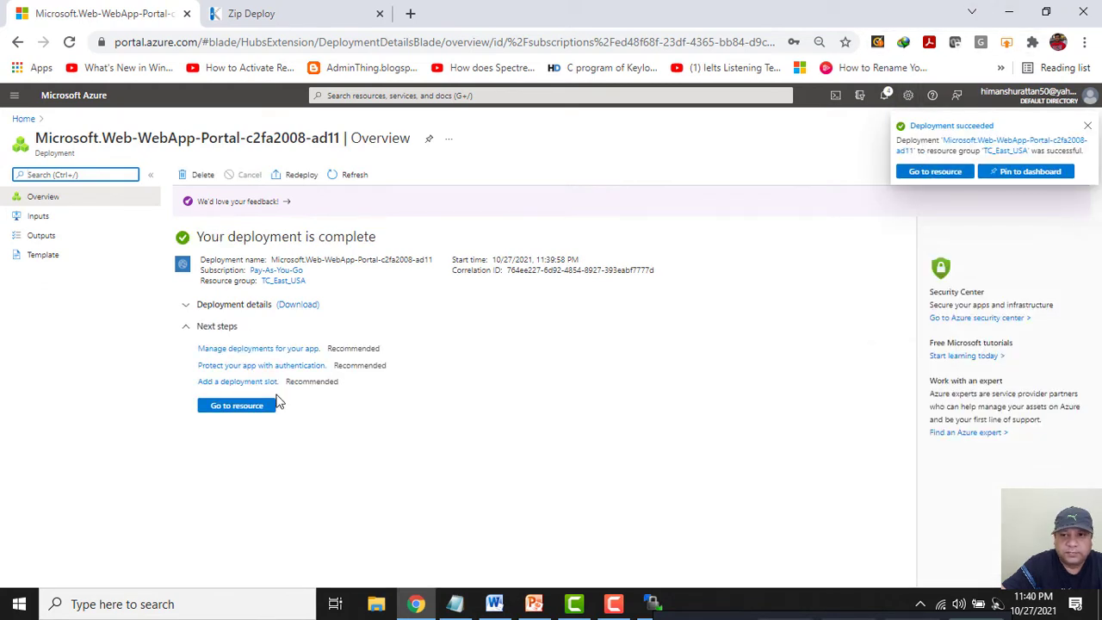
Go to the webshotenterprisesecondary app service and open its Advanced Tools page.
left_click(258, 408)
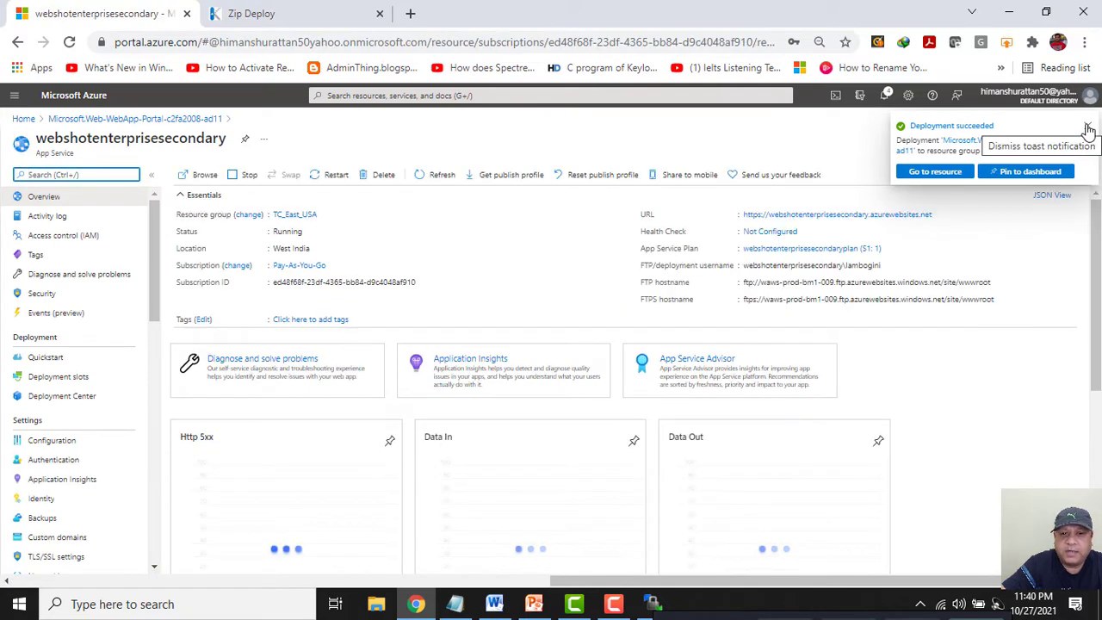
left_click(1088, 129)
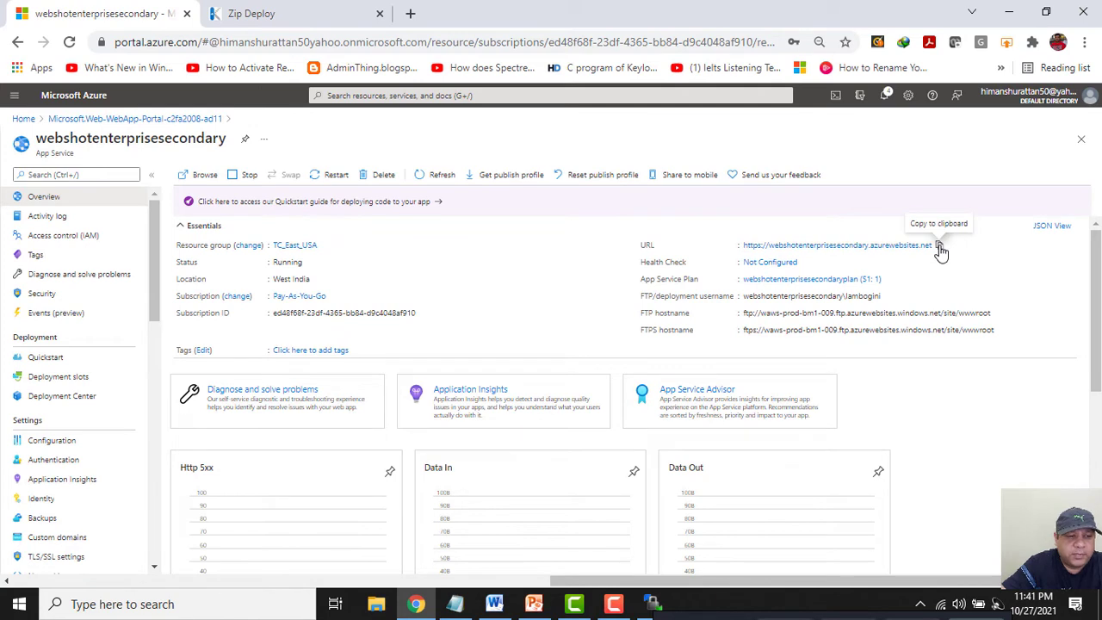
scroll(157, 410, "down", 3)
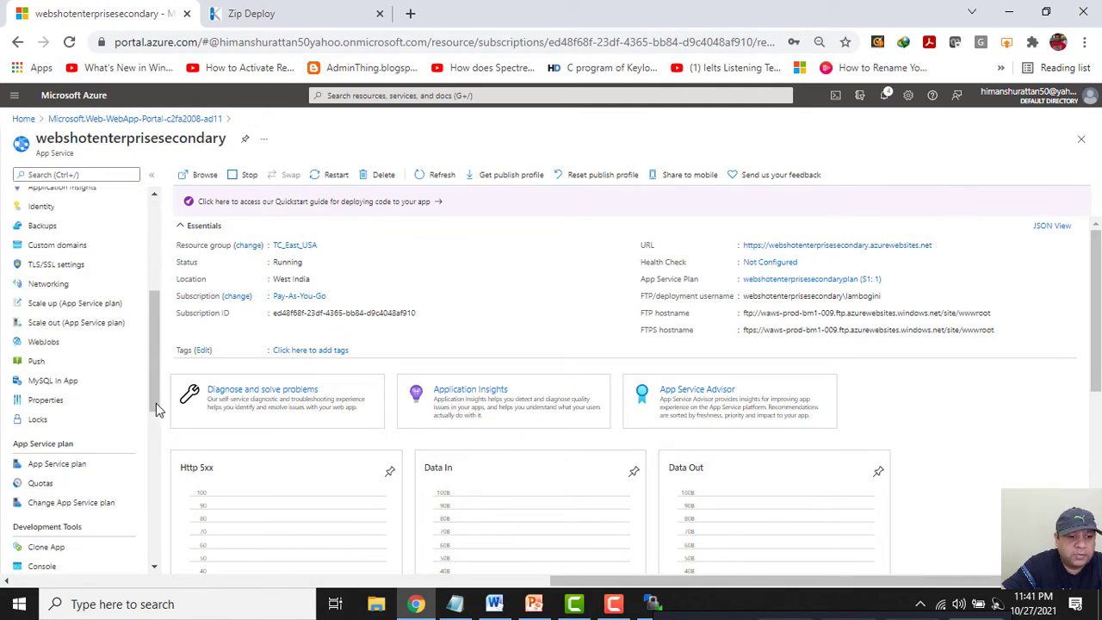
scroll(158, 411, "down", 1)
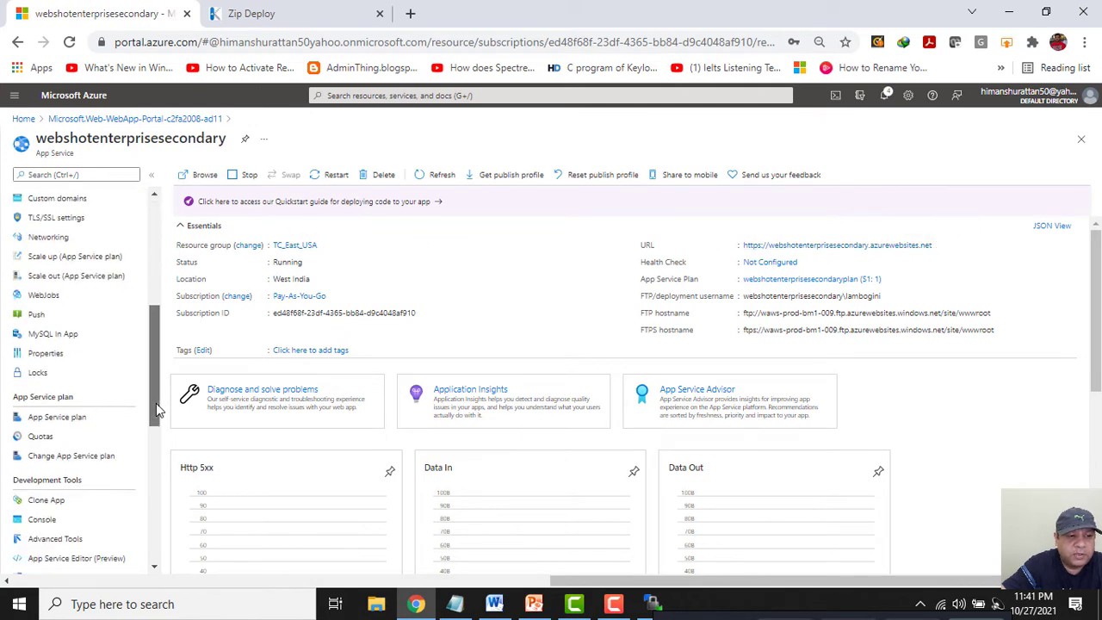
left_click_drag(155, 403, 155, 435)
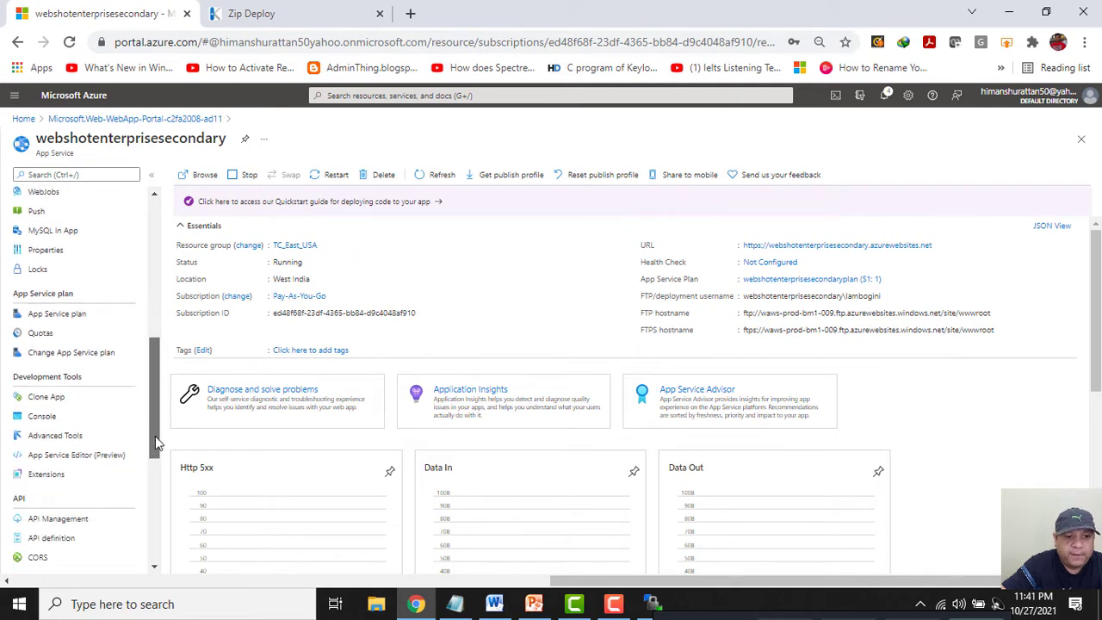
left_click(49, 436)
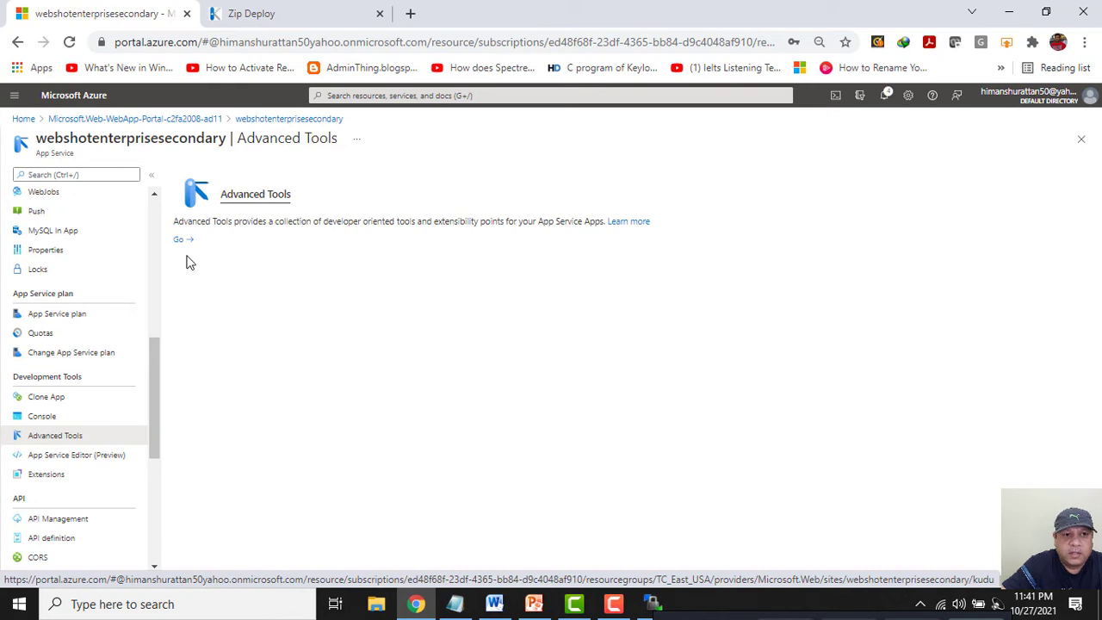
Launch Kudu, close the old Zip Deploy tab, and open Zip Push Deploy on /wwwroot.
left_click(186, 242)
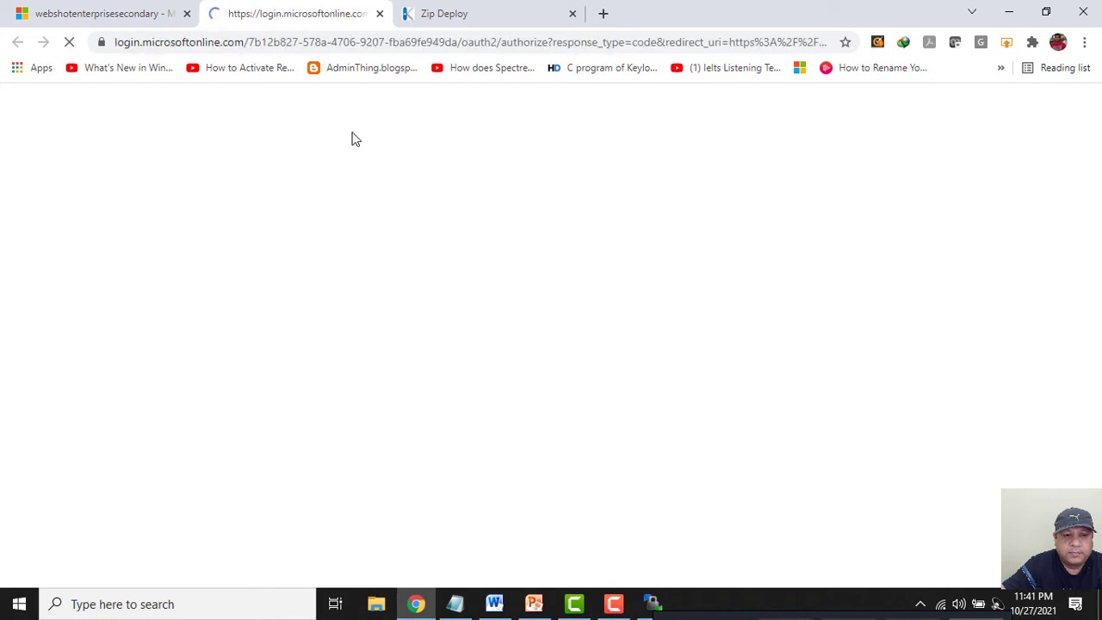
left_click(571, 14)
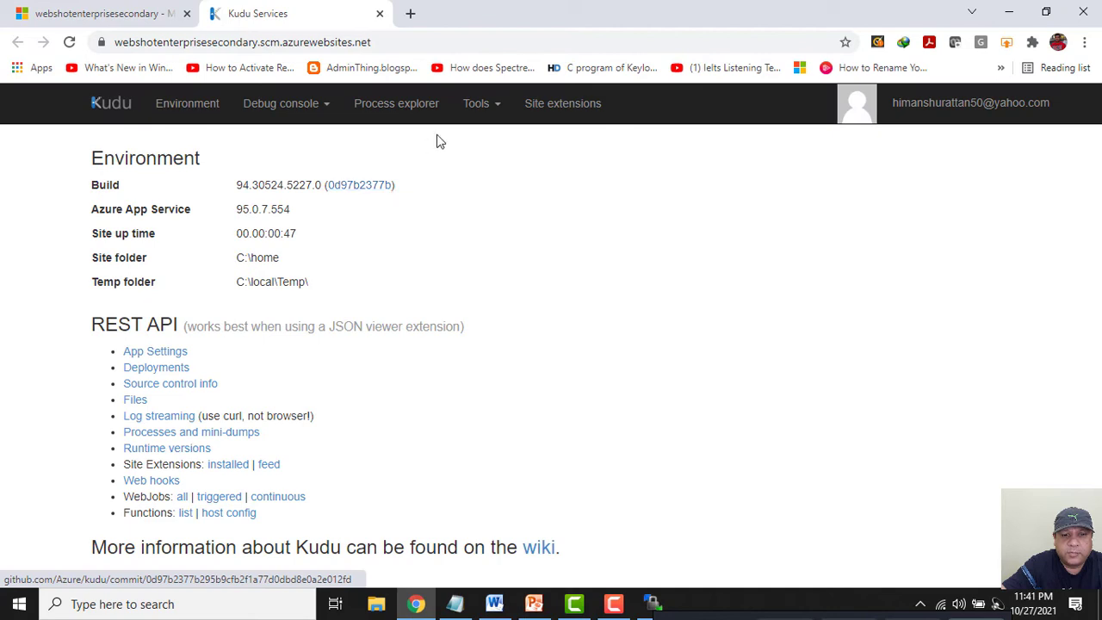
left_click(499, 114)
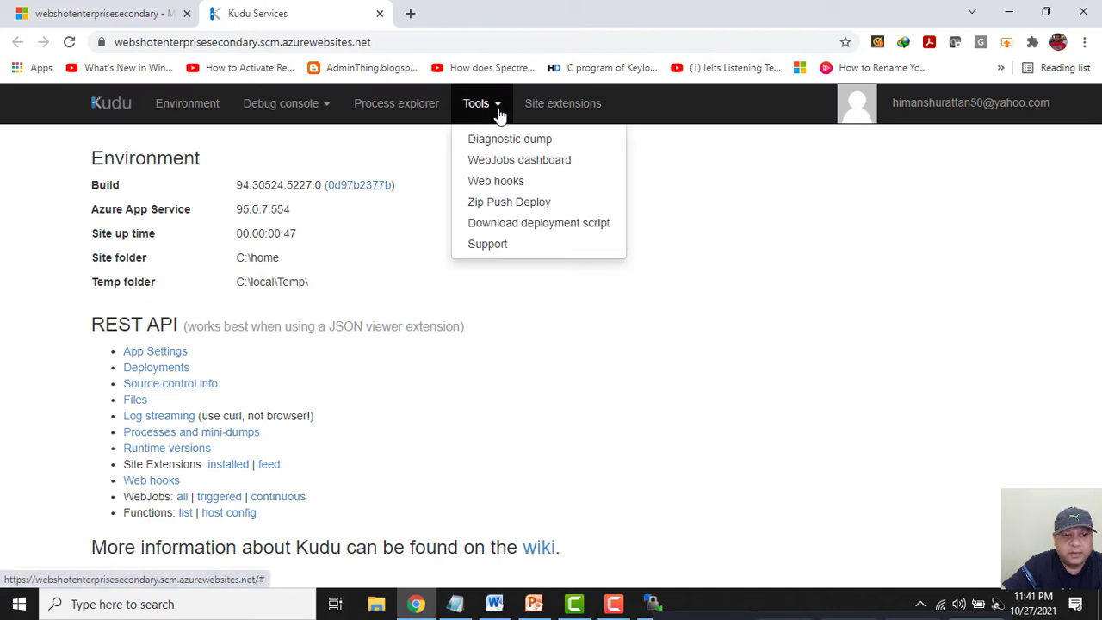
left_click(478, 206)
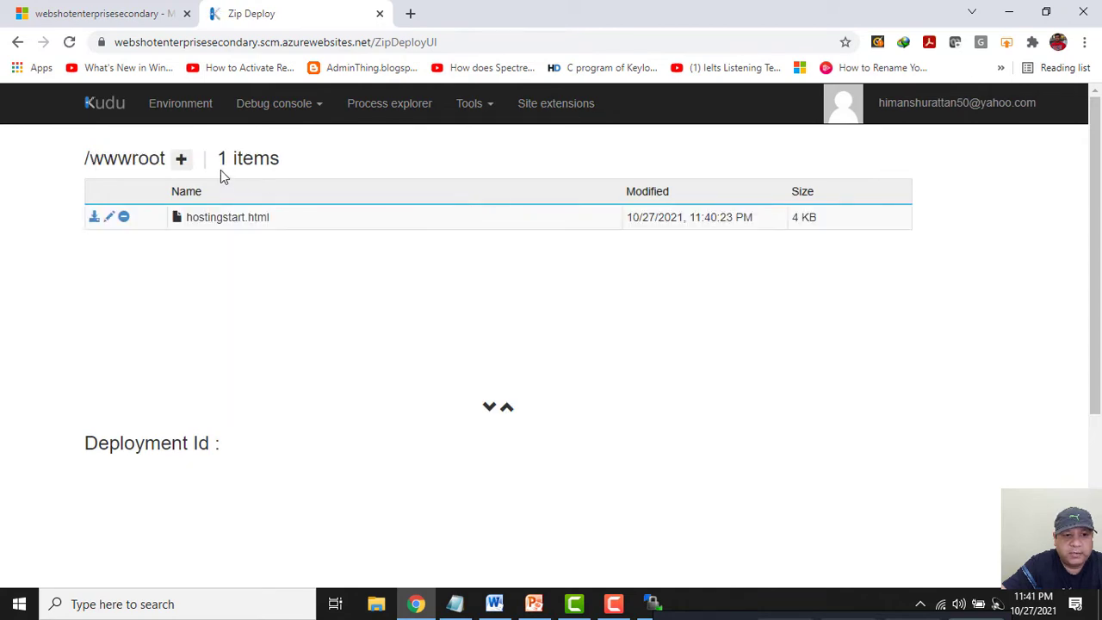
Create a new file named index.html in wwwroot and open it for editing.
left_click(180, 168)
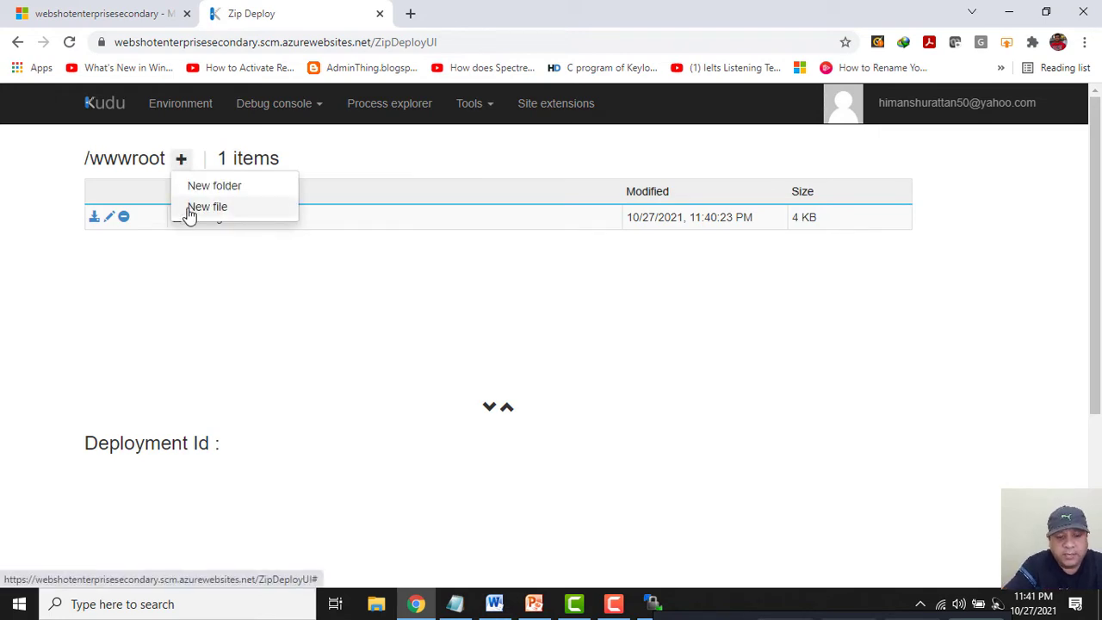
left_click(190, 208)
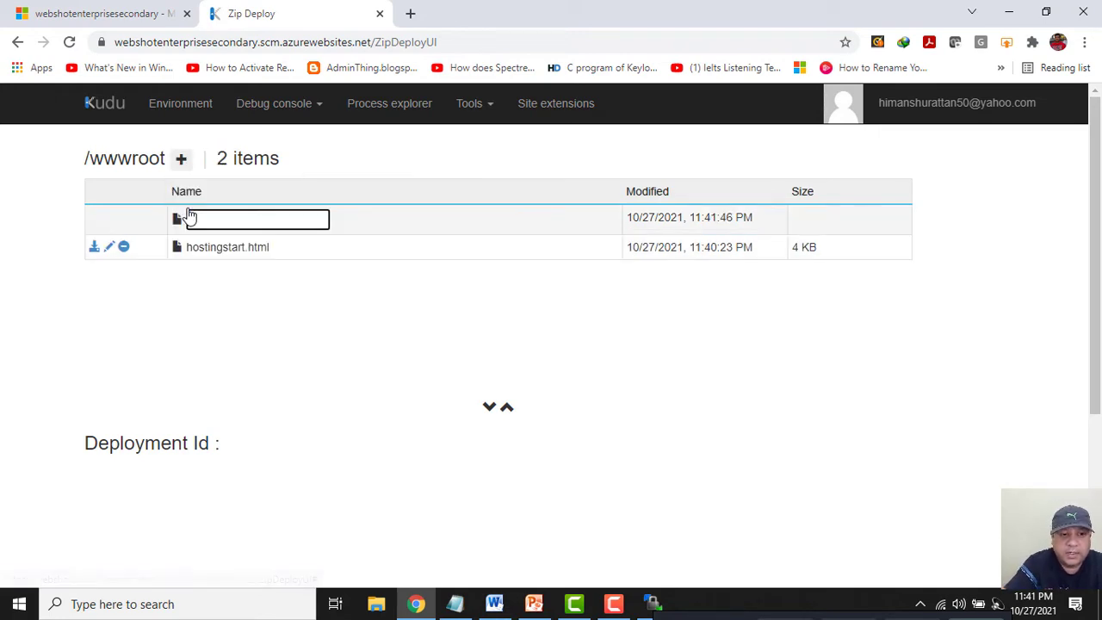
type("index")
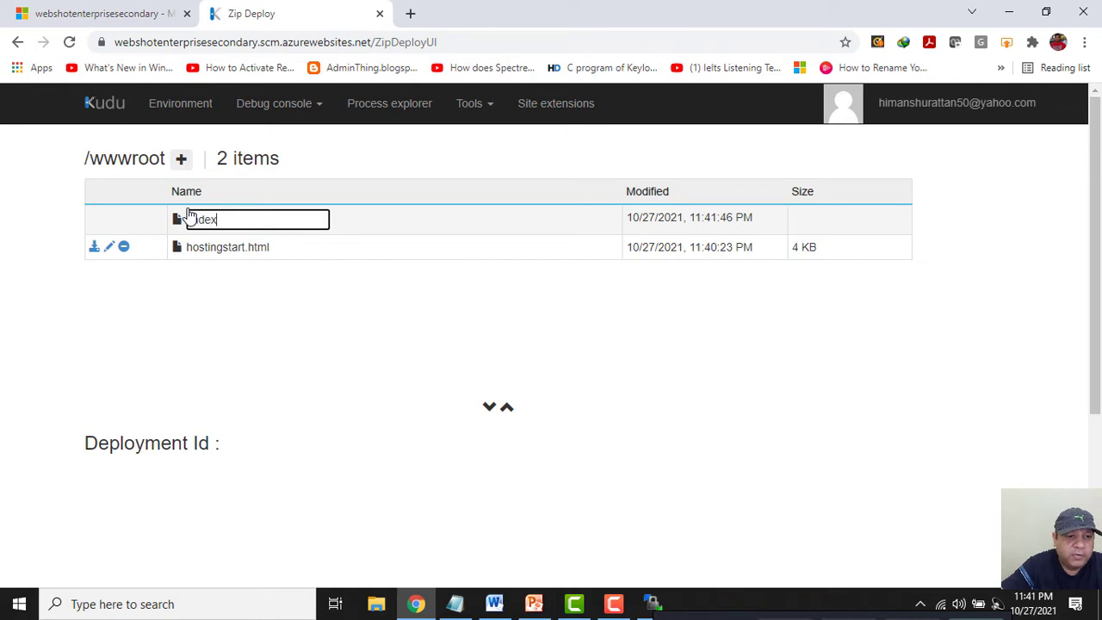
type(".html")
key("Return")
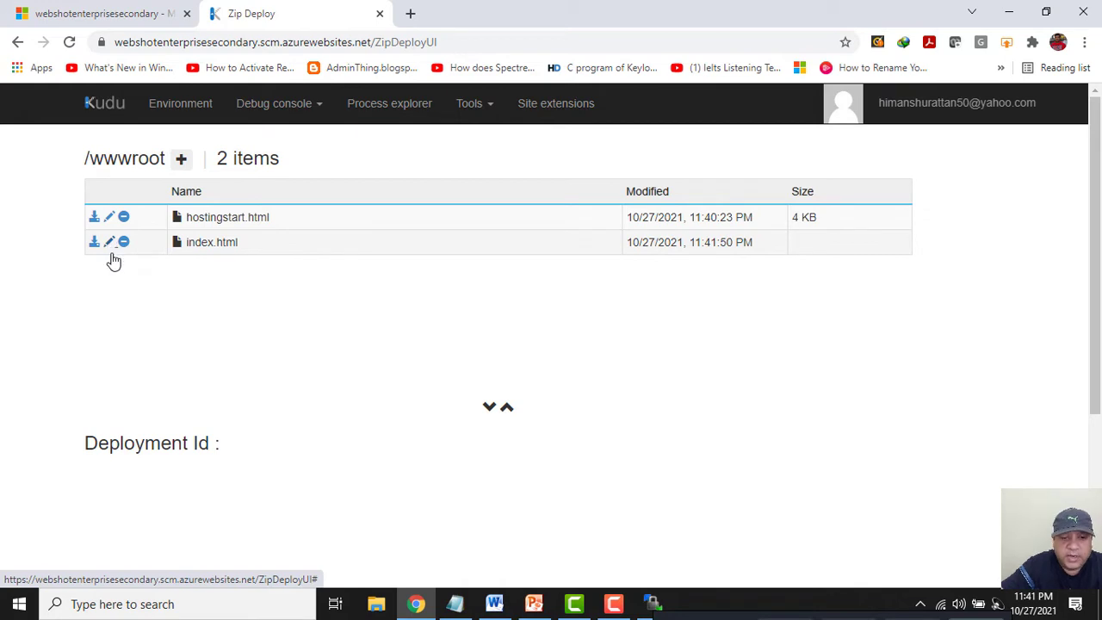
left_click(110, 243)
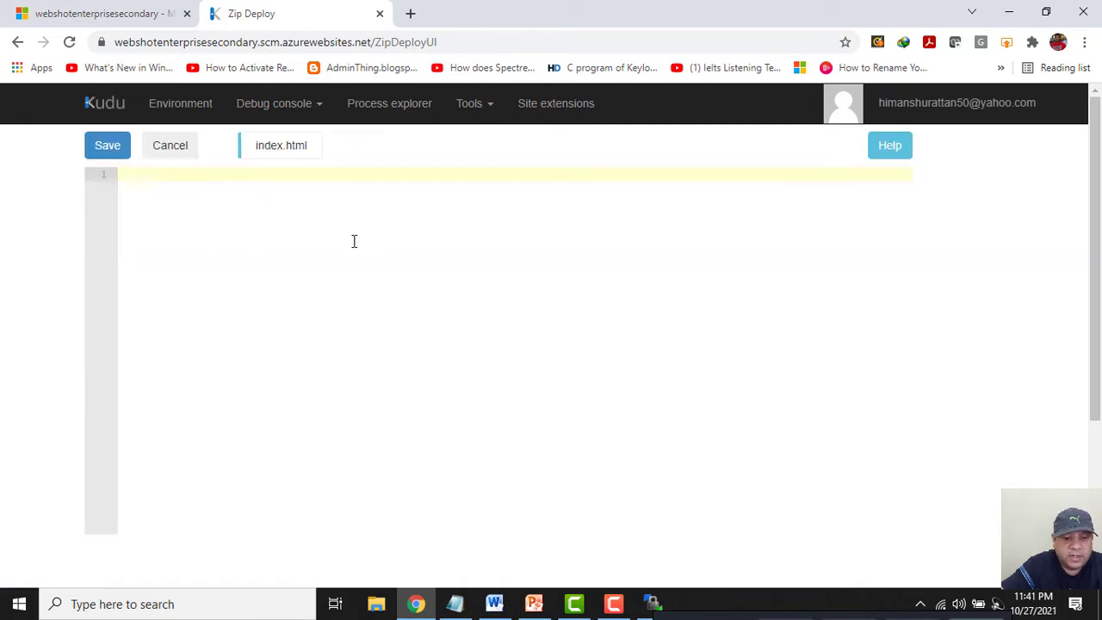
Copy the HR Techie HTML page from the notes and paste it into index.html.
left_click(457, 604)
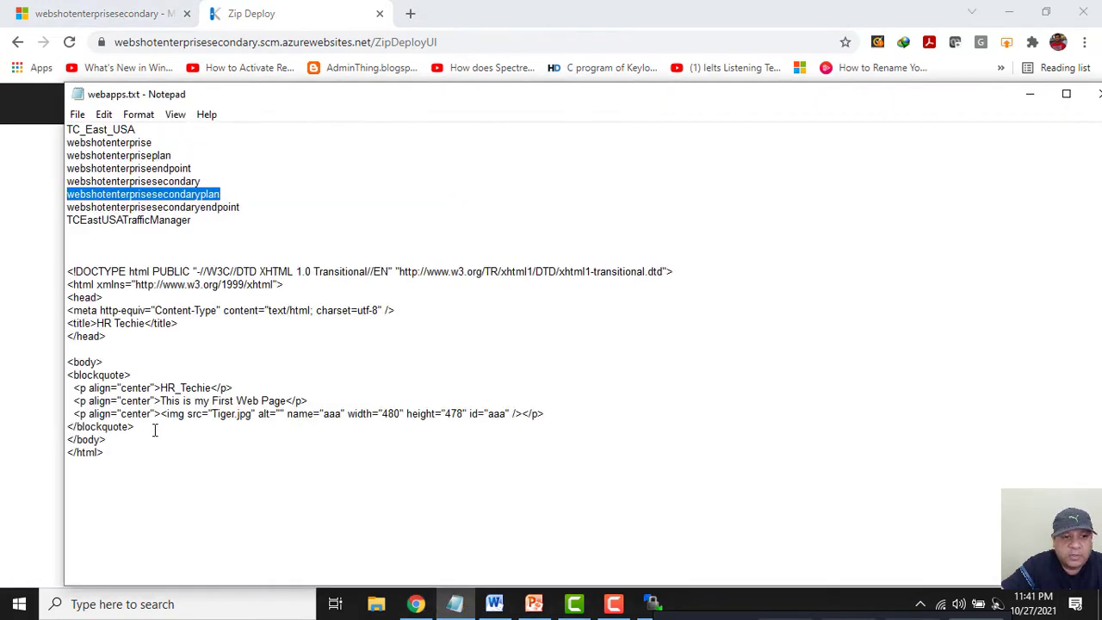
left_click_drag(133, 449, 49, 275)
key("ctrl+c")
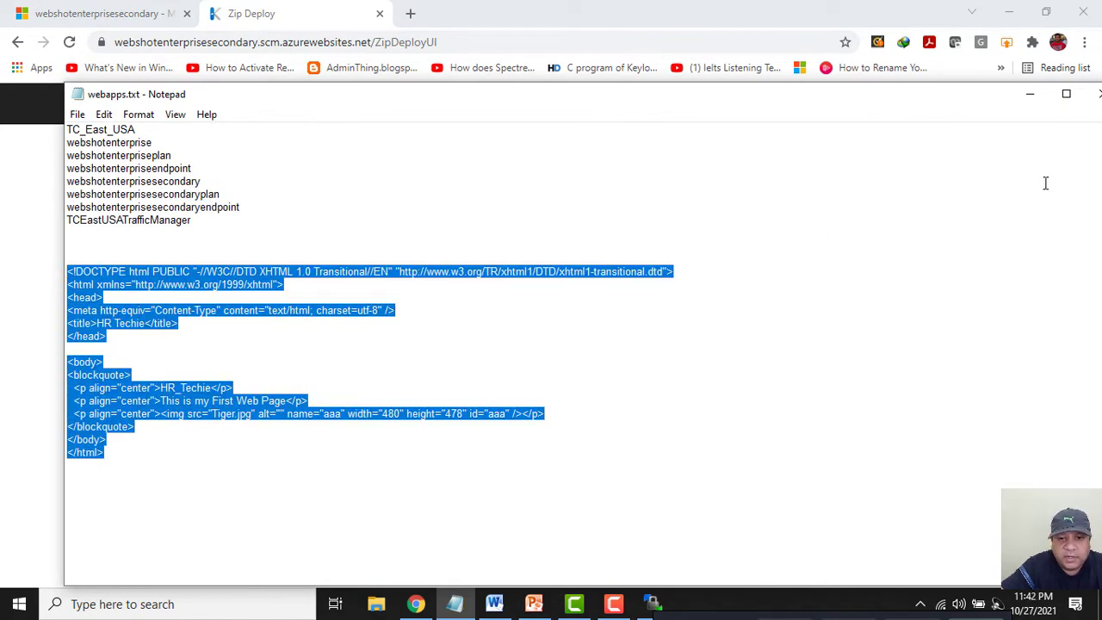
left_click(1030, 93)
left_click(319, 229)
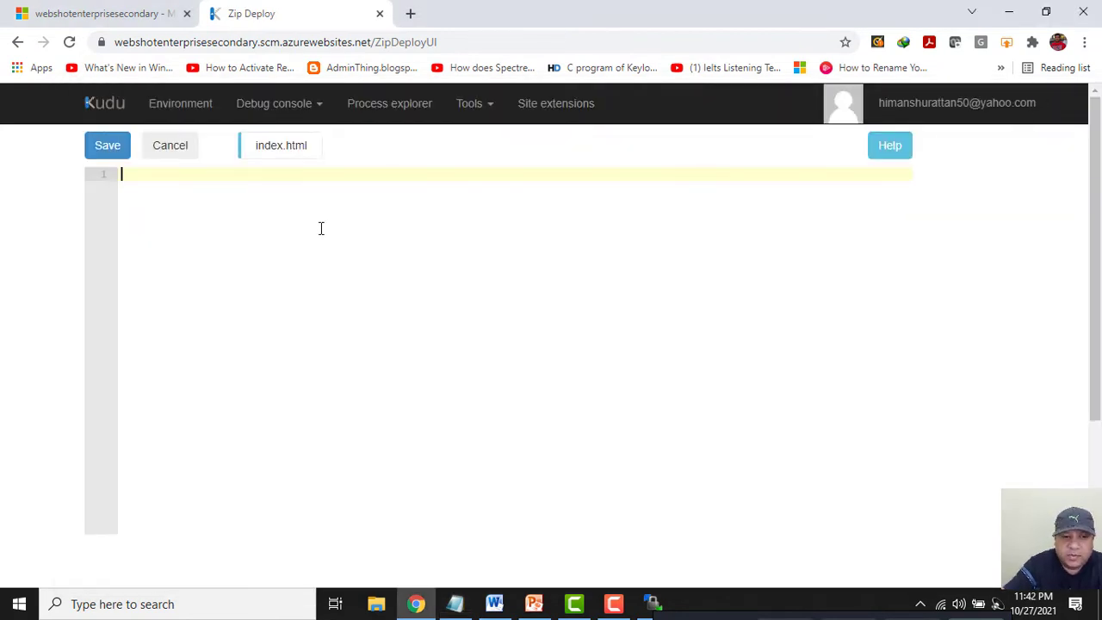
key("ctrl+v")
Delete the image line, change 'First' to 'Second', and save index.html.
left_click_drag(746, 325, 96, 326)
key("Delete")
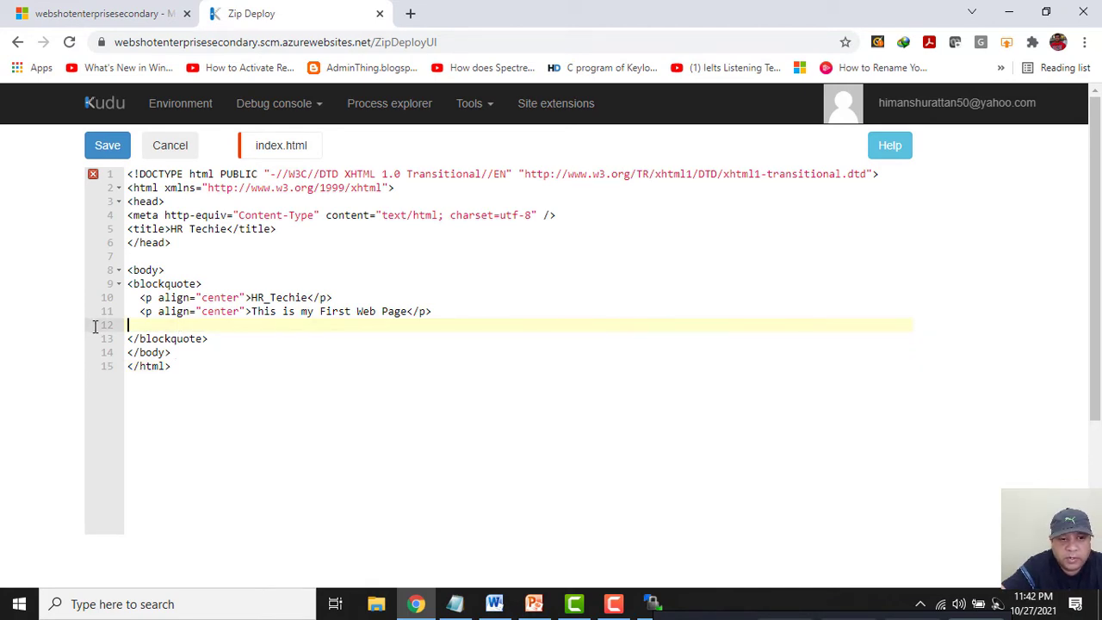
key("Delete")
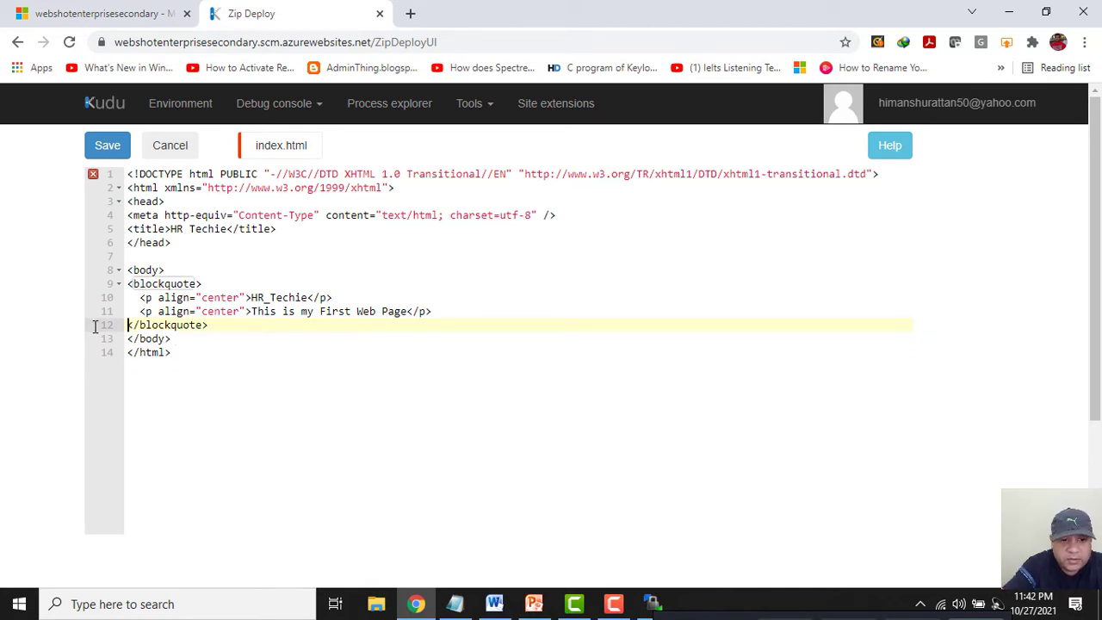
double_click(332, 311)
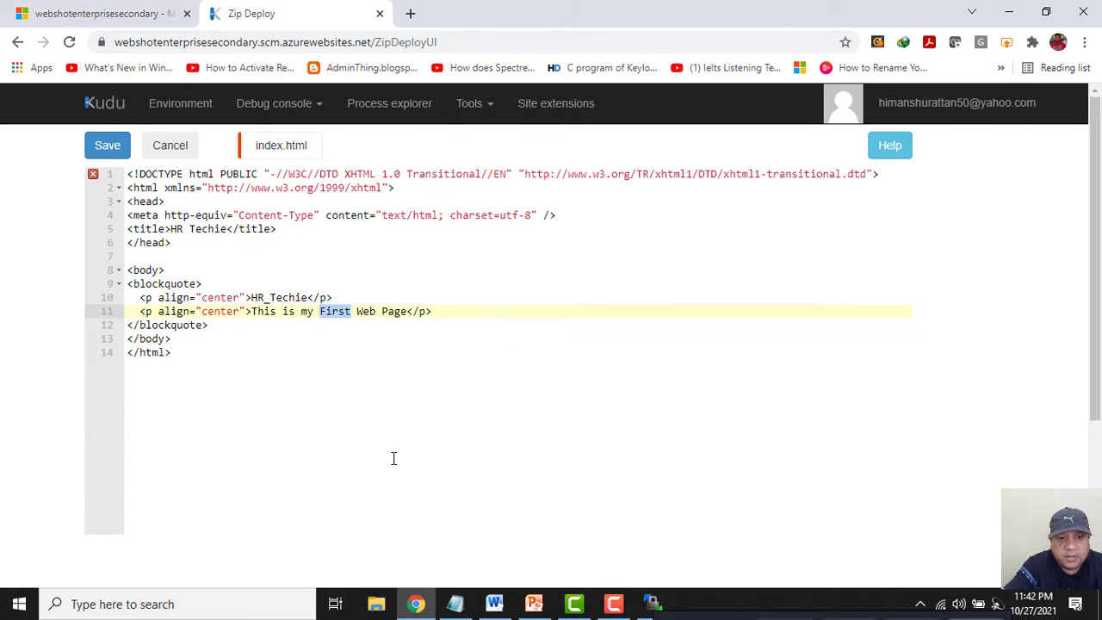
type("Second")
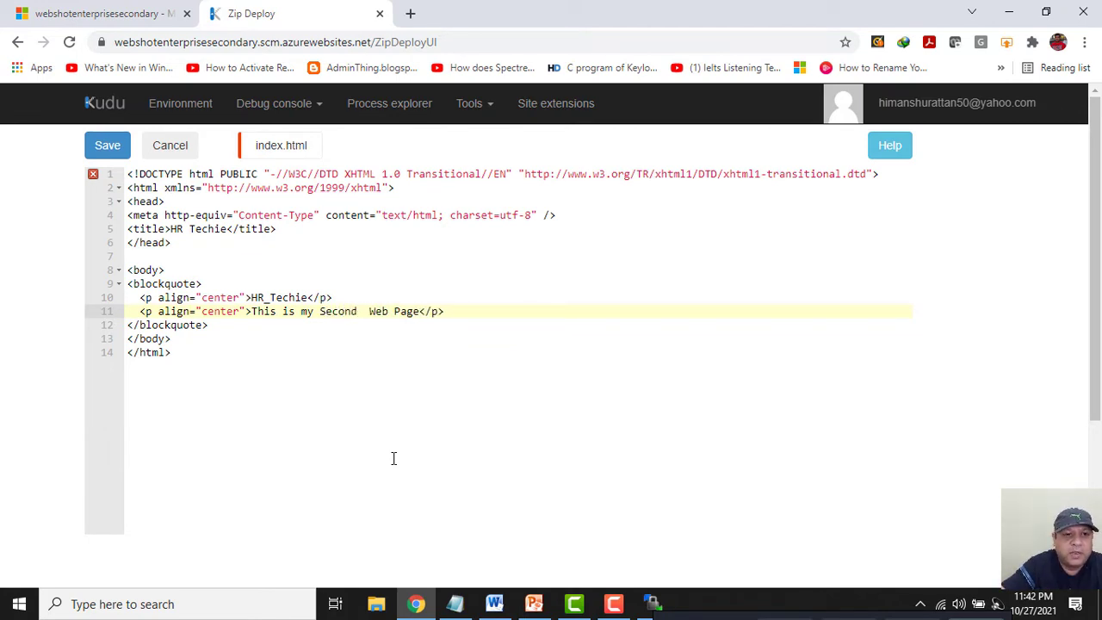
key("Delete")
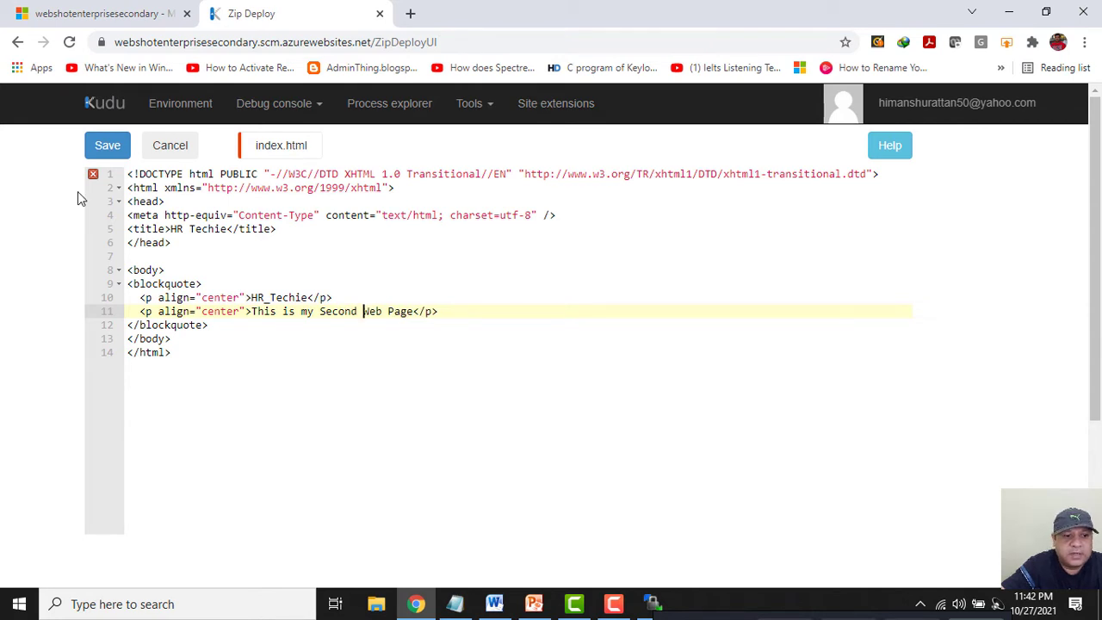
left_click(109, 143)
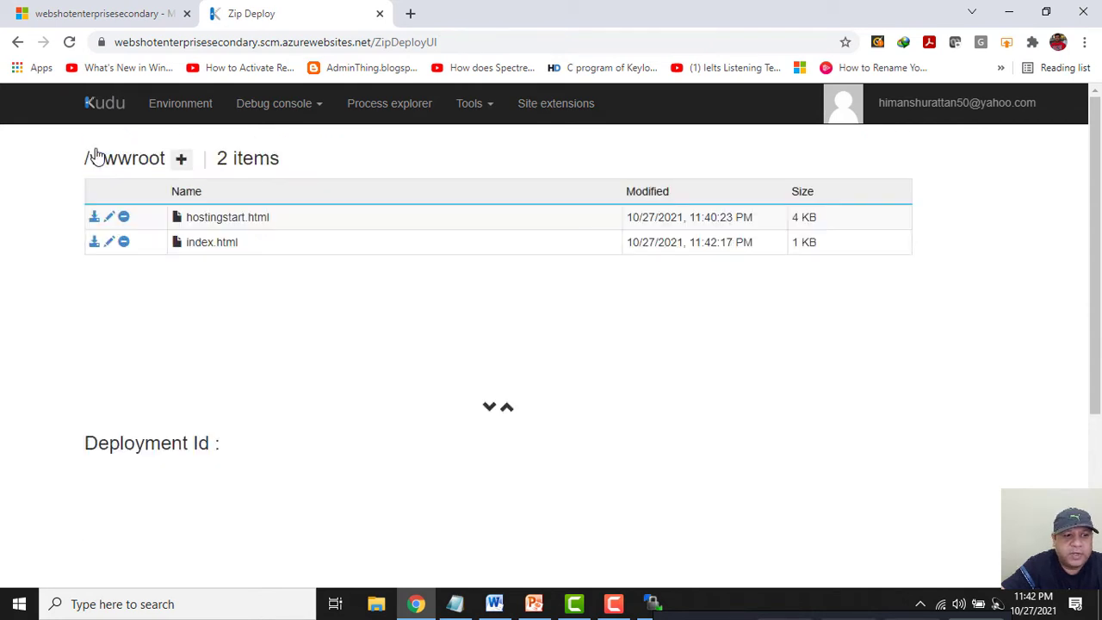
Copy the webshotenterprisesecondary site URL from the app's Overview in the portal.
left_click(119, 12)
scroll(157, 232, "up", 10)
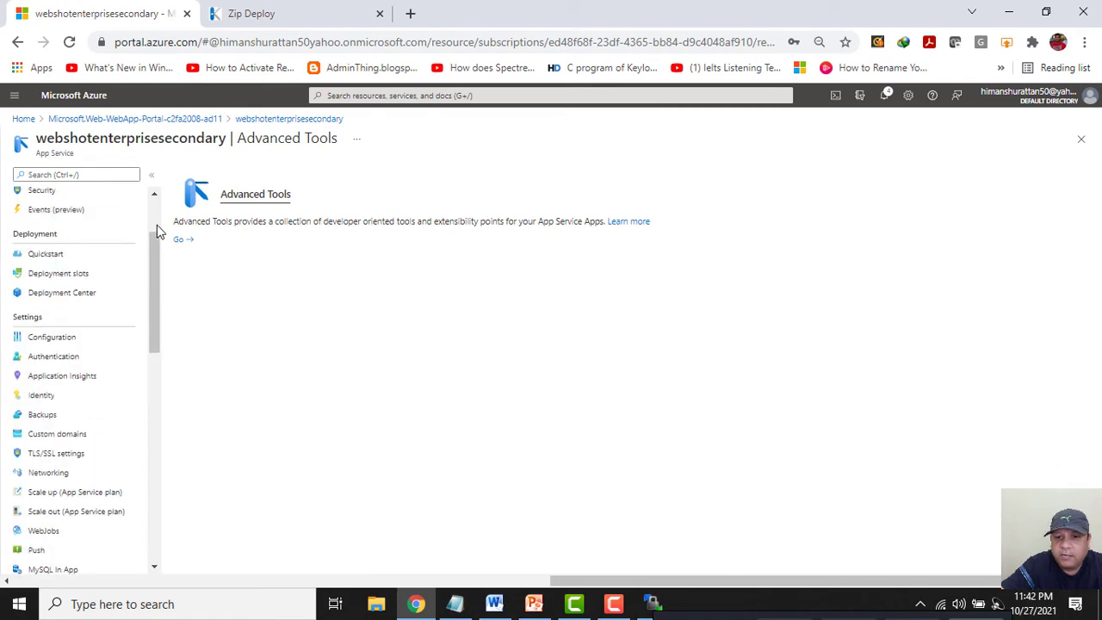
left_click(66, 197)
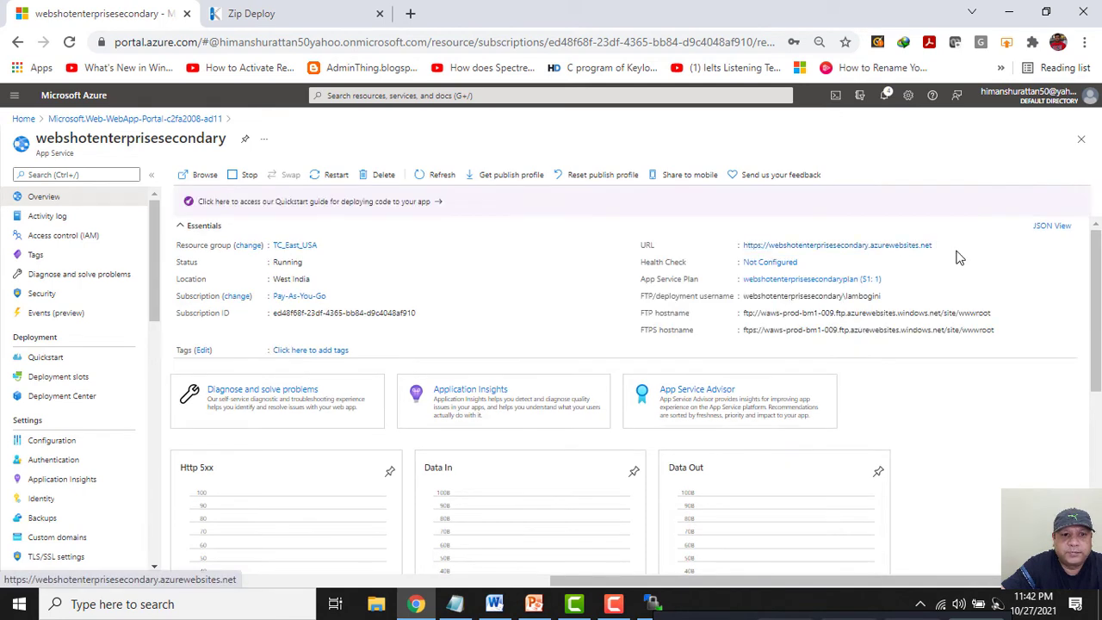
left_click(938, 247)
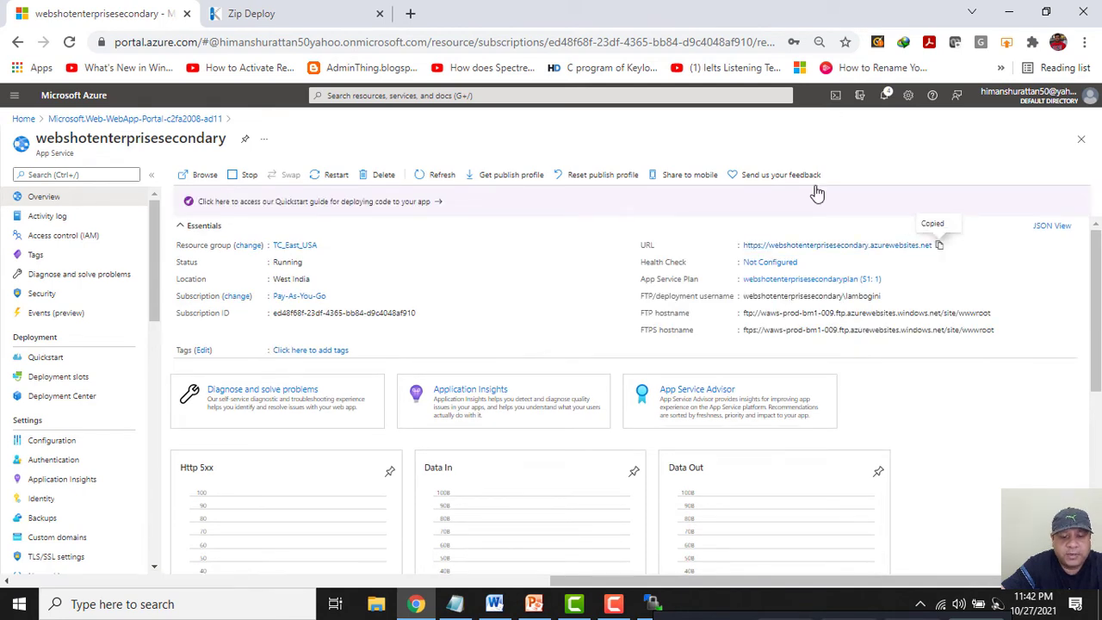
Load the URL in a new tab, confirm 'This is my Second Web Page', then return to the portal.
left_click(380, 14)
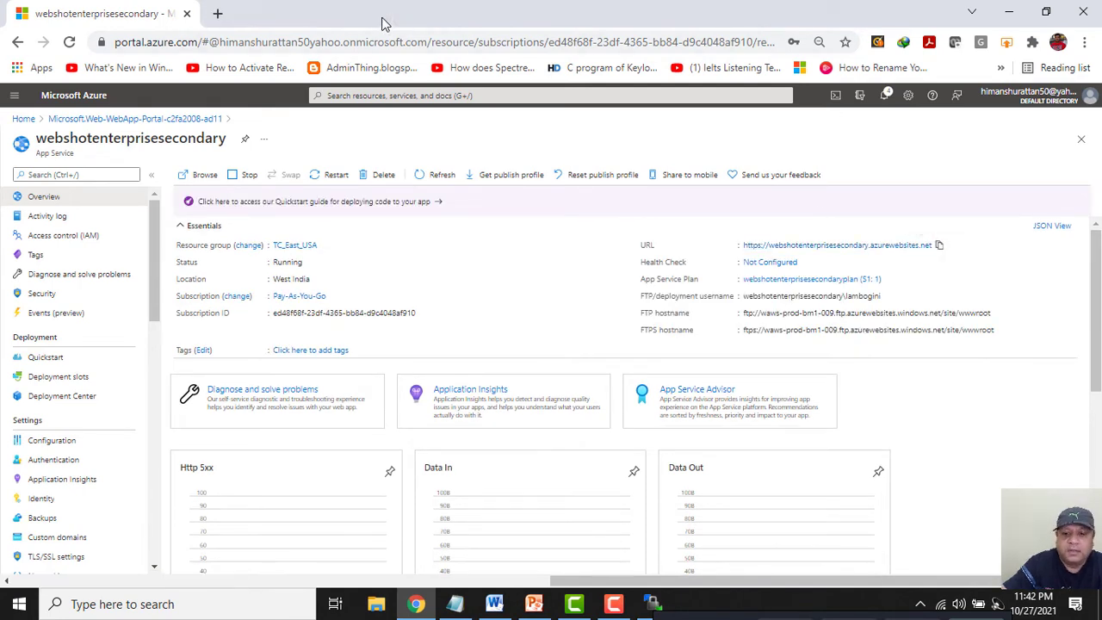
left_click(216, 12)
key("ctrl+v")
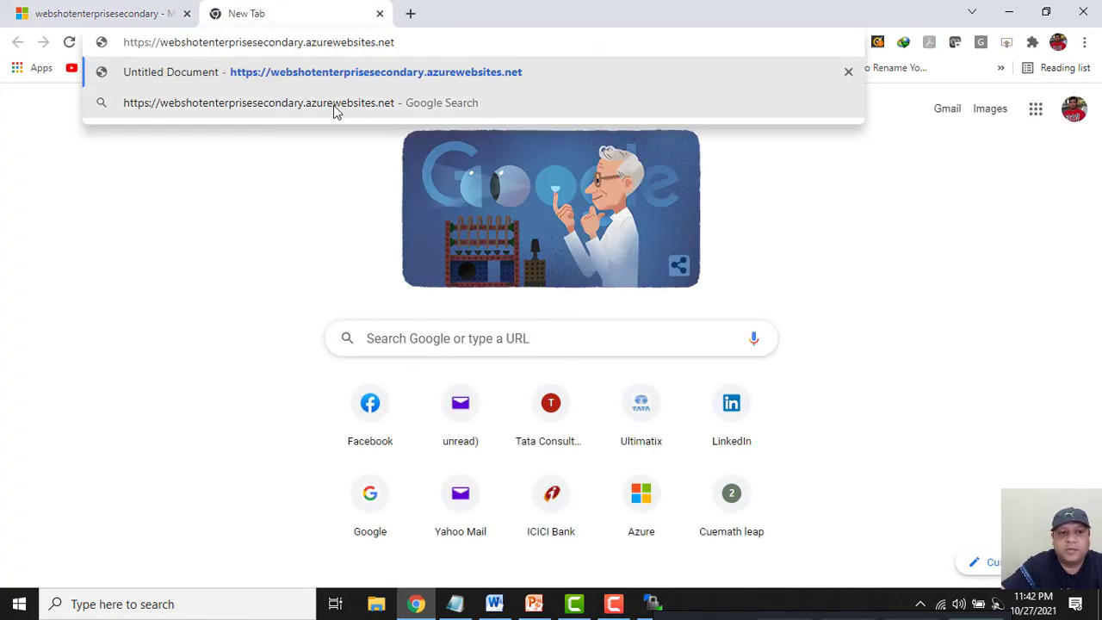
key("Return")
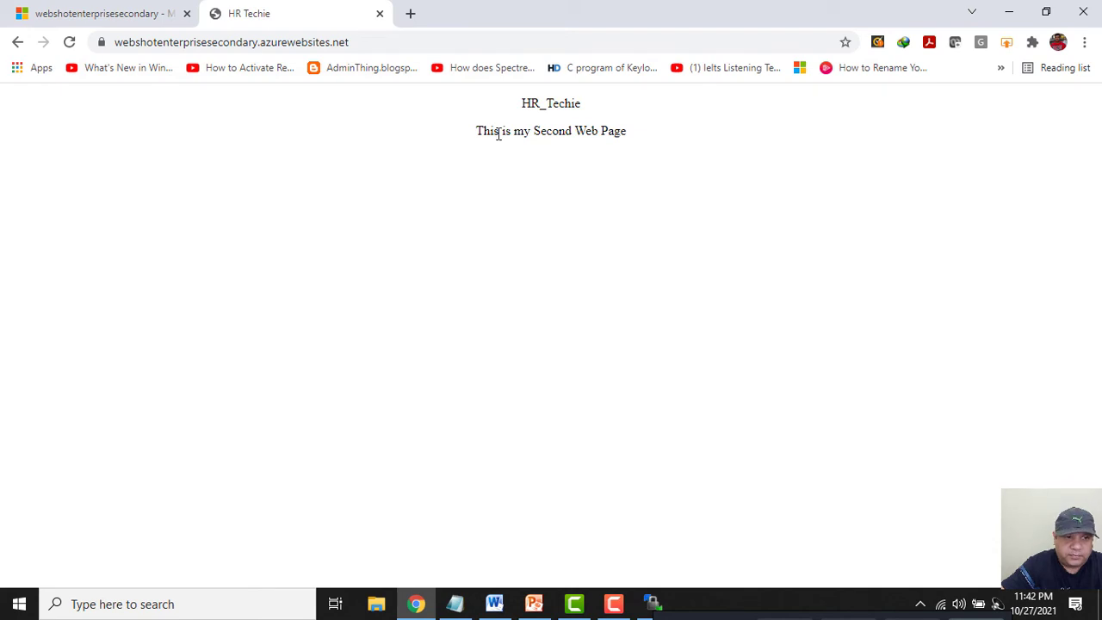
left_click_drag(472, 138, 666, 147)
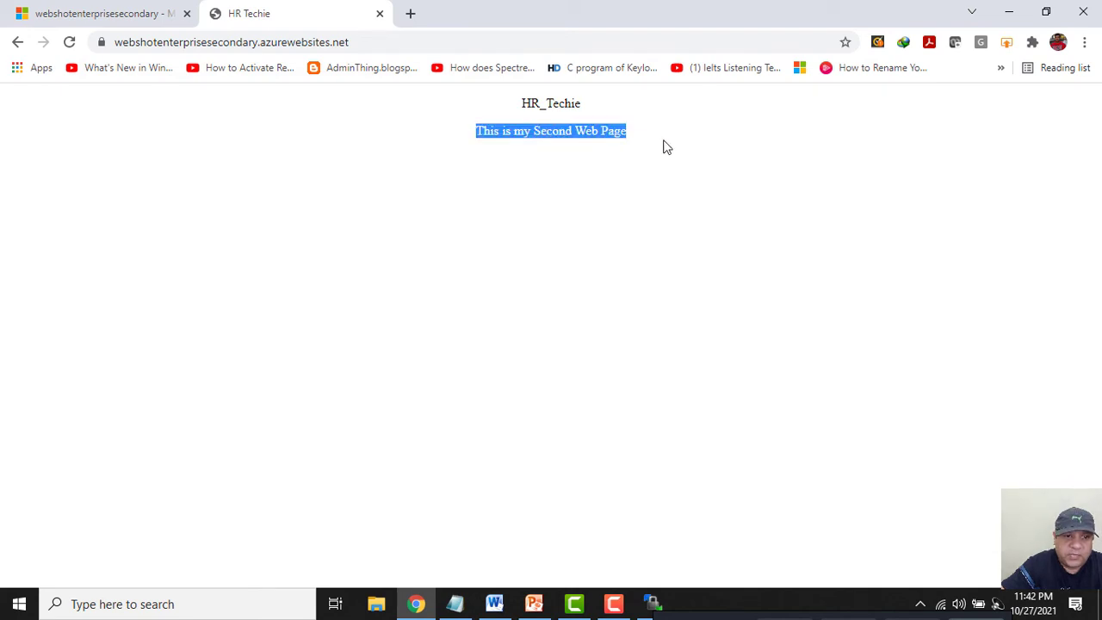
left_click(98, 14)
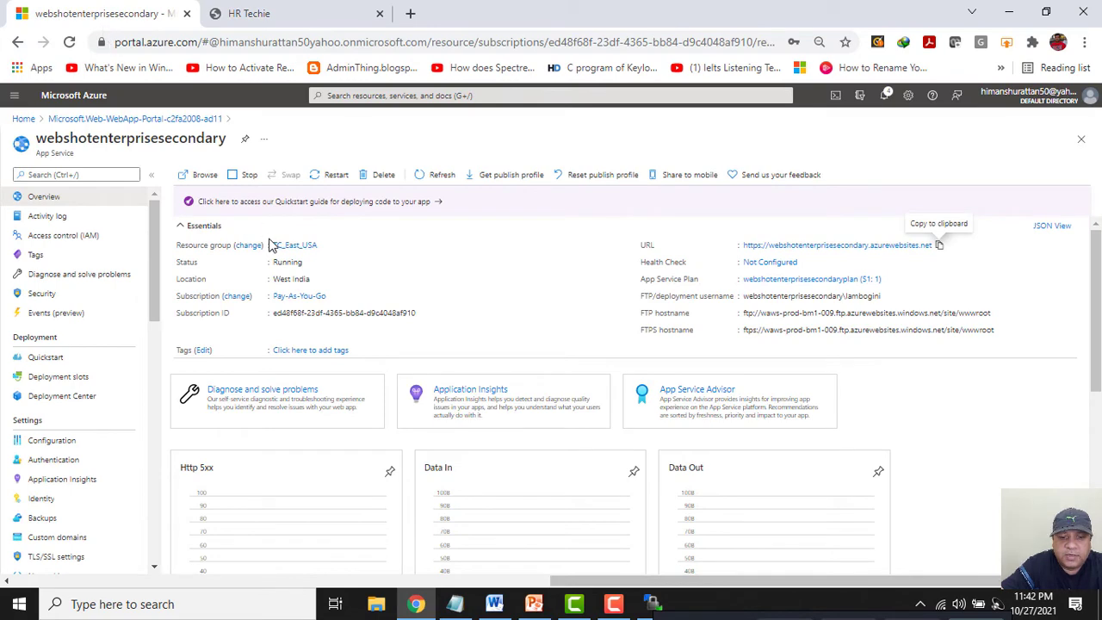
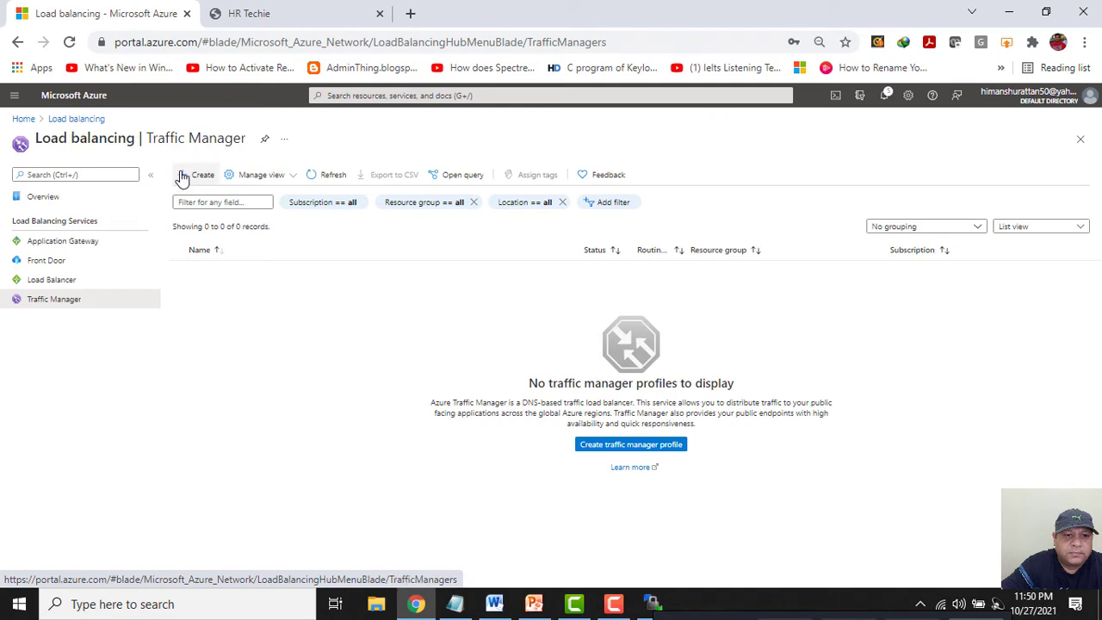
From Home, open TCEastUSATrafficManager under Traffic Manager profiles and copy its DNS name.
left_click(57, 127)
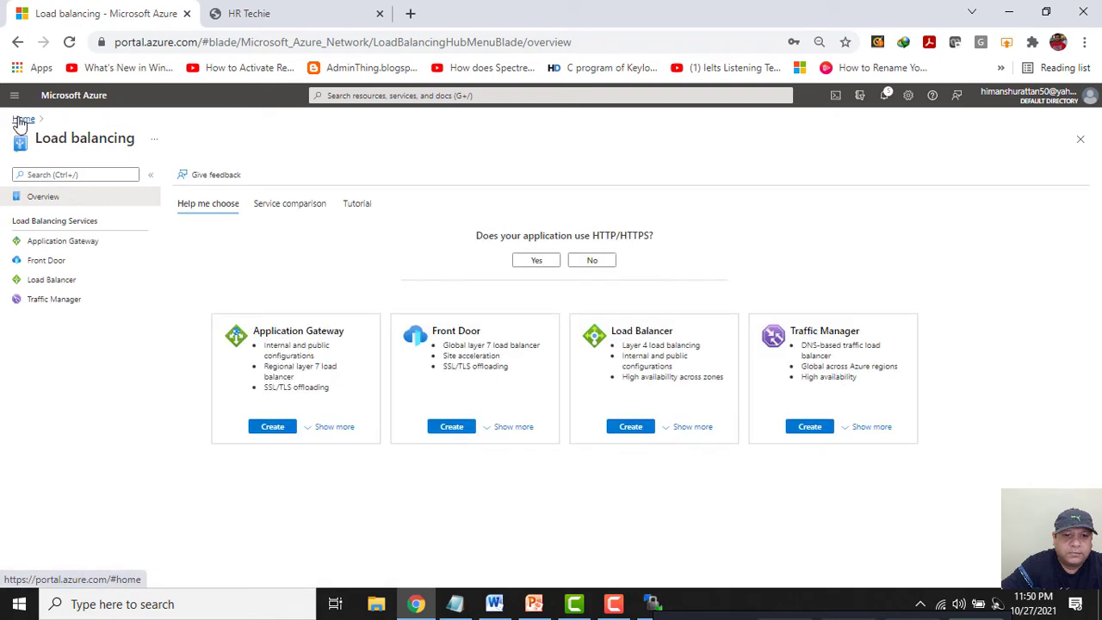
left_click(21, 123)
left_click(307, 178)
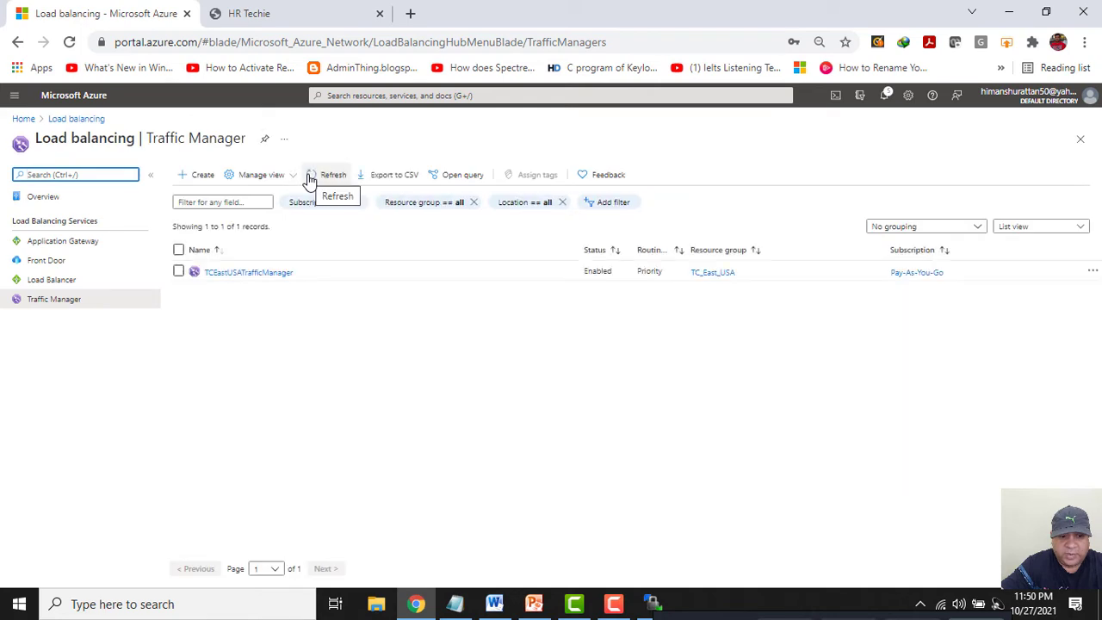
left_click(266, 274)
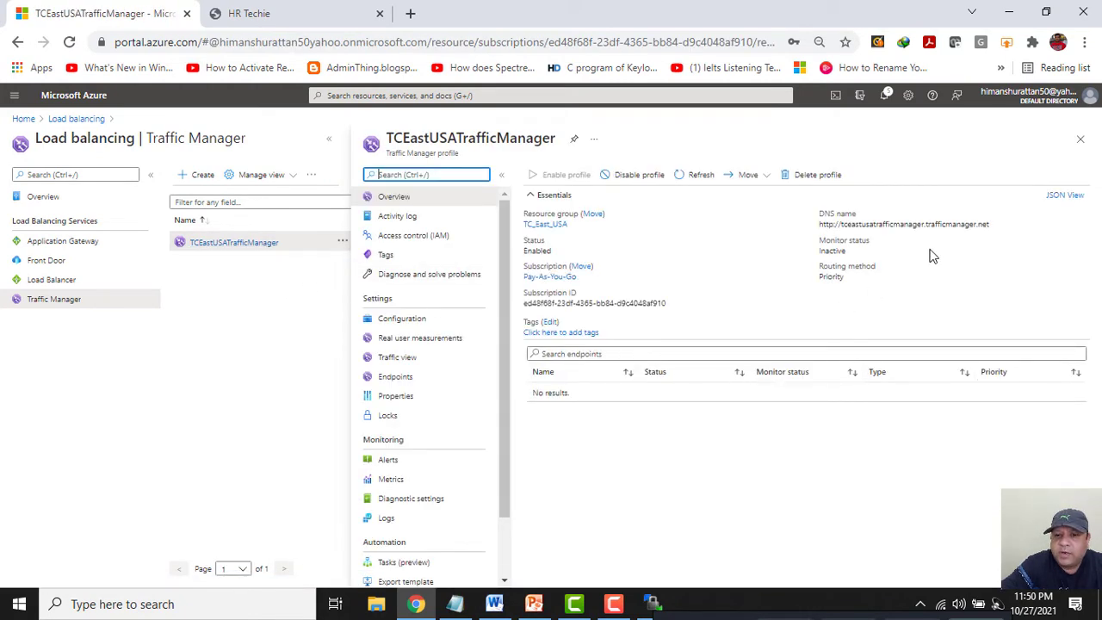
left_click(997, 227)
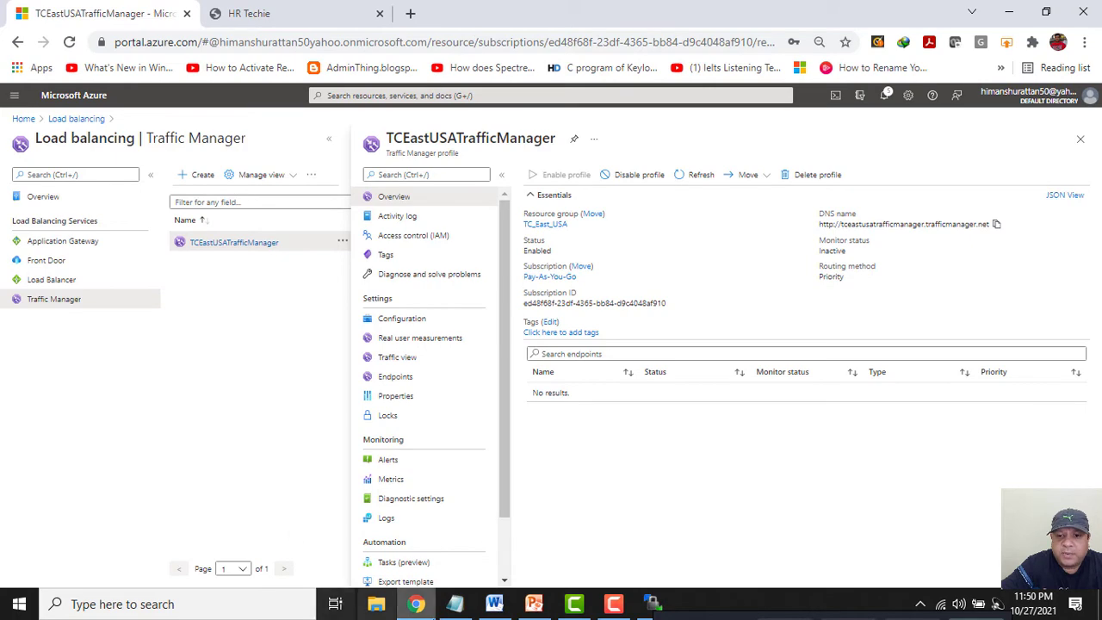
left_click(542, 605)
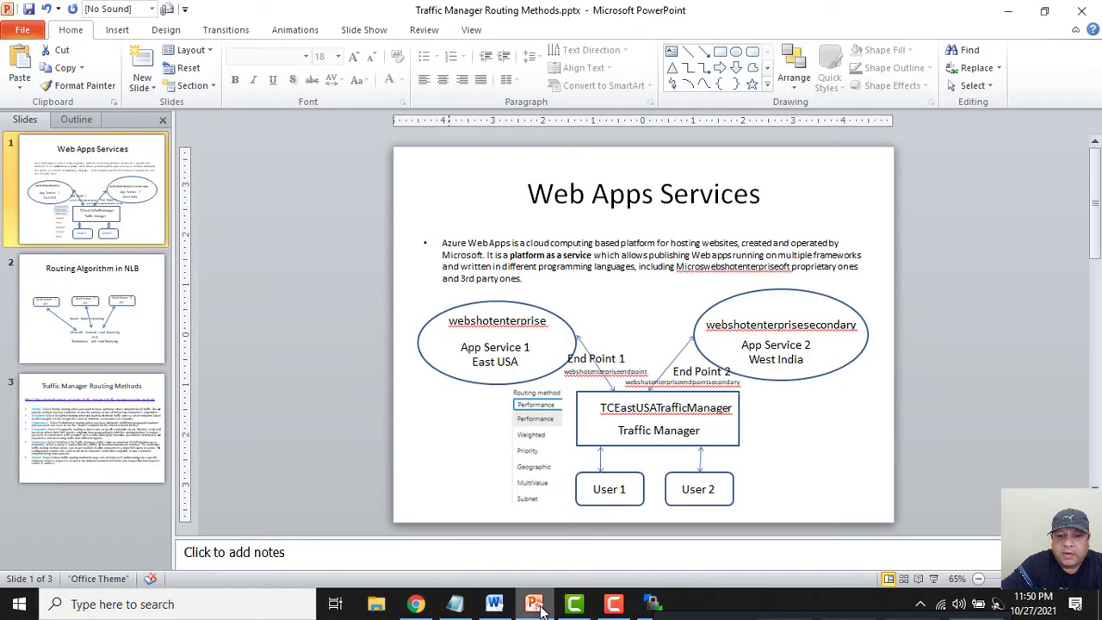
Point out the webshotenterprise, webshotenterprisesecondary and East USA app services on the diagram, then return to Azure.
left_click(476, 323)
left_click(758, 324)
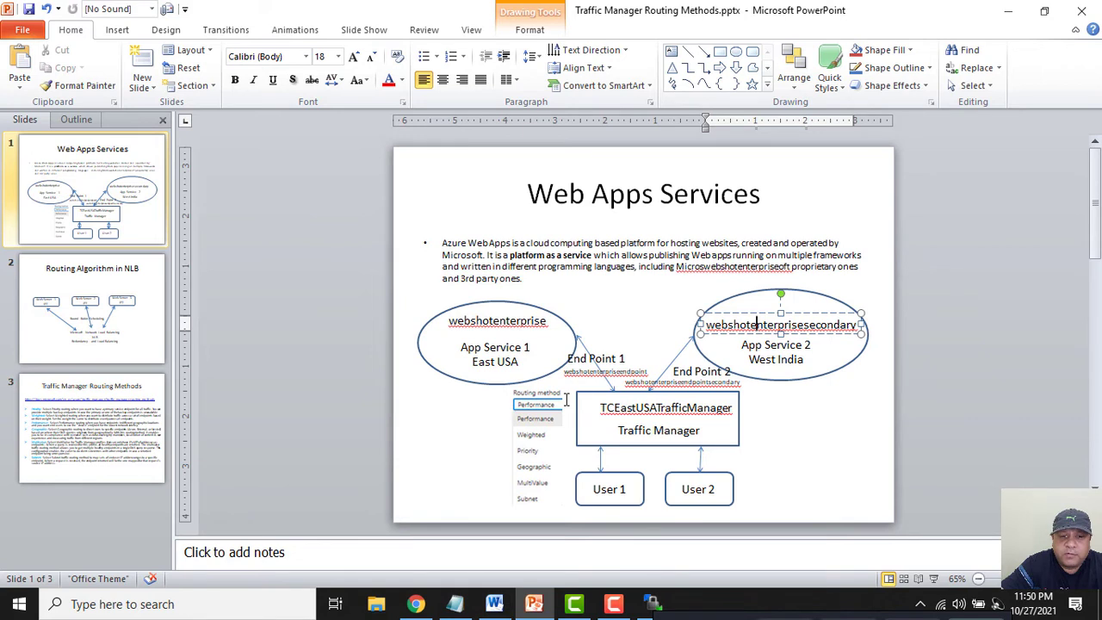
left_click(554, 313)
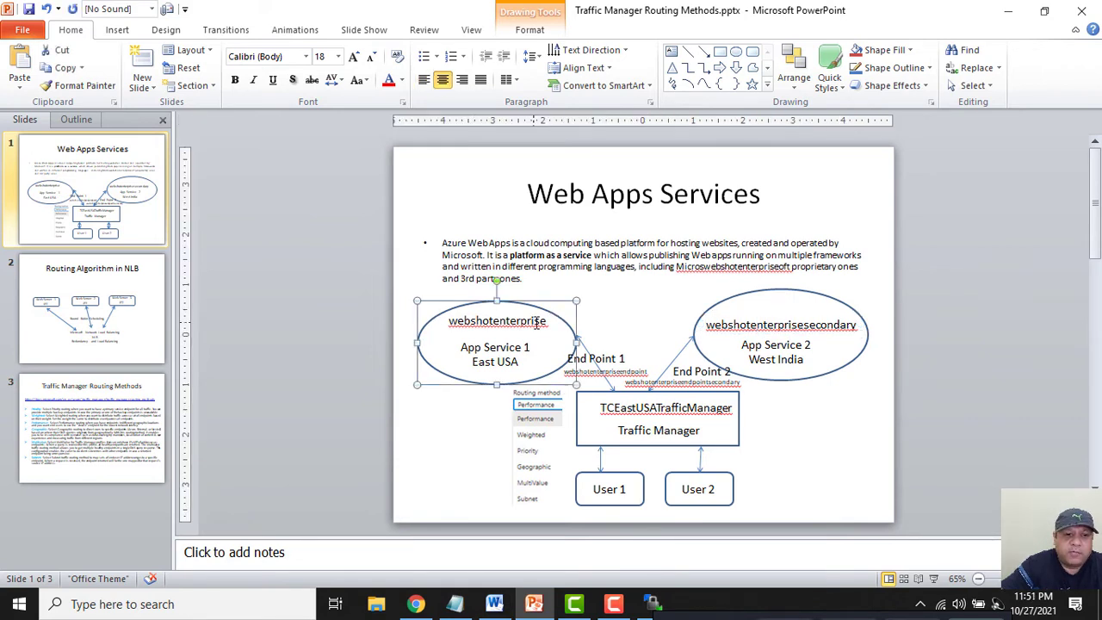
key("alt+Tab")
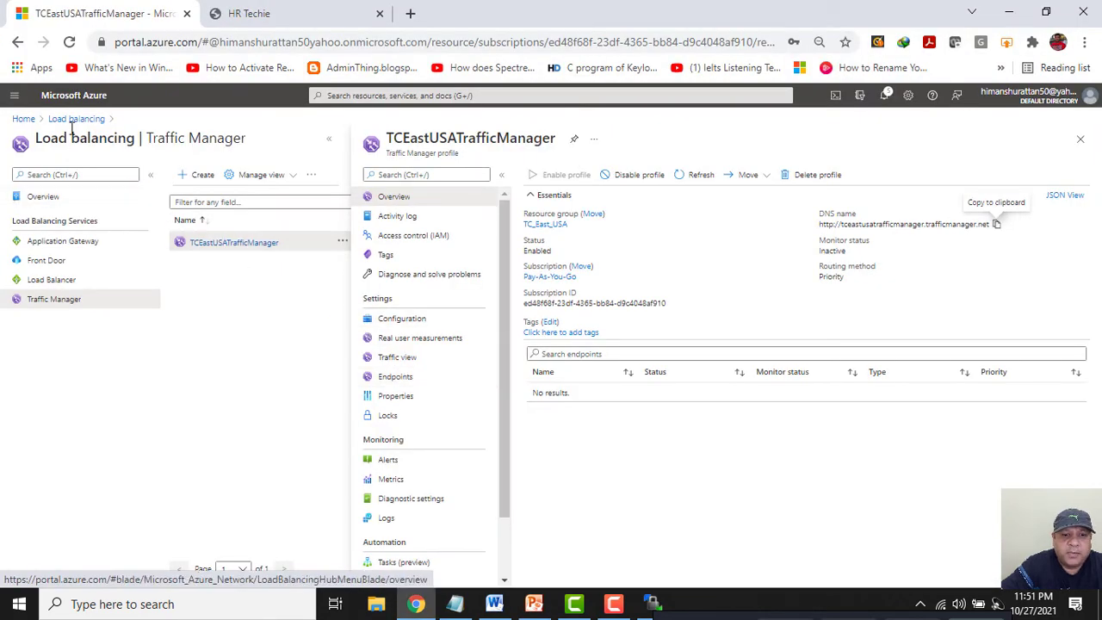
Upgrade the webshotenterprise plan to the S1 Production tier from its Custom domains upgrade banner.
left_click(23, 118)
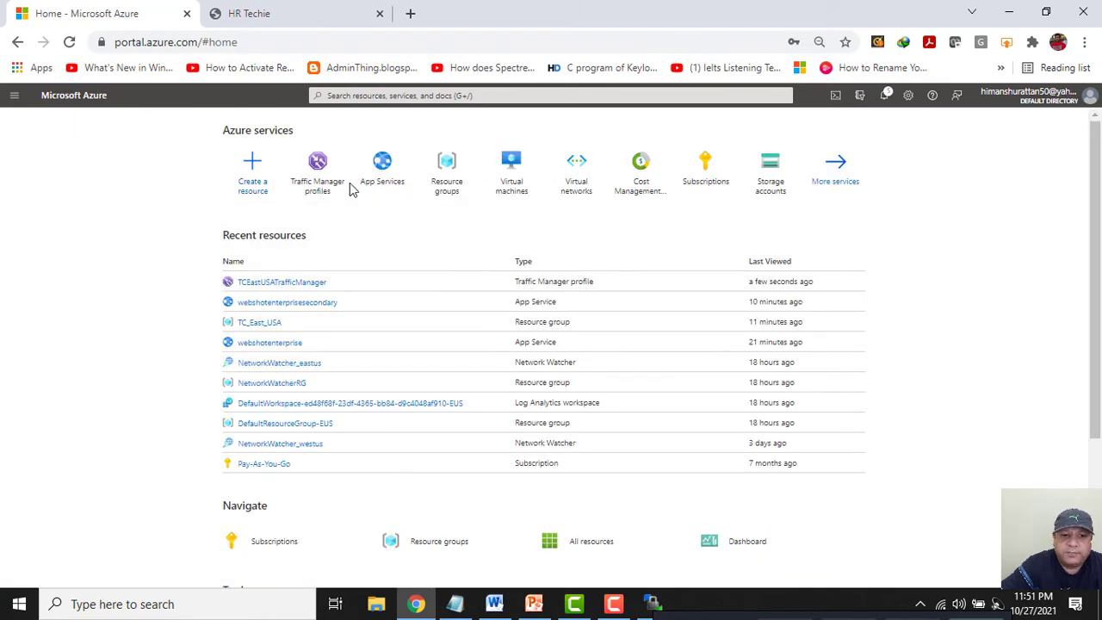
mouse_move(327, 186)
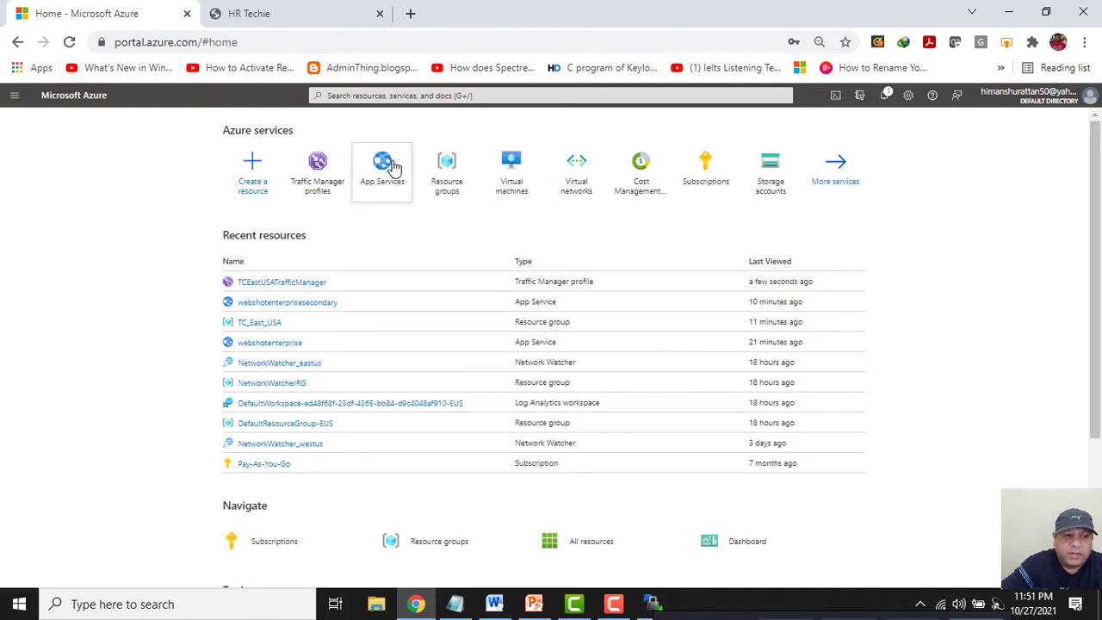
left_click(386, 165)
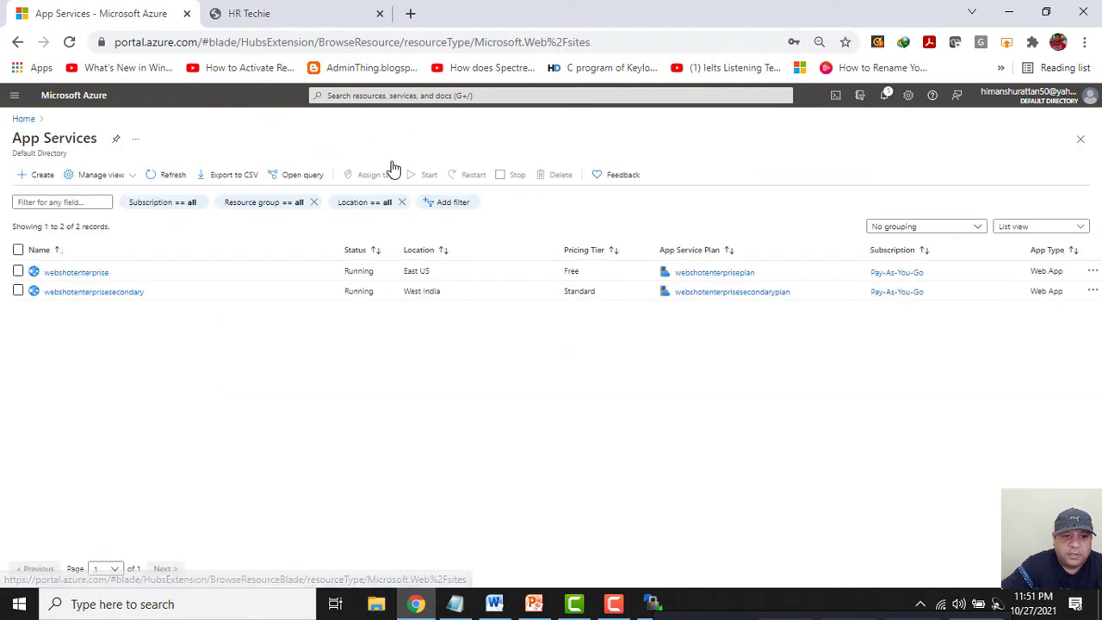
left_click(91, 273)
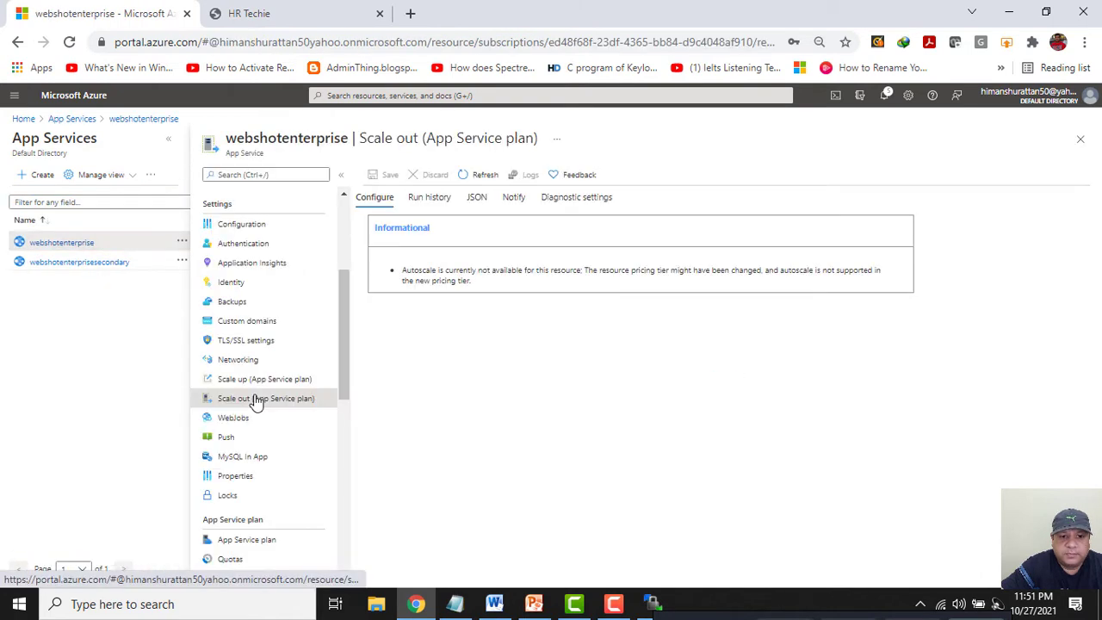
left_click(253, 321)
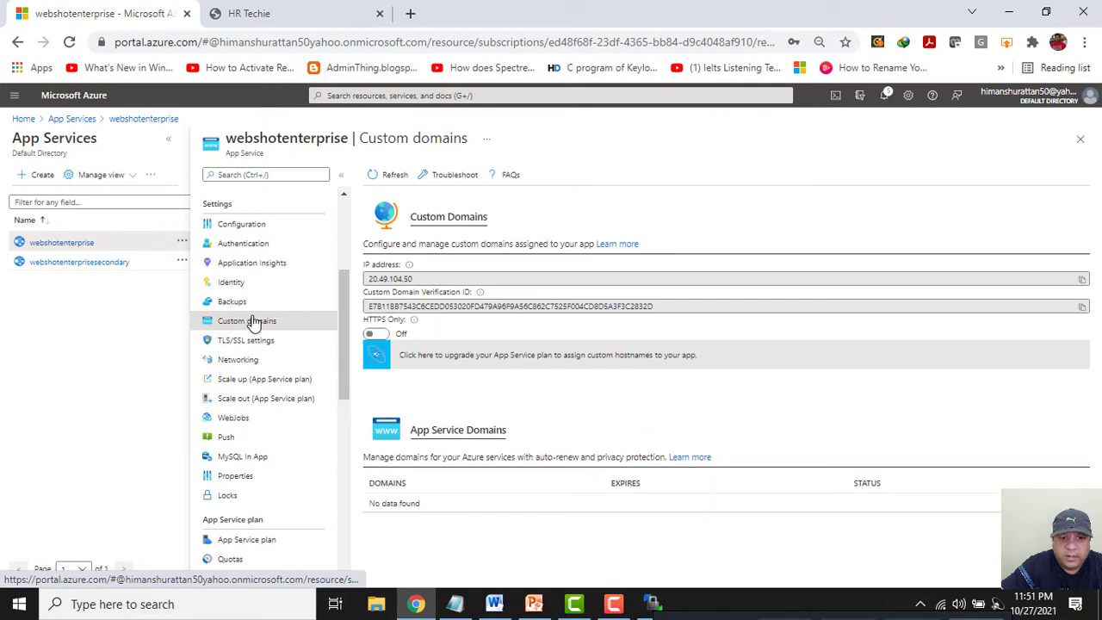
left_click(610, 360)
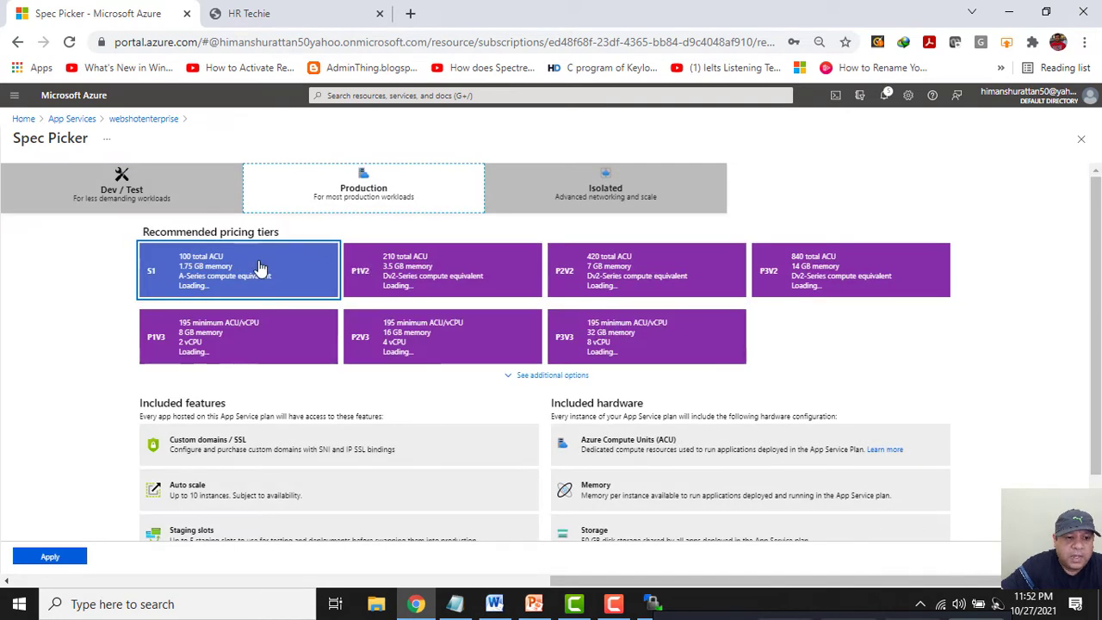
left_click(261, 269)
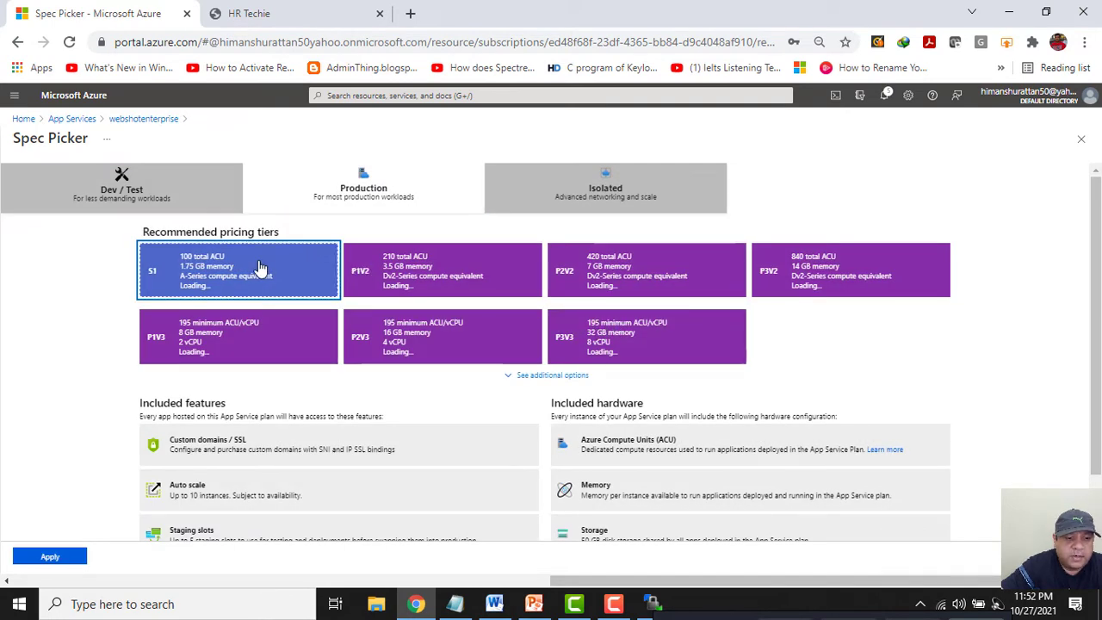
scroll(260, 268, "down", 3)
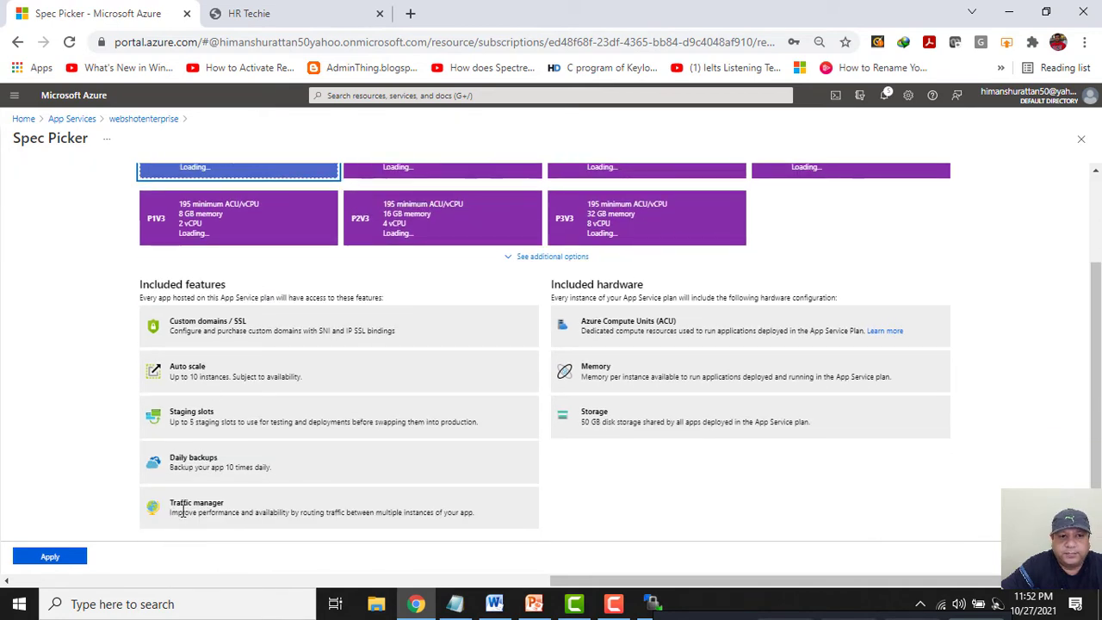
left_click(44, 557)
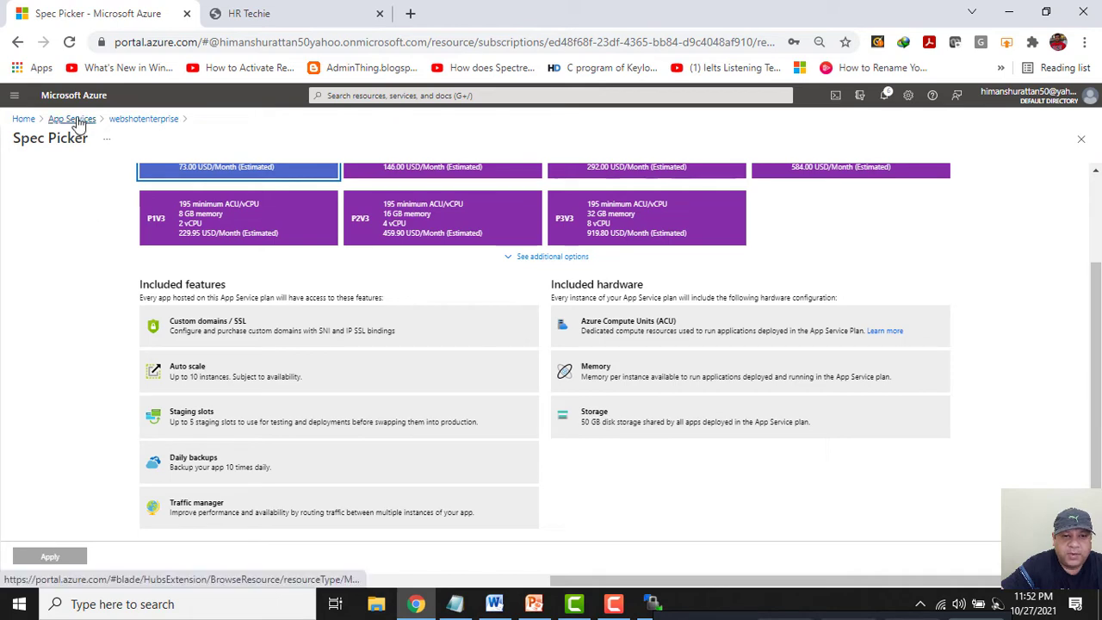
left_click(20, 119)
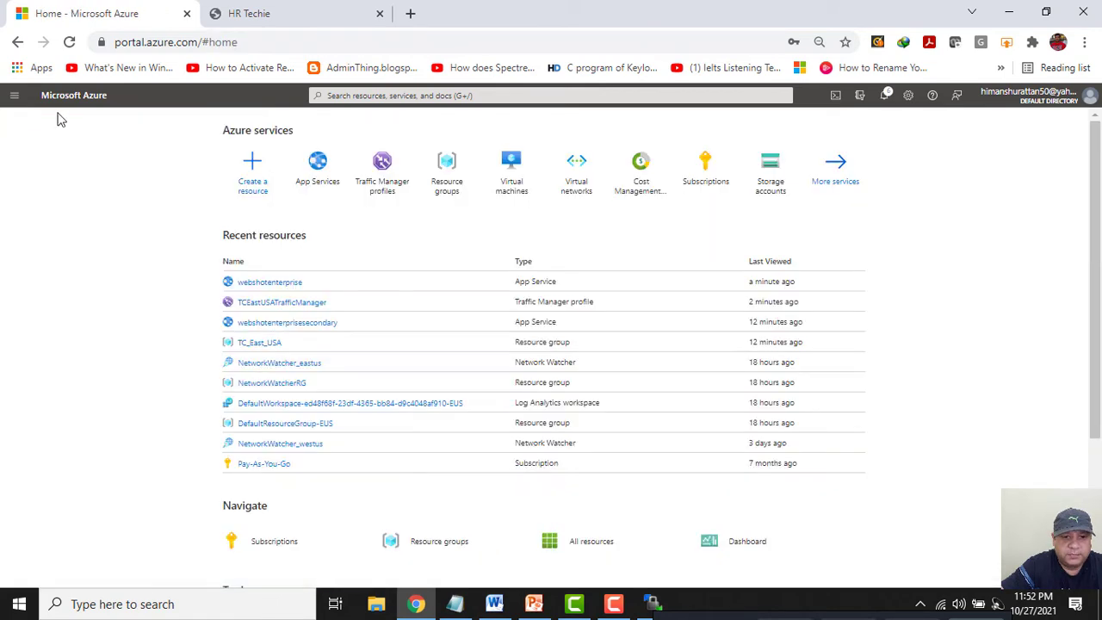
Start a new Azure endpoint in TCEastUSATrafficManager's Endpoints.
left_click(379, 182)
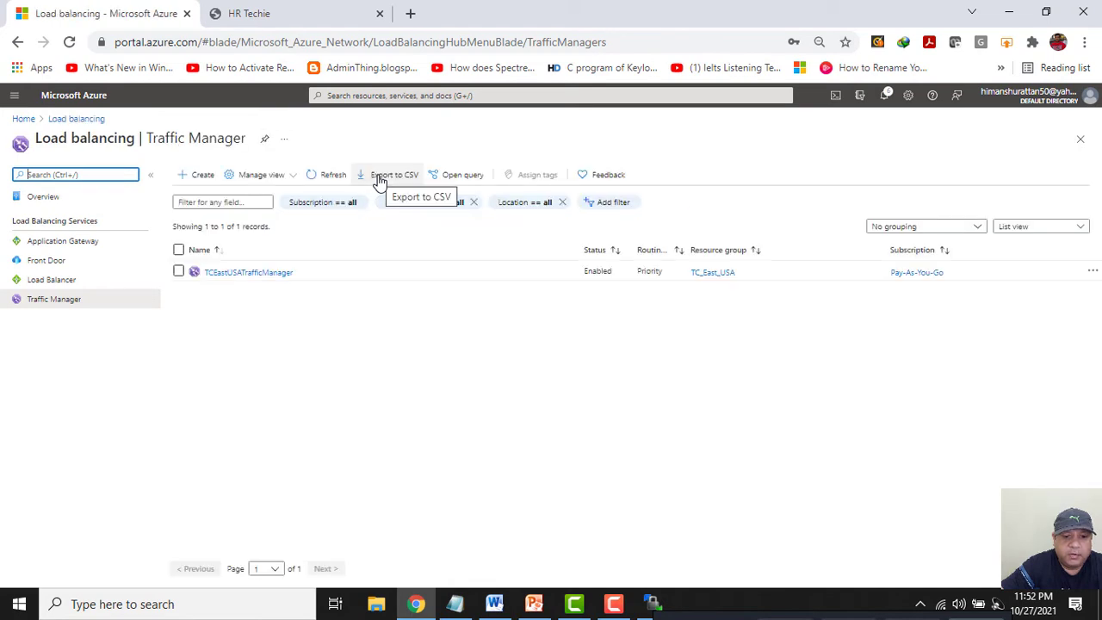
left_click(231, 273)
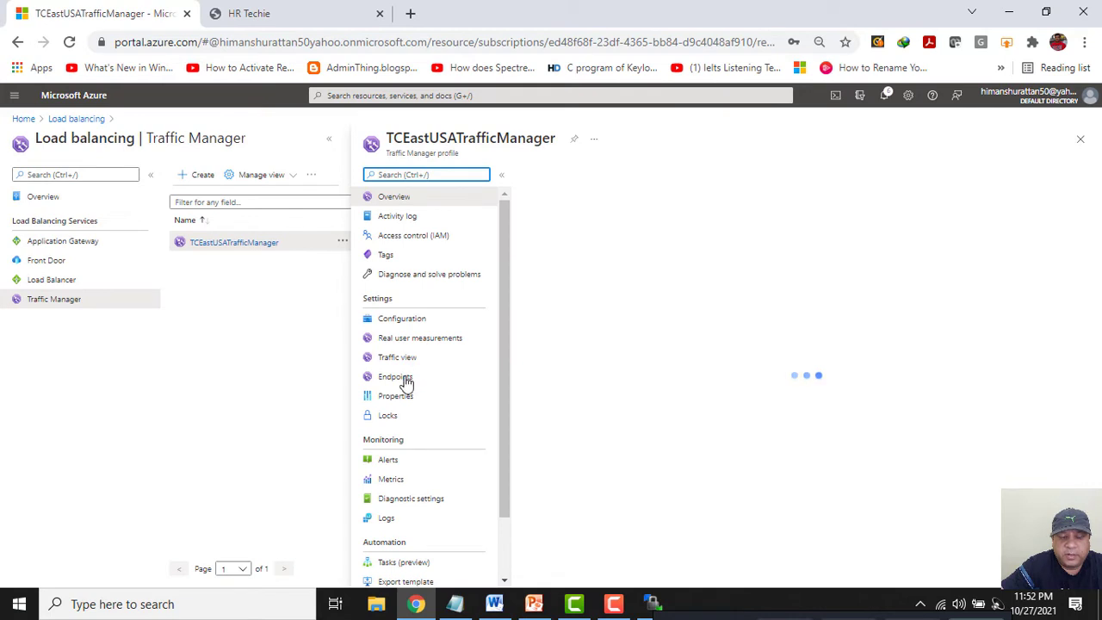
left_click(402, 380)
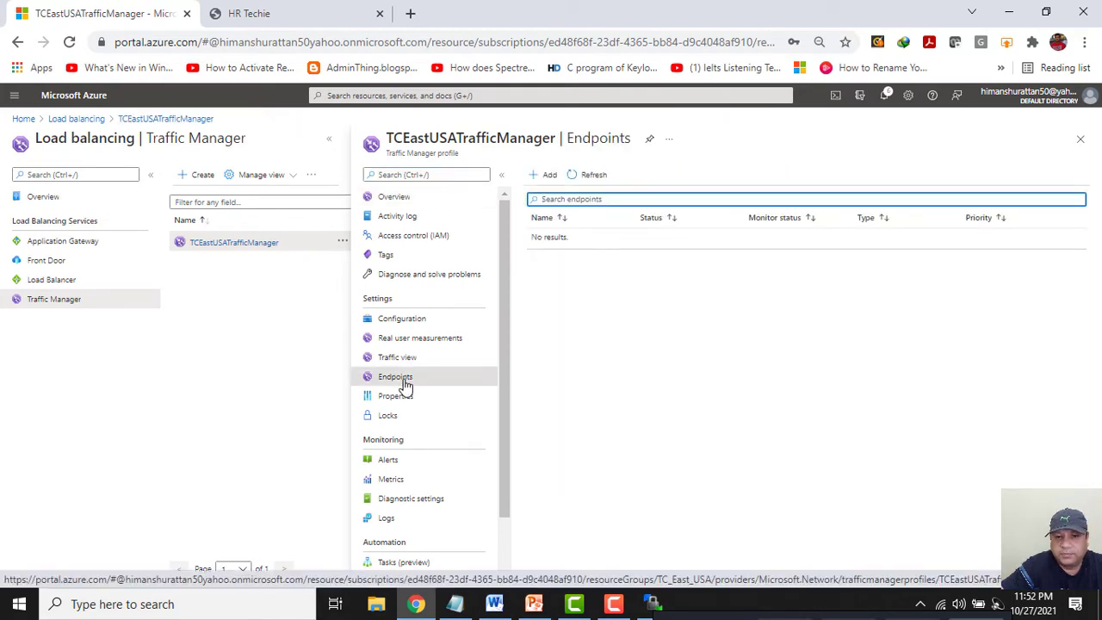
left_click(538, 176)
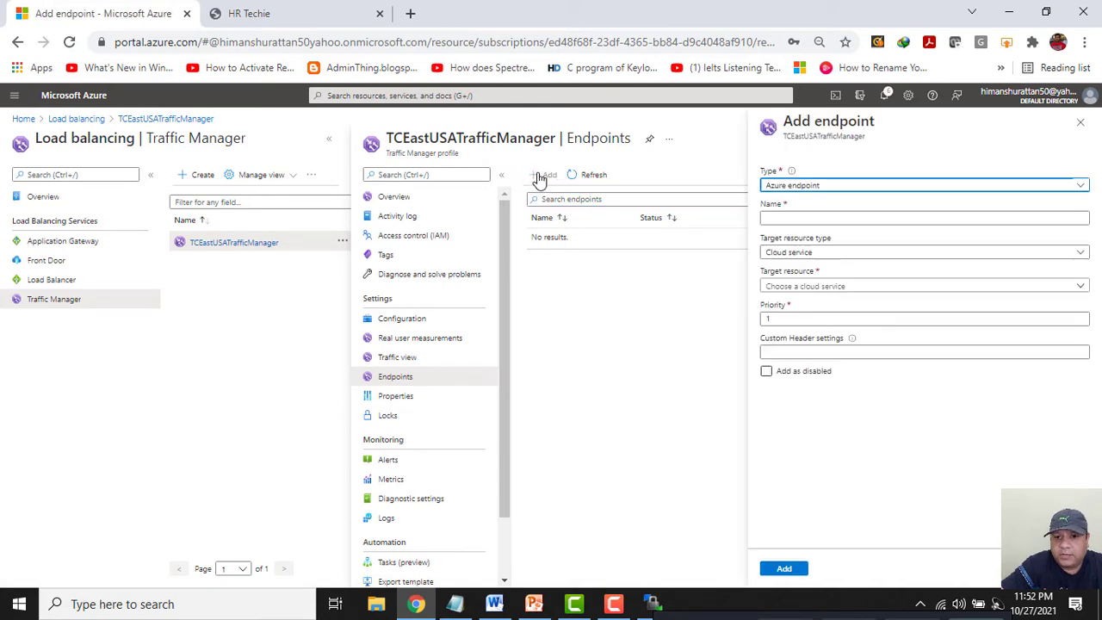
left_click(795, 189)
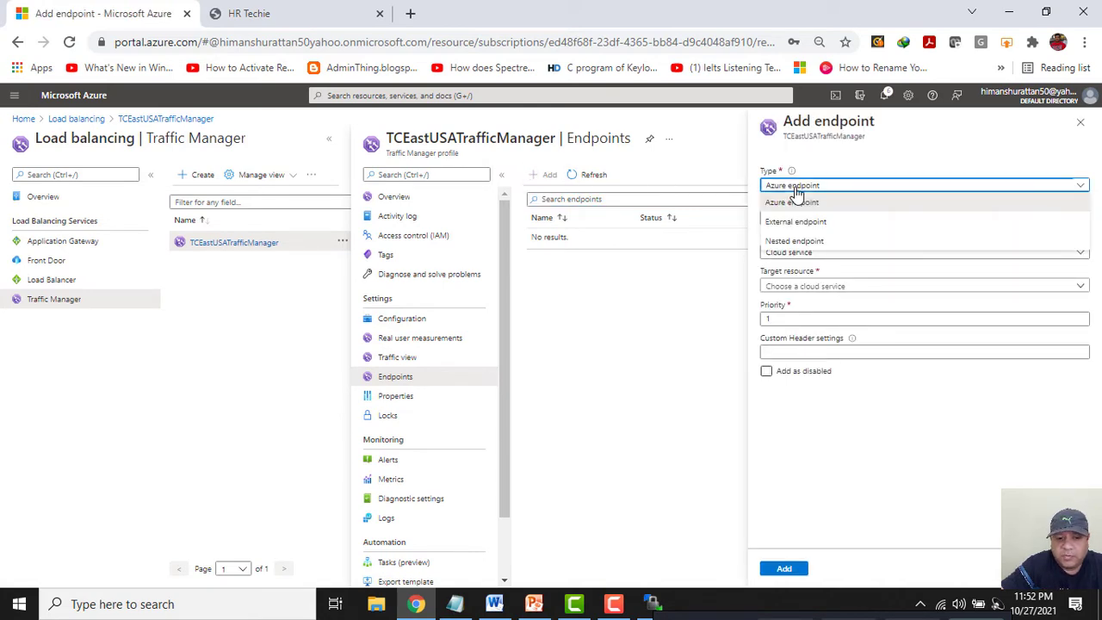
left_click(850, 194)
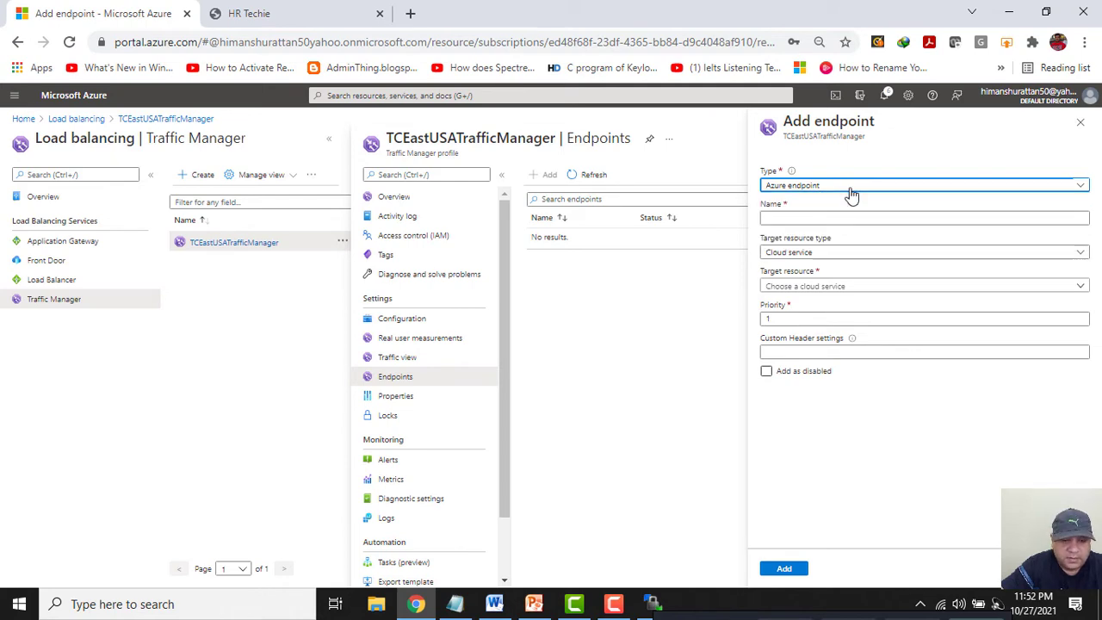
Copy the name webshotenterpriseendpoint from the notes file and return to the Add endpoint form.
left_click(454, 603)
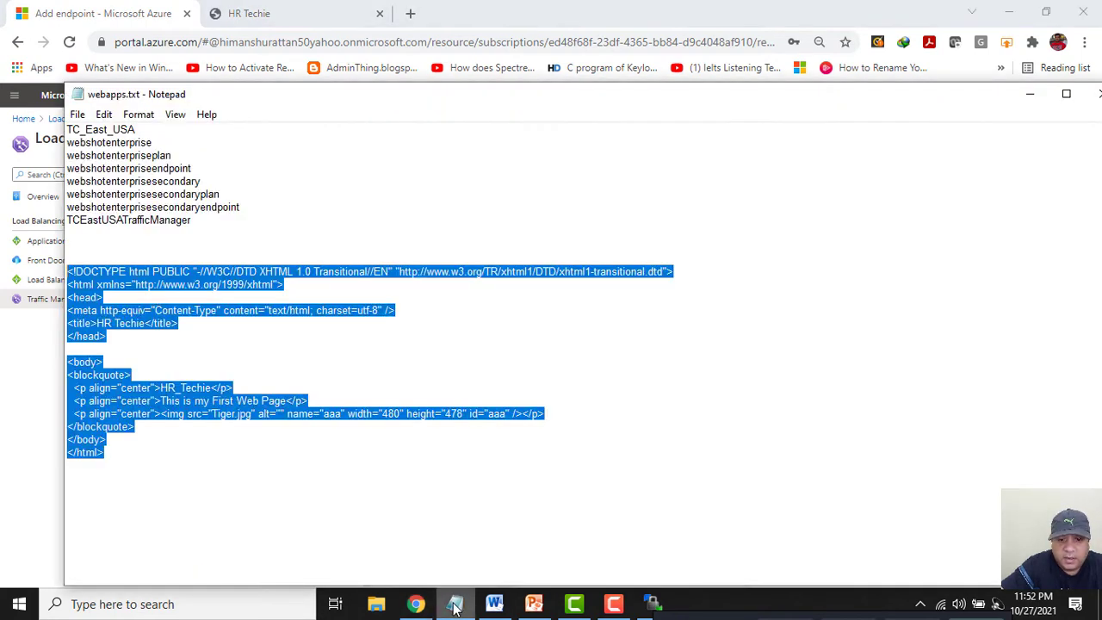
left_click(533, 604)
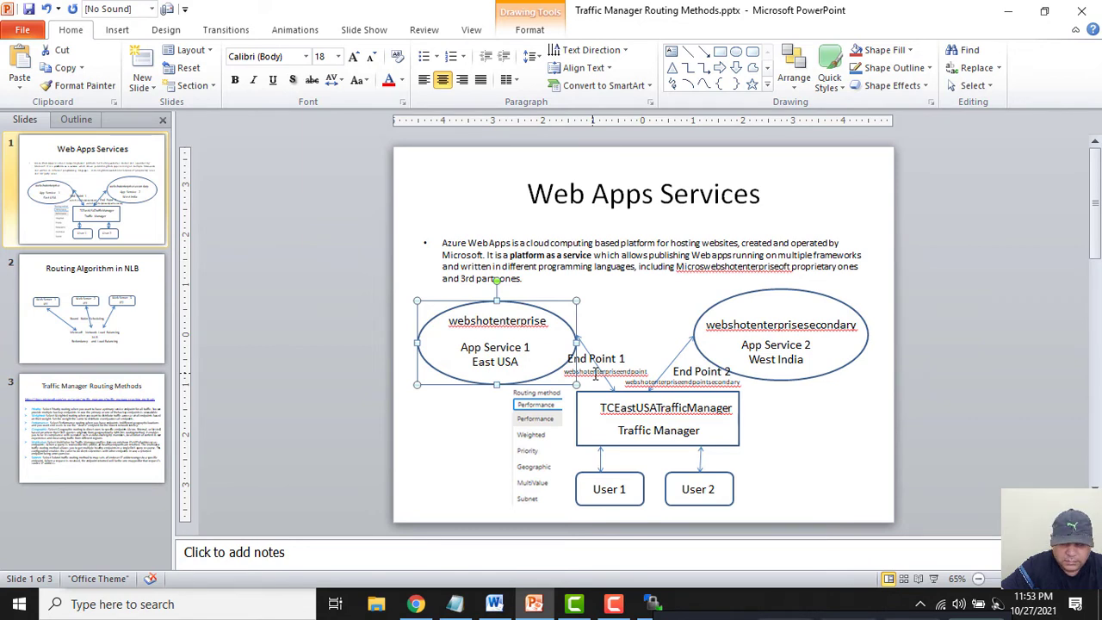
left_click(456, 605)
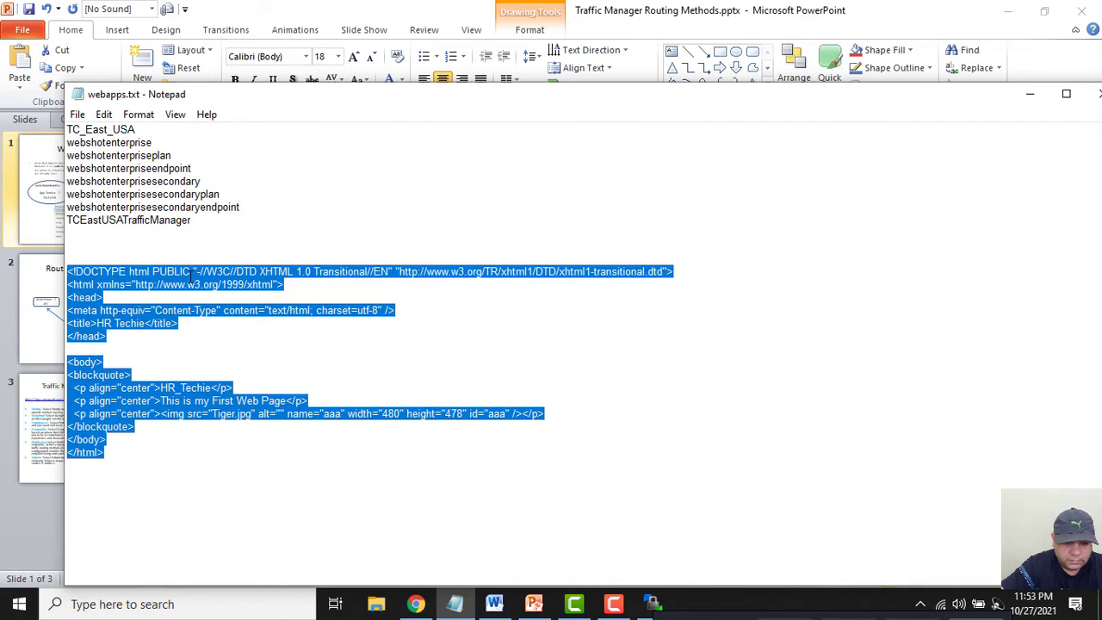
double_click(160, 168)
key("ctrl+c")
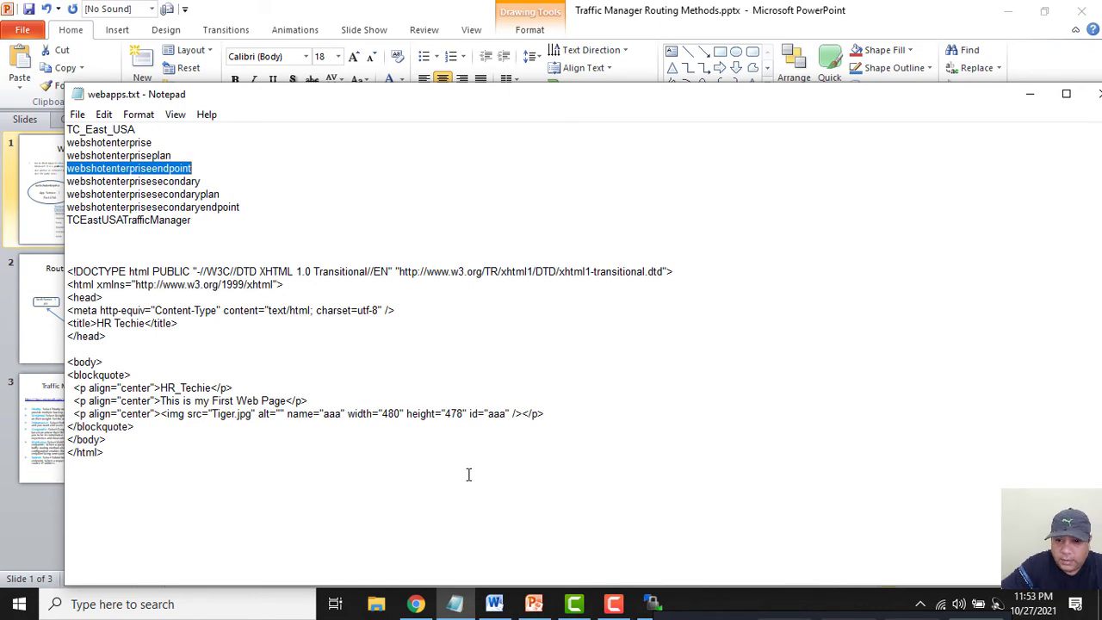
left_click(415, 603)
Add webshotenterpriseendpoint targeting App Service webshotenterprise (East US), then begin another endpoint.
left_click(778, 215)
key("ctrl+v")
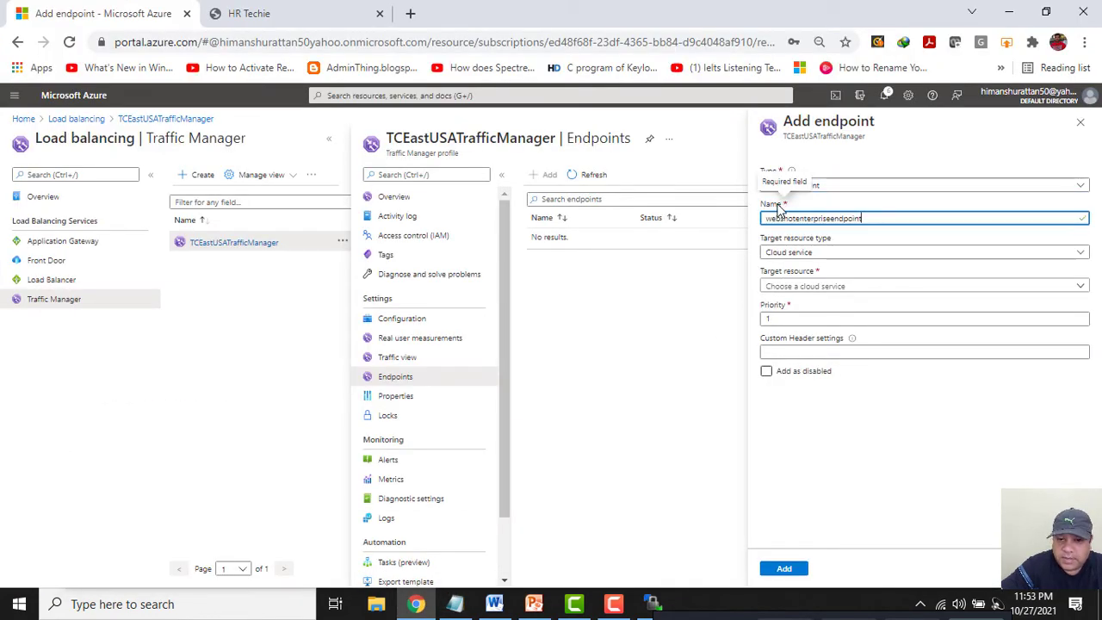
left_click(799, 253)
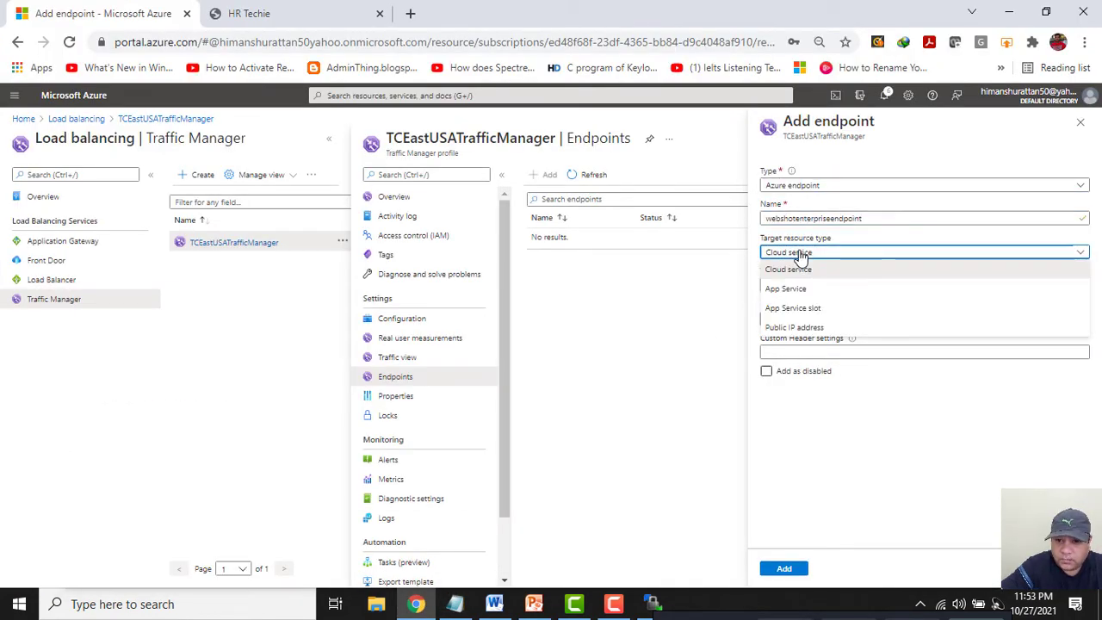
left_click(787, 290)
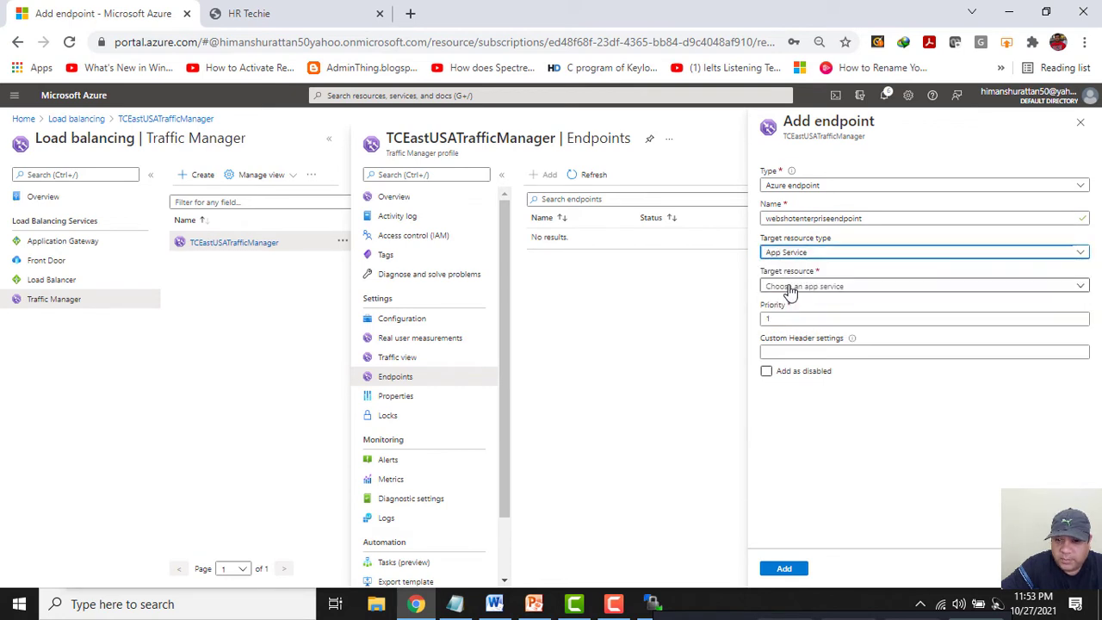
left_click(788, 288)
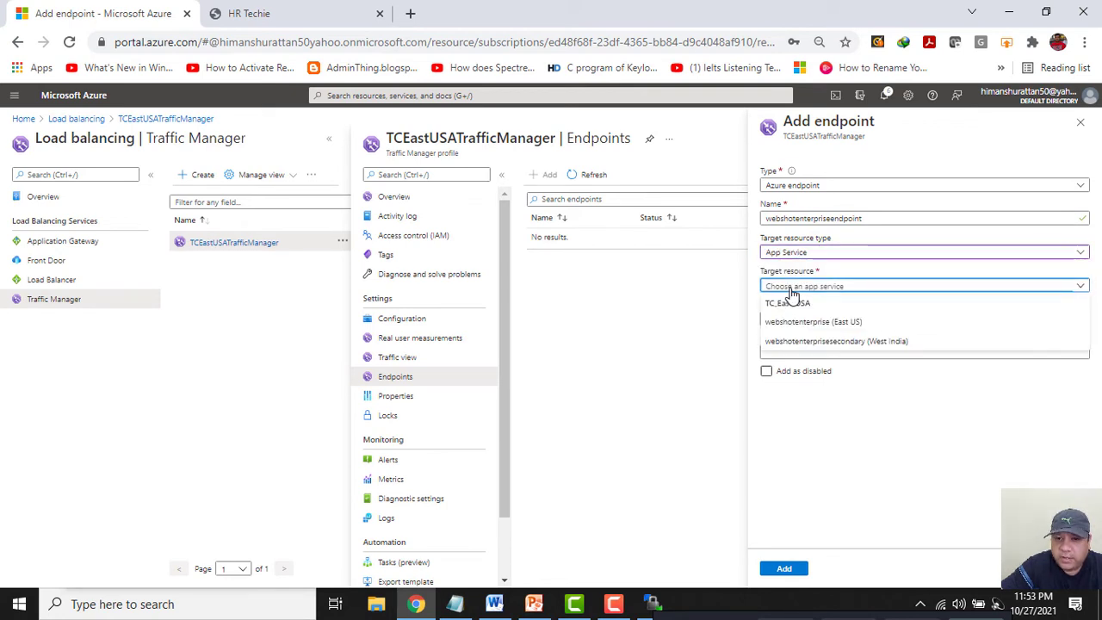
left_click(785, 323)
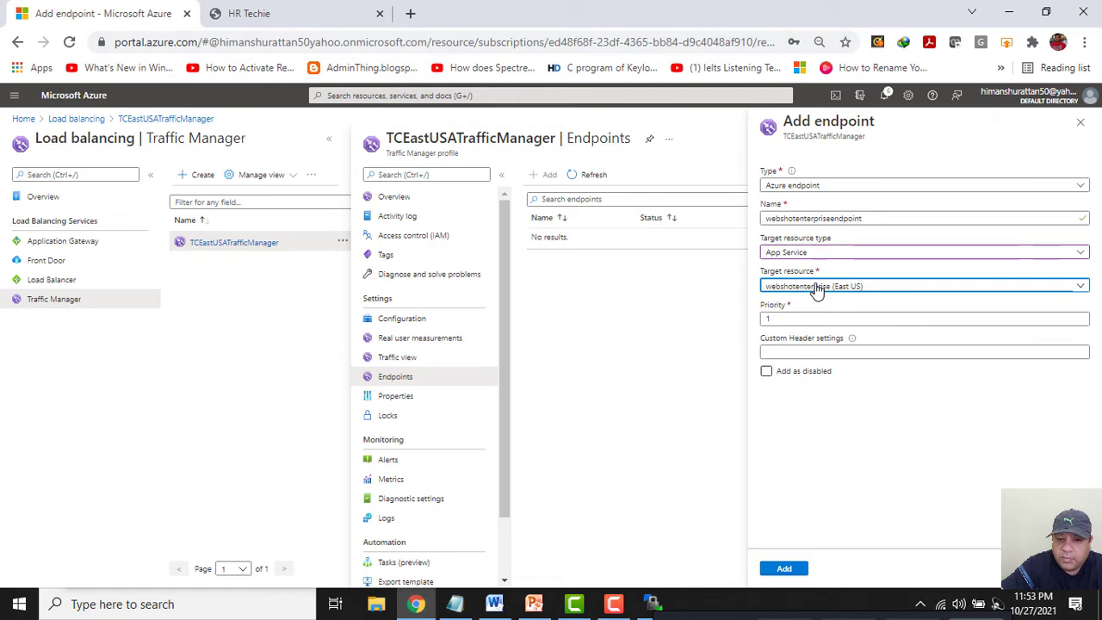
left_click(772, 571)
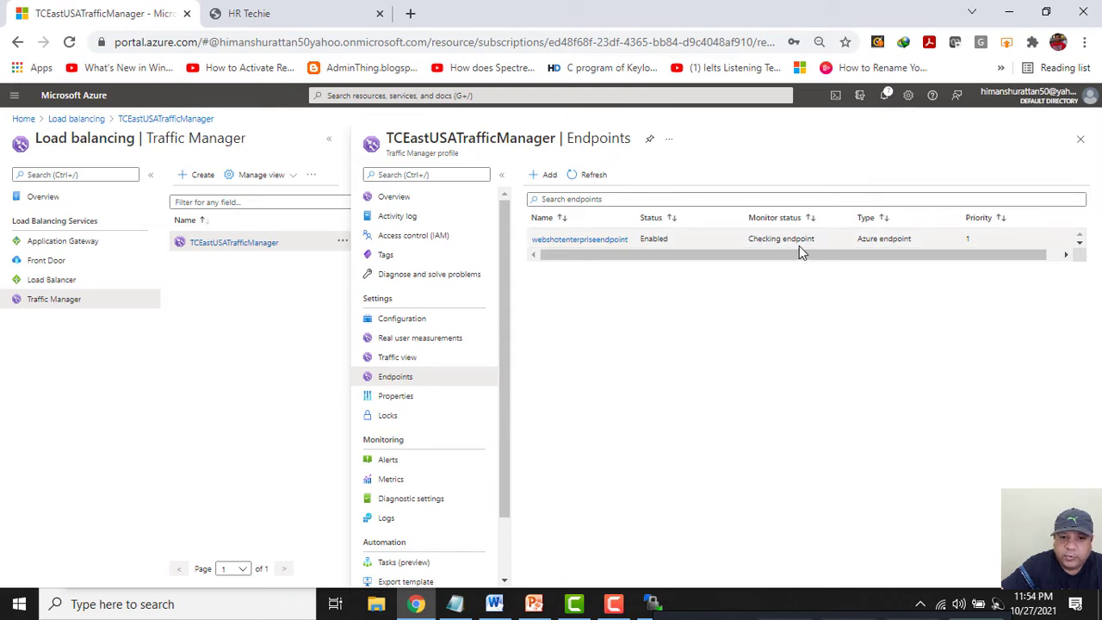
left_click(537, 176)
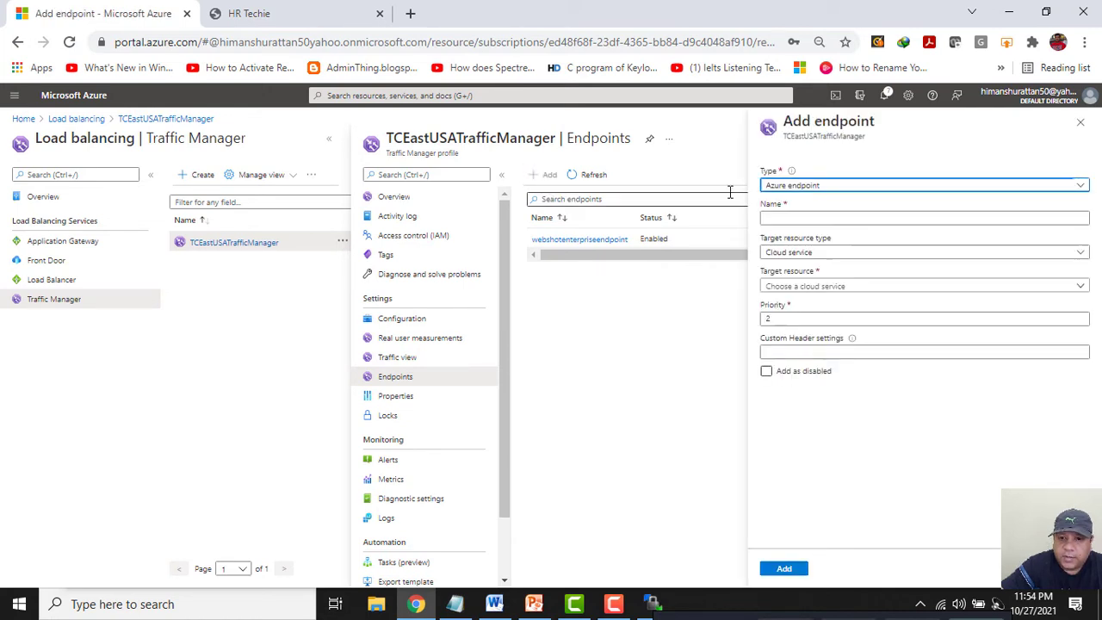
Keep the Azure endpoint type and paste webshotenterprisesecondaryendpoint from the notes as the name.
left_click(800, 187)
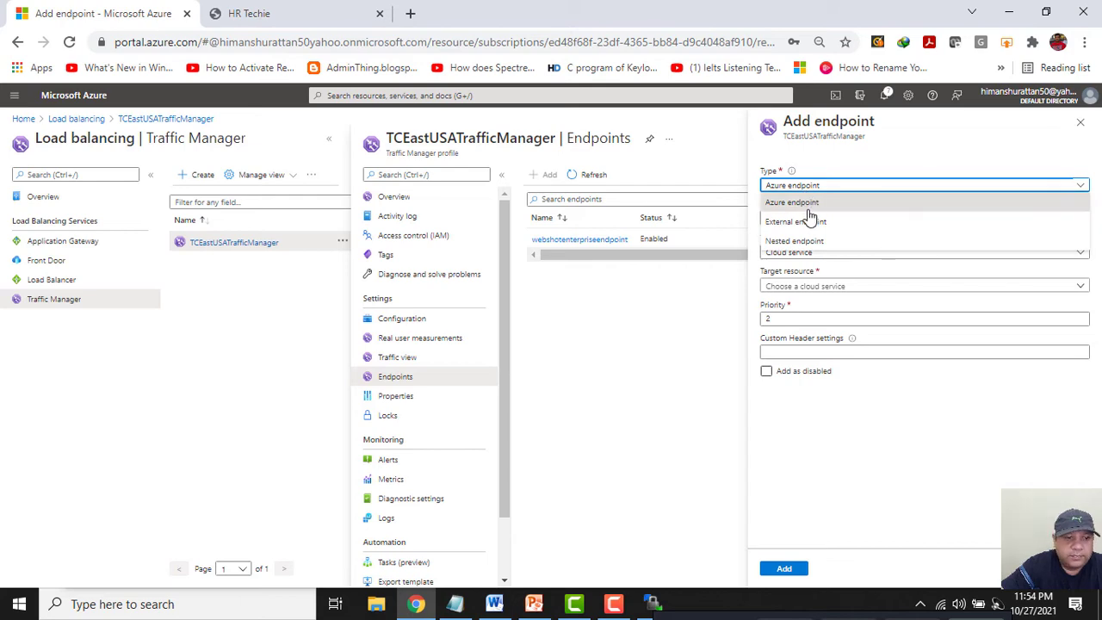
left_click(809, 210)
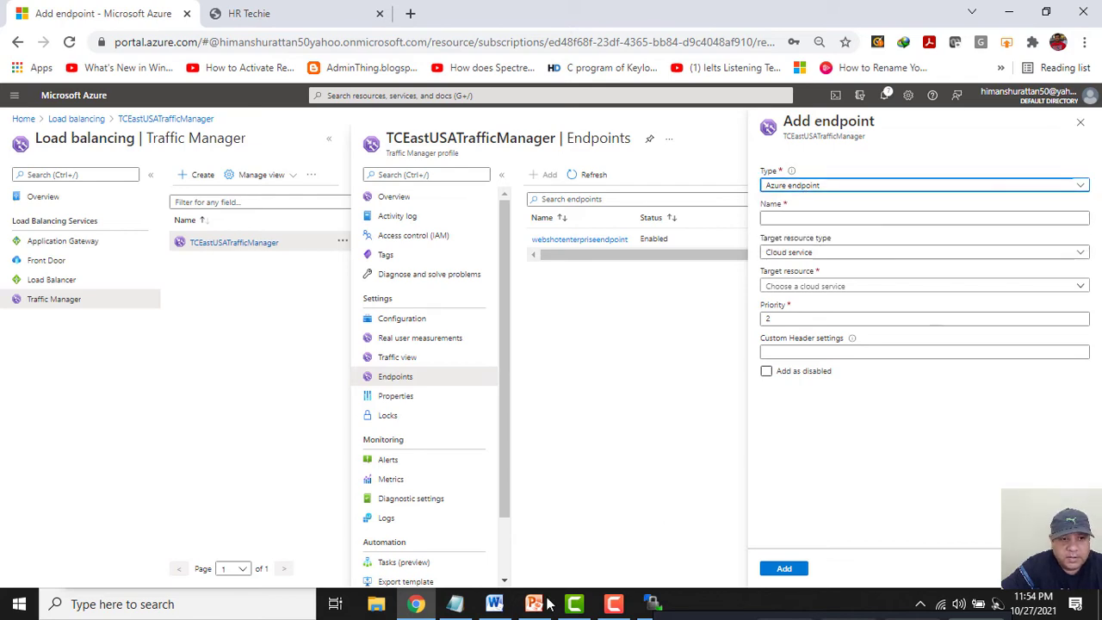
left_click(454, 604)
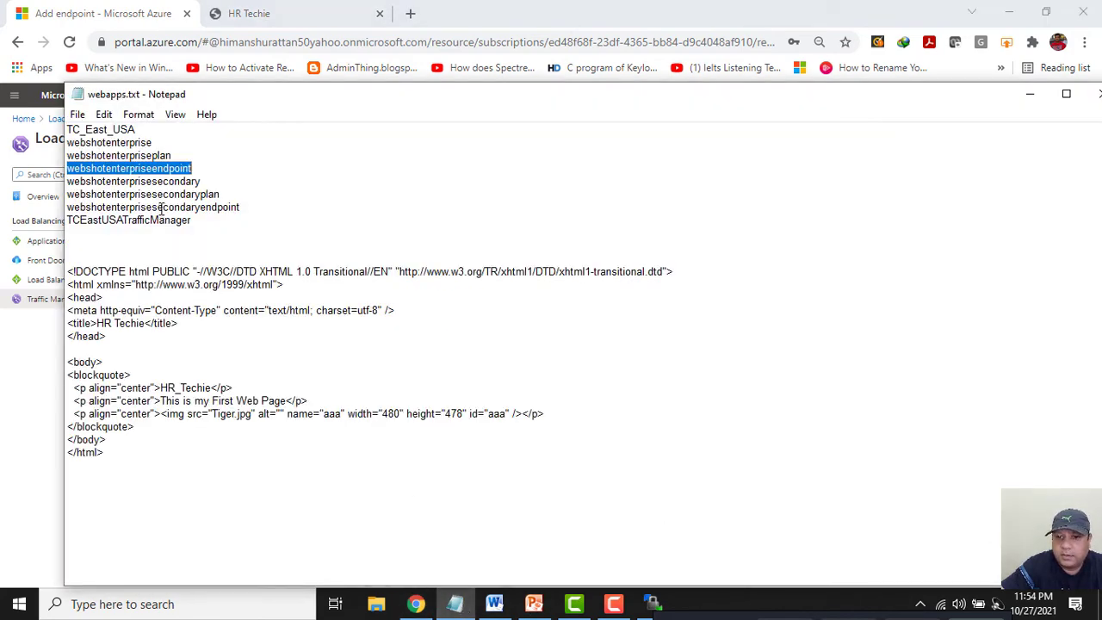
double_click(161, 208)
key("ctrl+c")
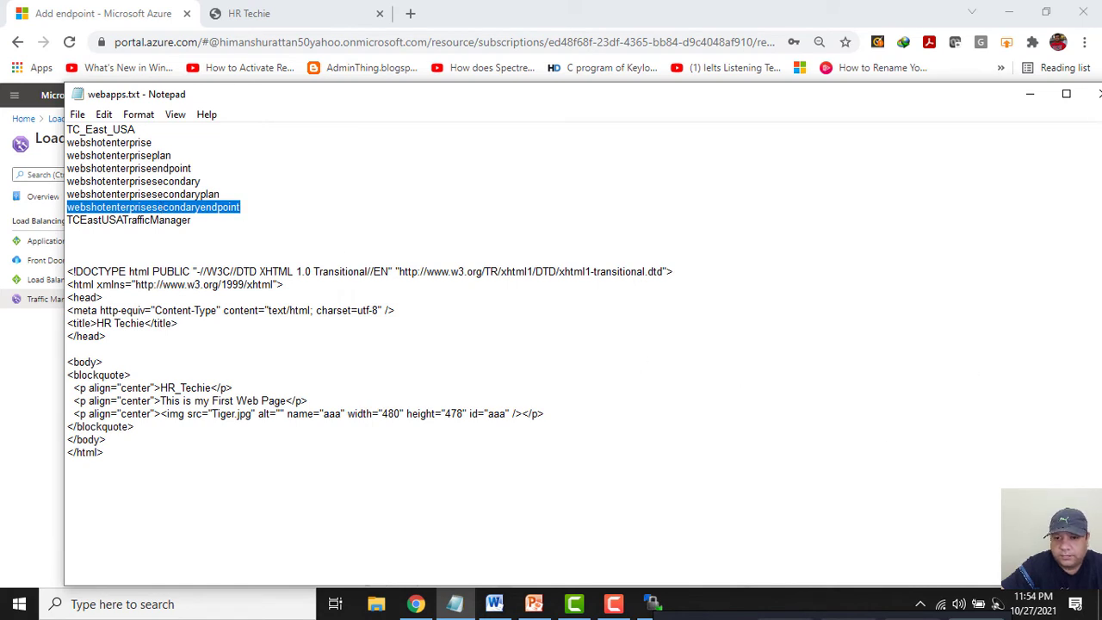
left_click(1031, 99)
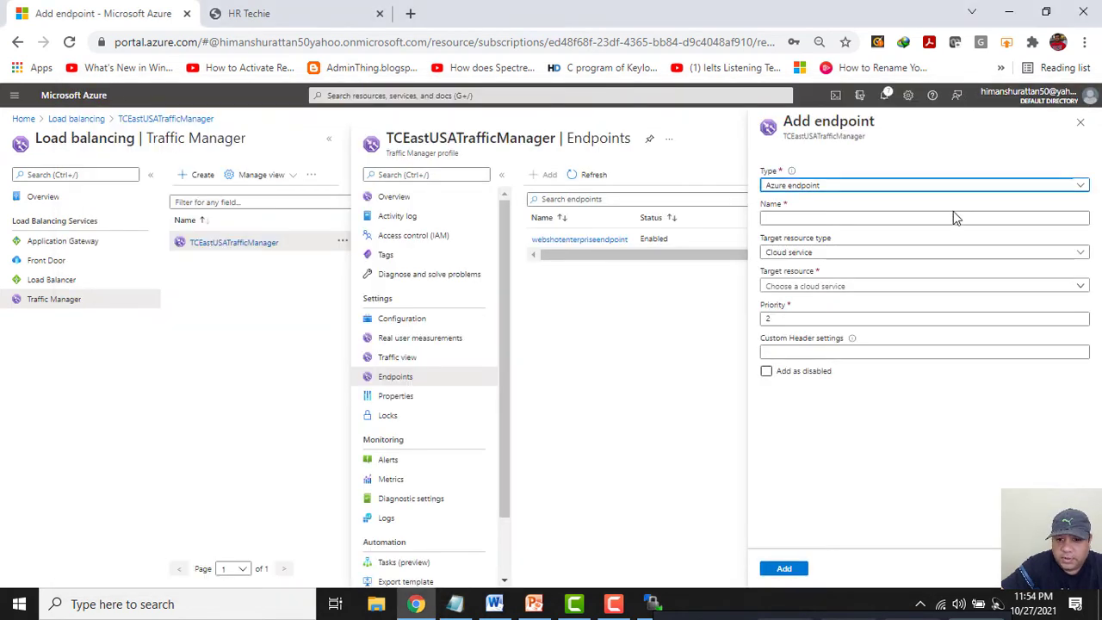
left_click(798, 217)
key("ctrl+v")
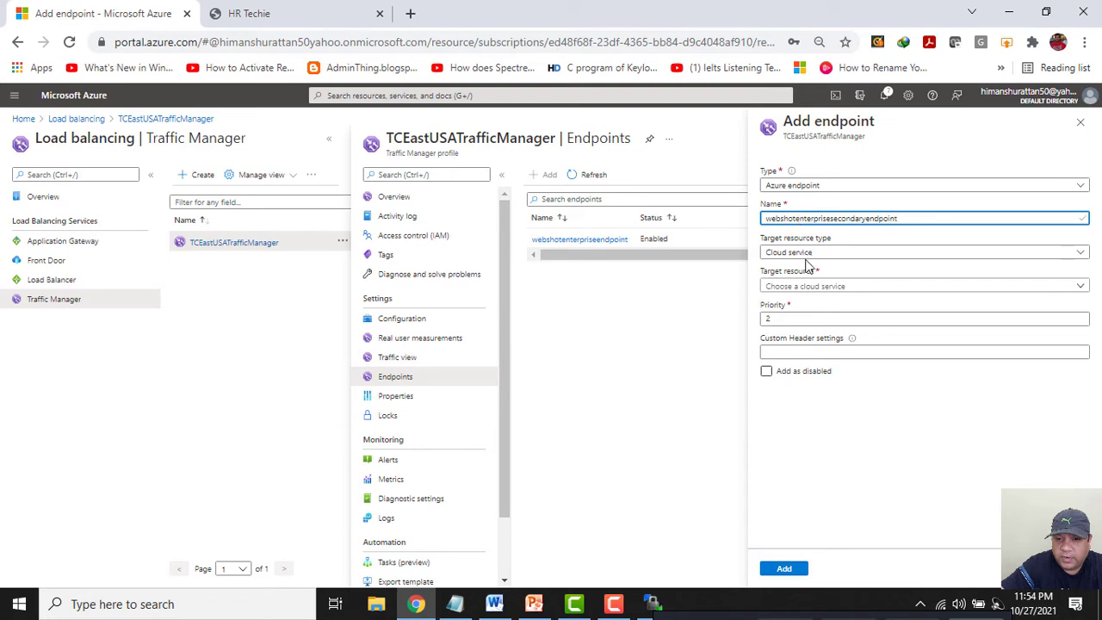
Target App Service webshotenterprisesecondary (West India) at priority 2 and add the endpoint.
left_click(807, 252)
left_click(797, 290)
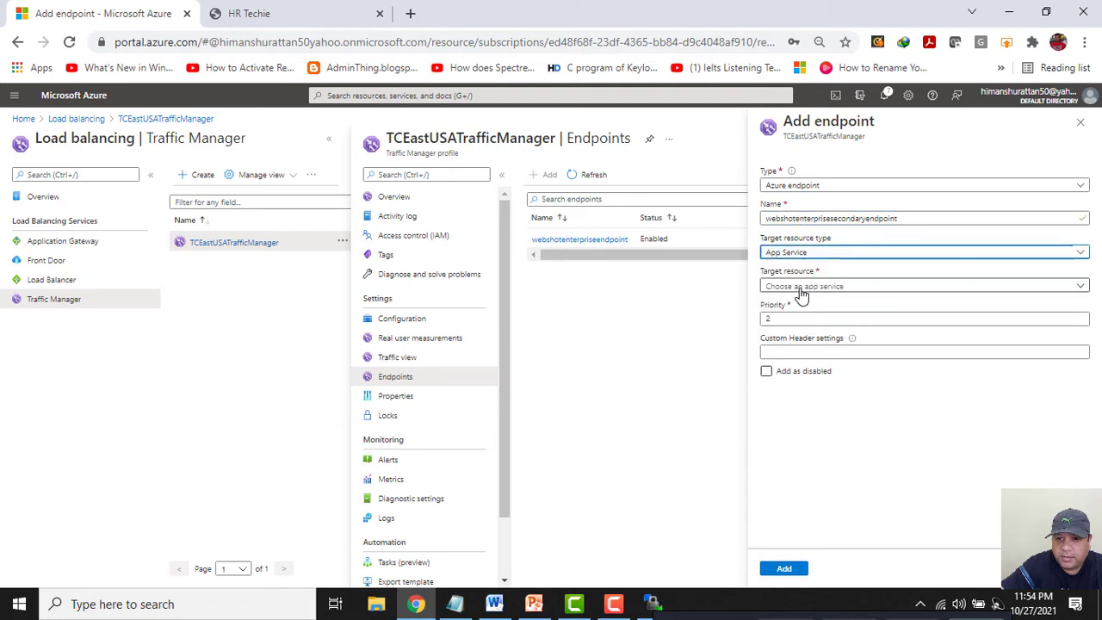
left_click(801, 286)
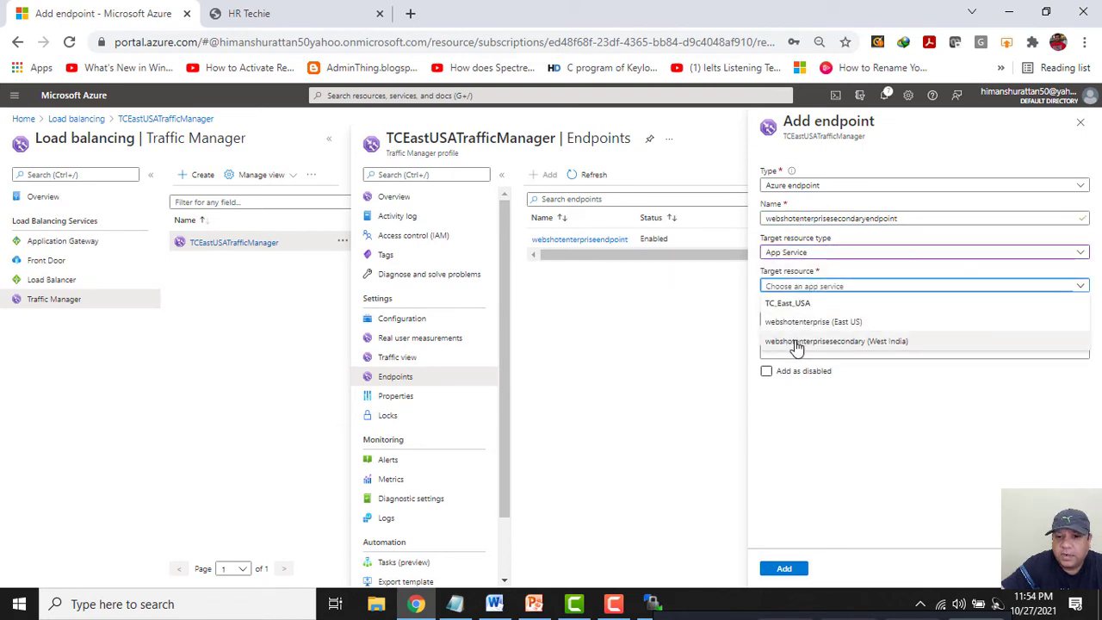
left_click(796, 342)
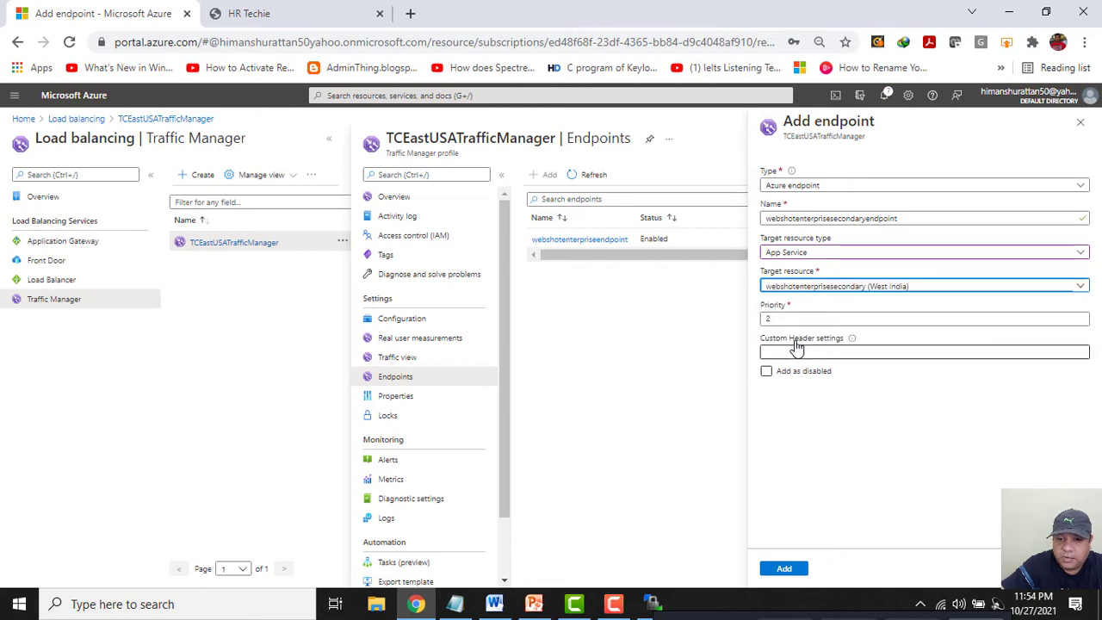
left_click(772, 319)
left_click_drag(772, 320, 744, 321)
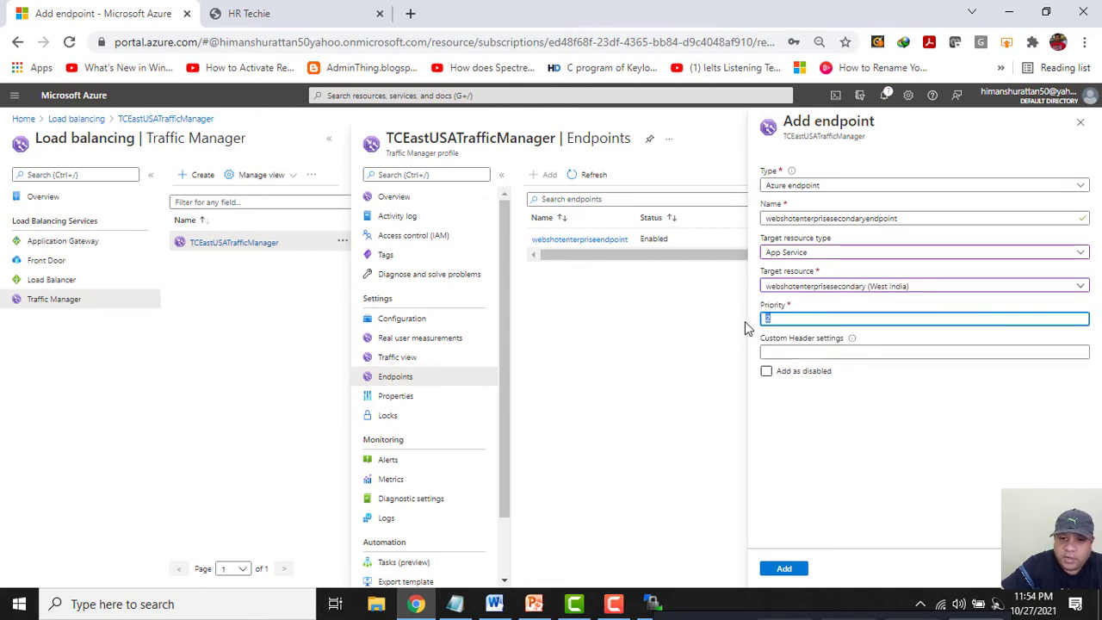
left_click(781, 569)
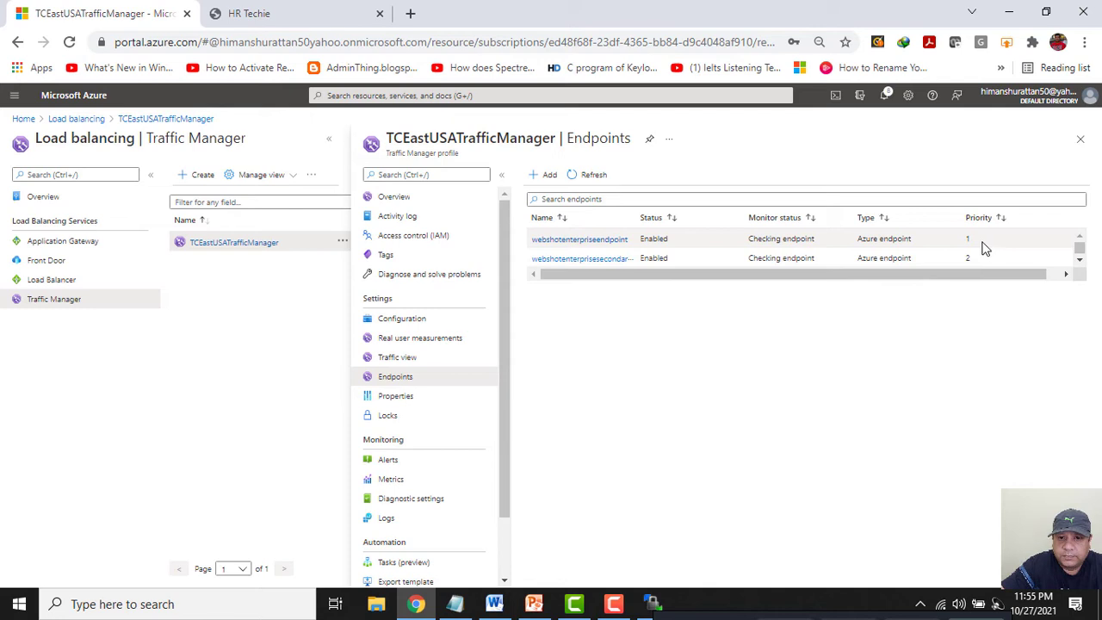
Widen the Name column, check priorities 1 and 2, and refresh the endpoints' monitor status.
left_click_drag(638, 216, 701, 212)
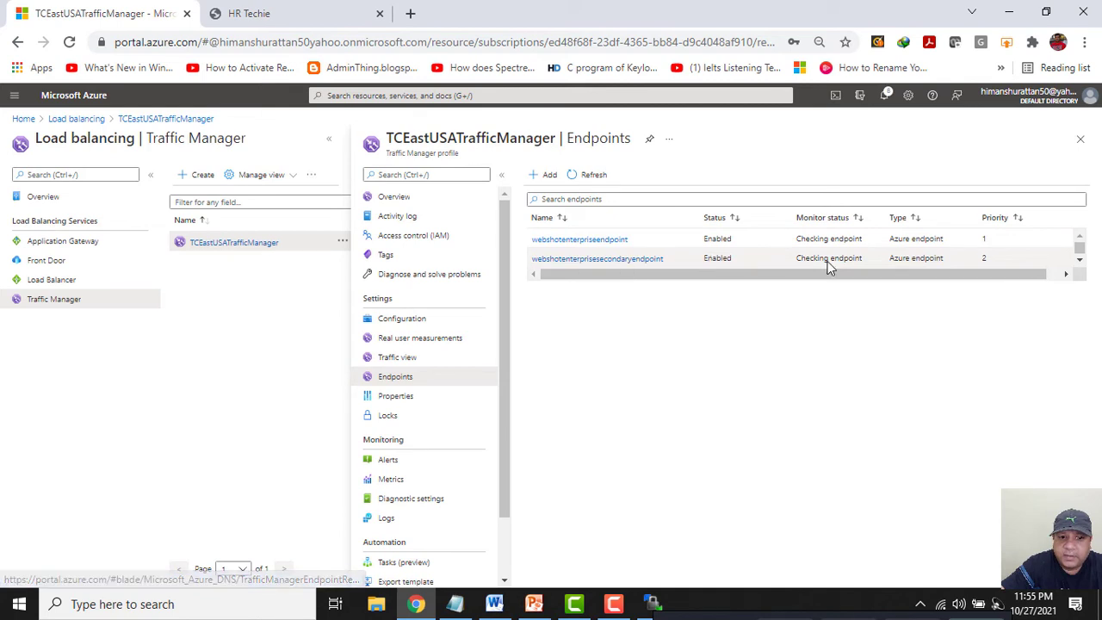
double_click(982, 257)
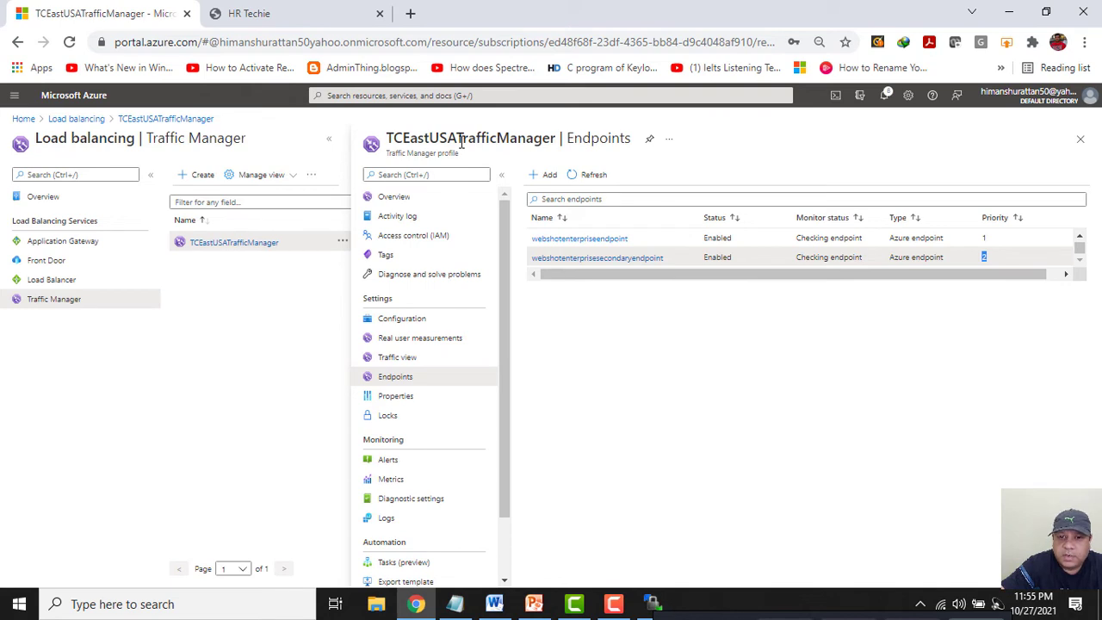
left_click(1007, 246)
left_click_drag(712, 239, 517, 224)
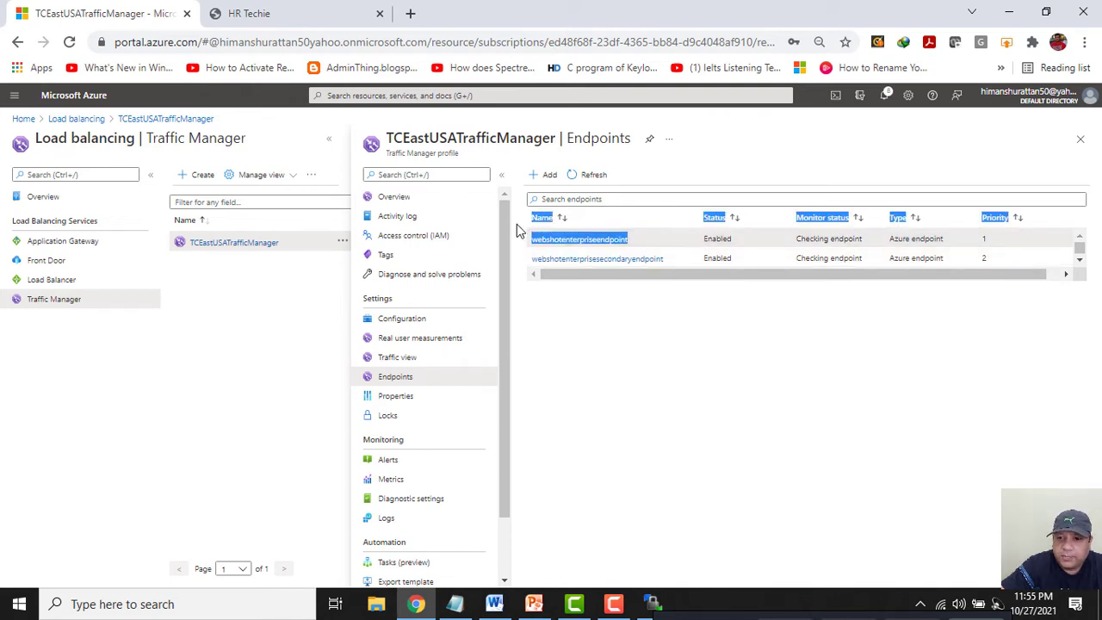
left_click(1000, 239)
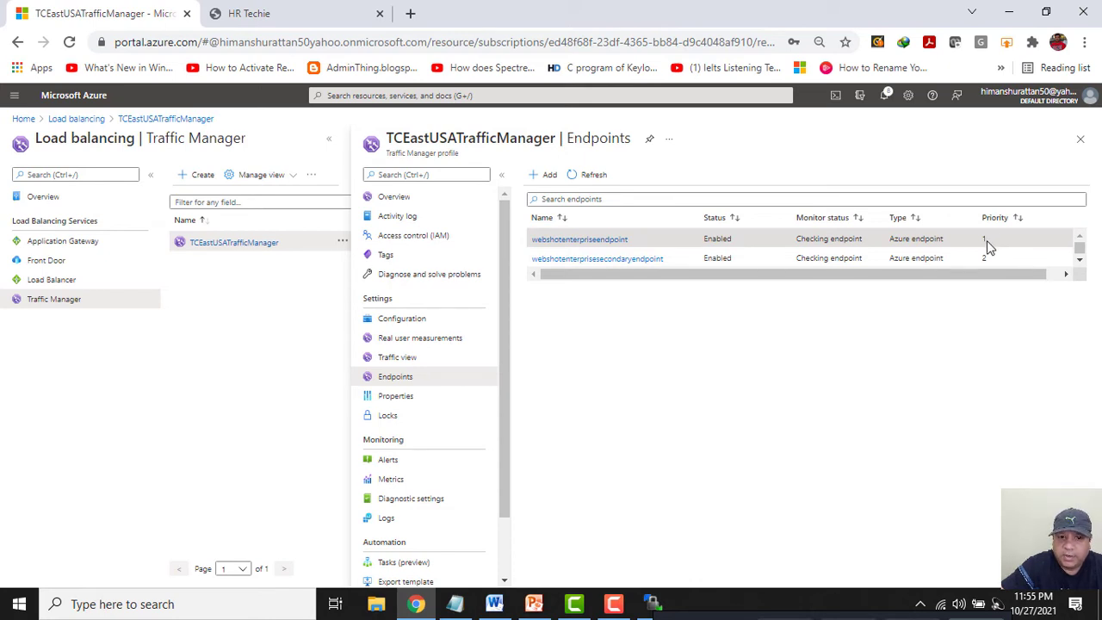
left_click(588, 174)
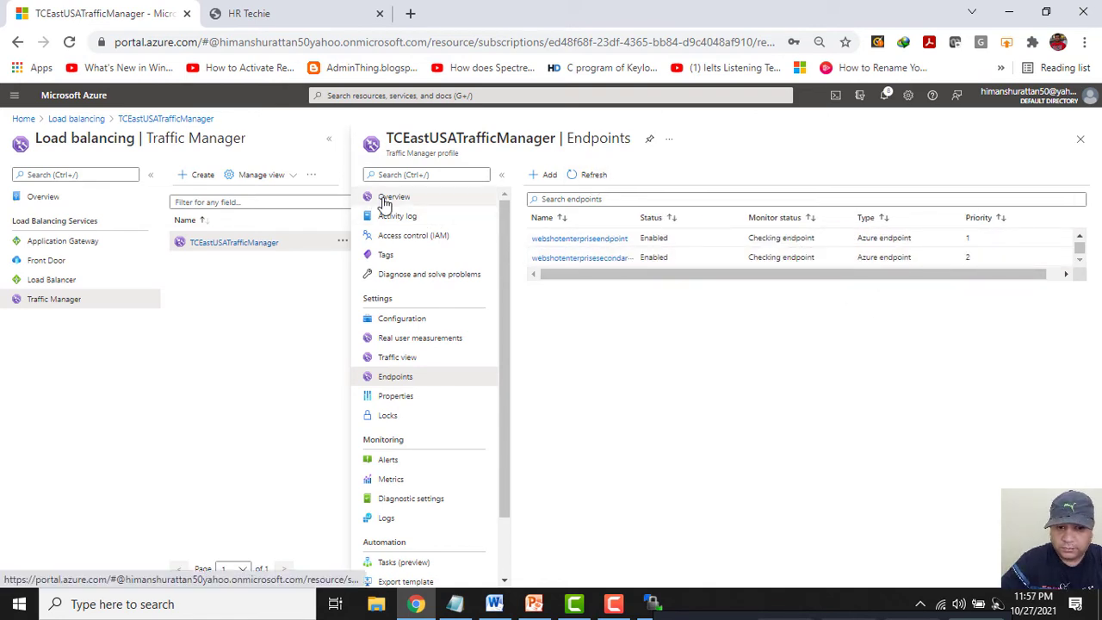
Copy the DNS name from the profile Overview and close the old HR Techie tab.
left_click(384, 200)
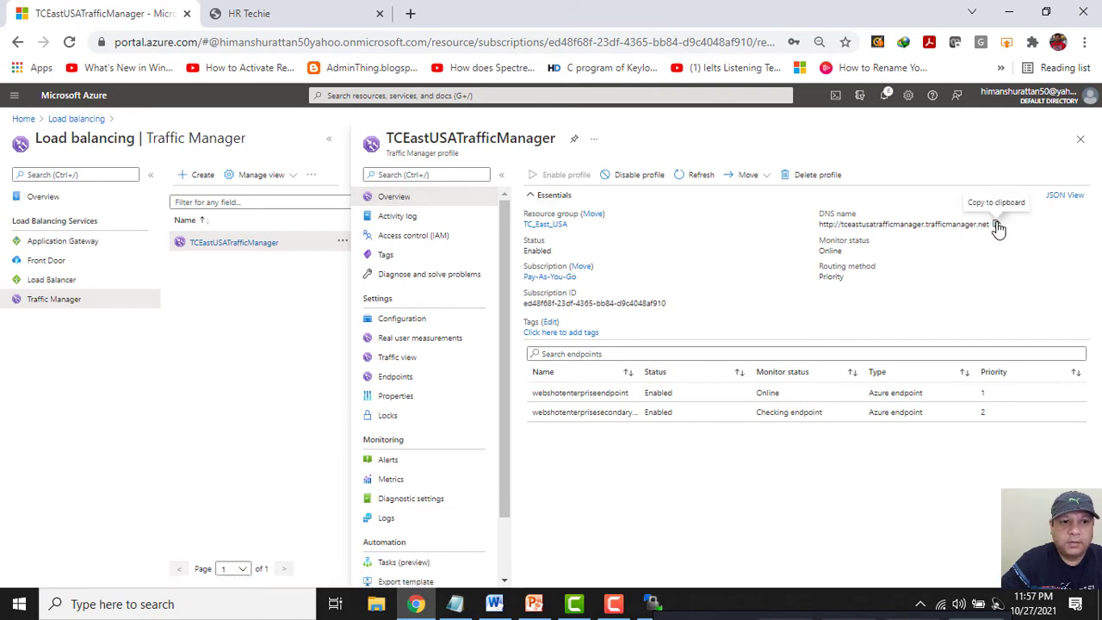
left_click(997, 225)
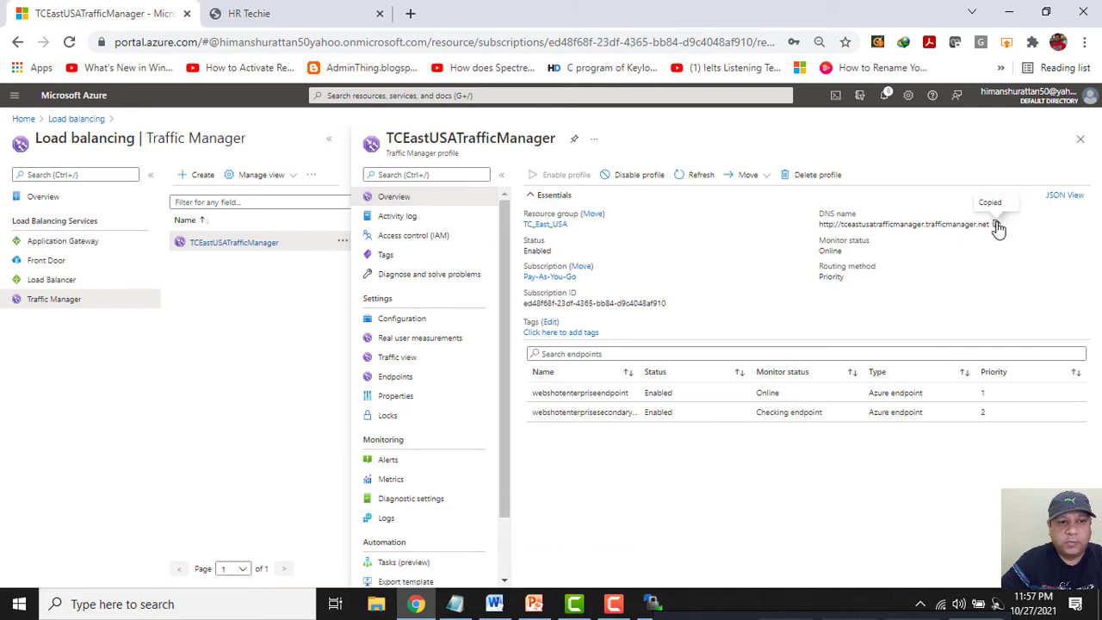
left_click(380, 14)
Load the Traffic Manager DNS address in a new tab, view the diagram, then return to App Services.
left_click(217, 13)
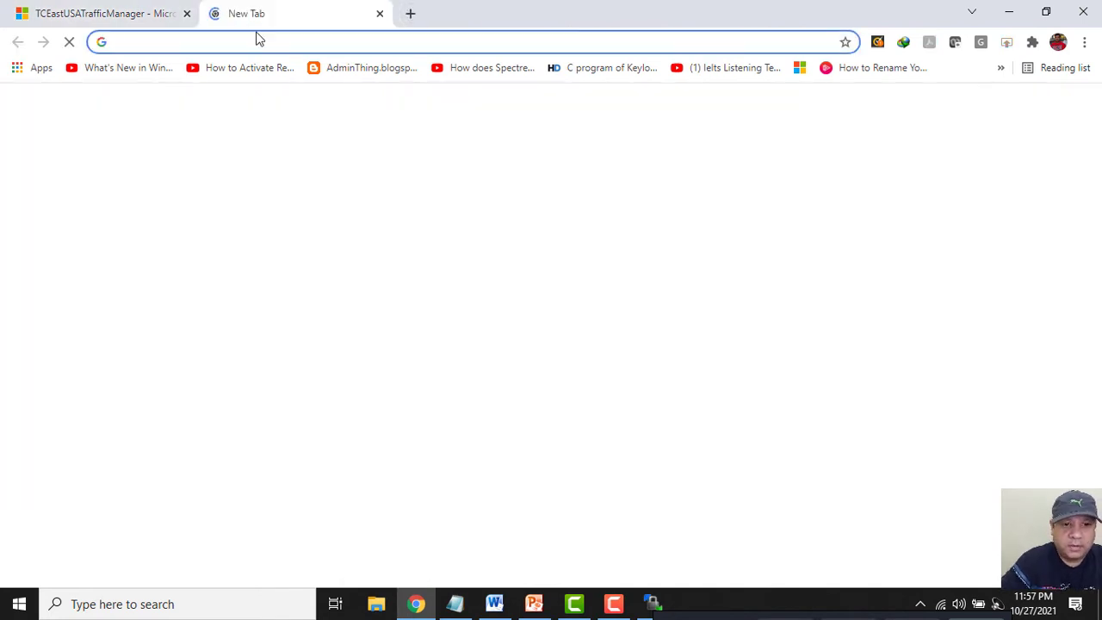
key("ctrl+v")
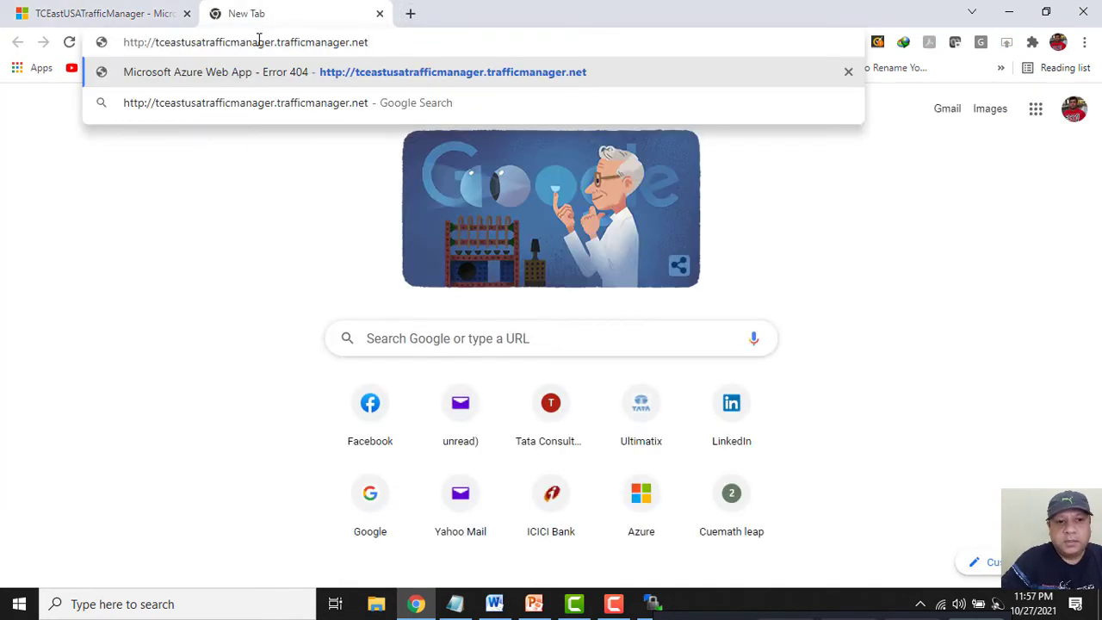
key("Return")
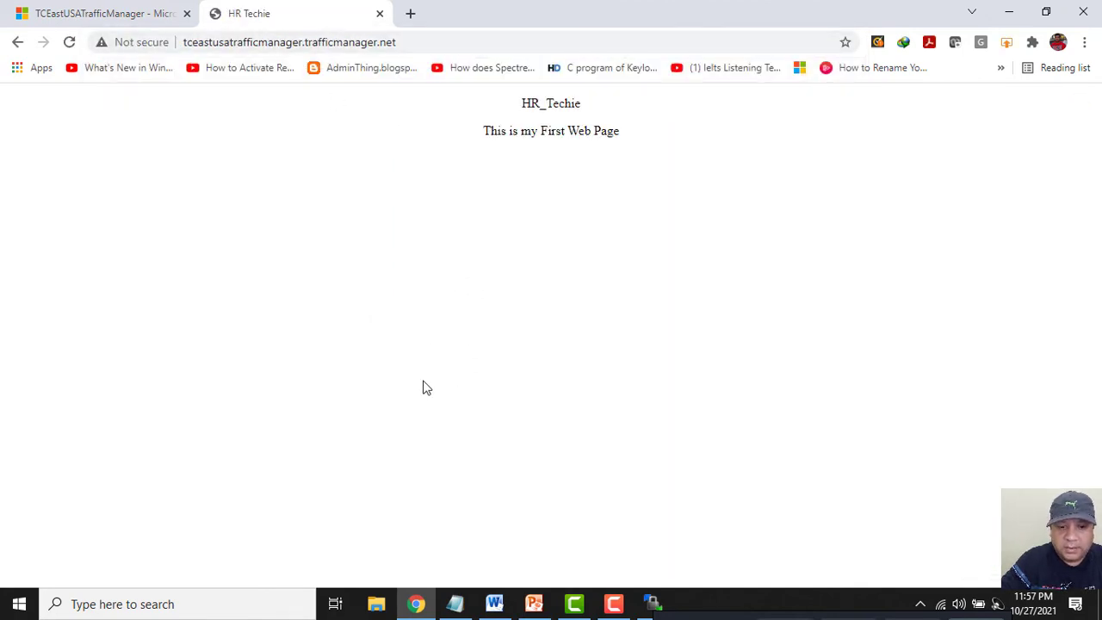
left_click(533, 603)
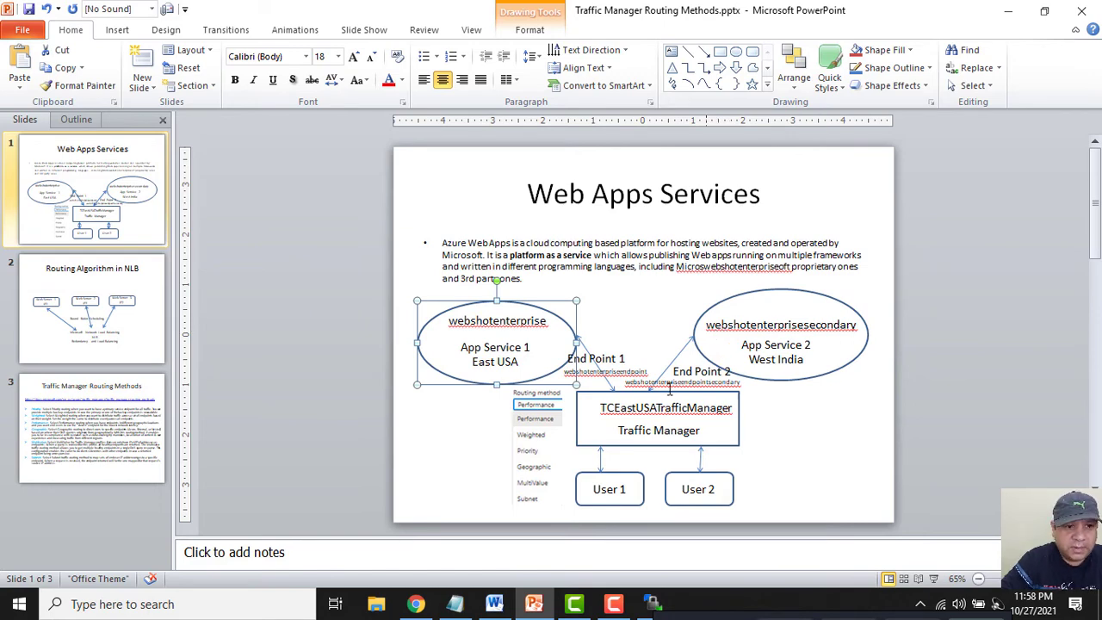
left_click(374, 182)
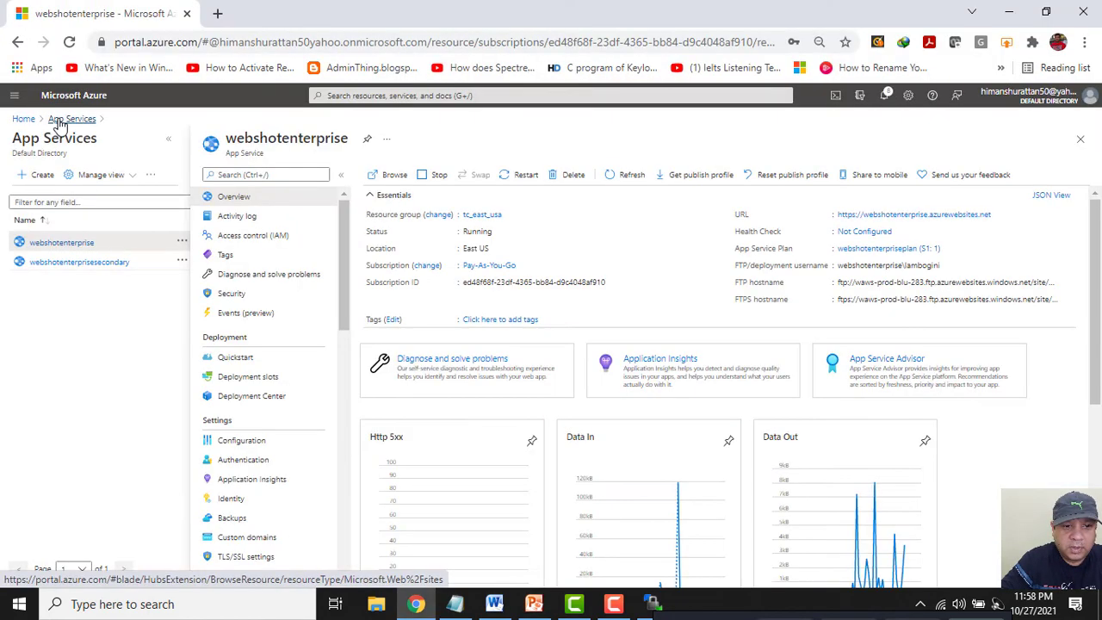
left_click(61, 121)
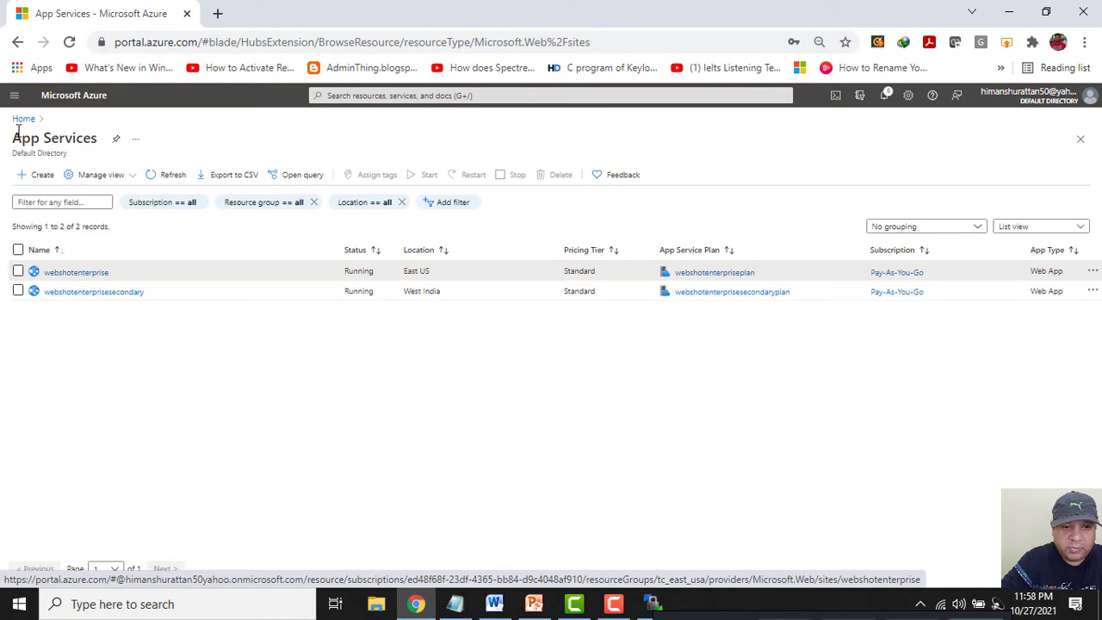
Set webshotenterpriseendpoint to Disabled in TCEastUSATrafficManager's endpoints and save it.
left_click(22, 121)
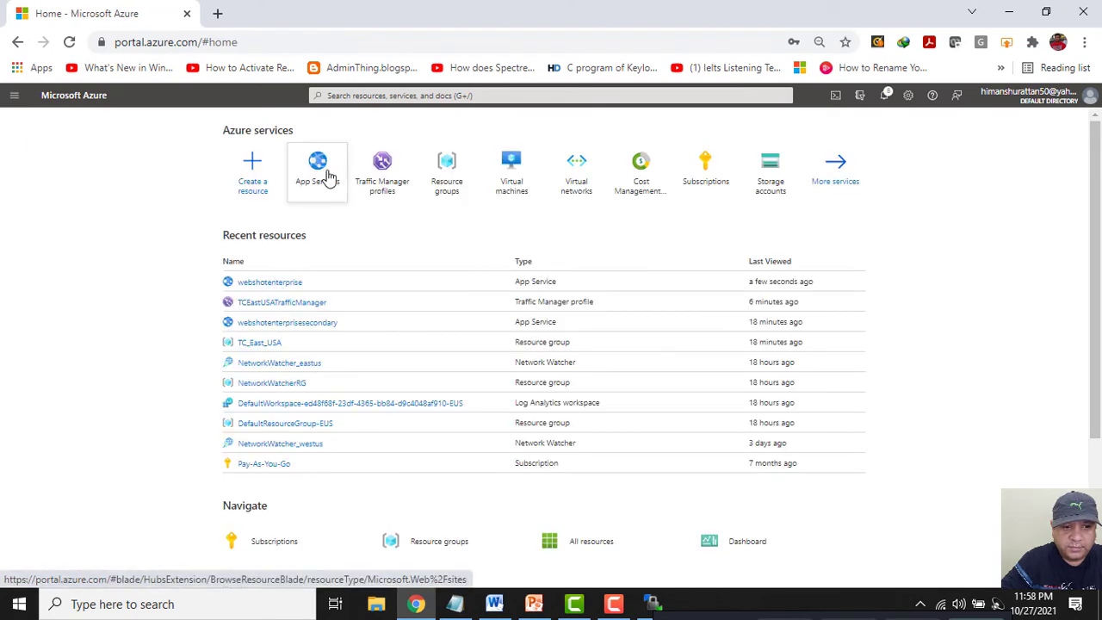
left_click(387, 178)
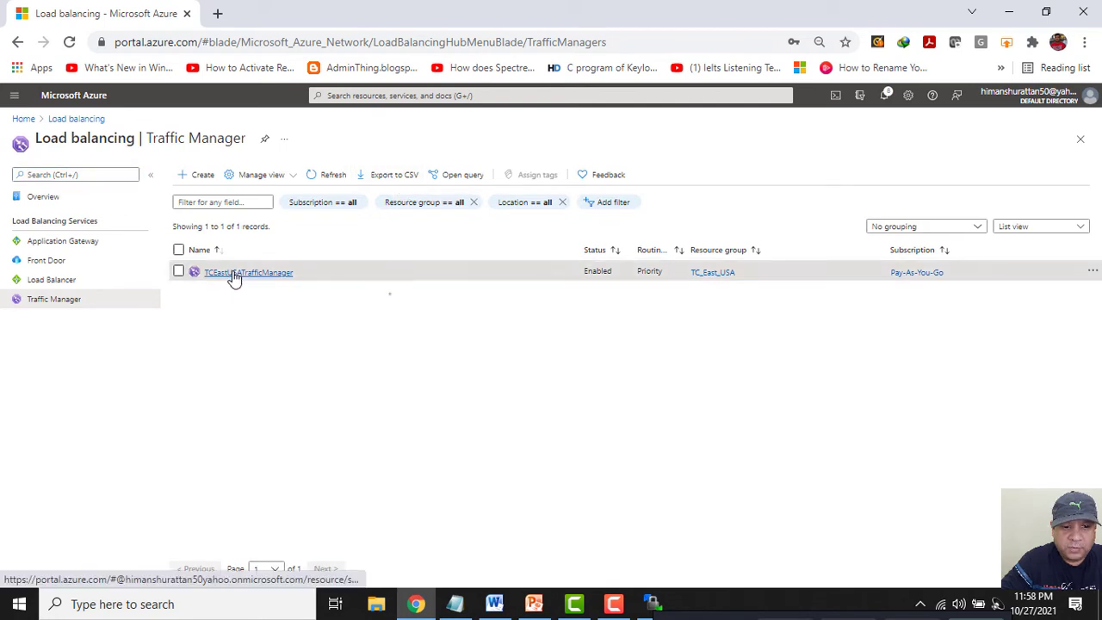
left_click(233, 273)
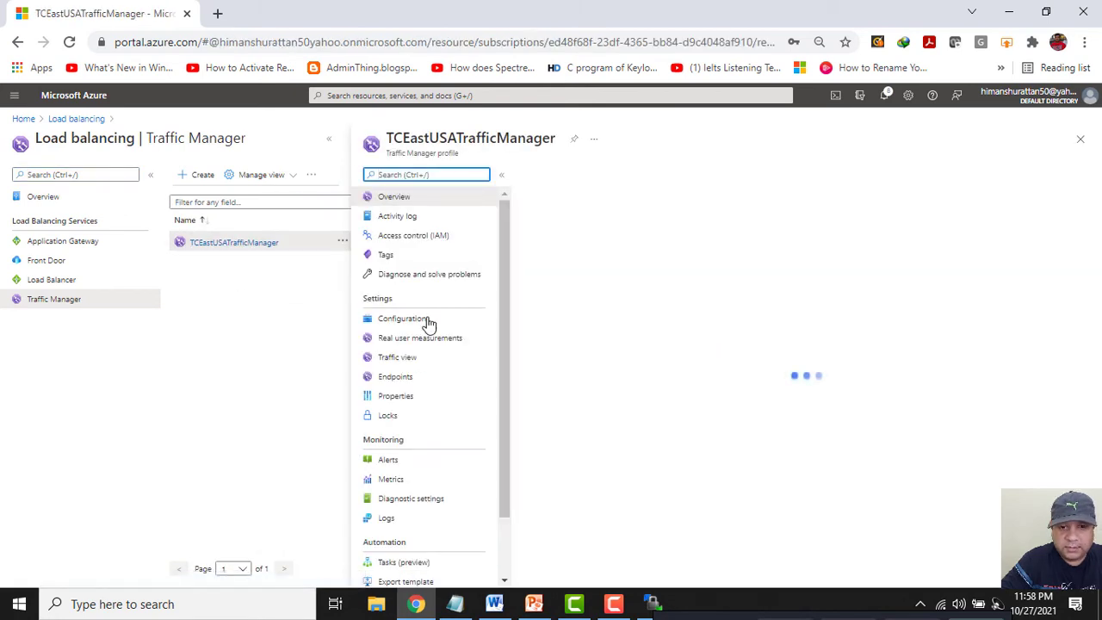
left_click(391, 379)
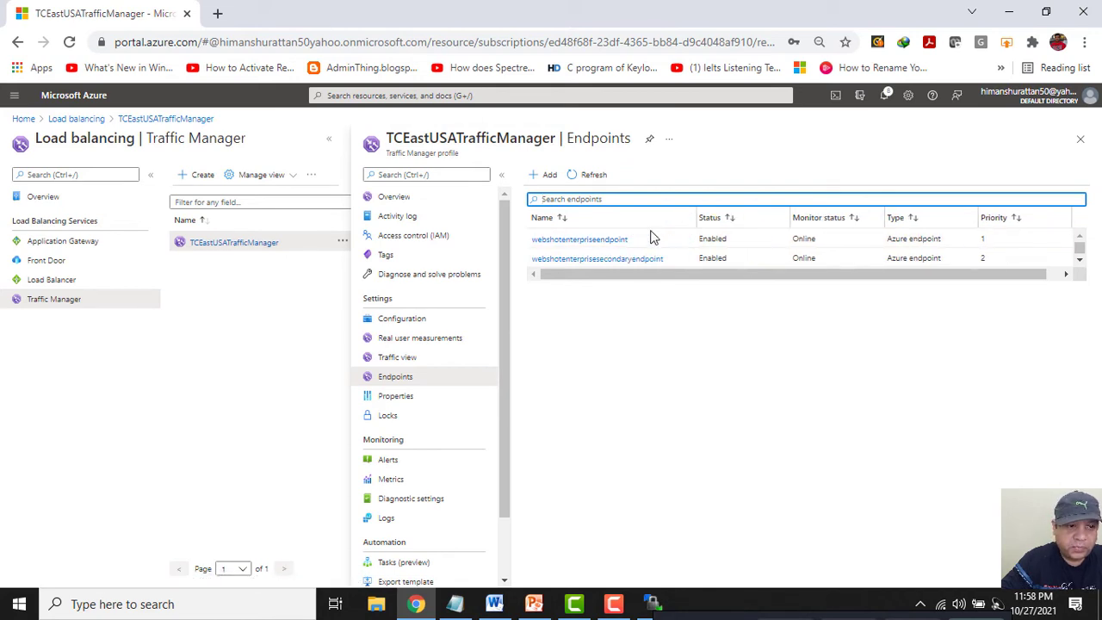
left_click(599, 245)
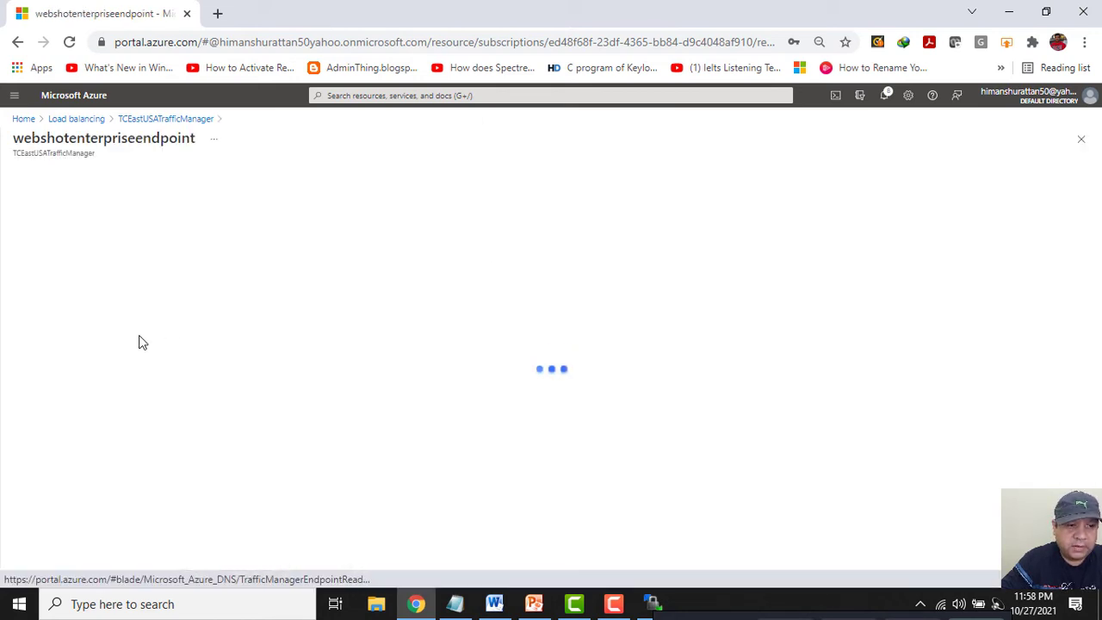
left_click(27, 213)
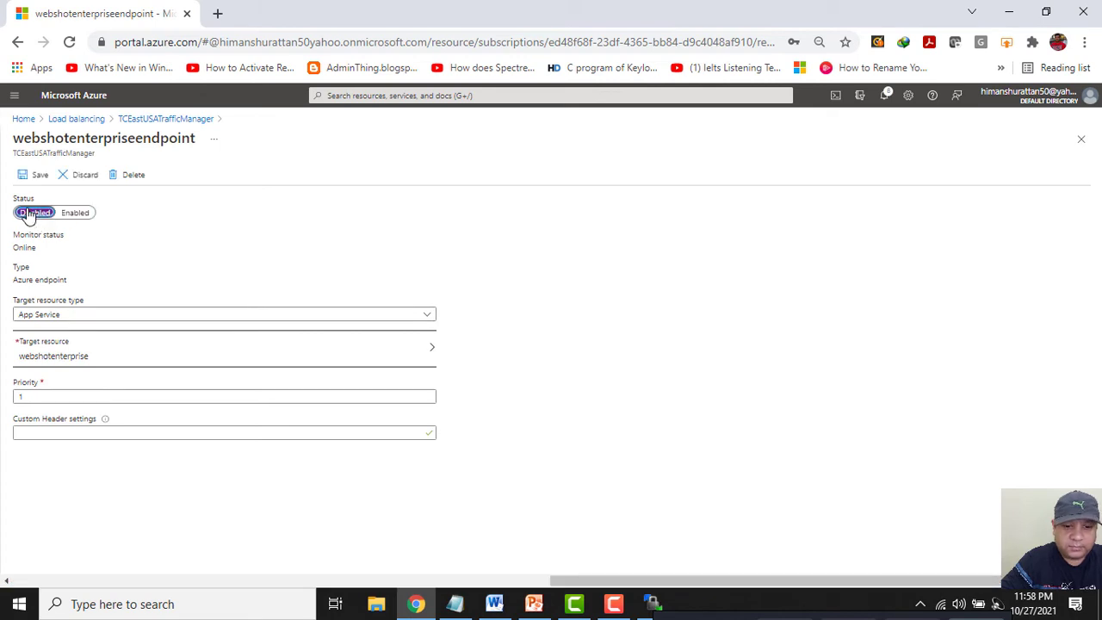
left_click(35, 181)
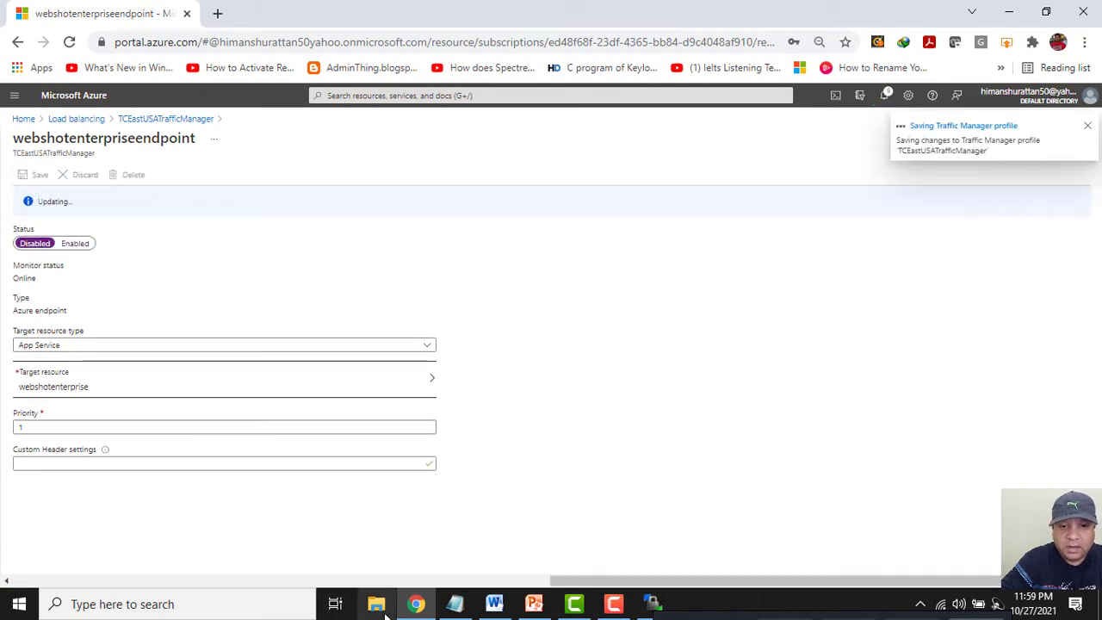
left_click(490, 605)
left_click(490, 605)
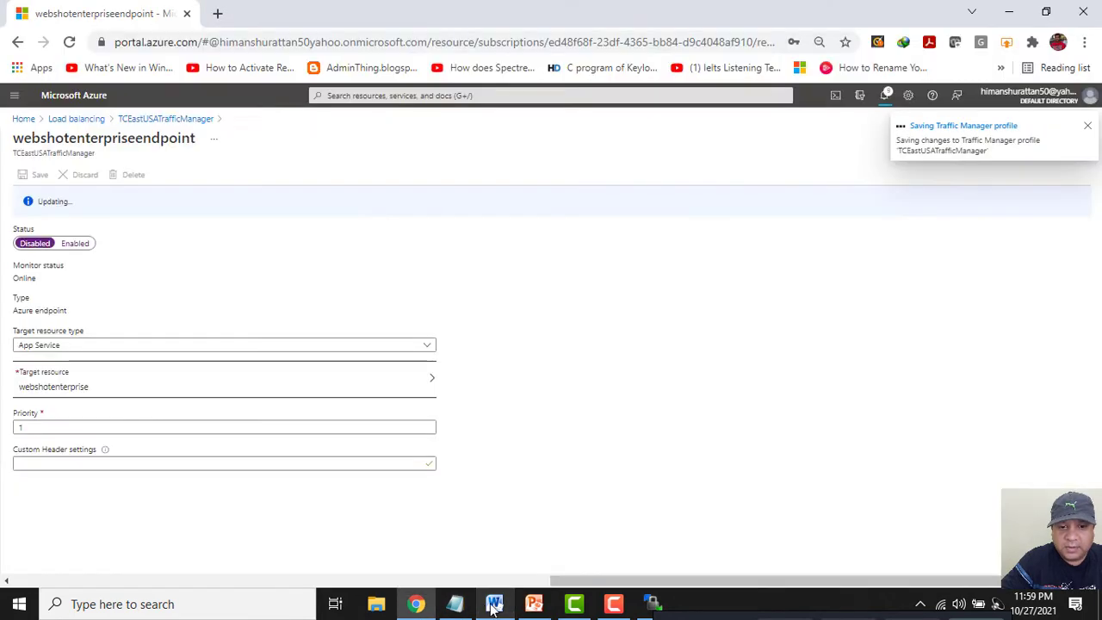
Review the PowerPoint 'Web Apps Services' diagram slide, then return to the Azure endpoint page.
left_click(533, 605)
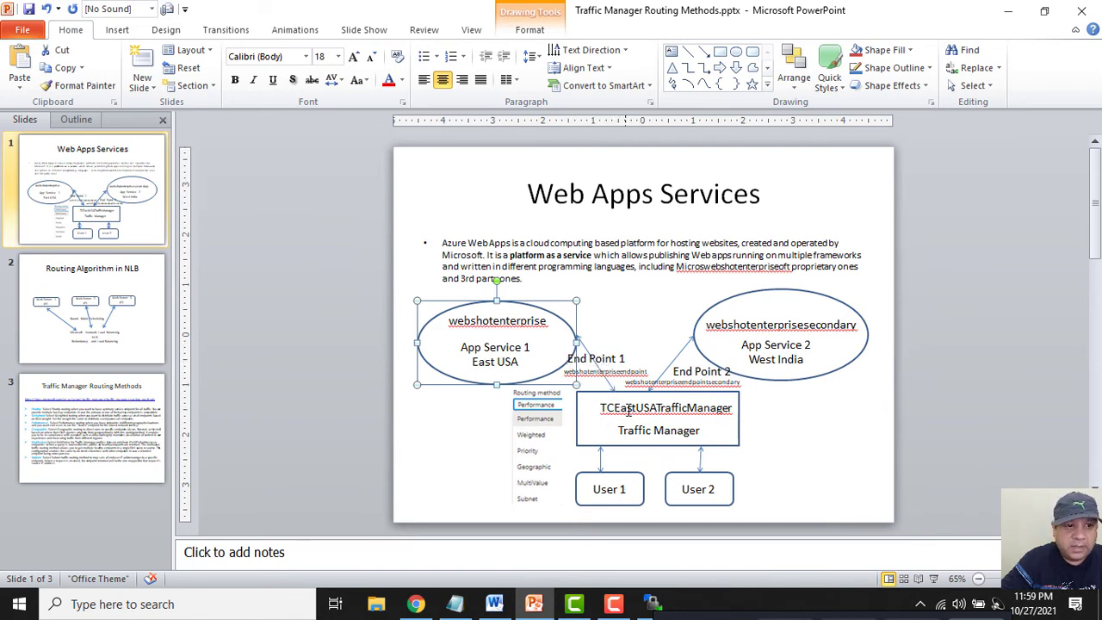
left_click(416, 605)
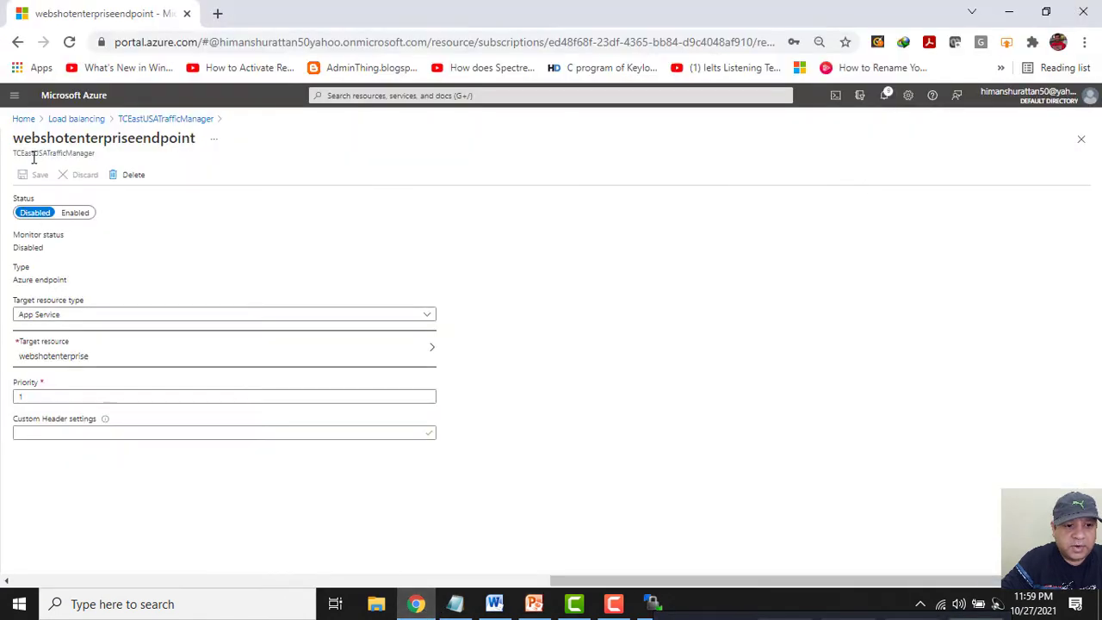
From Load balancing, open TCEastUSATrafficManager, copy its DNS name, and start a new tab.
left_click(65, 121)
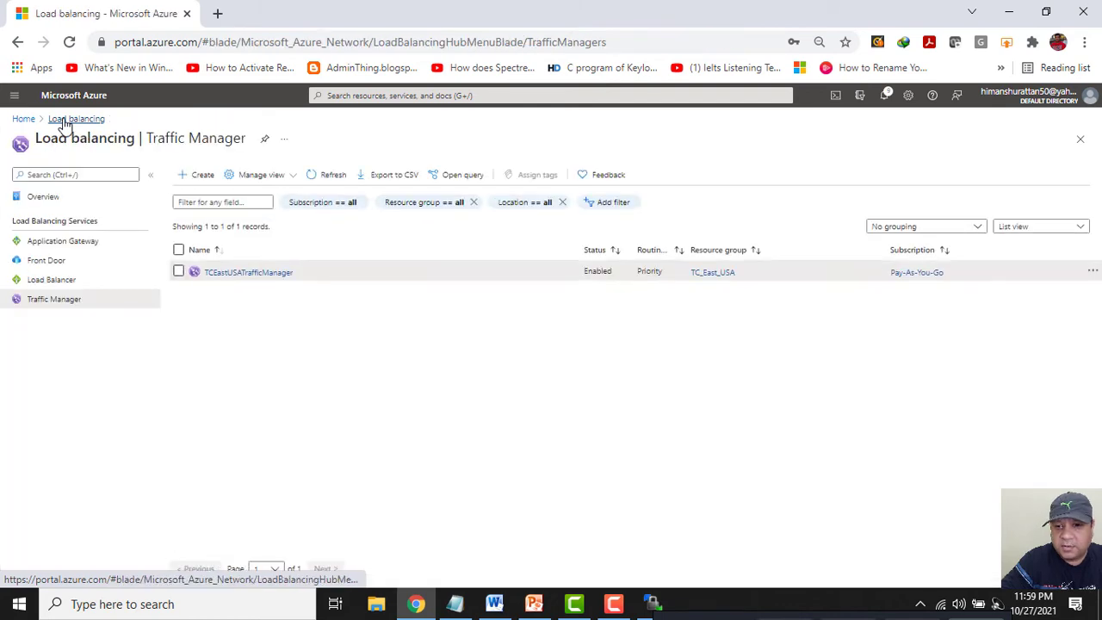
left_click(267, 272)
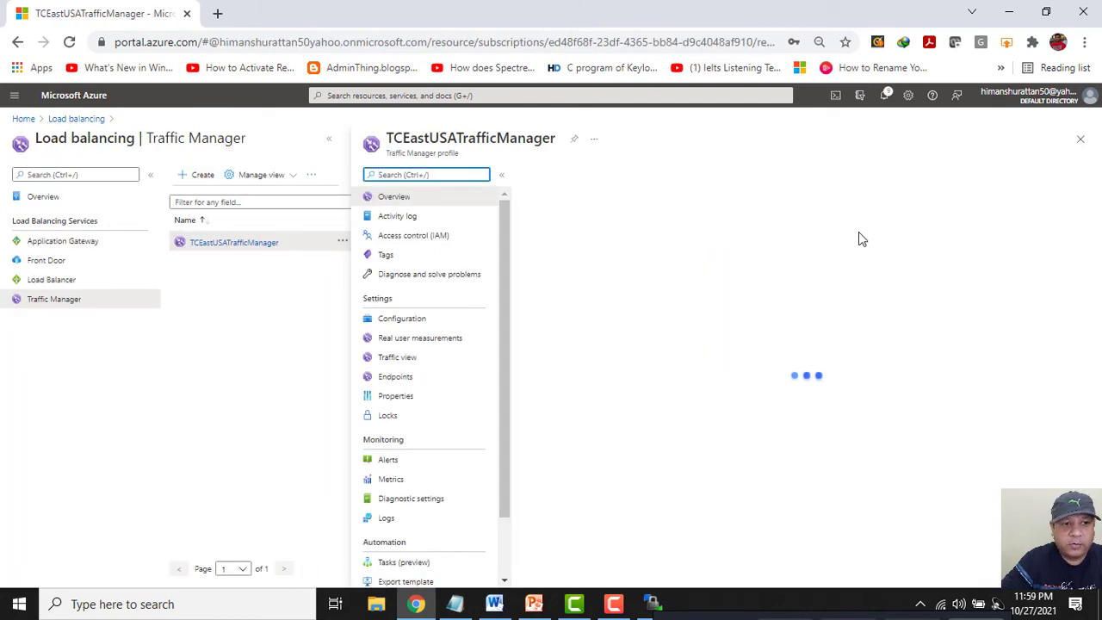
left_click(996, 226)
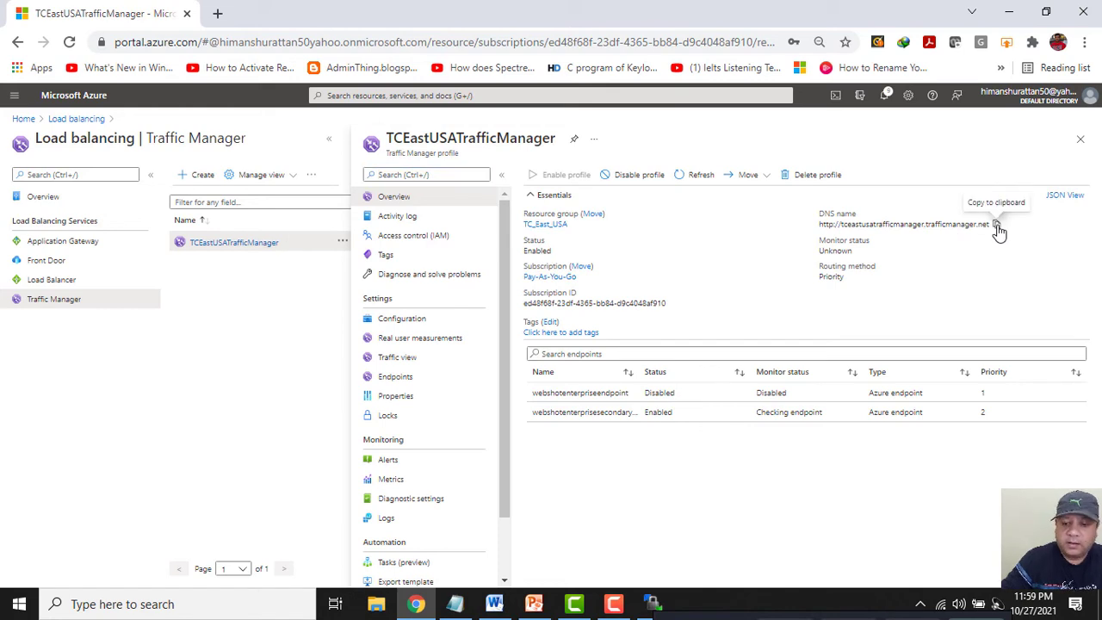
left_click(217, 12)
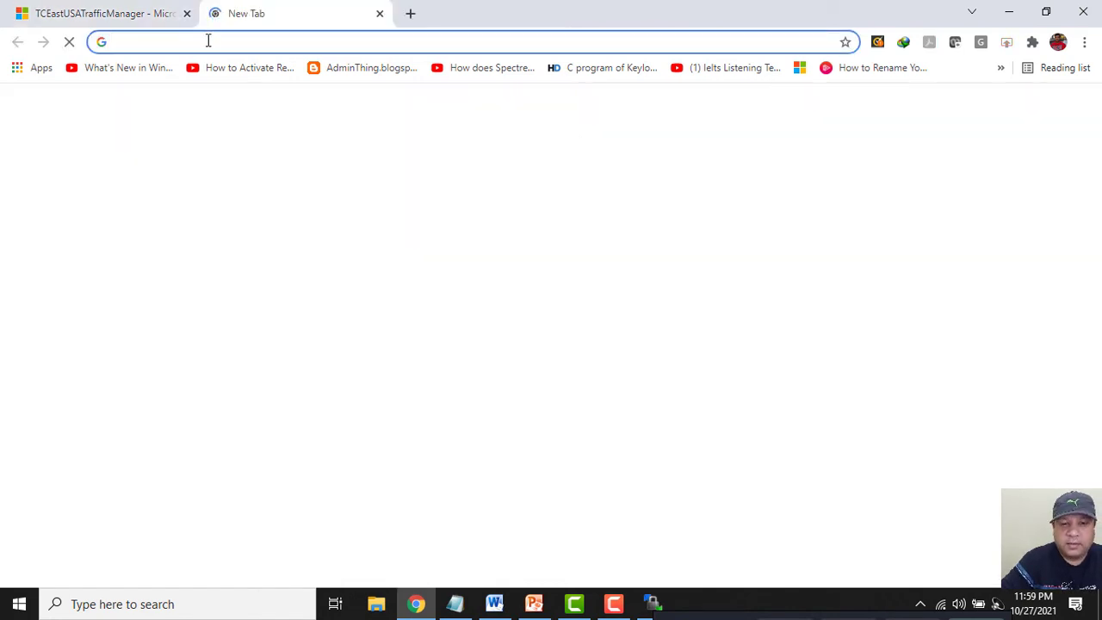
Load the Traffic Manager DNS URL in a new tab, close it, then recopy and reload it.
key("ctrl+v")
key("Return")
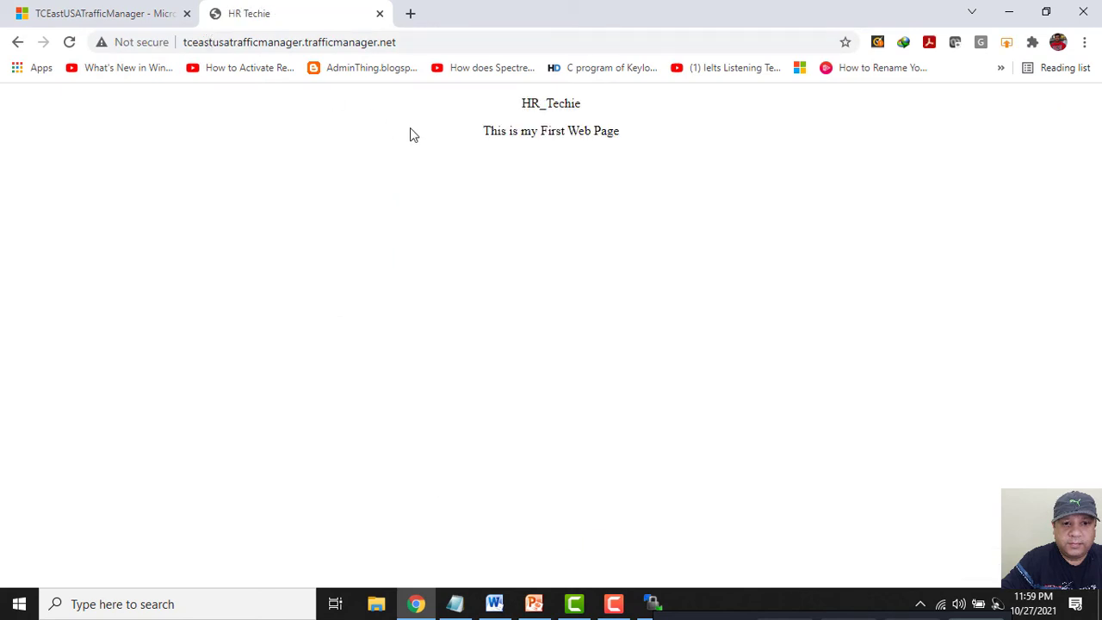
left_click(380, 15)
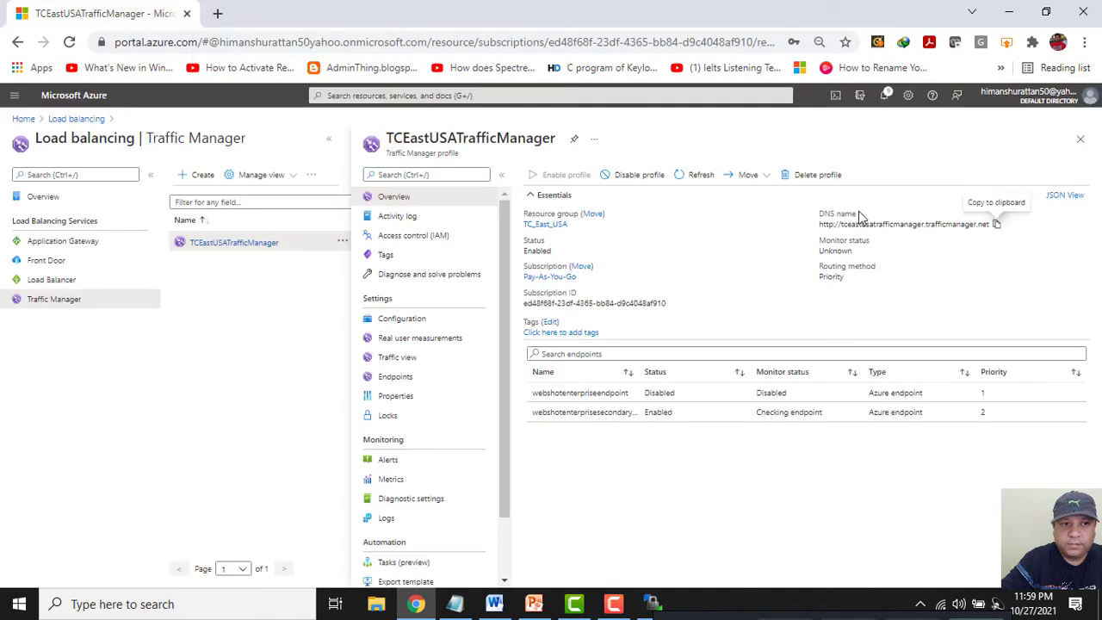
left_click(995, 224)
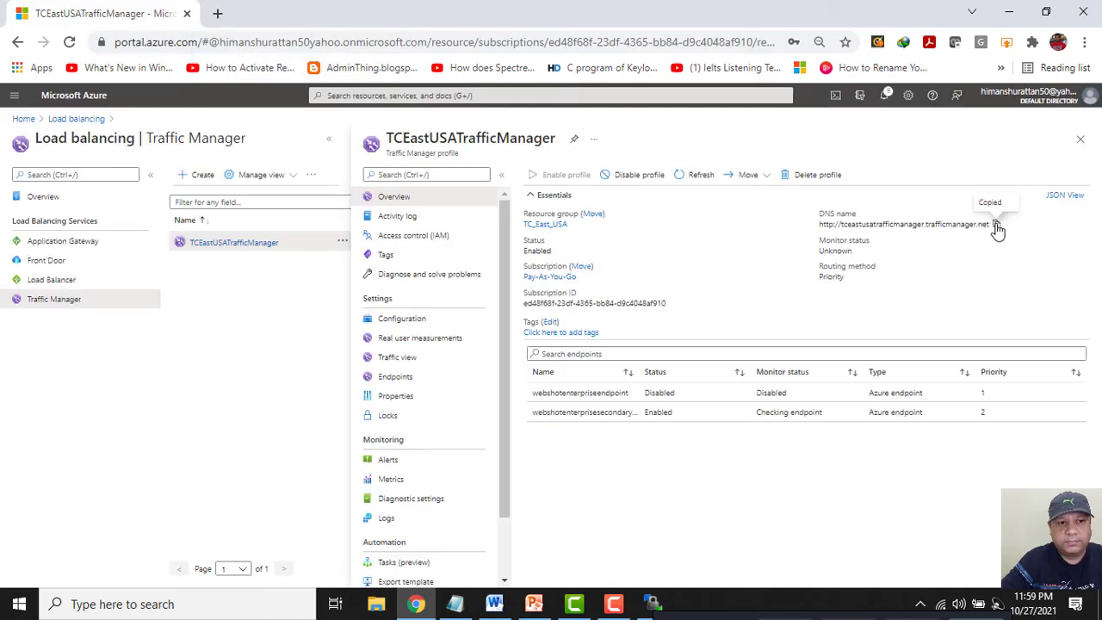
left_click(217, 12)
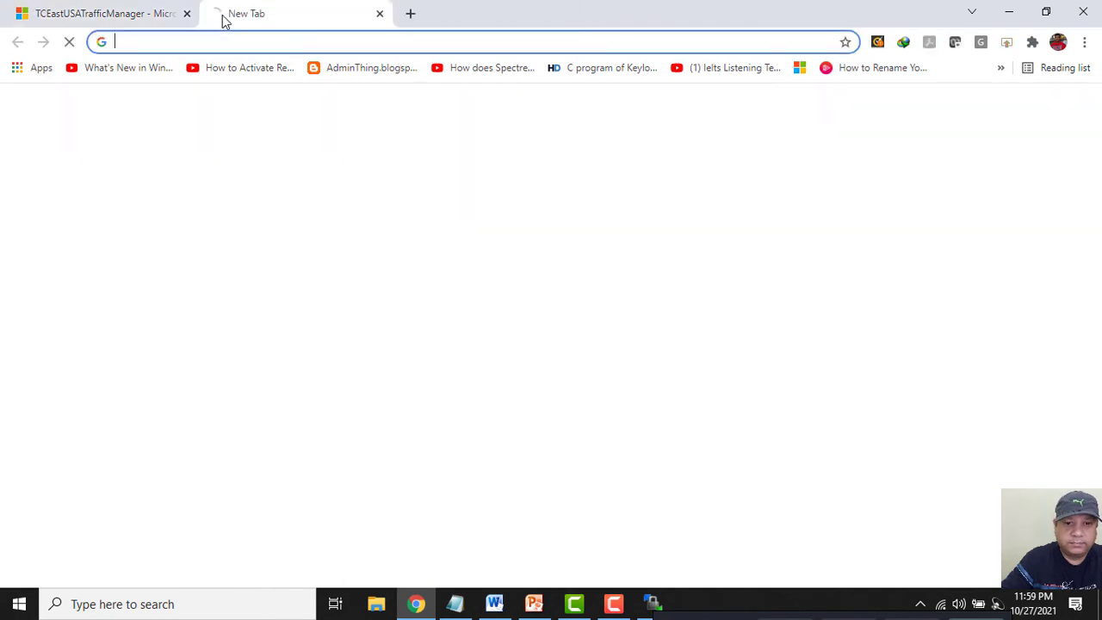
key("ctrl+v")
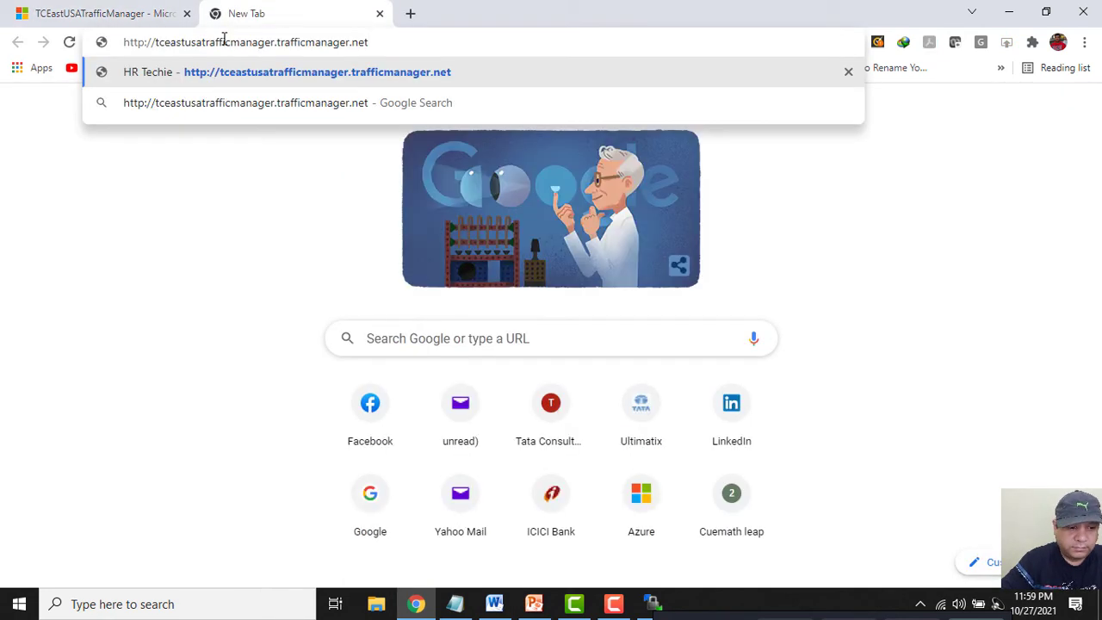
key("Return")
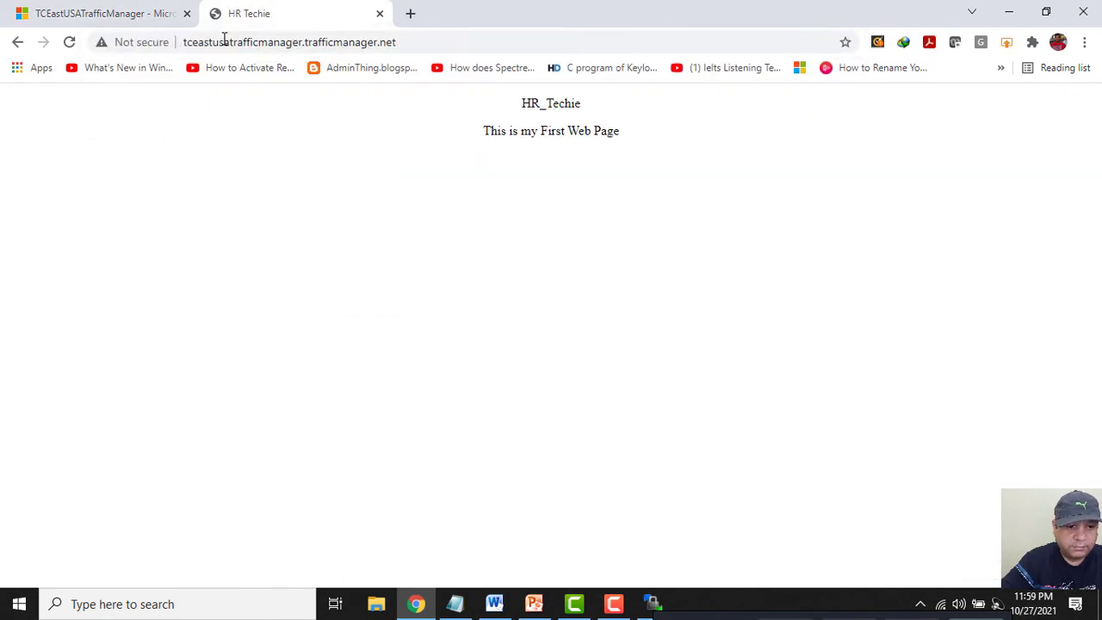
Launch Command Prompt via Run with cmd, then close the HR Techie page.
right_click(11, 613)
left_click(52, 523)
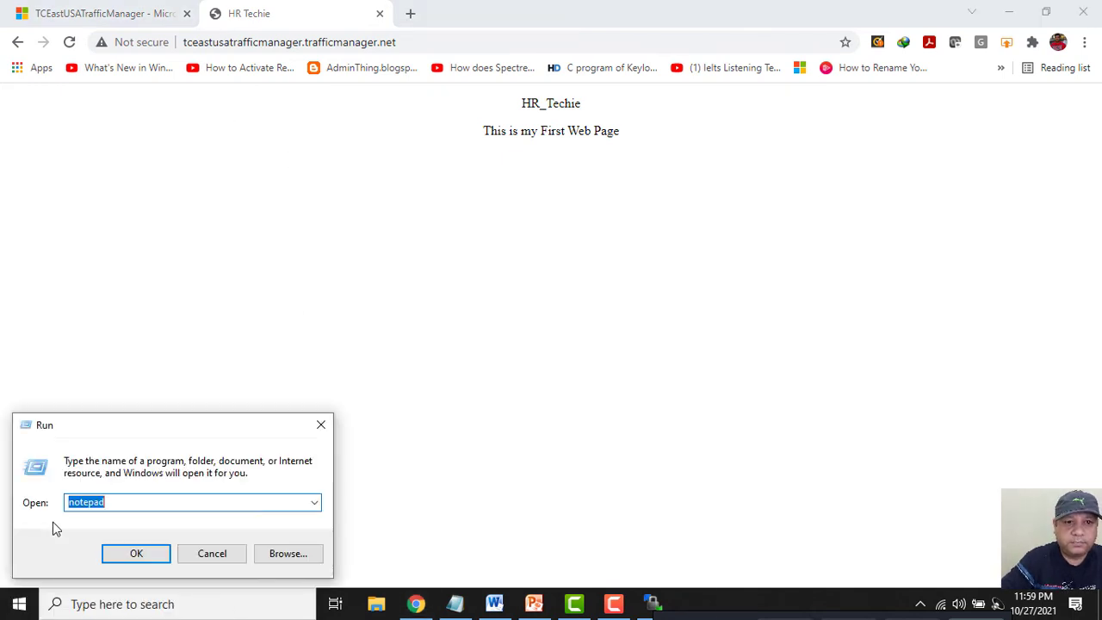
type("cmd")
left_click(137, 552)
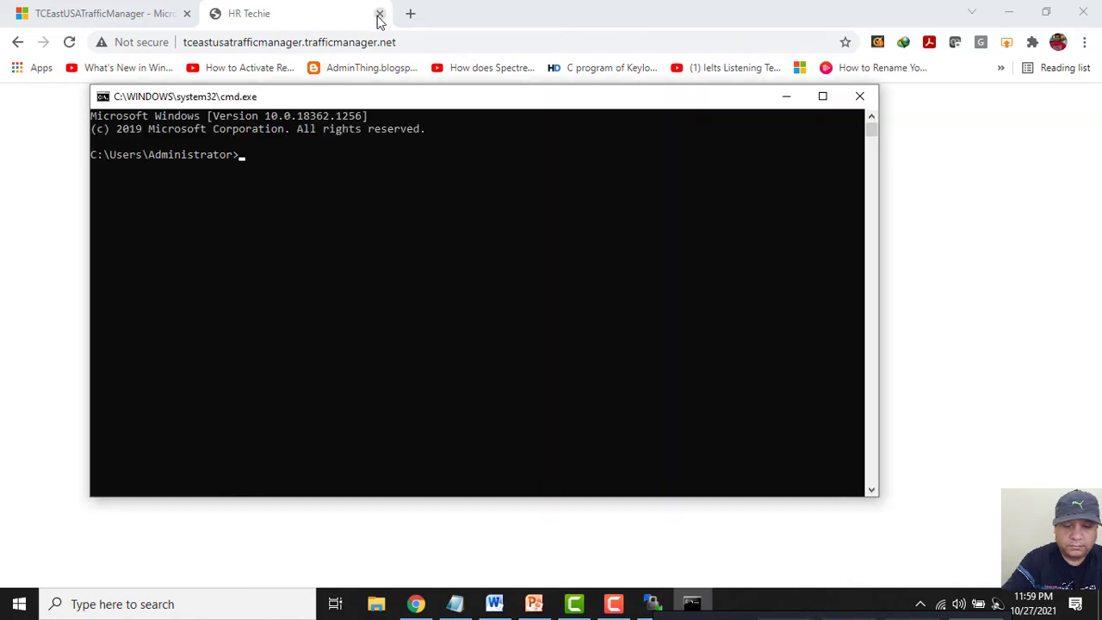
left_click(377, 17)
left_click(379, 15)
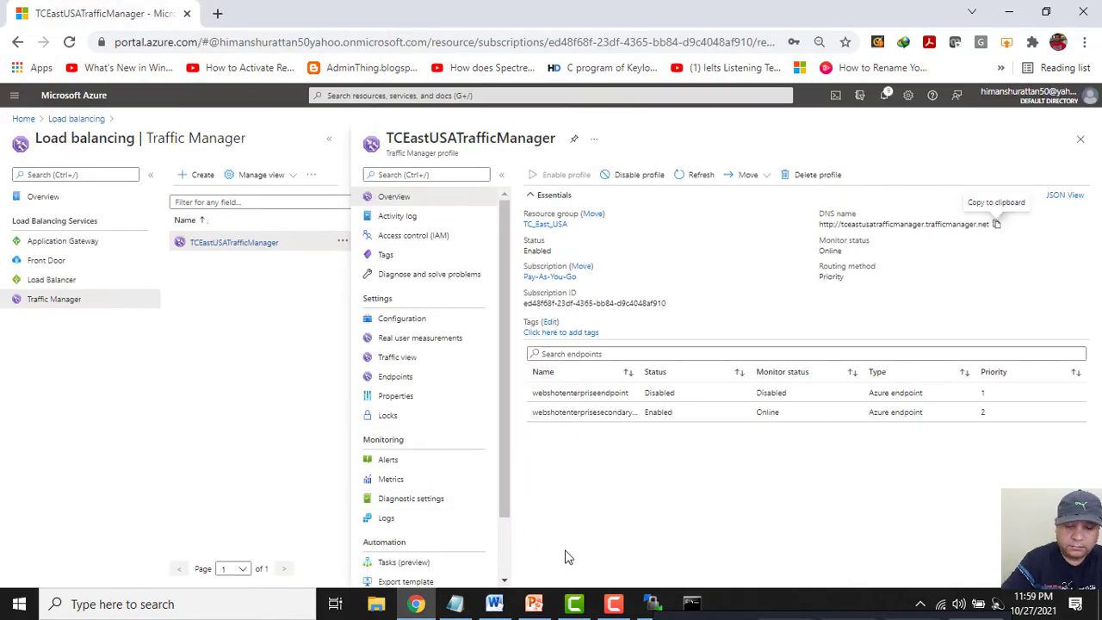
Flush the DNS resolver cache in Command Prompt with ipconfig /flushdns.
left_click(691, 603)
left_click(544, 336)
type("i")
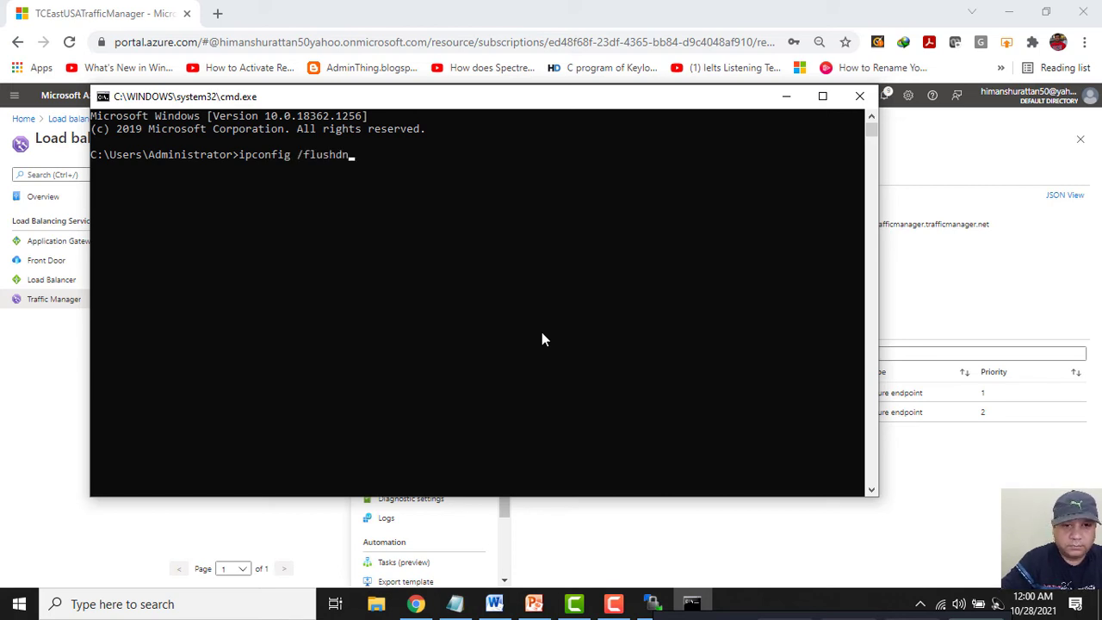
key("Return")
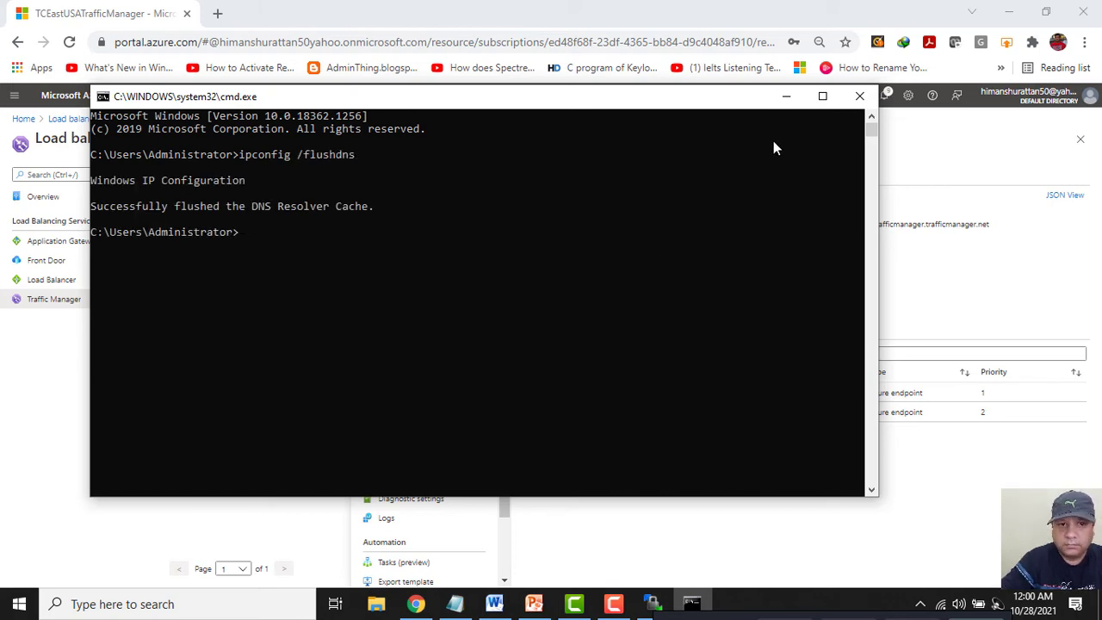
Minimize Command Prompt, recopy the Traffic Manager DNS name, and start a new tab.
left_click(786, 96)
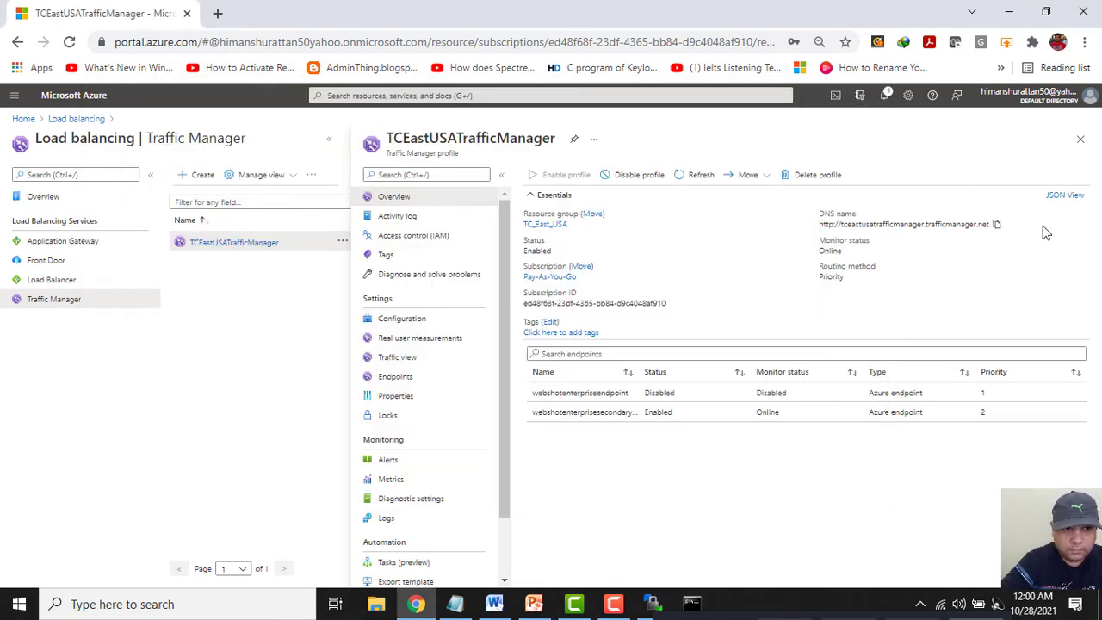
left_click(996, 224)
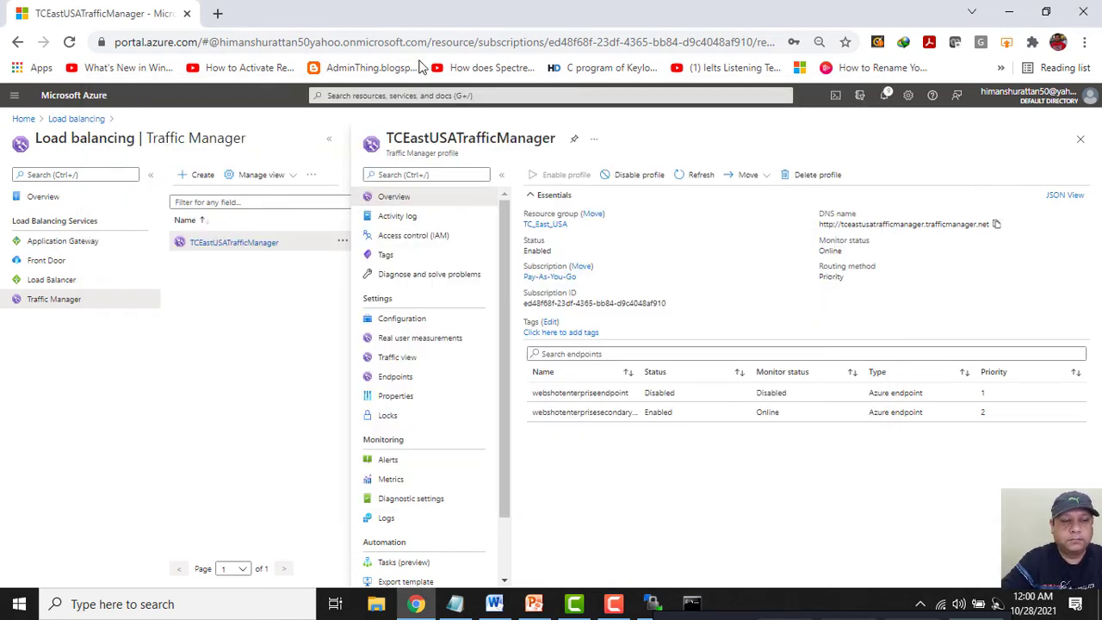
left_click(217, 13)
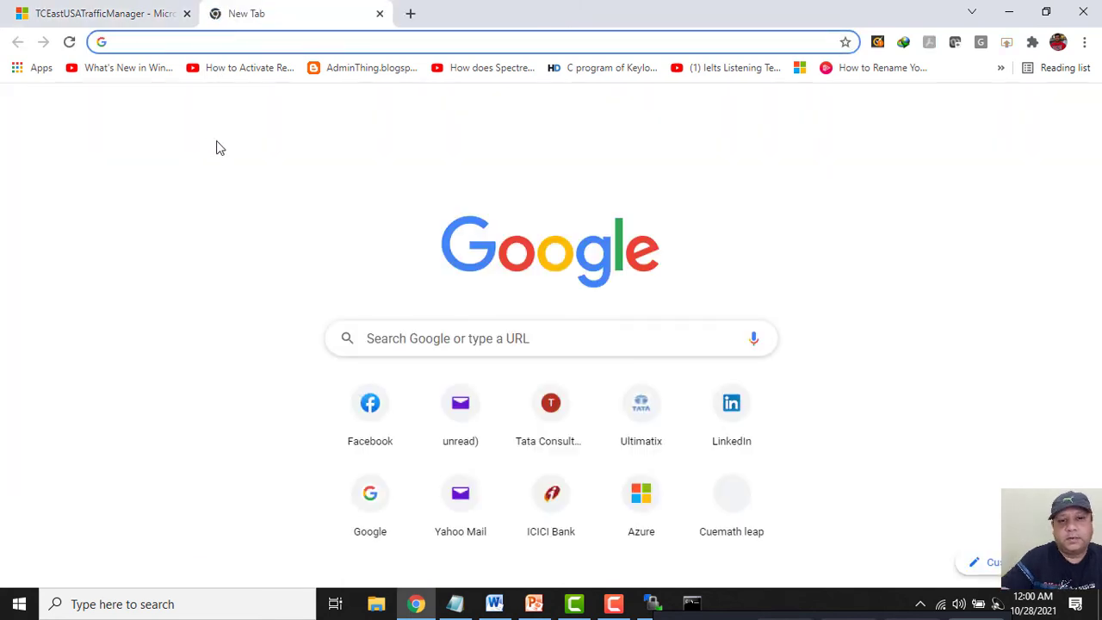
Load the Traffic Manager URL, confirm 'This is my Second Web Page', then close it.
key("ctrl+v")
key("Return")
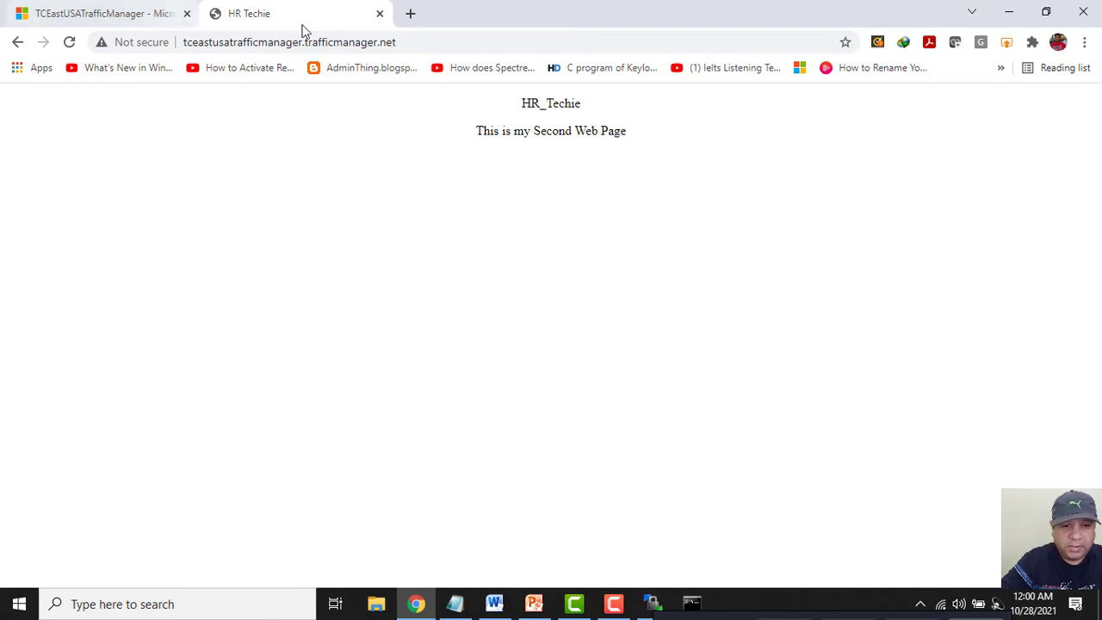
left_click(378, 14)
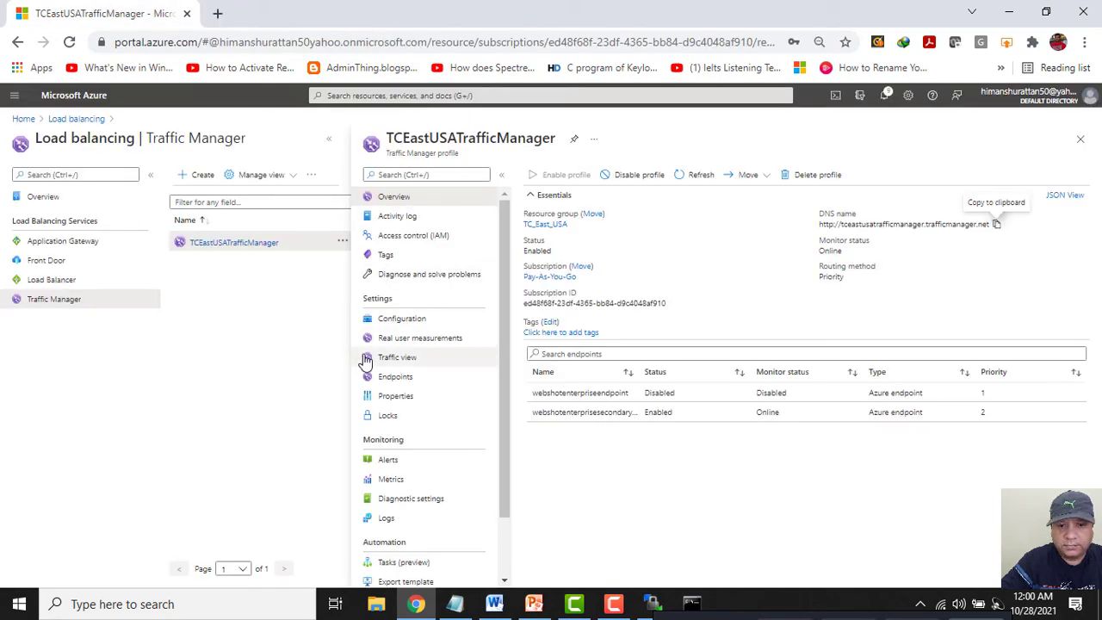
Set webshotenterpriseendpoint's status back to Enabled, save, and return to the Azure home page.
left_click(397, 377)
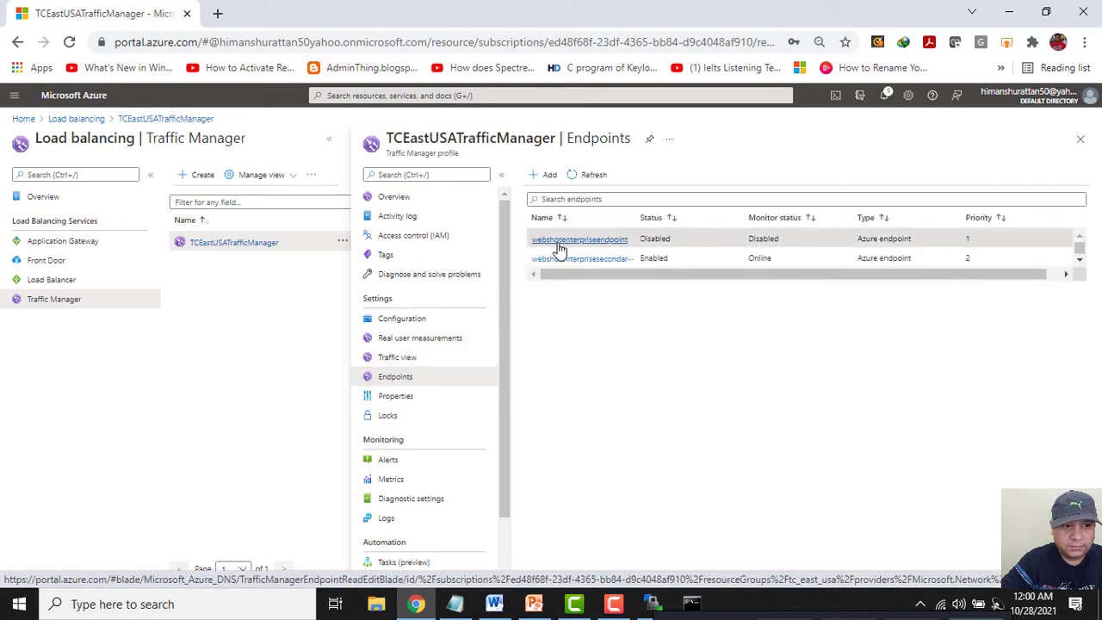
left_click(558, 243)
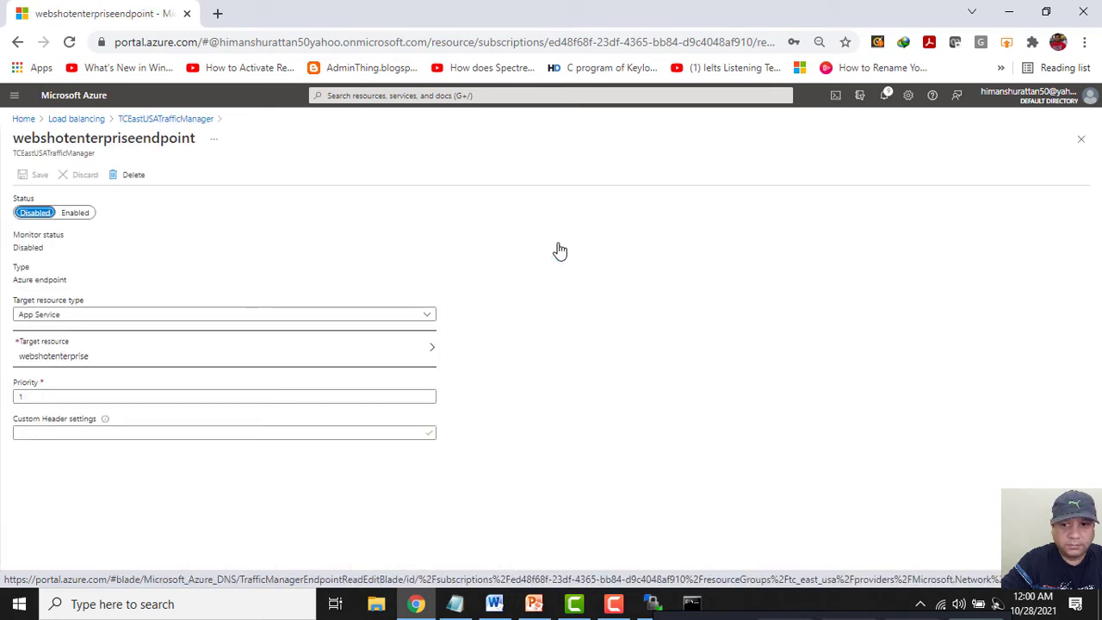
left_click(76, 213)
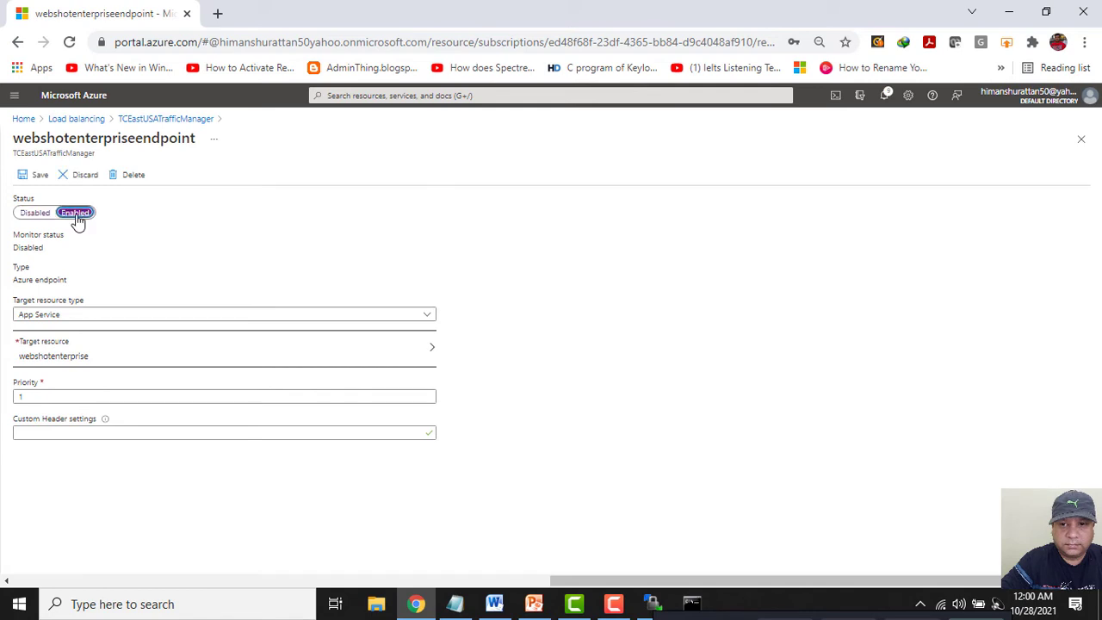
left_click(32, 178)
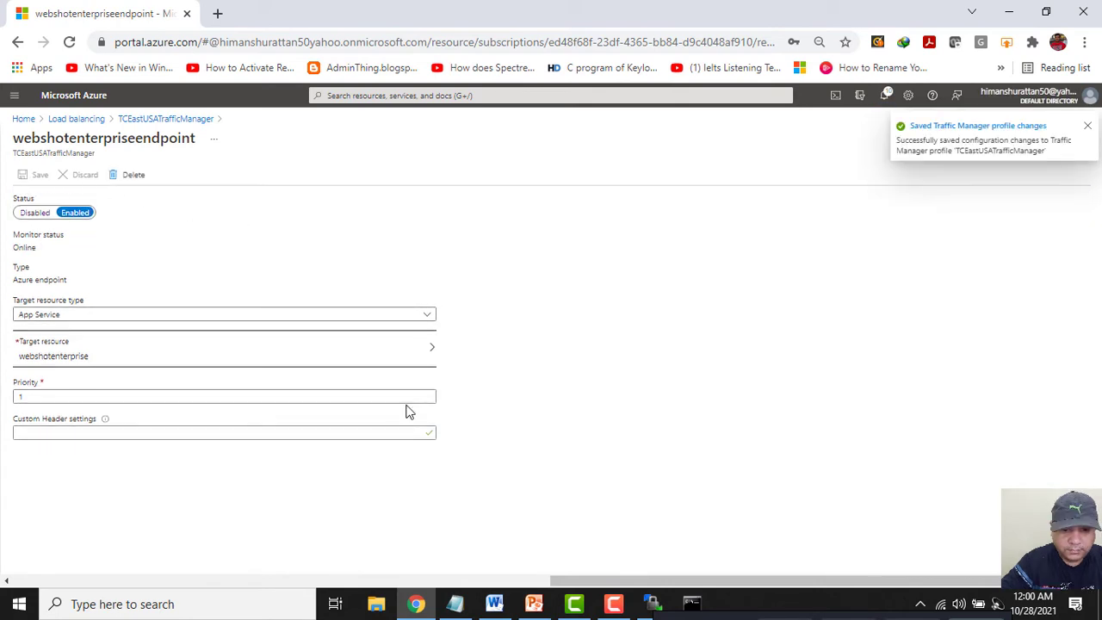
left_click(23, 119)
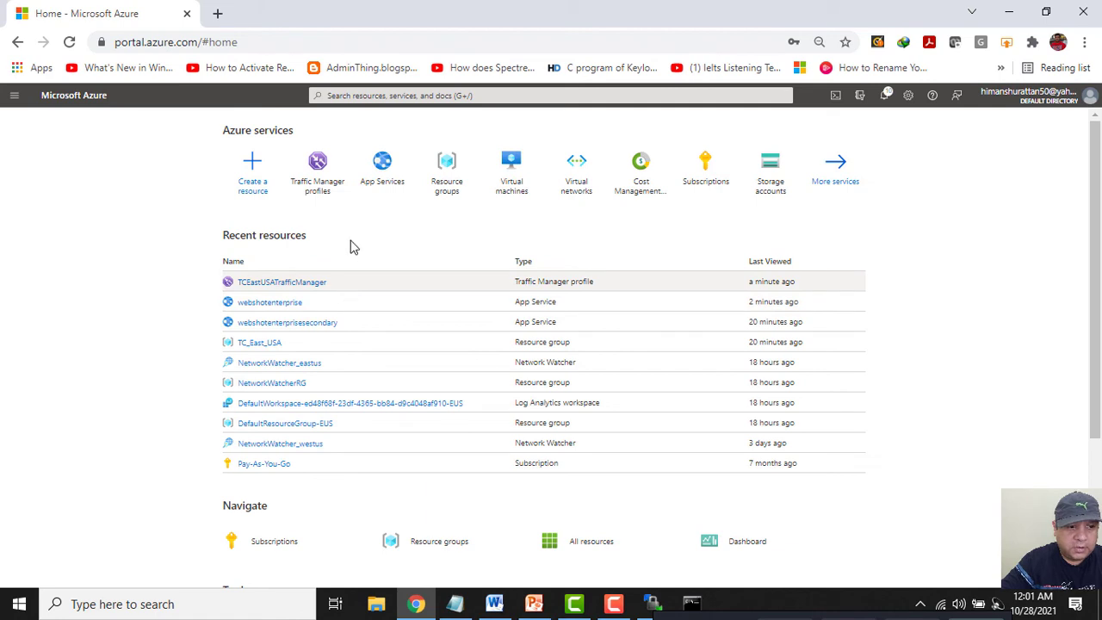
Copy the webshotenterprise App Service URL from its Overview and start a new tab.
left_click(382, 164)
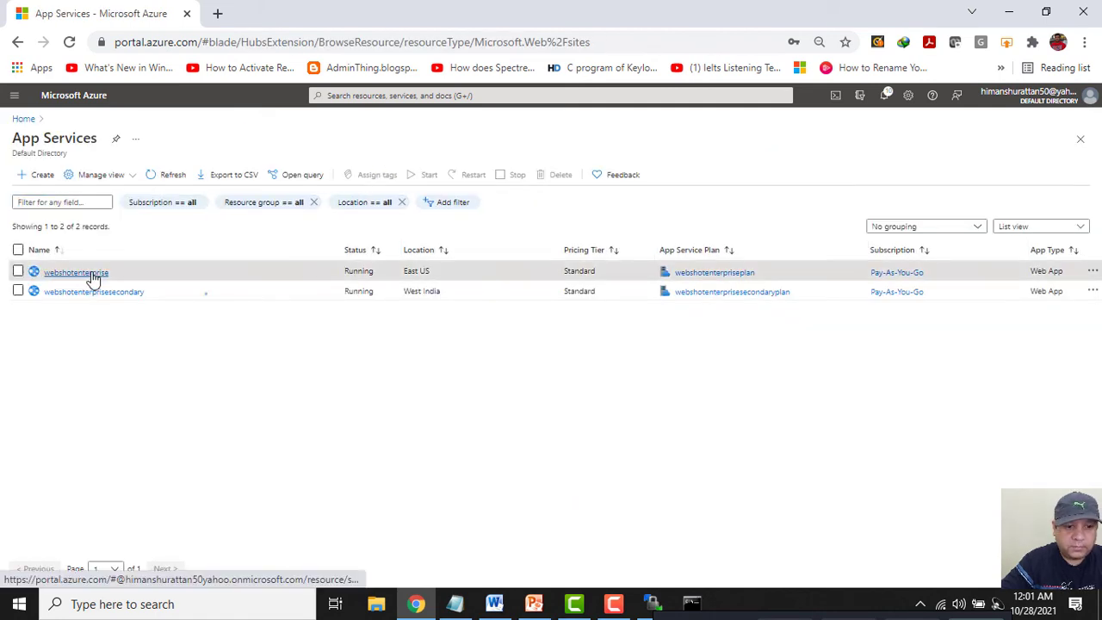
left_click(86, 273)
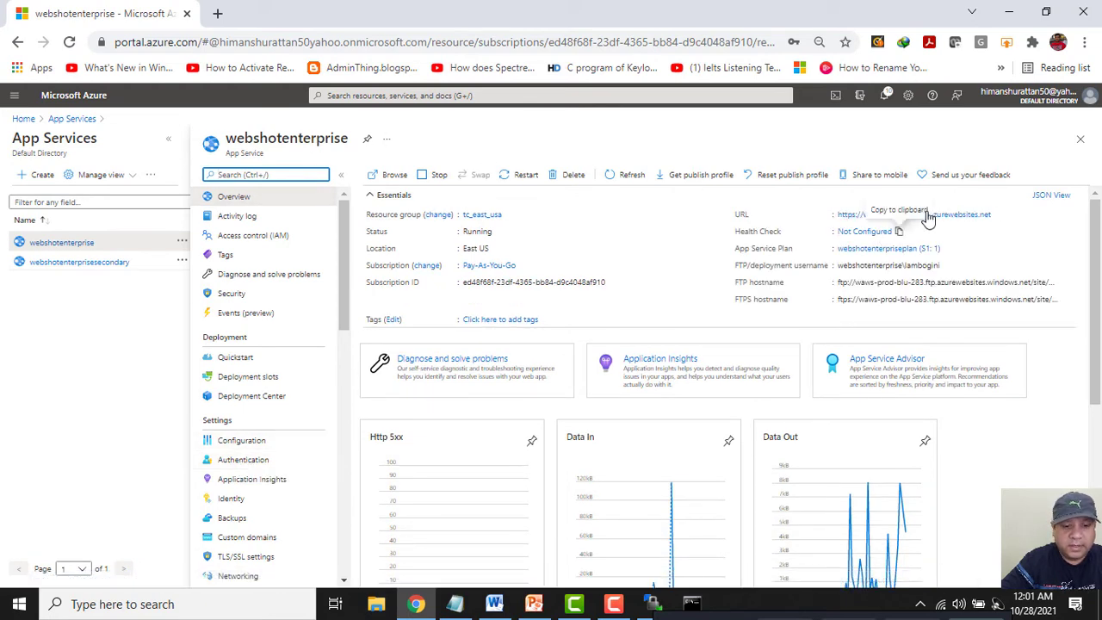
left_click(997, 214)
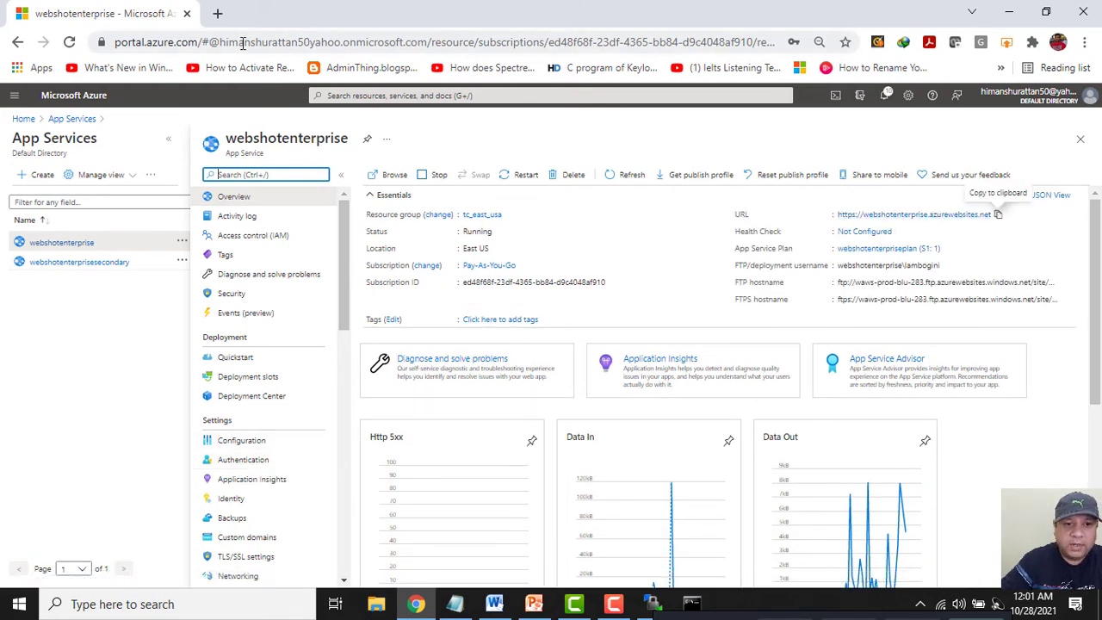
left_click(217, 13)
key("ctrl+v")
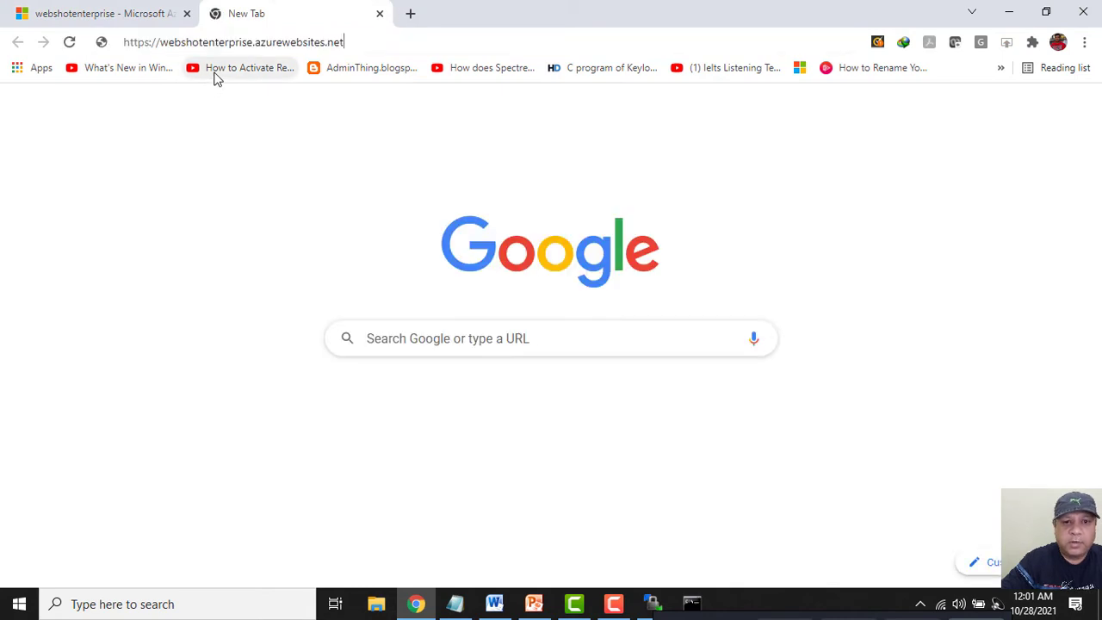
left_click(216, 75)
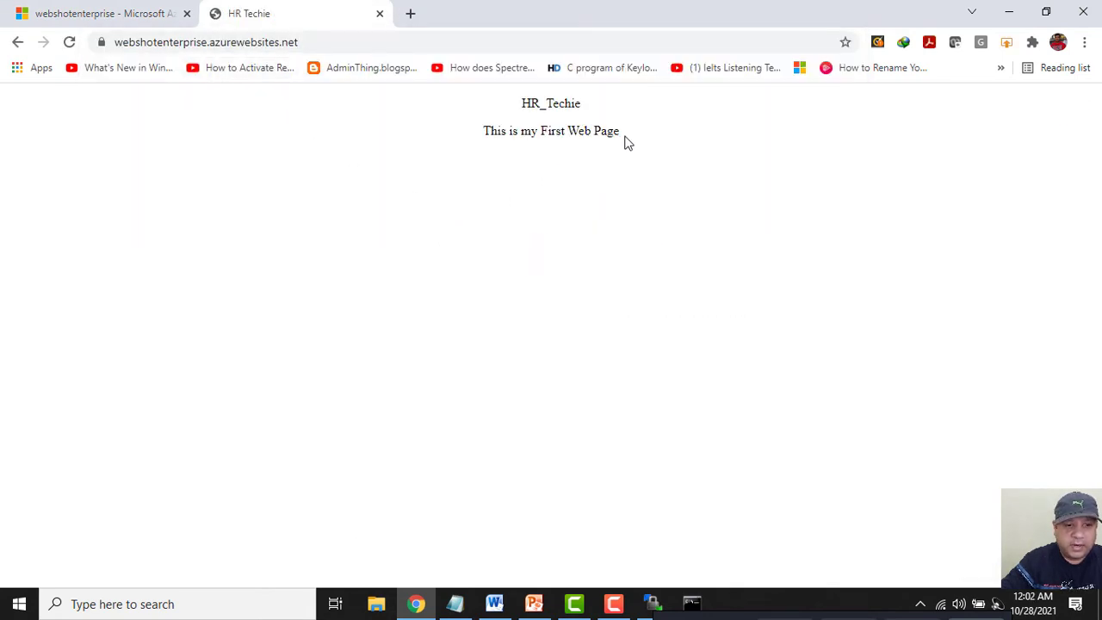
left_click_drag(624, 138, 474, 130)
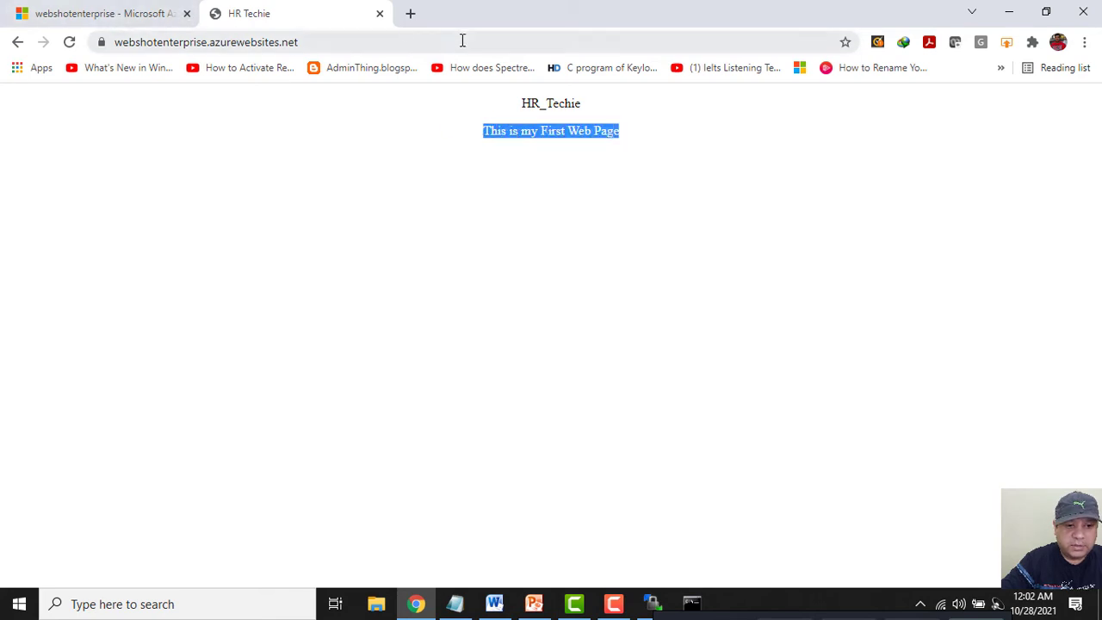
Close the site tab and begin adding an identity provider under the app's Authentication.
left_click(379, 15)
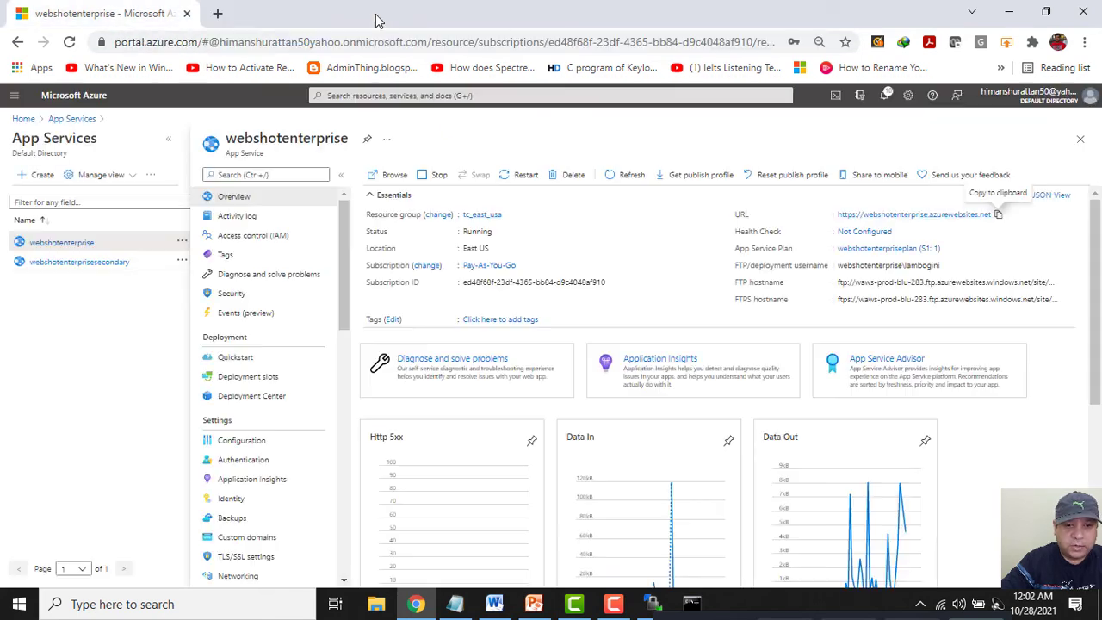
left_click(241, 463)
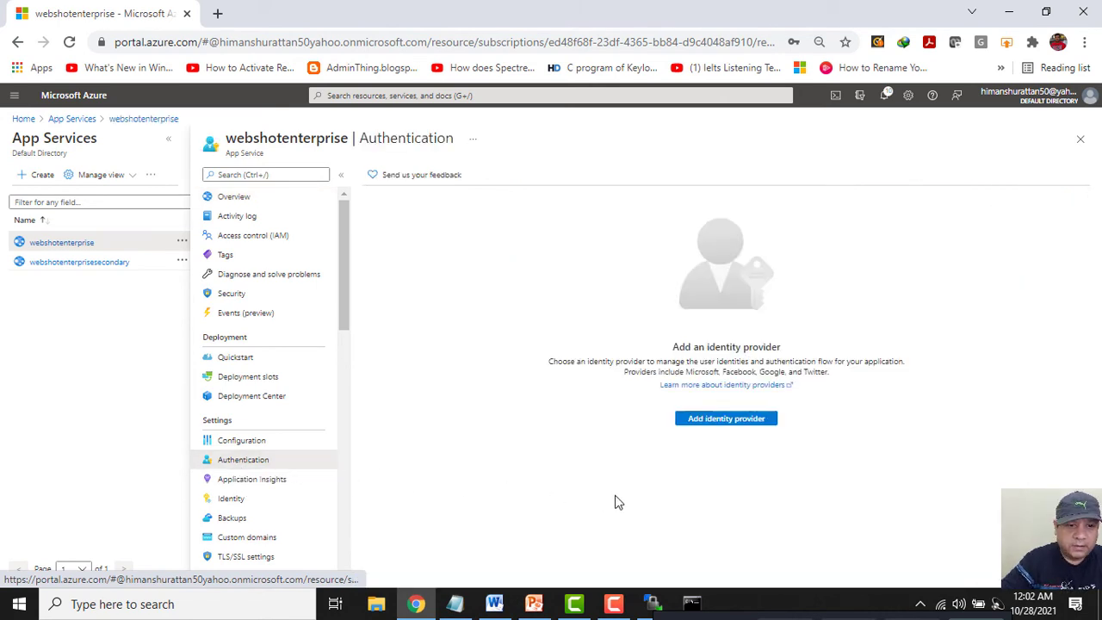
left_click(702, 421)
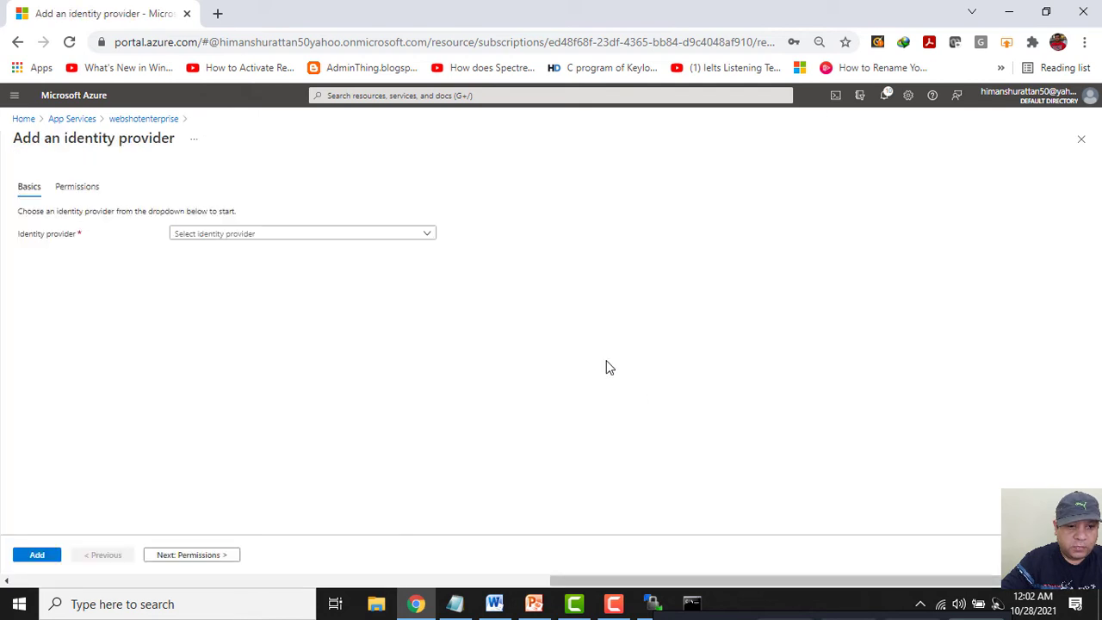
Add Microsoft as identity provider using the existing webshotenterprise app registration.
left_click(426, 237)
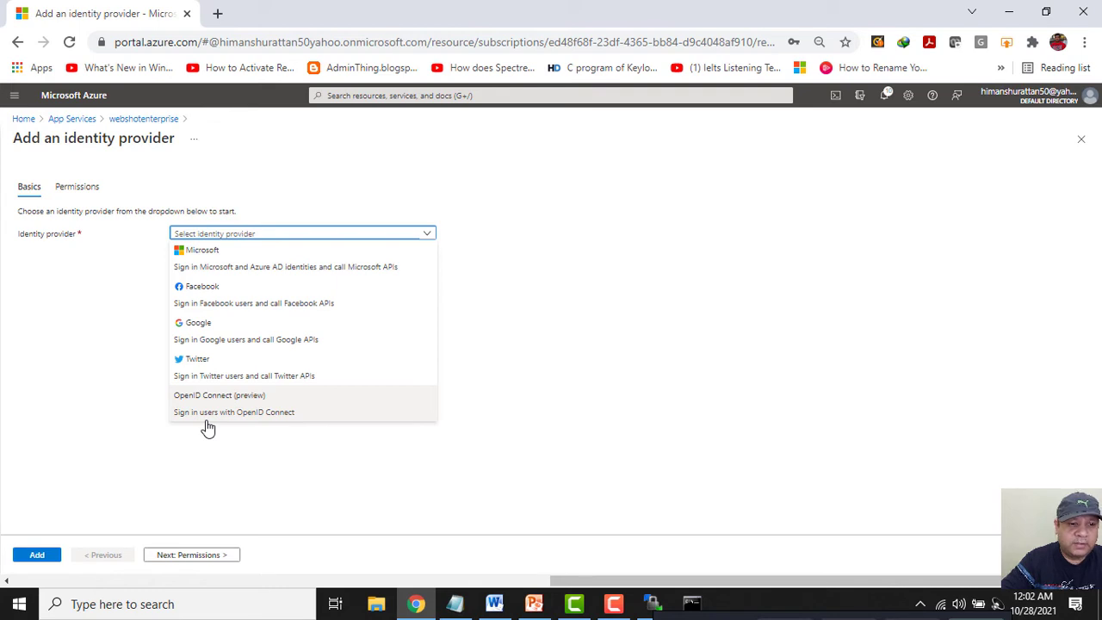
left_click(246, 269)
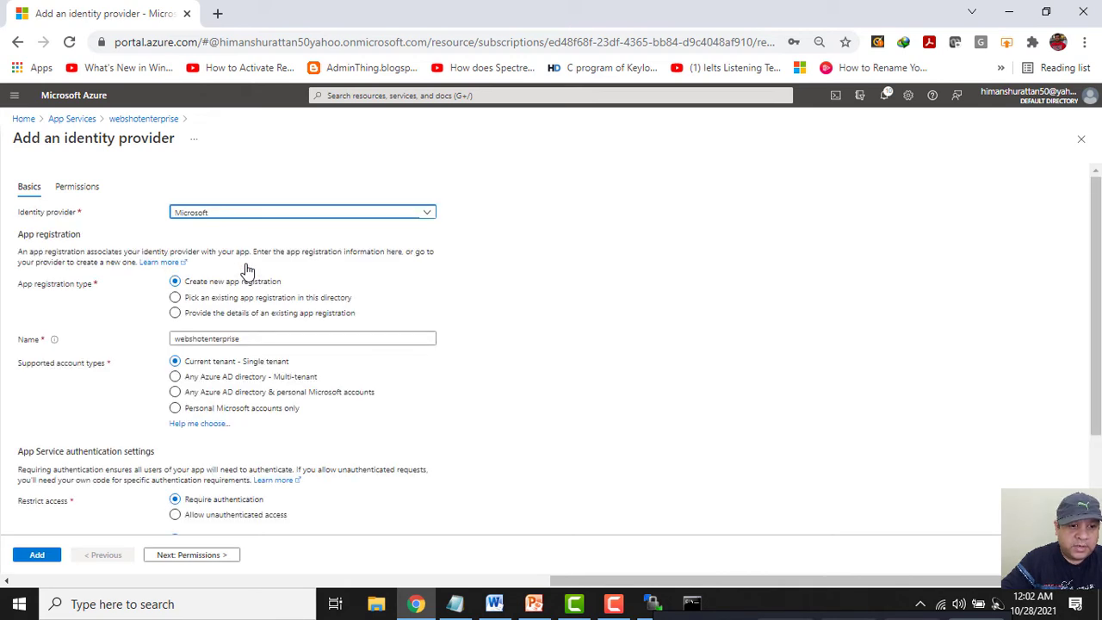
left_click(176, 298)
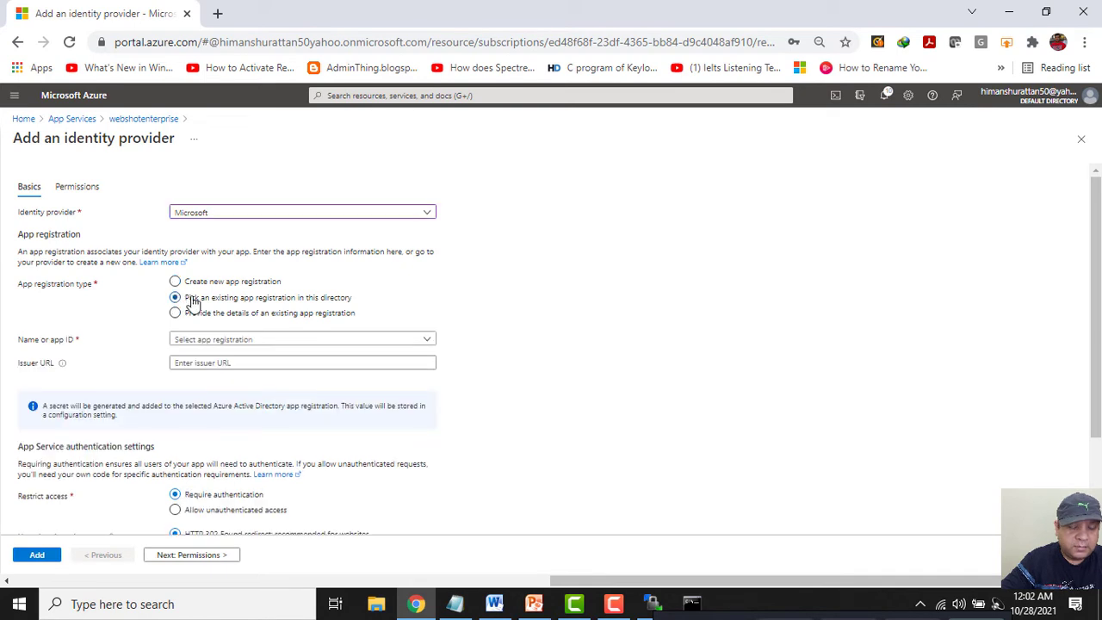
left_click(350, 343)
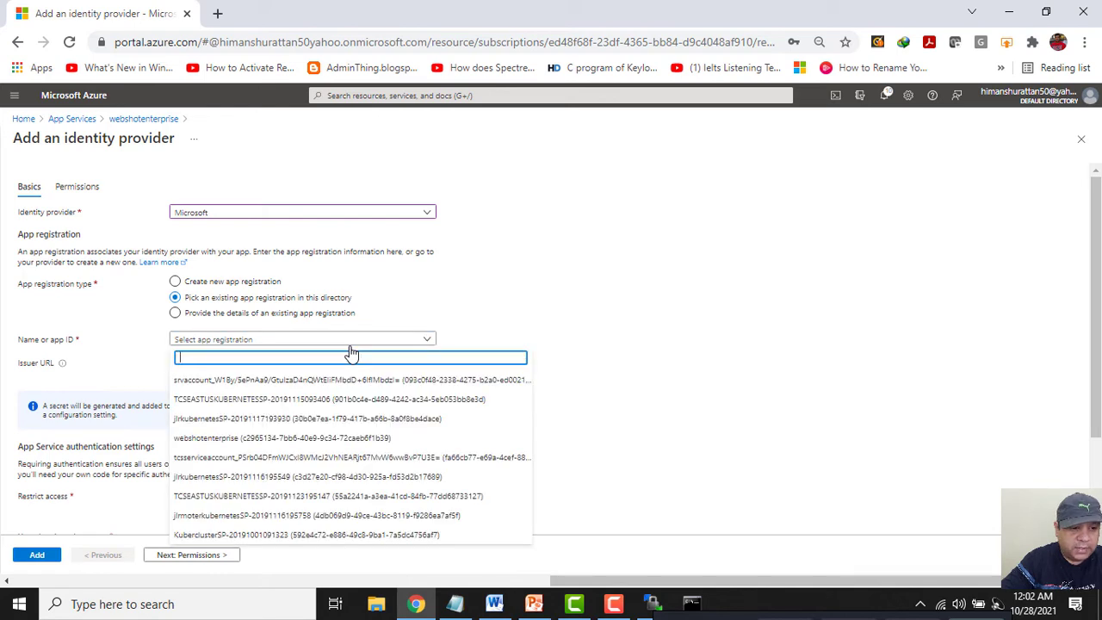
left_click(296, 437)
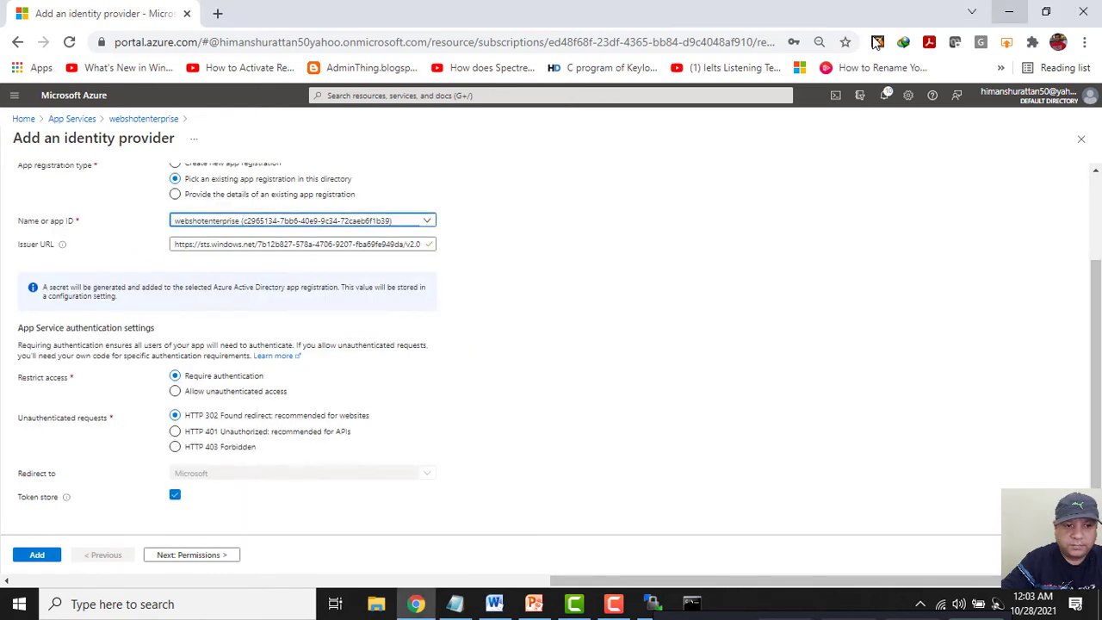
left_click(37, 556)
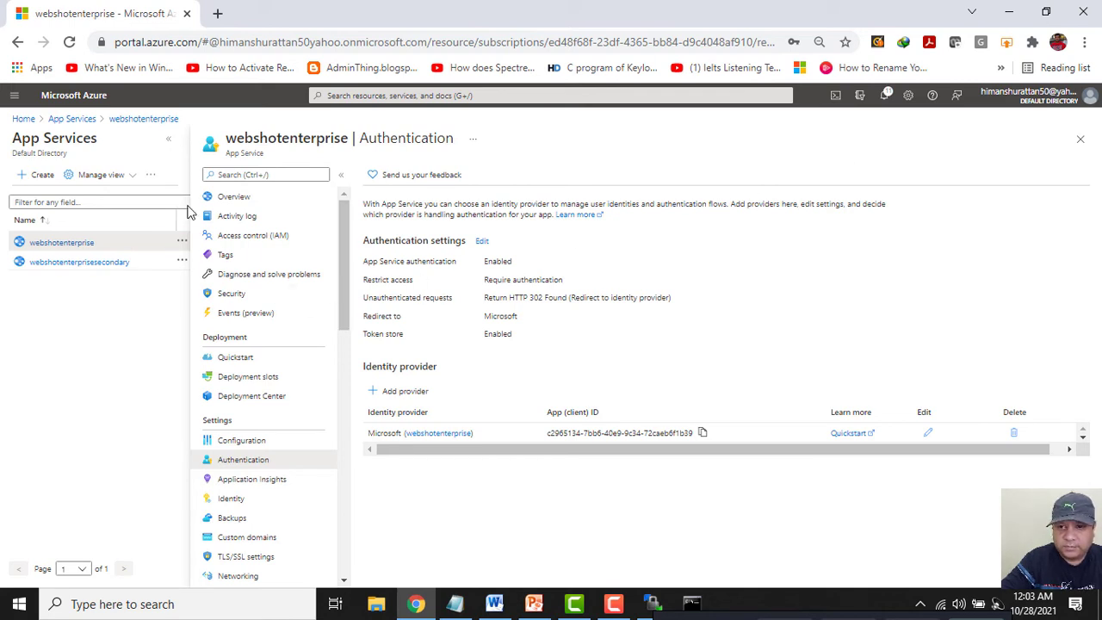
Copy the webshotenterprise site URL from Overview and open Chrome's menu for an incognito window.
left_click(234, 199)
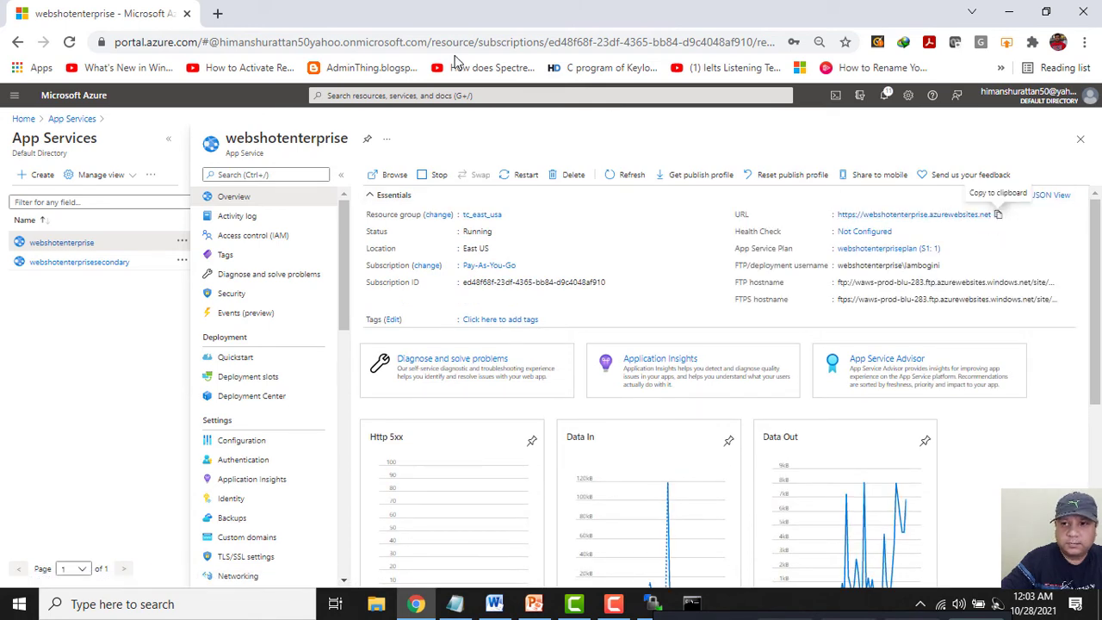
left_click(998, 215)
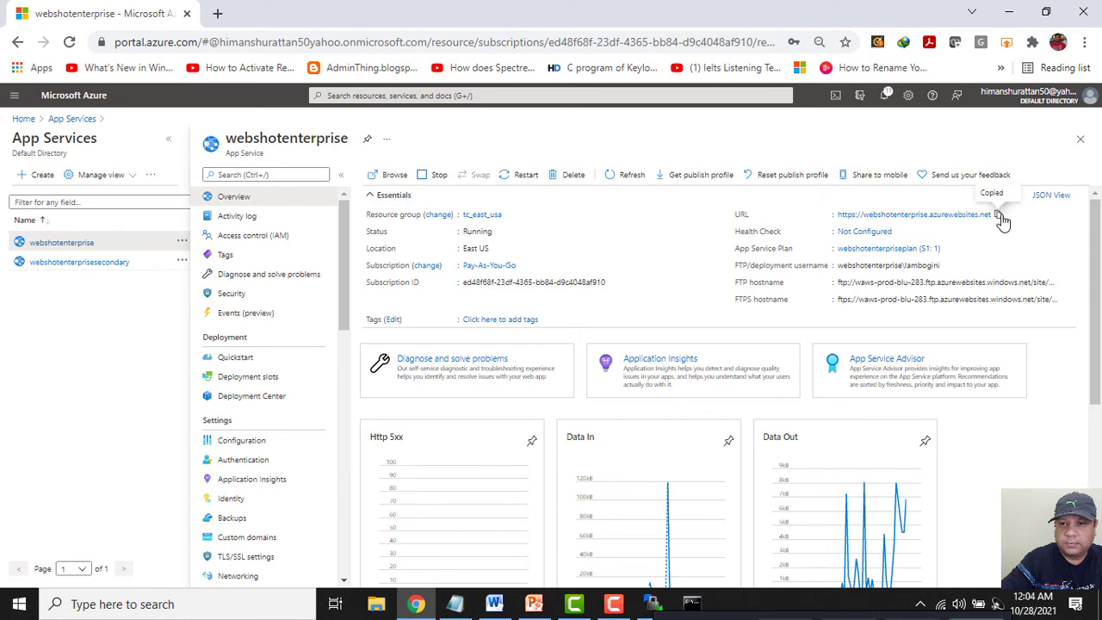
left_click(1084, 42)
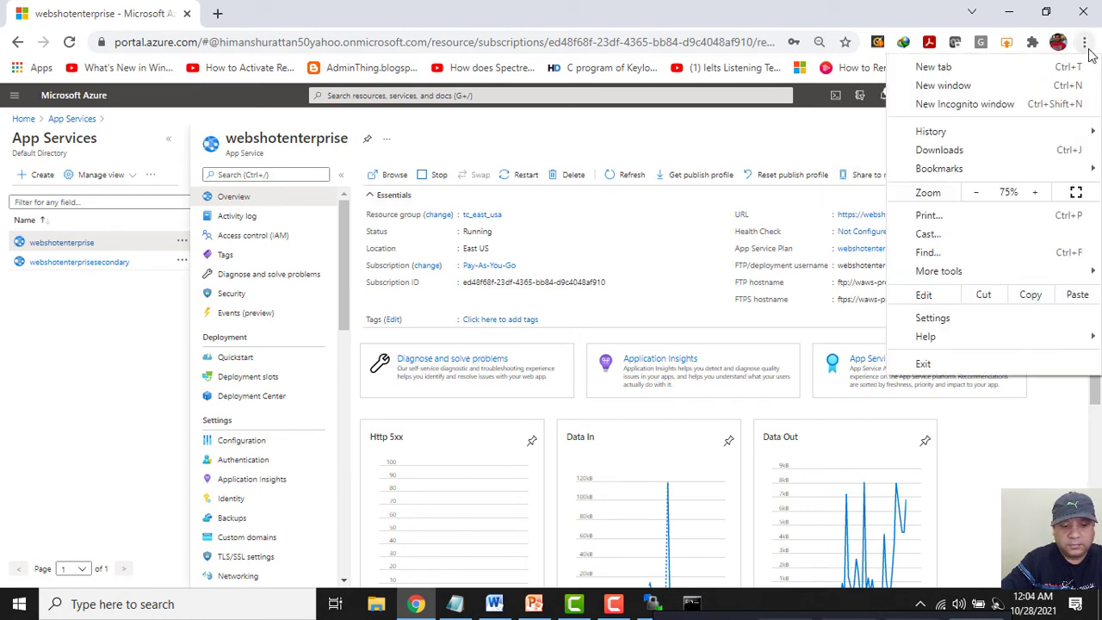
Open the copied webshotenterprise URL in an incognito window and sign in with the Microsoft account e-mail and password.
left_click(946, 103)
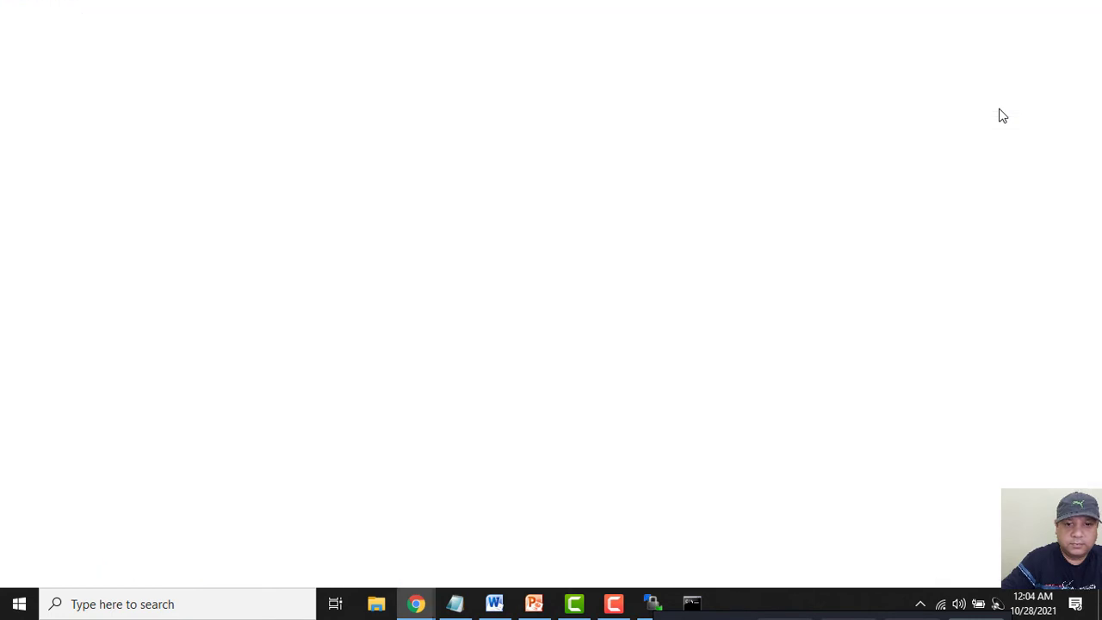
key("ctrl+v")
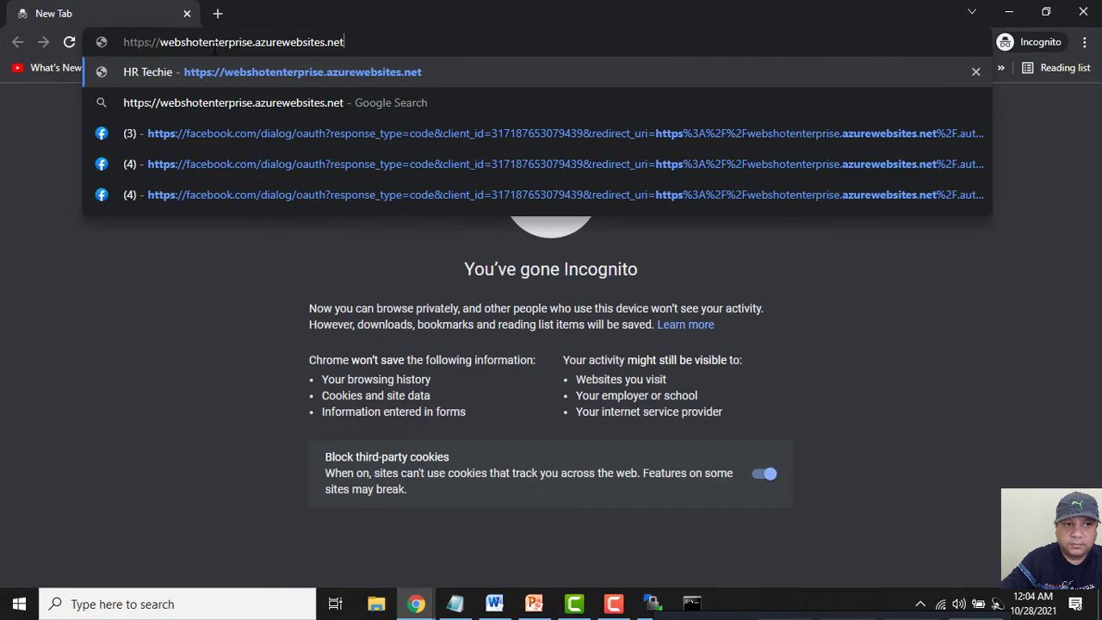
key("Return")
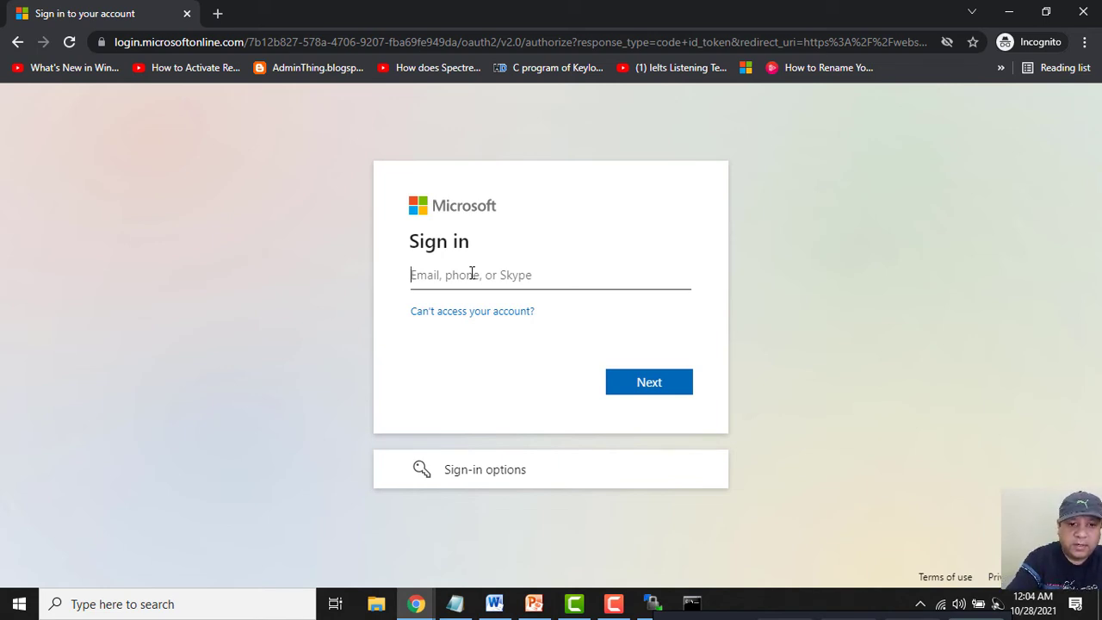
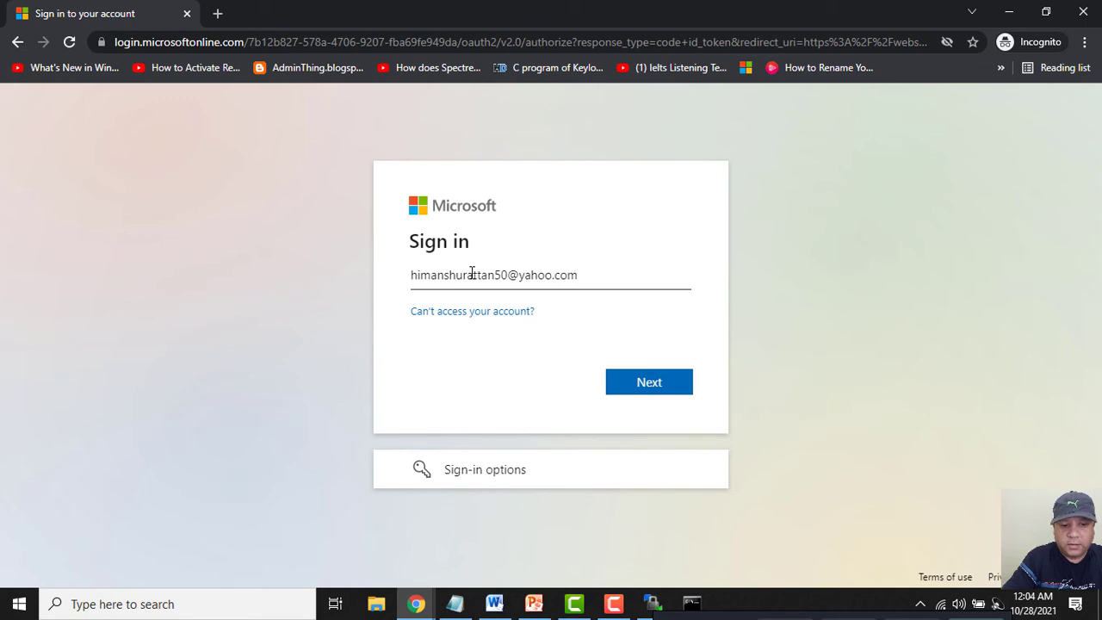
key("Return")
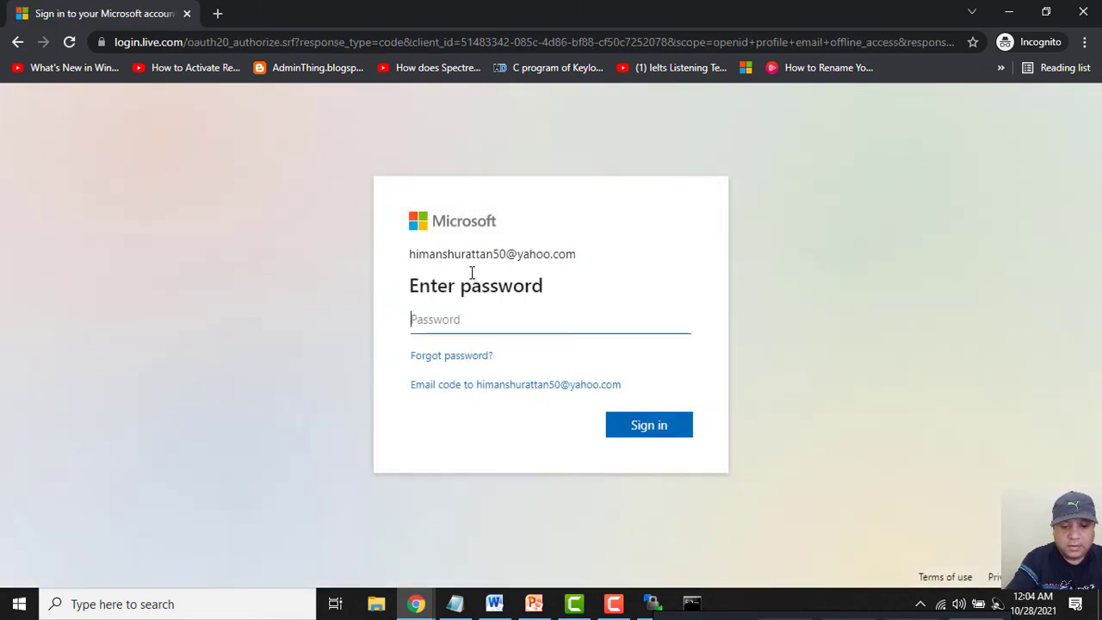
type("•")
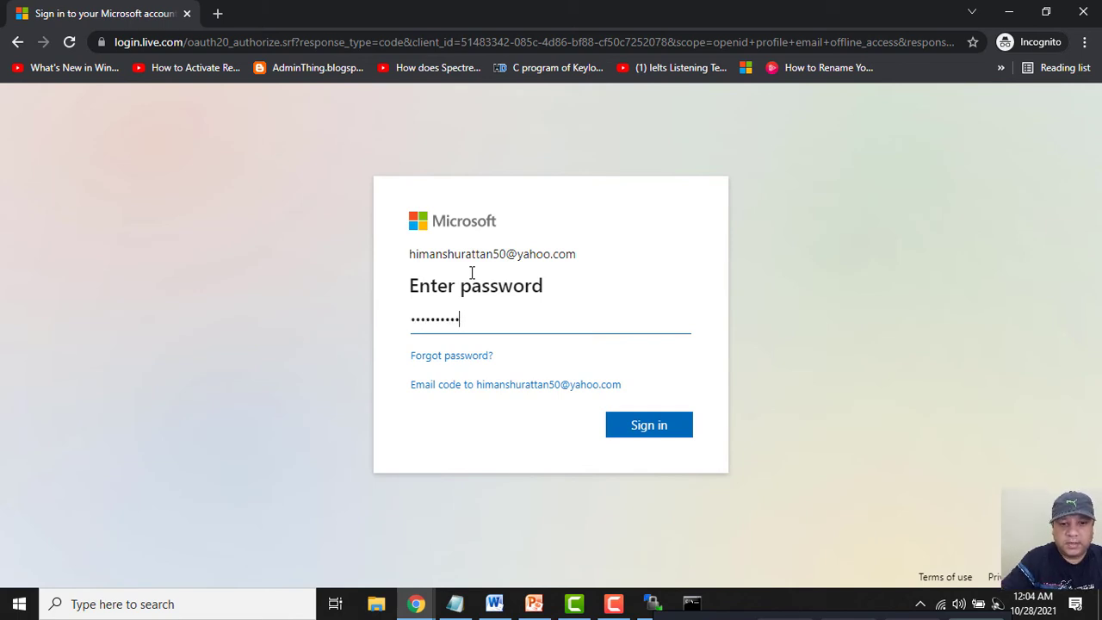
key("Return")
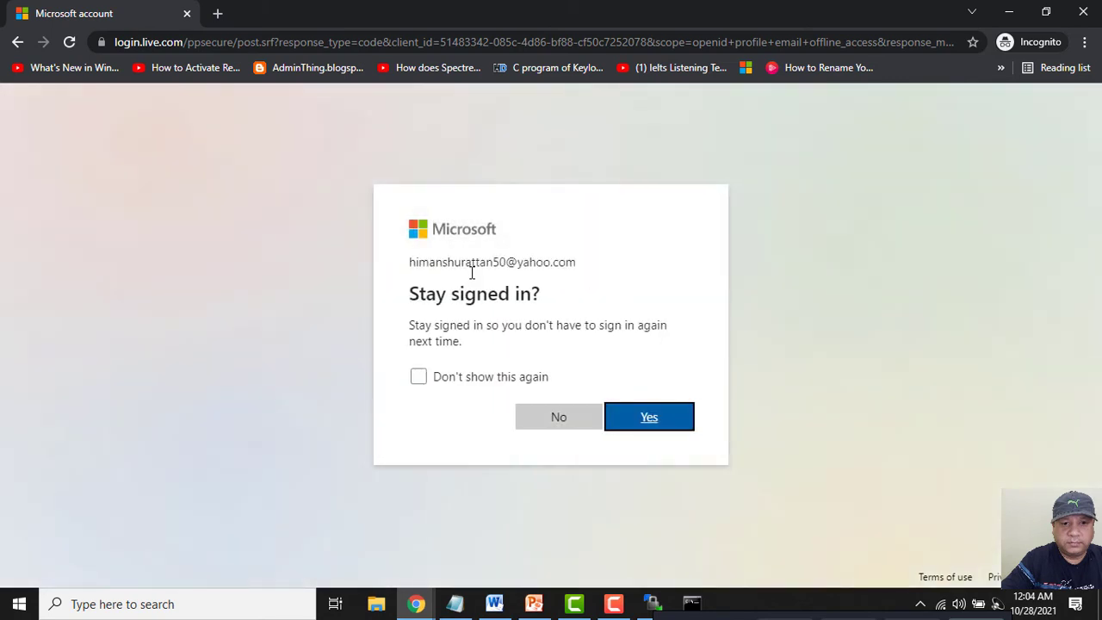
left_click(650, 424)
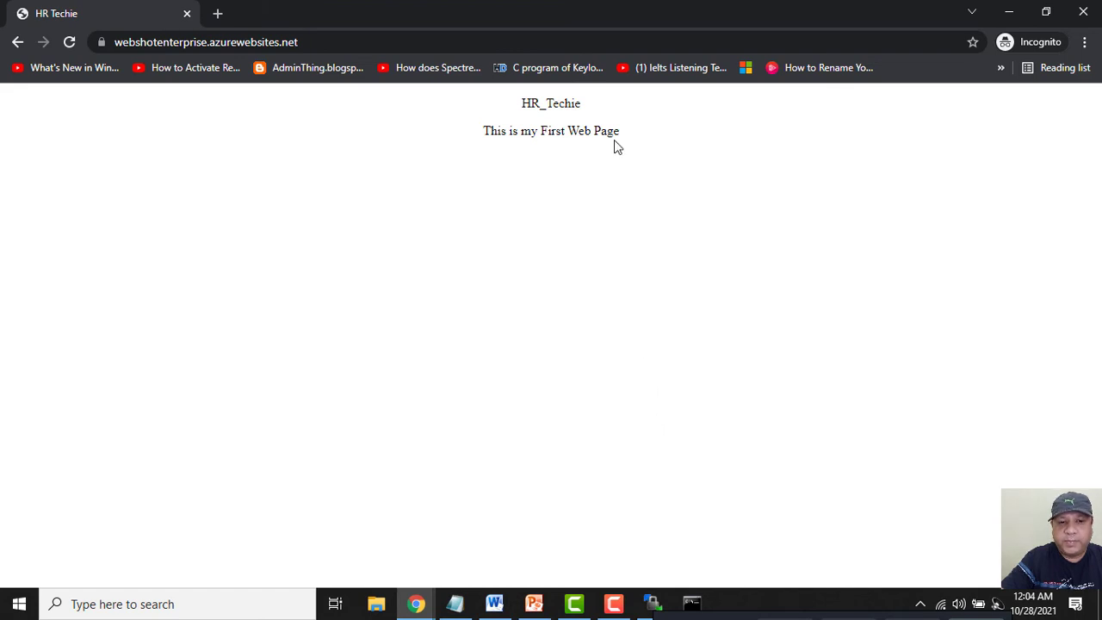
Select both lines of page text, HR_Techie and This is my First Web Page.
left_click_drag(615, 137, 558, 128)
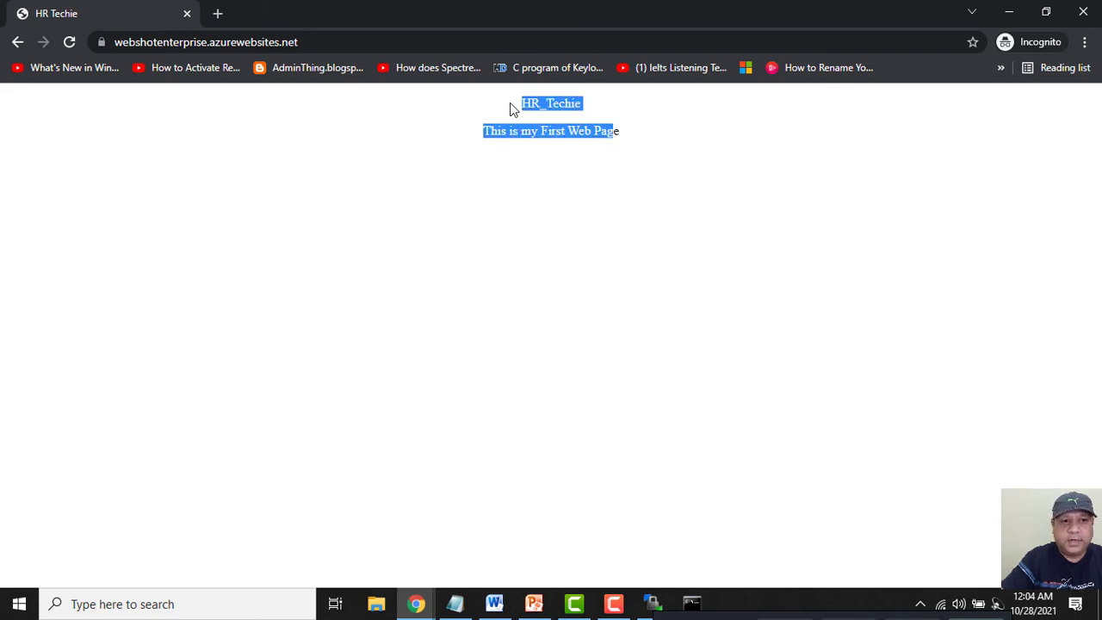
left_click(633, 132)
left_click_drag(637, 138, 514, 110)
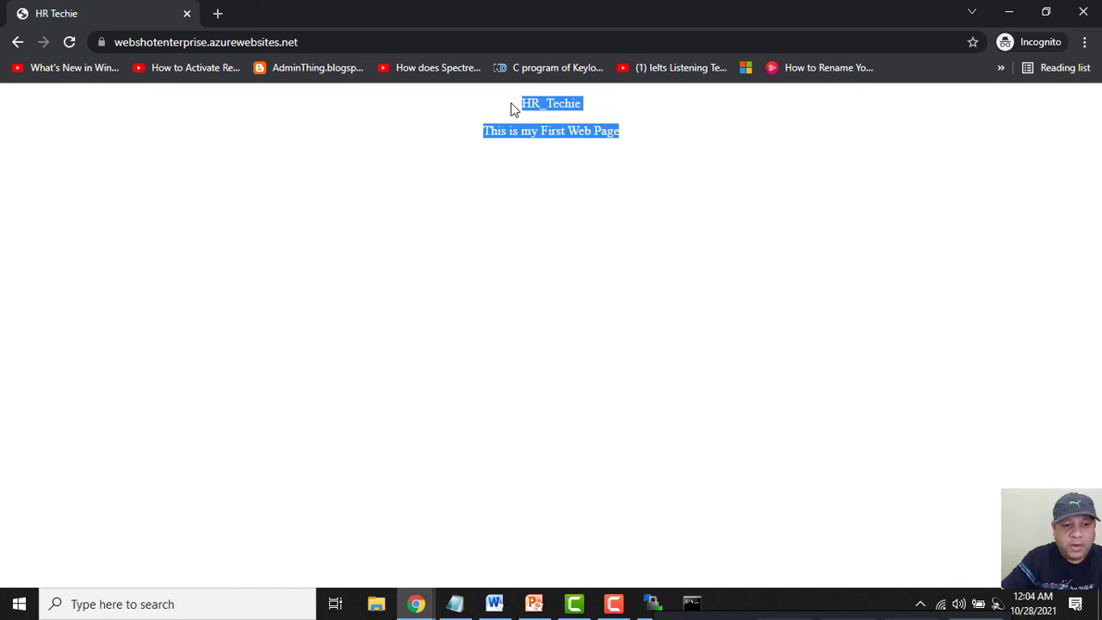
Delete the Microsoft identity provider from webshotenterprise's authentication settings.
left_click(187, 14)
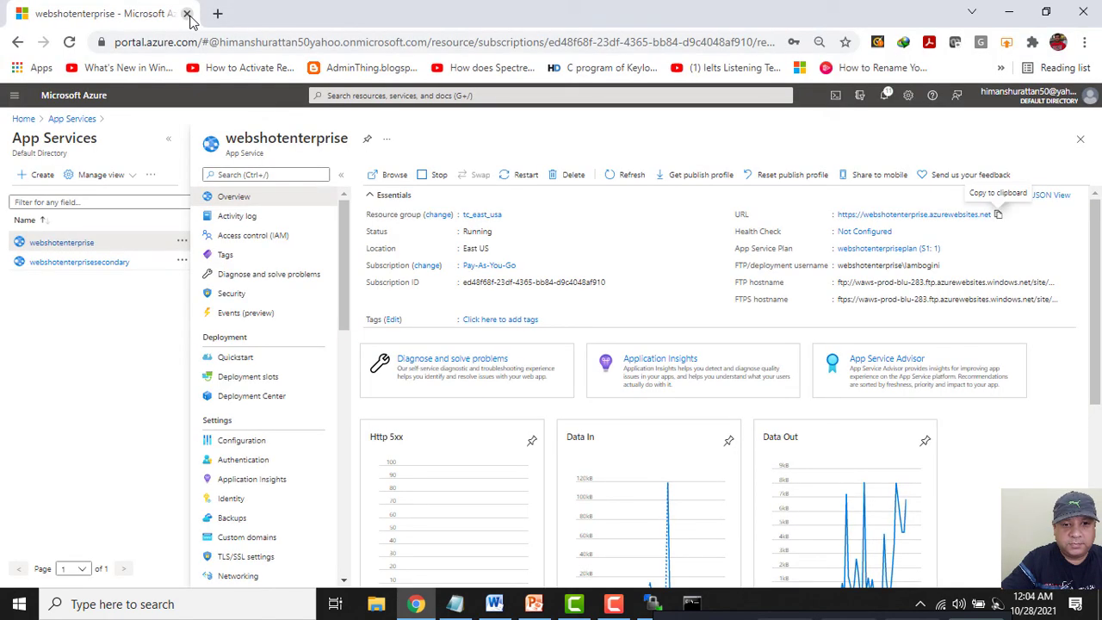
left_click(259, 465)
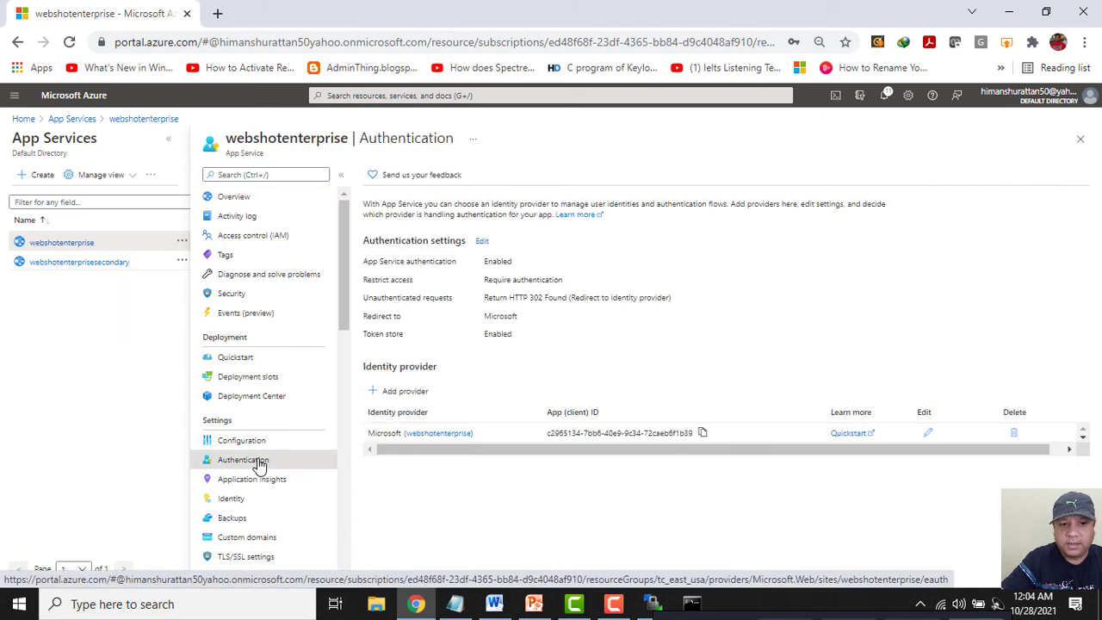
left_click(1014, 435)
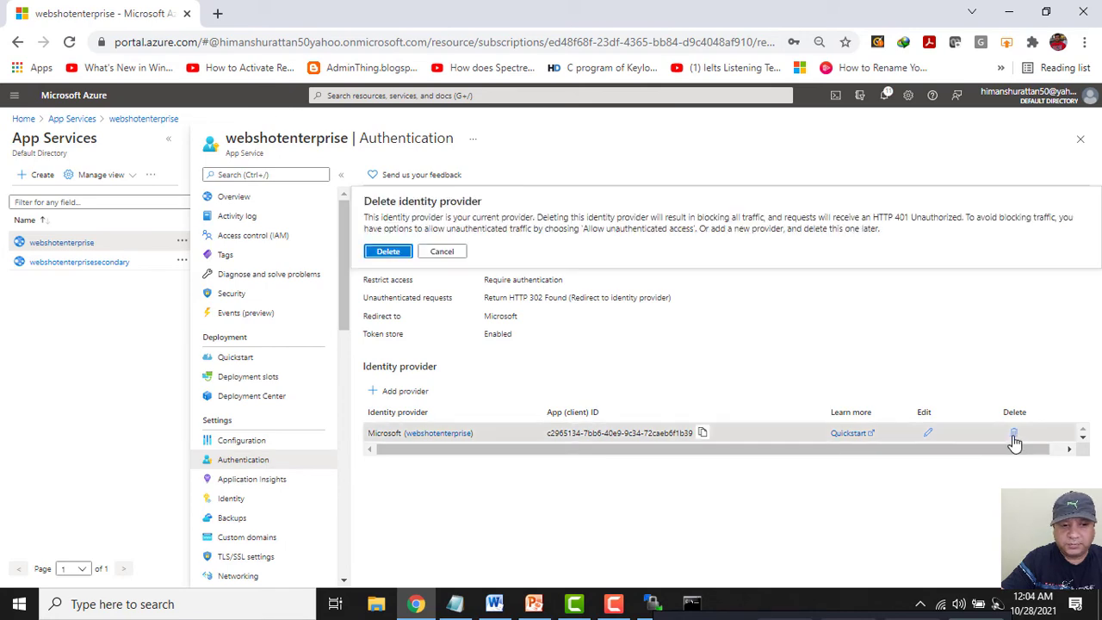
left_click(387, 250)
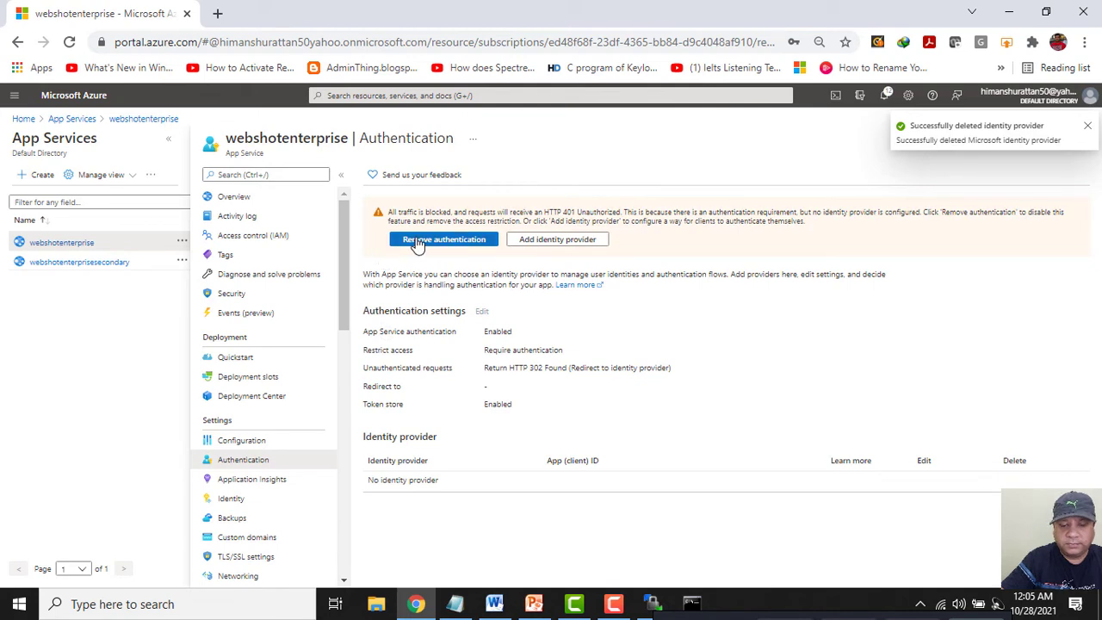
Remove App Service authentication and start adding a new identity provider.
left_click(416, 242)
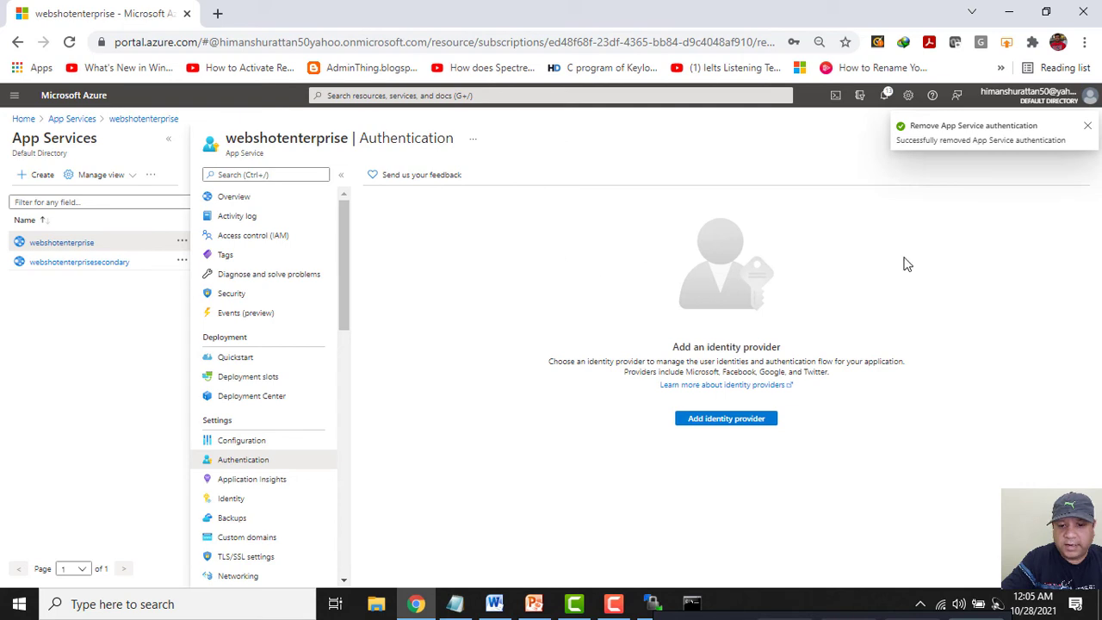
left_click(1086, 127)
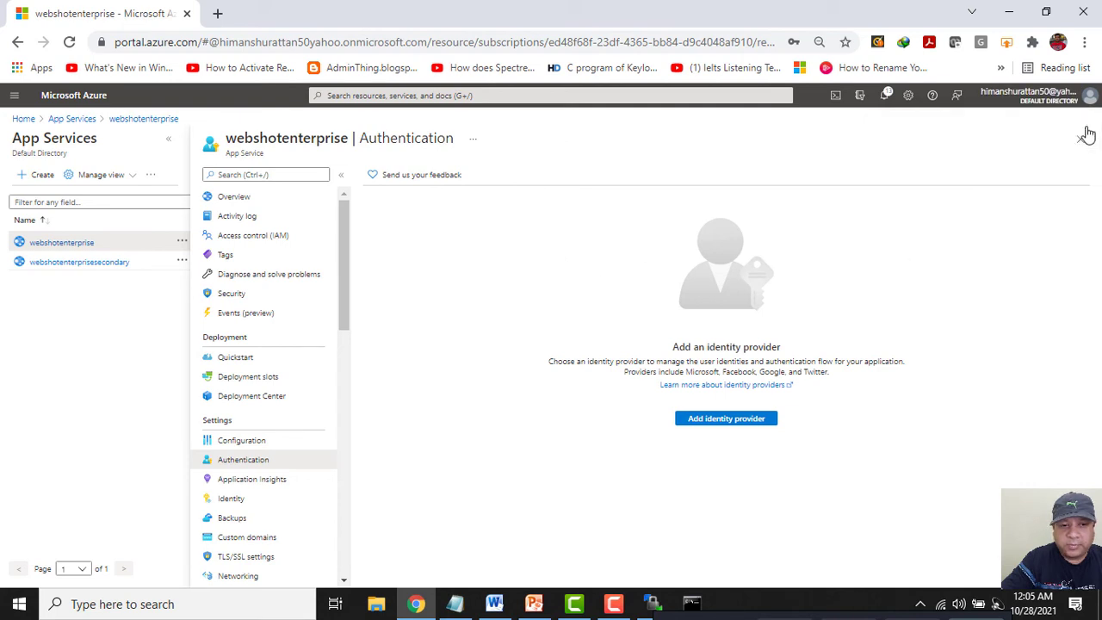
left_click(725, 419)
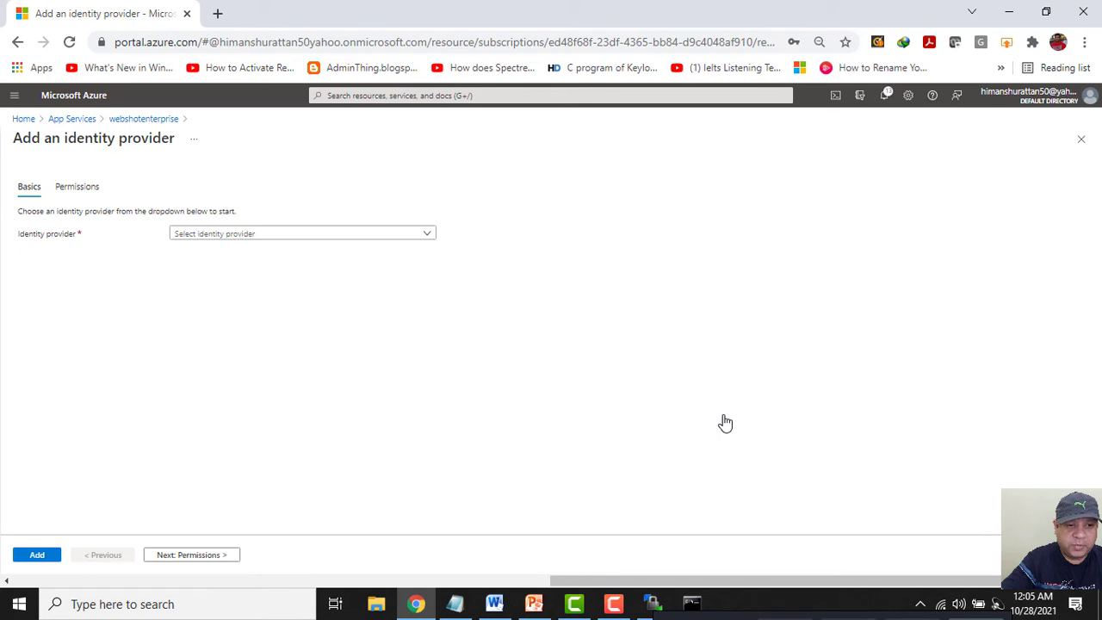
Choose Facebook in the Identity provider dropdown.
left_click(394, 236)
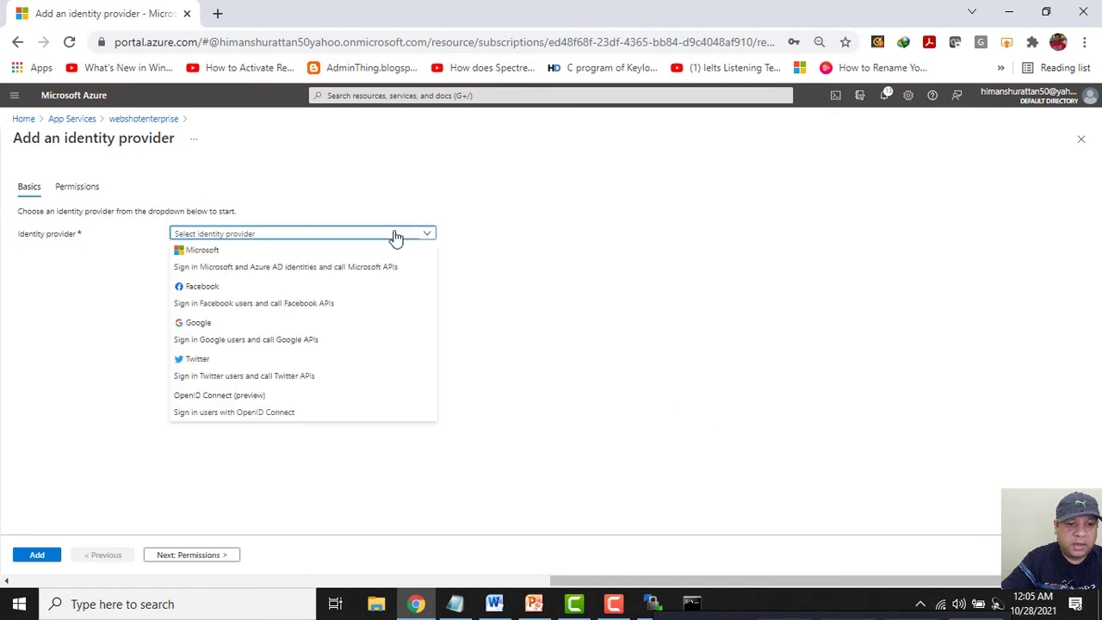
left_click(272, 296)
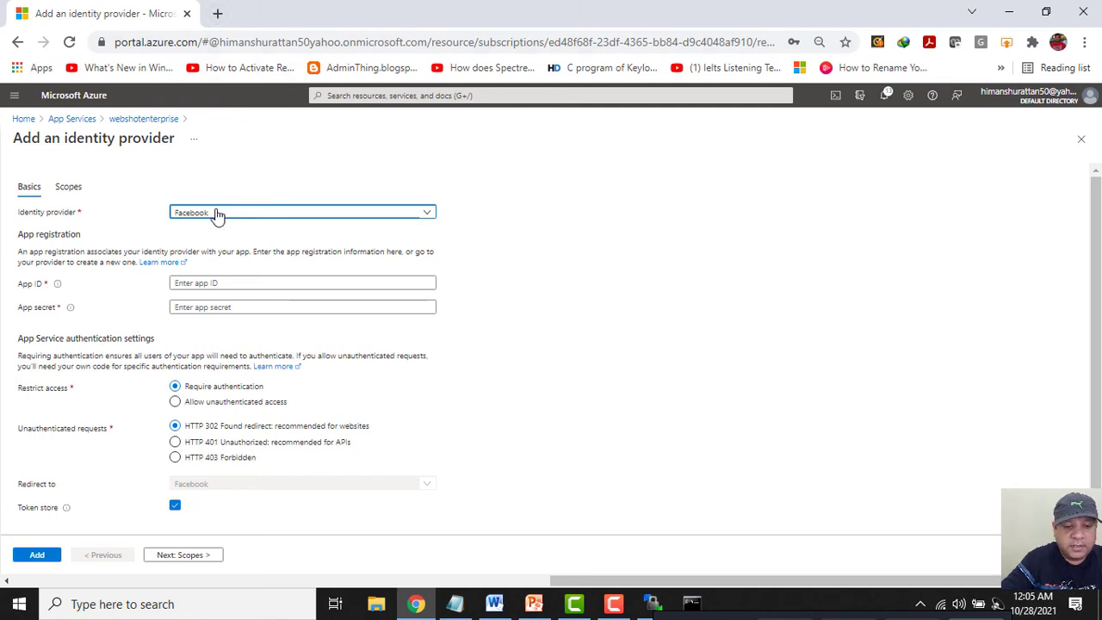
In a new tab, go to developers.facebook.com and list My Apps, including Webshot Enterprise.
left_click(217, 14)
type("deve")
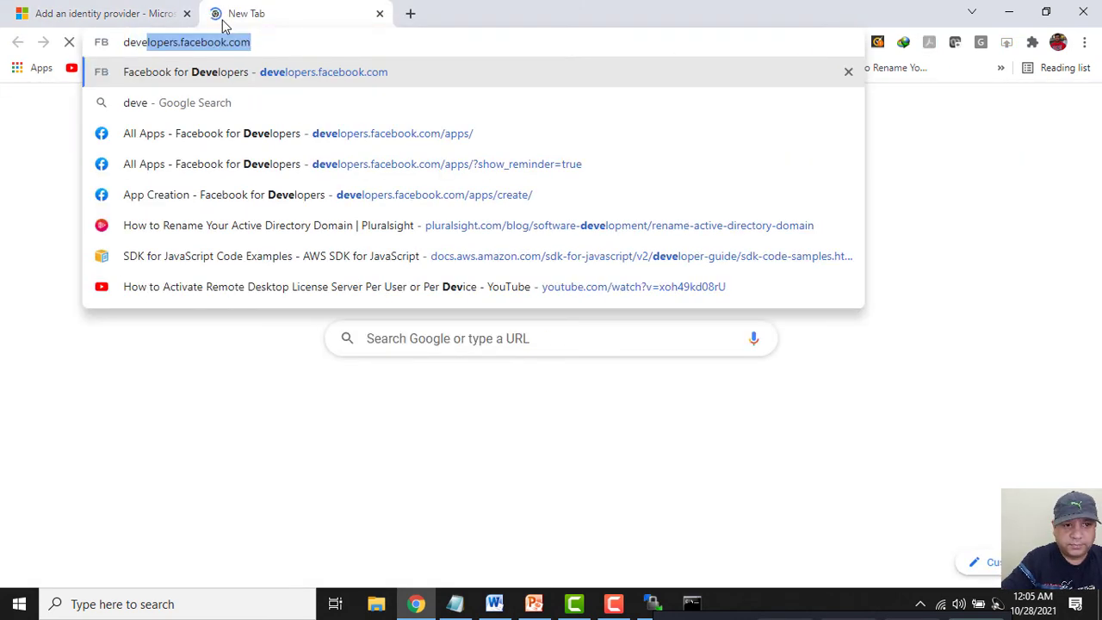
key("Return")
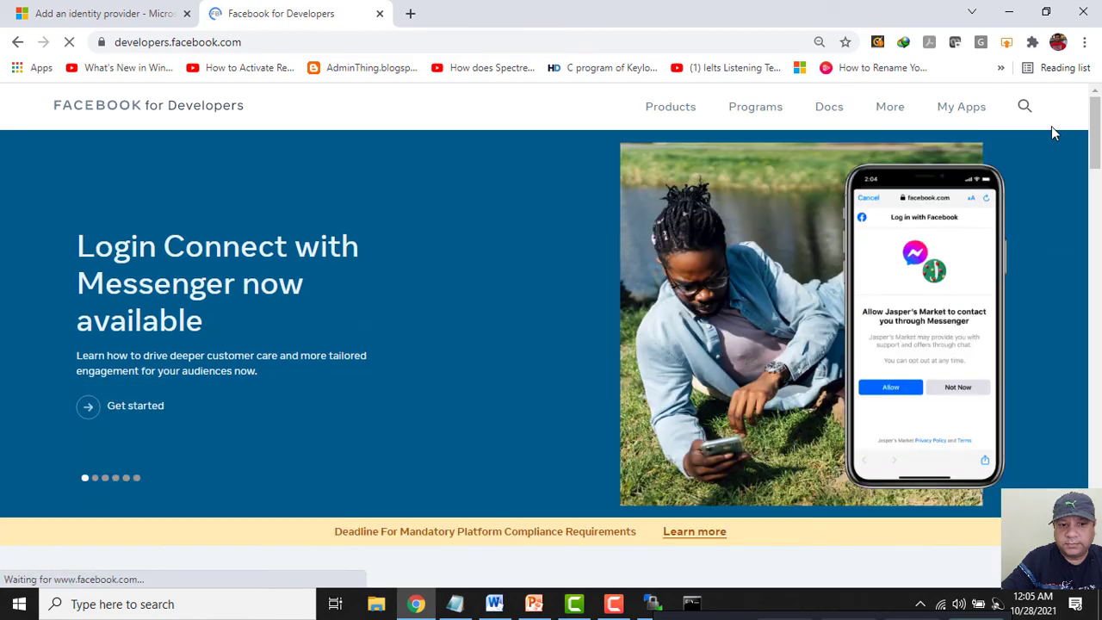
left_click(960, 111)
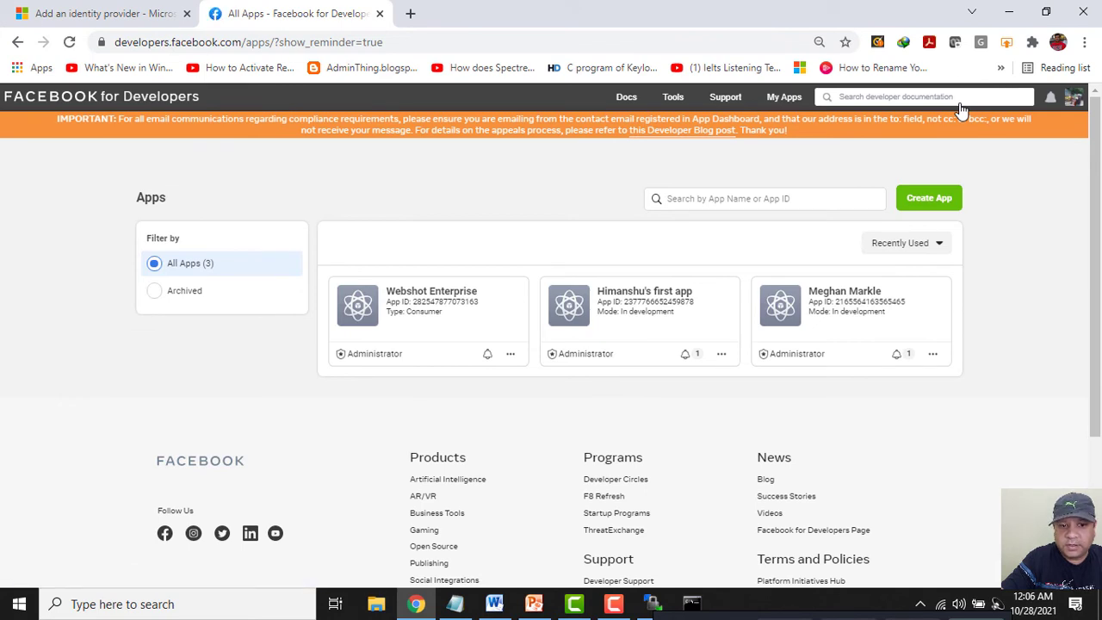
left_click(786, 99)
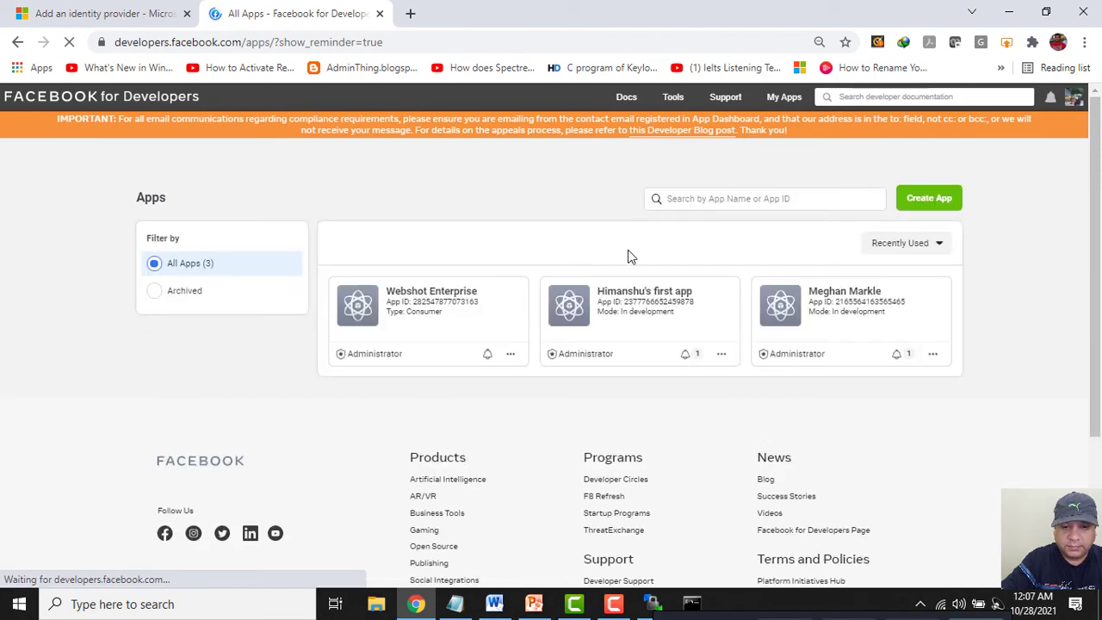
Remove the Webshot Enterprise app, confirming with the account password, and return to My Apps.
left_click(510, 353)
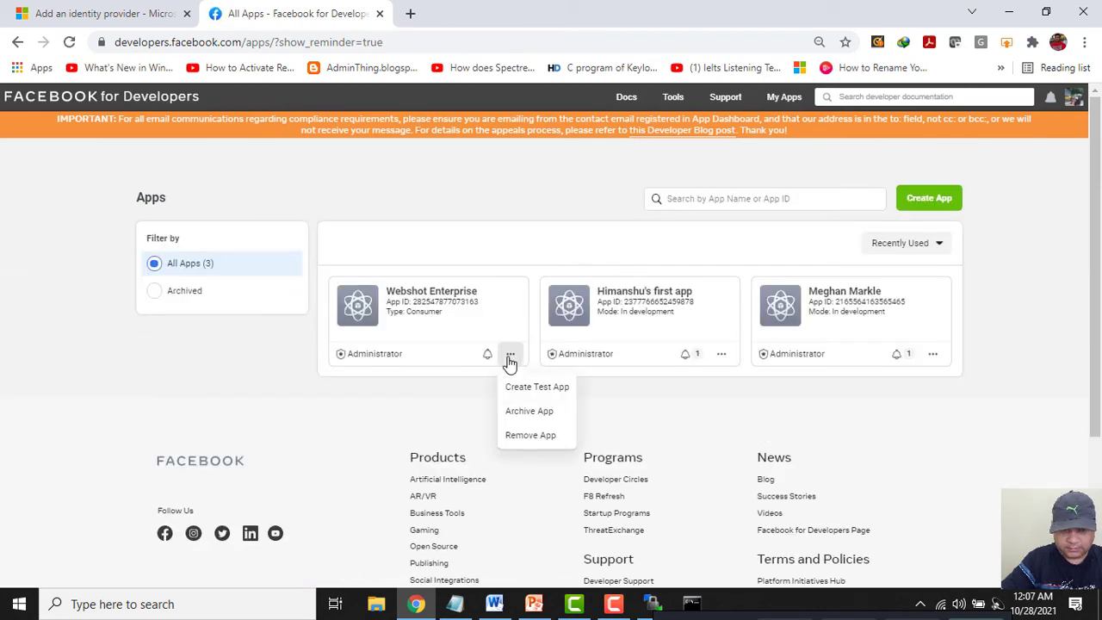
left_click(527, 438)
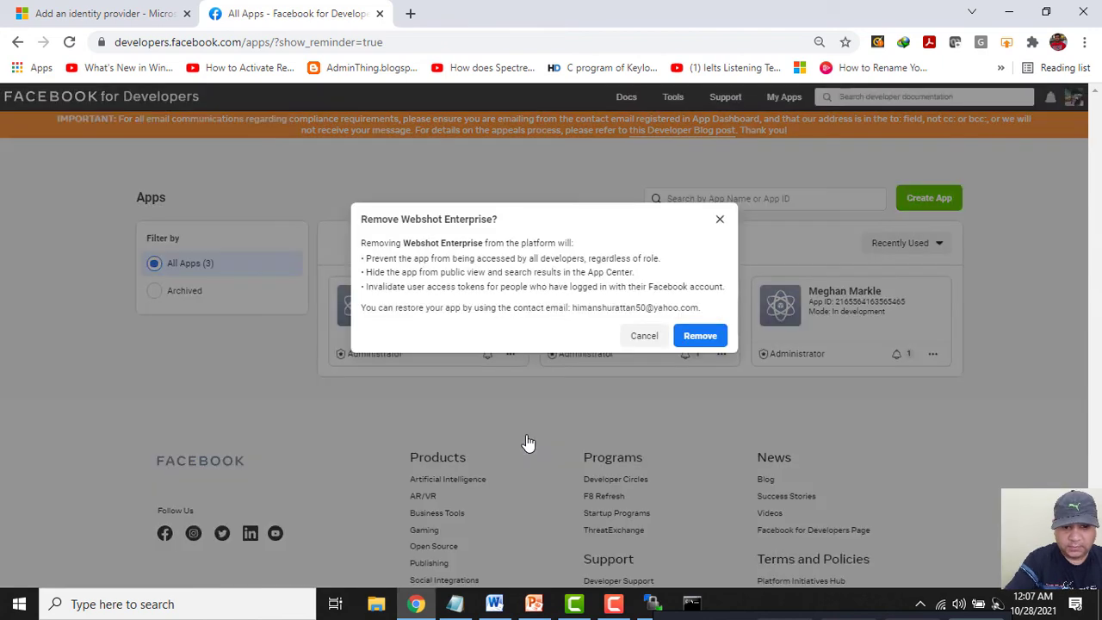
left_click(697, 336)
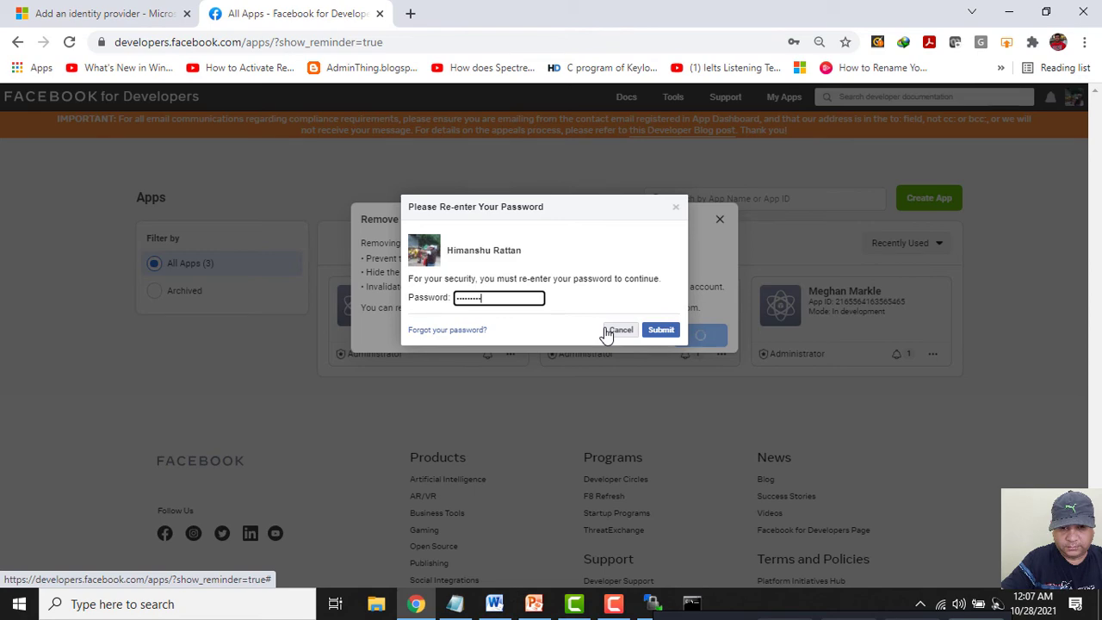
key("Return")
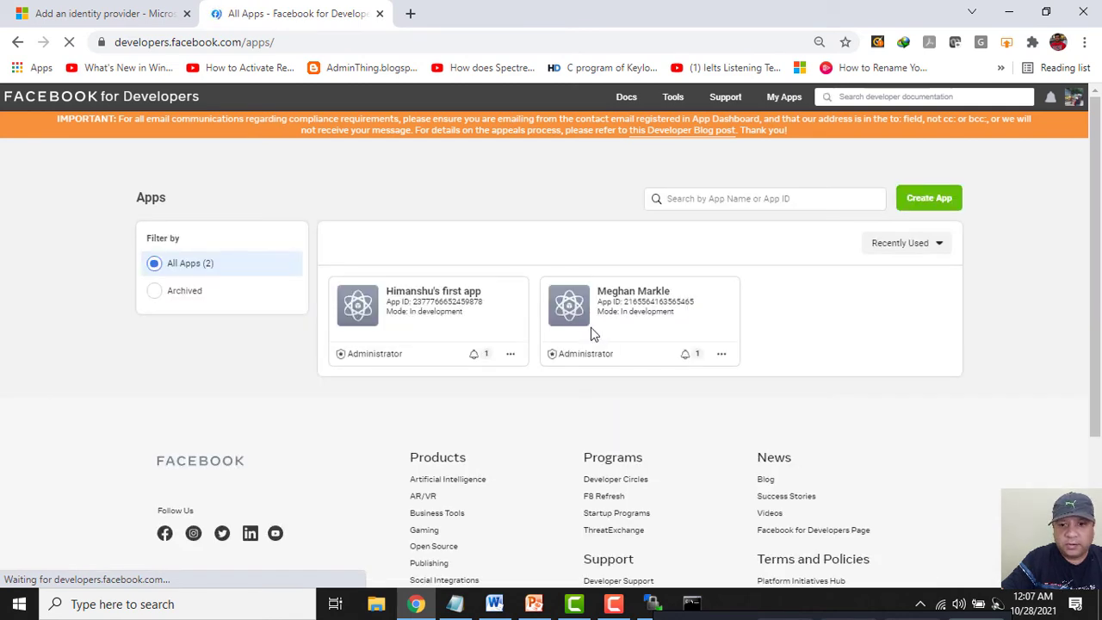
left_click(783, 100)
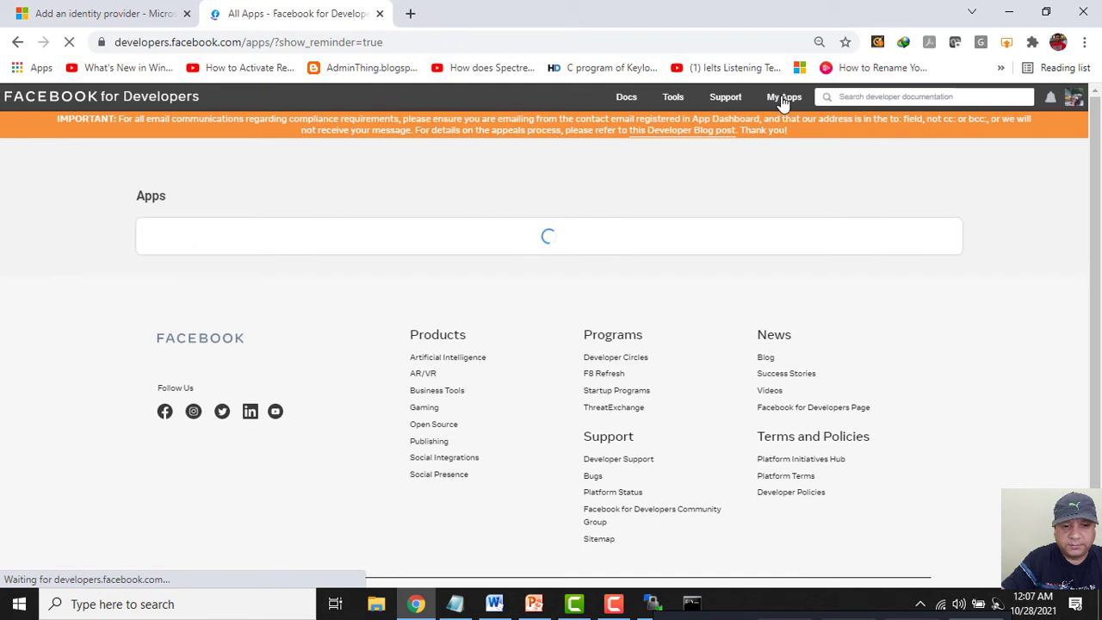
Create a new Consumer app with display name Webshot Enterprise, confirming with the account password.
left_click(929, 199)
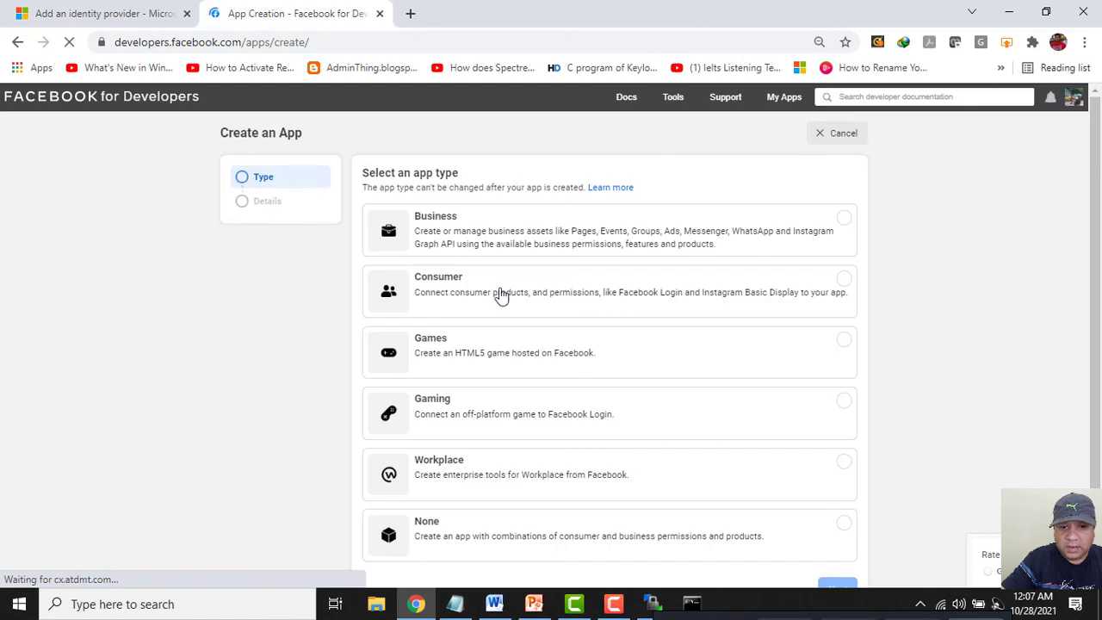
left_click(497, 297)
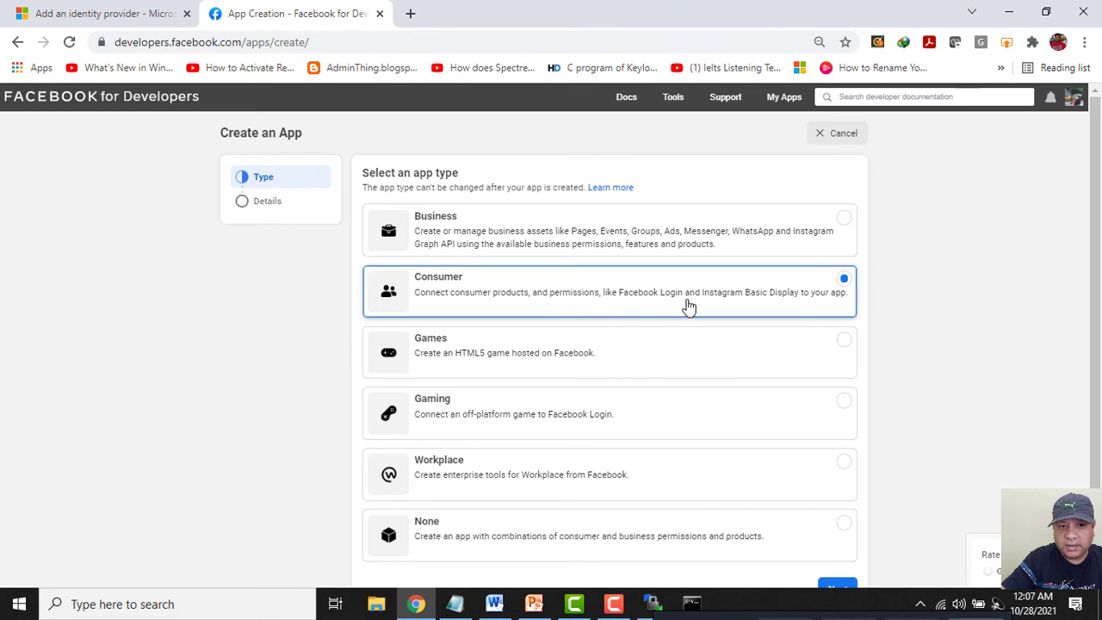
scroll(861, 400, "down", 1)
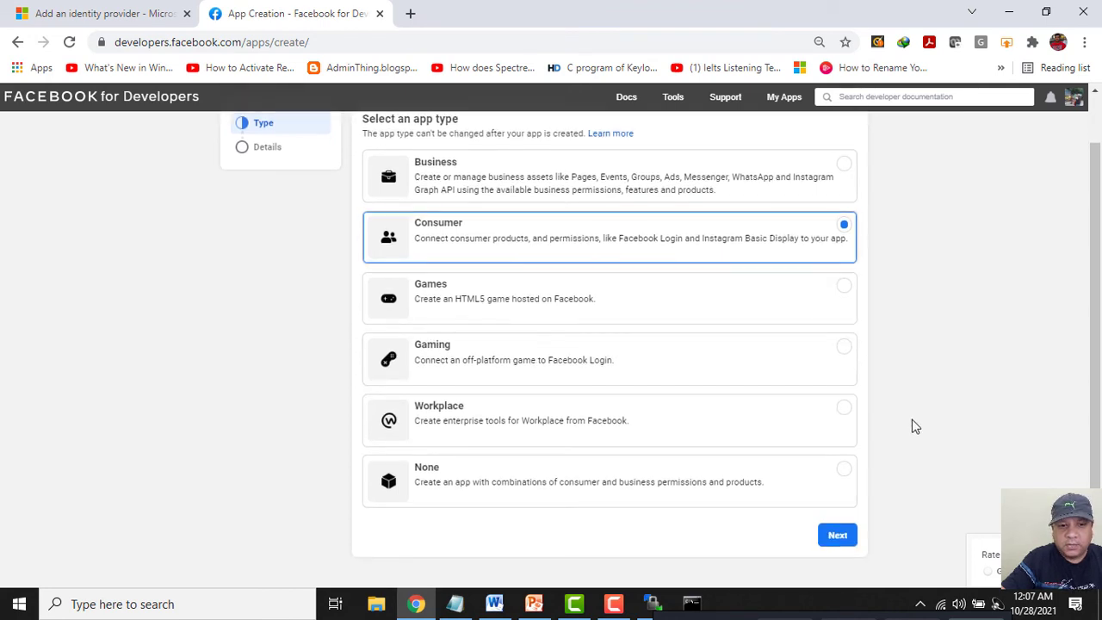
left_click(838, 538)
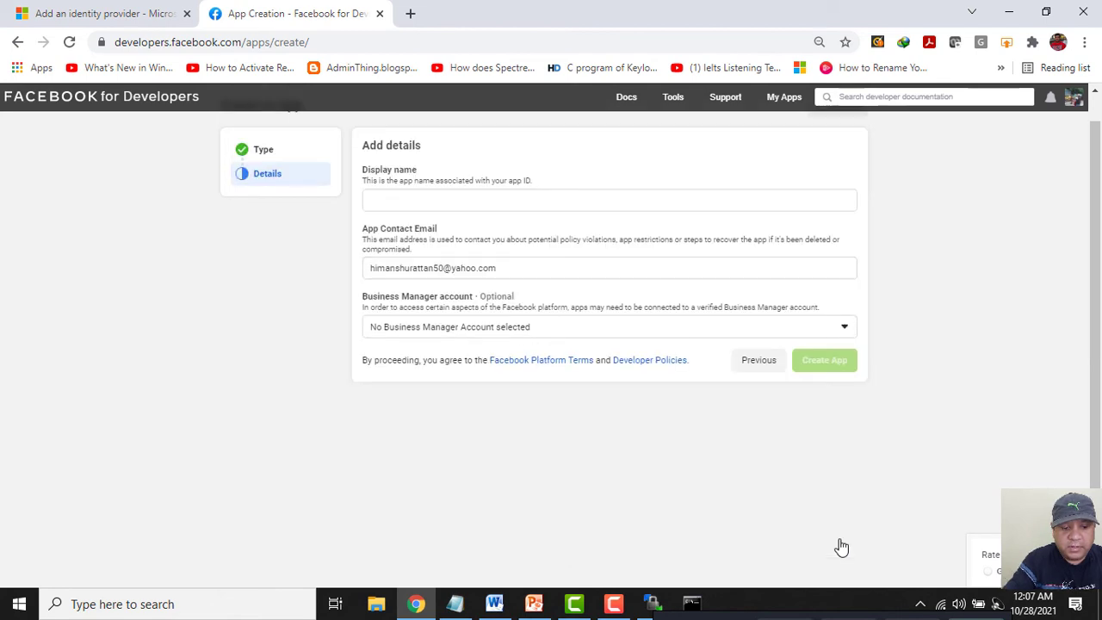
left_click(414, 201)
type("Webshot Enterprise")
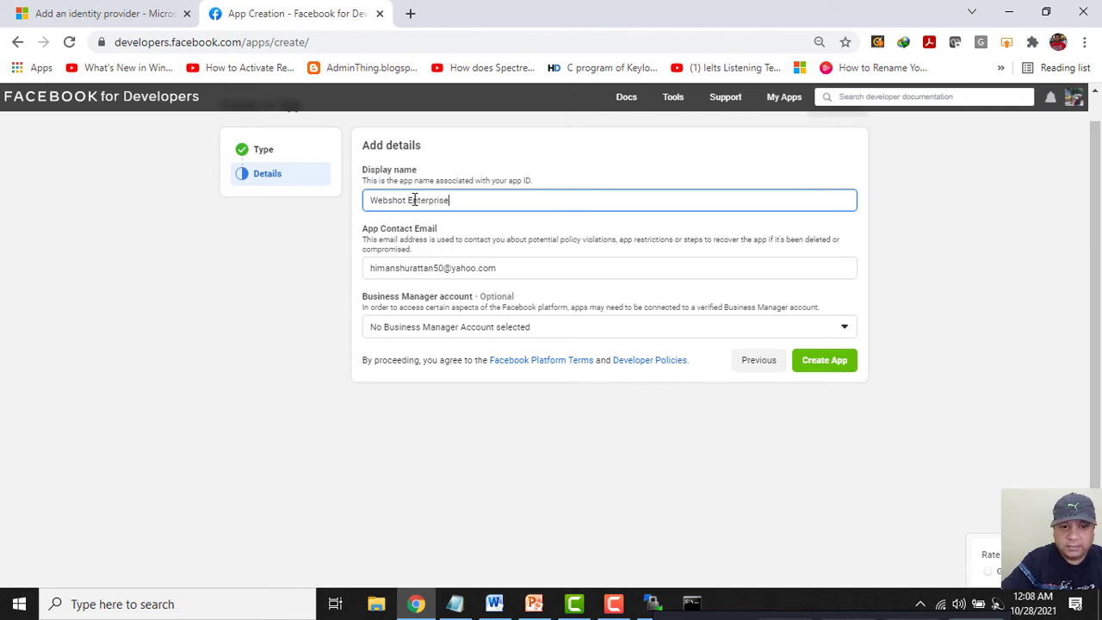
left_click(823, 363)
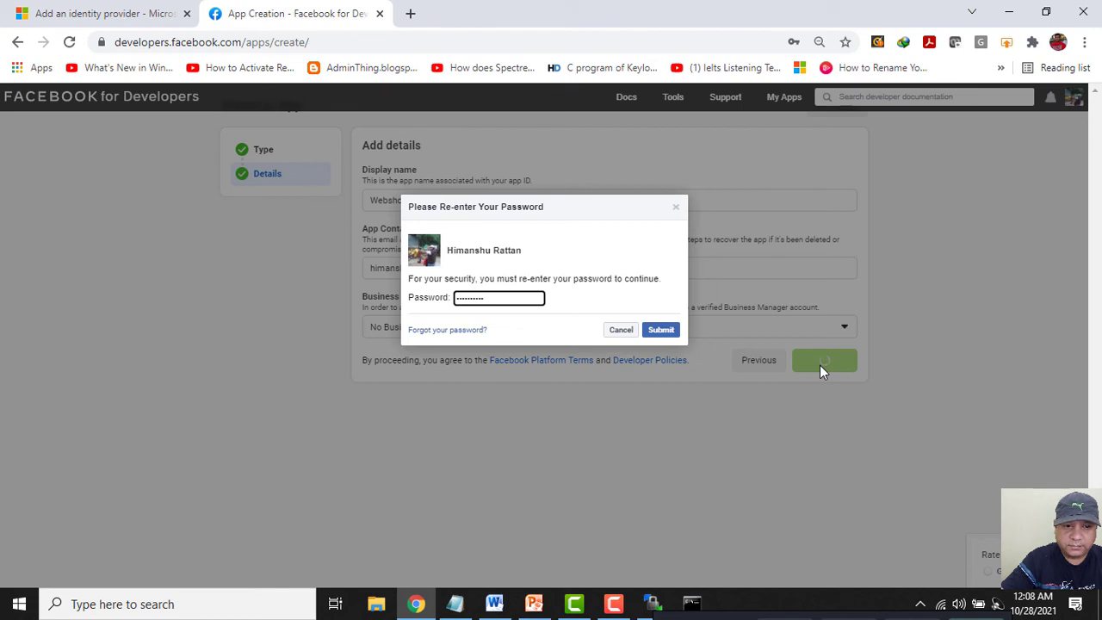
key("Return")
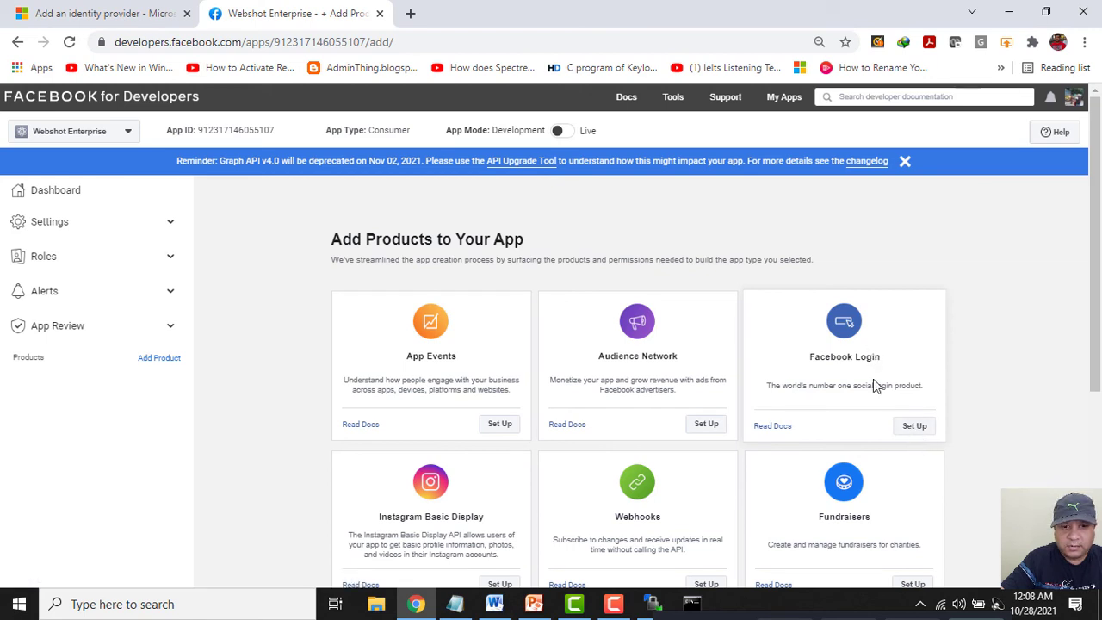
Add Facebook Login to the new app using the Web platform.
left_click(919, 435)
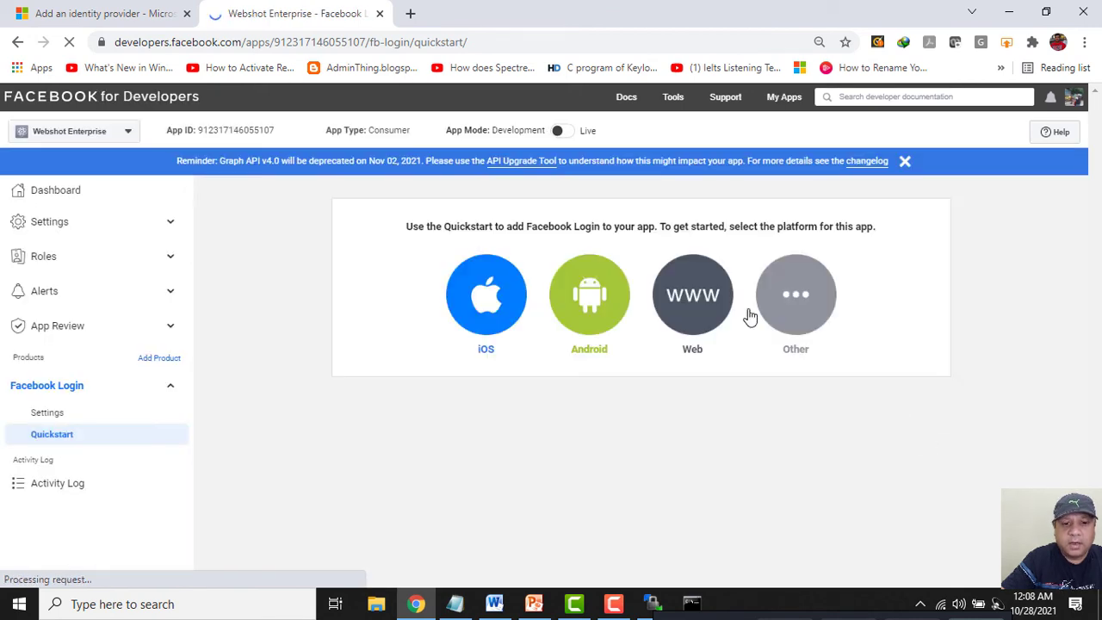
left_click(691, 297)
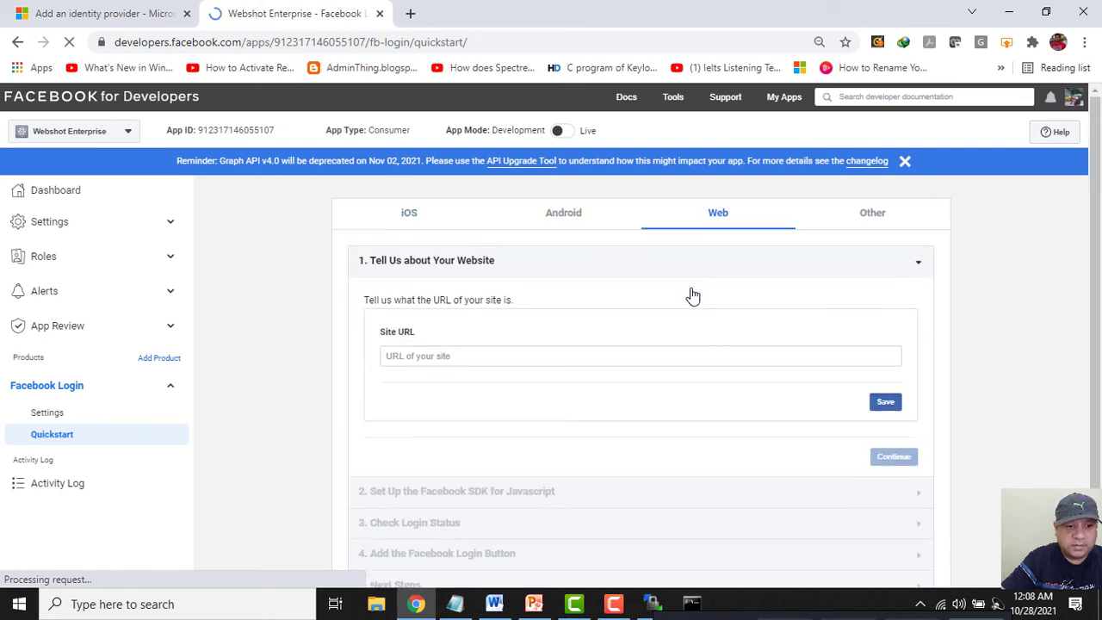
left_click(511, 350)
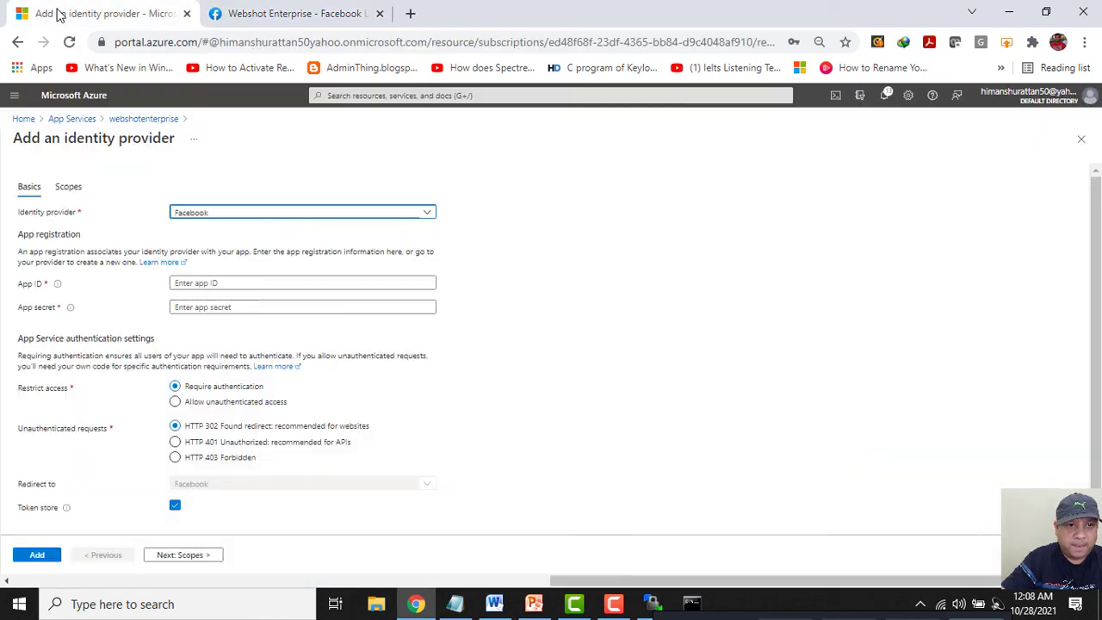
left_click(60, 13)
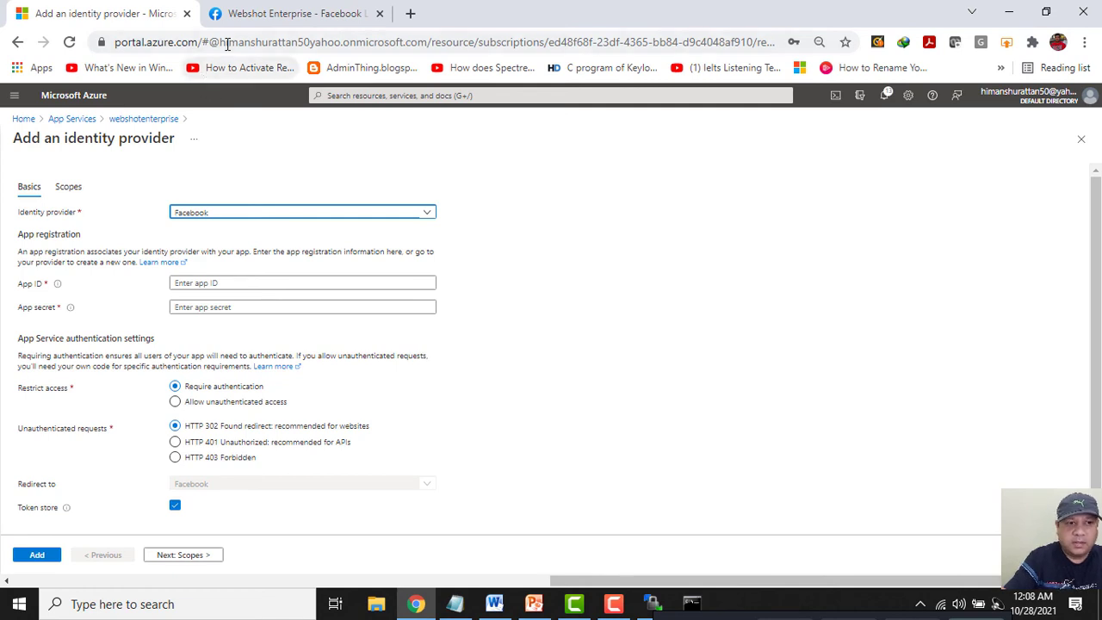
Open the webshotenterprise App Service in the Azure portal and copy its URL.
left_click(407, 15)
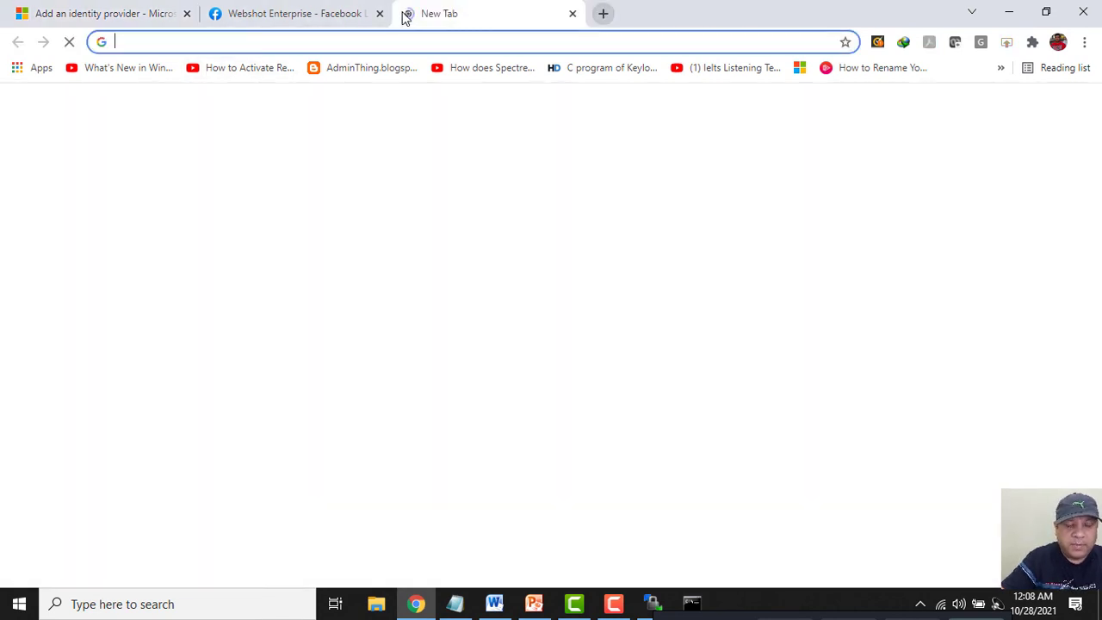
type("portal.azure.com")
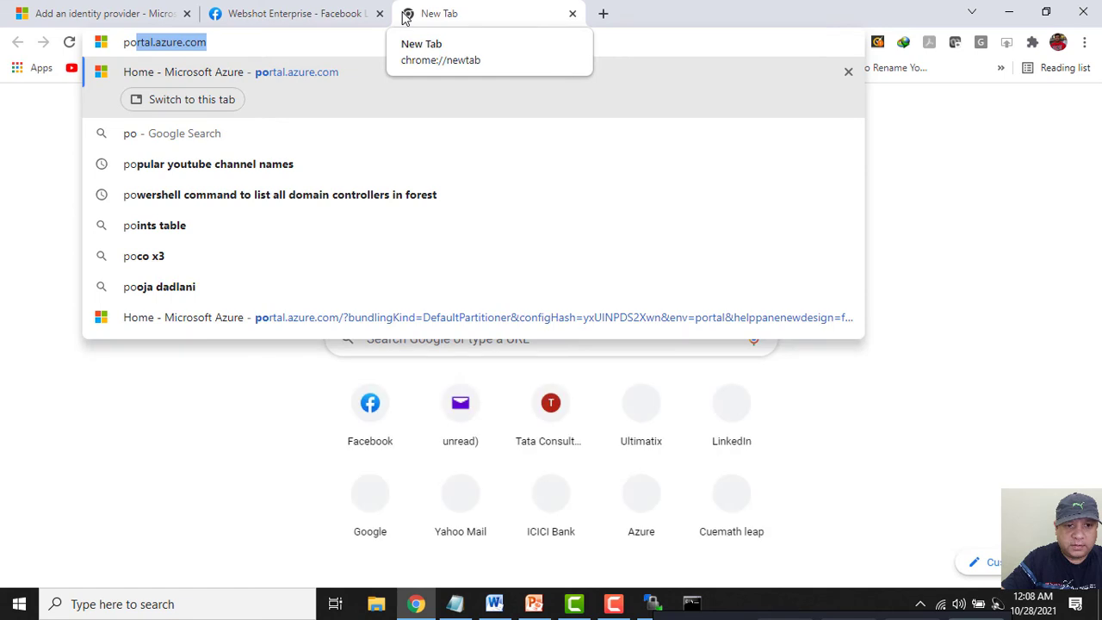
key("Return")
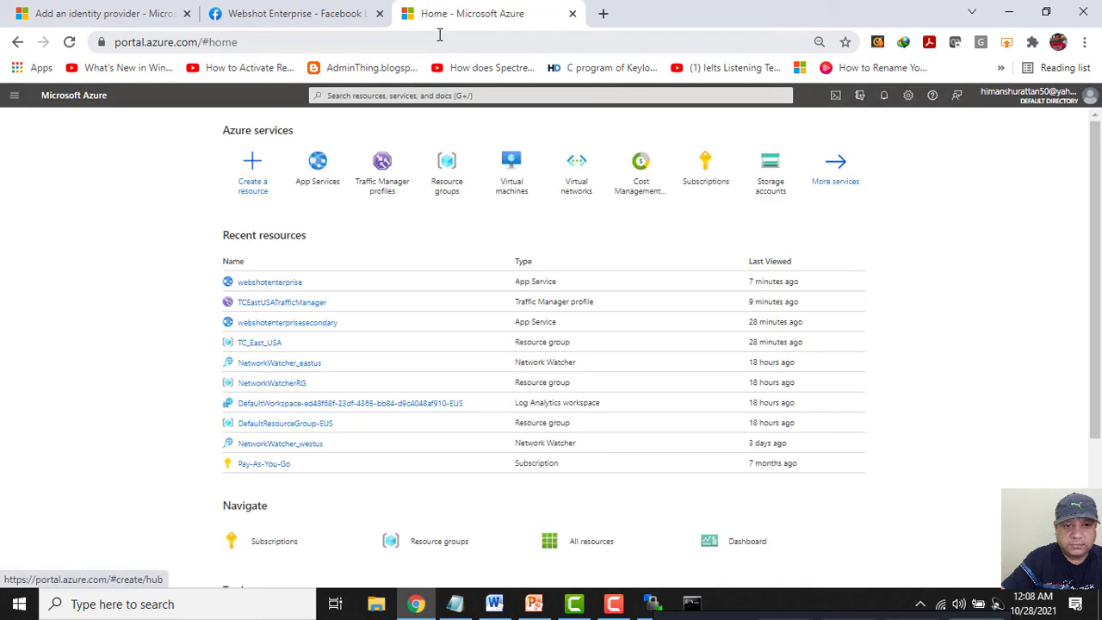
left_click(317, 182)
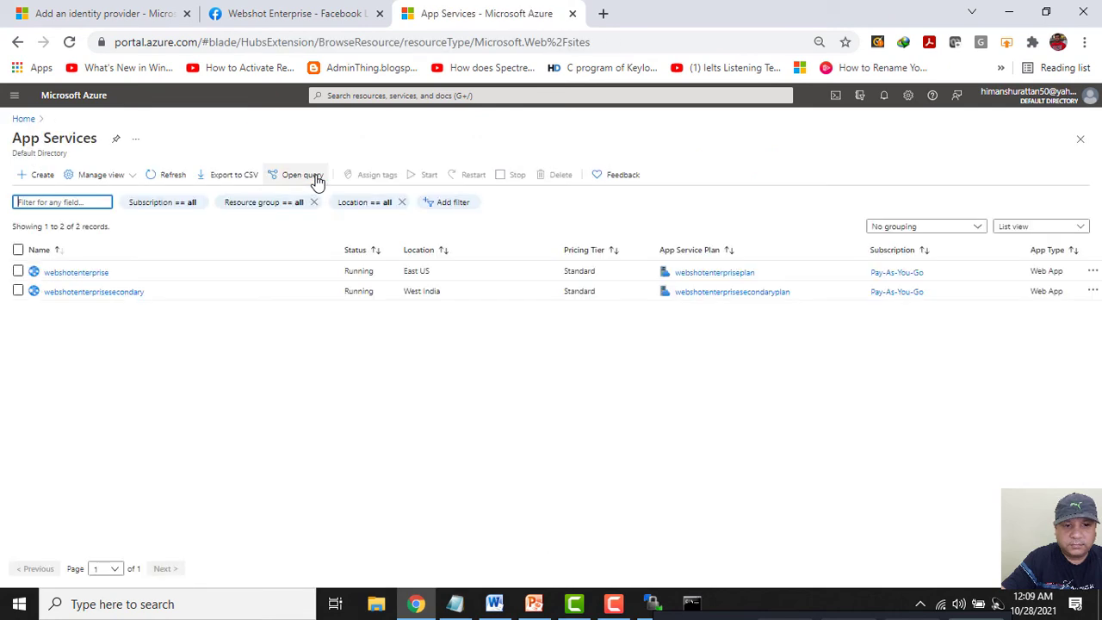
left_click(76, 273)
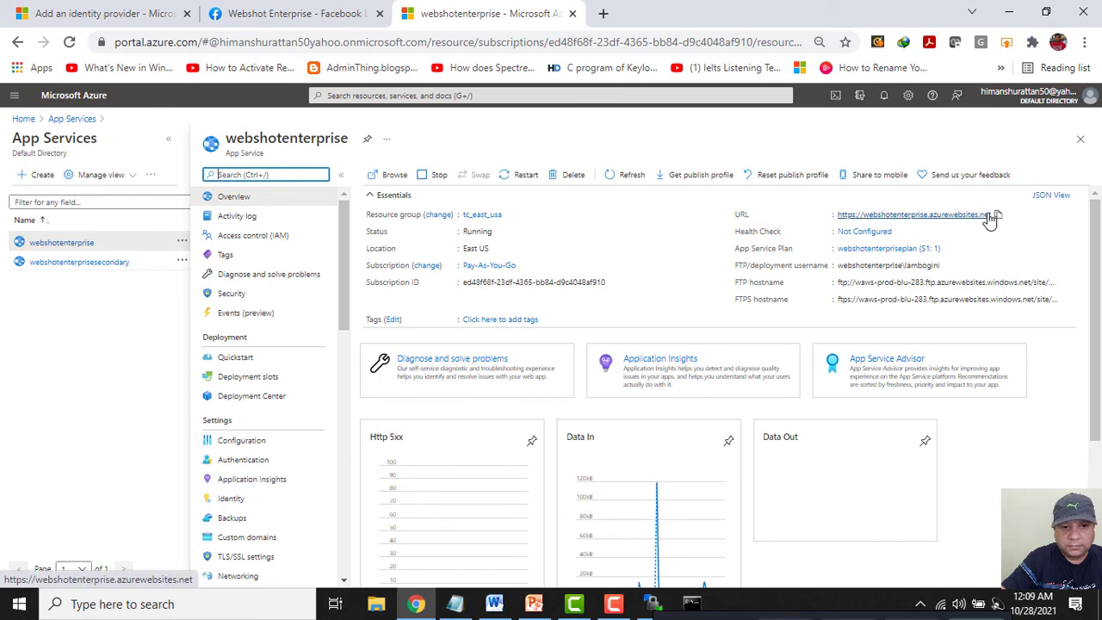
left_click(998, 215)
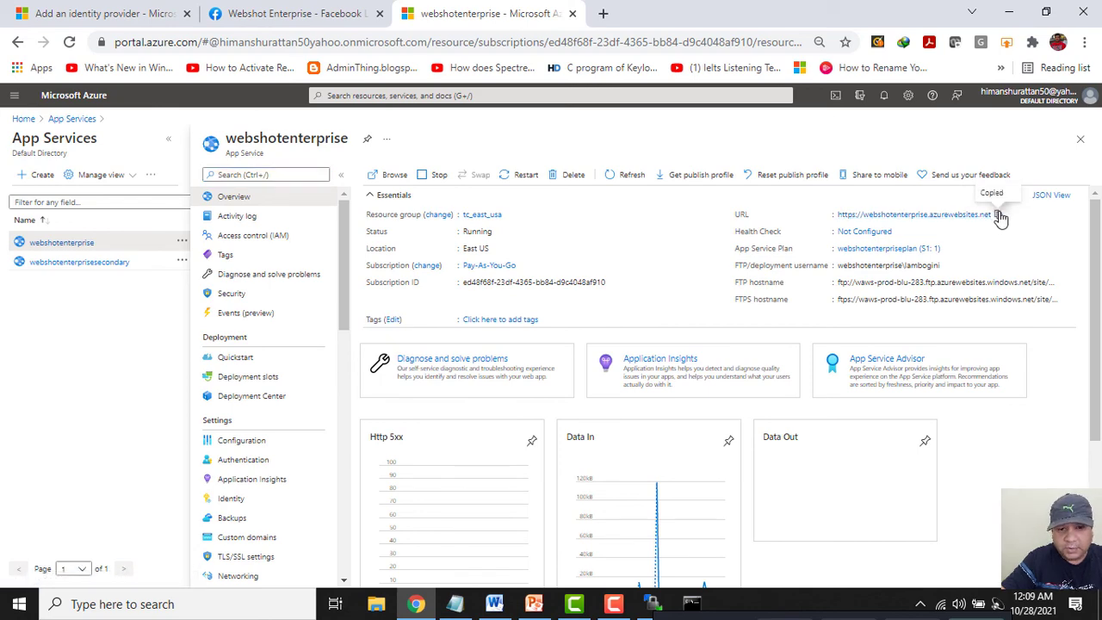
left_click(323, 19)
key("ctrl+v")
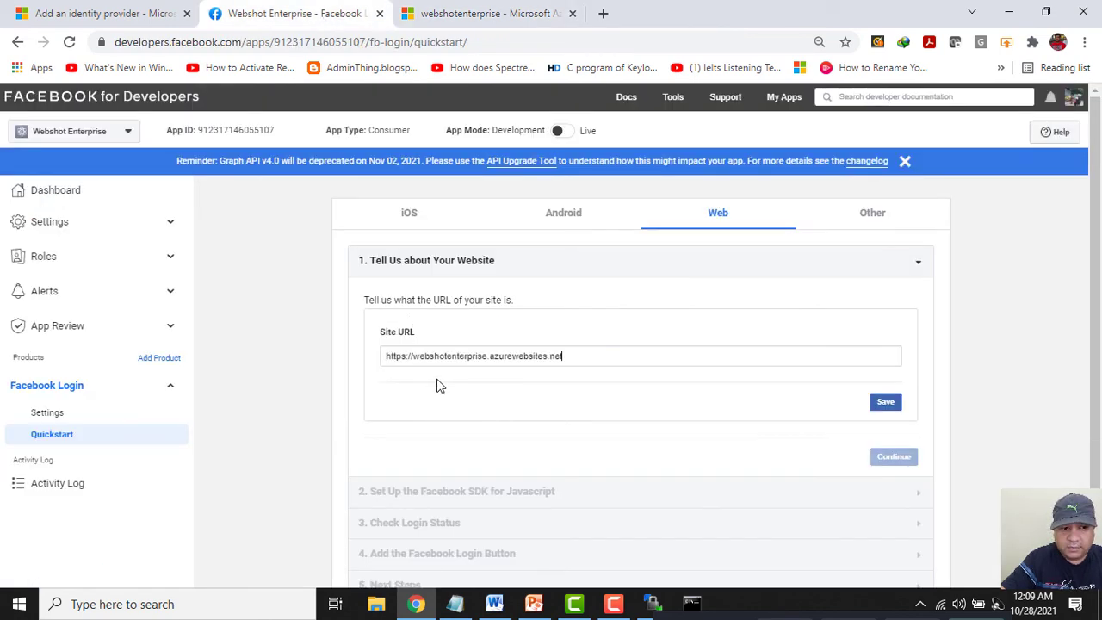
left_click(883, 402)
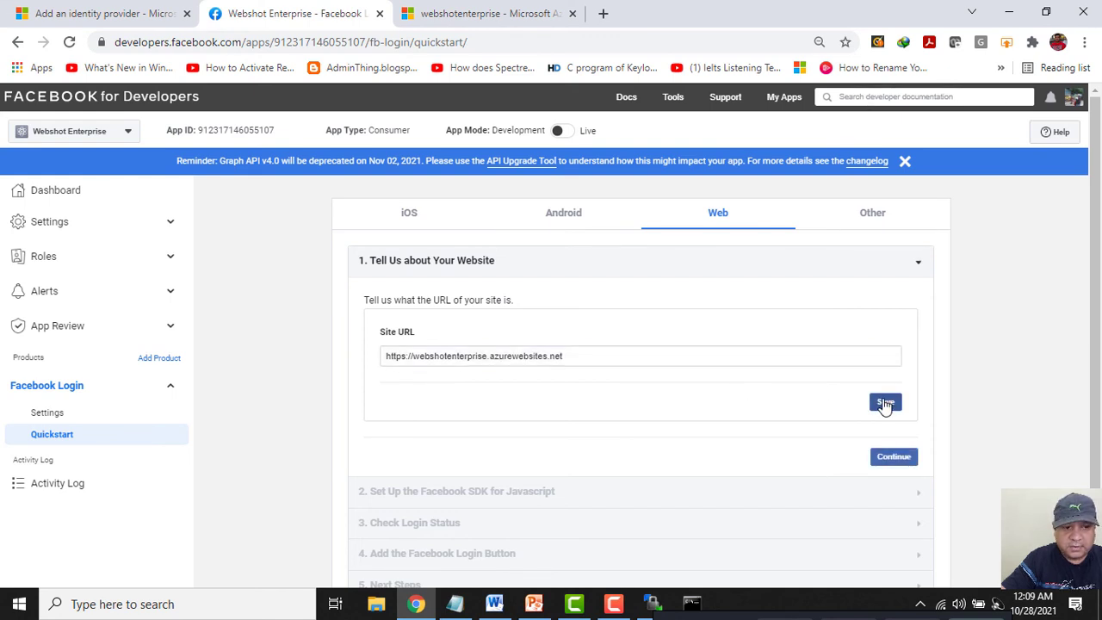
left_click(44, 414)
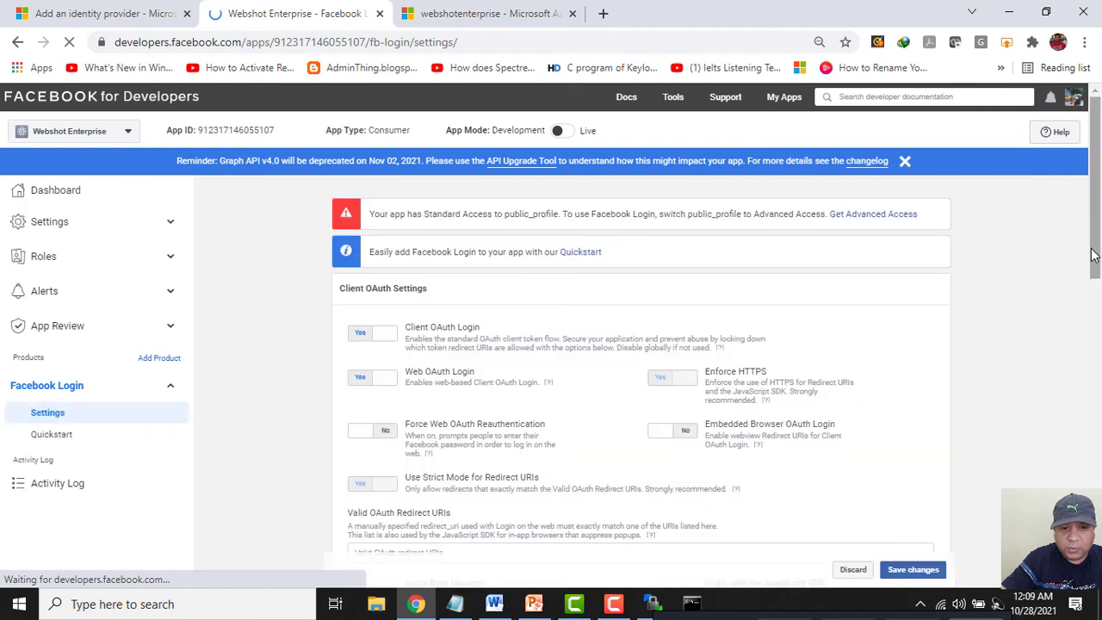
scroll(1042, 318, "down", 3)
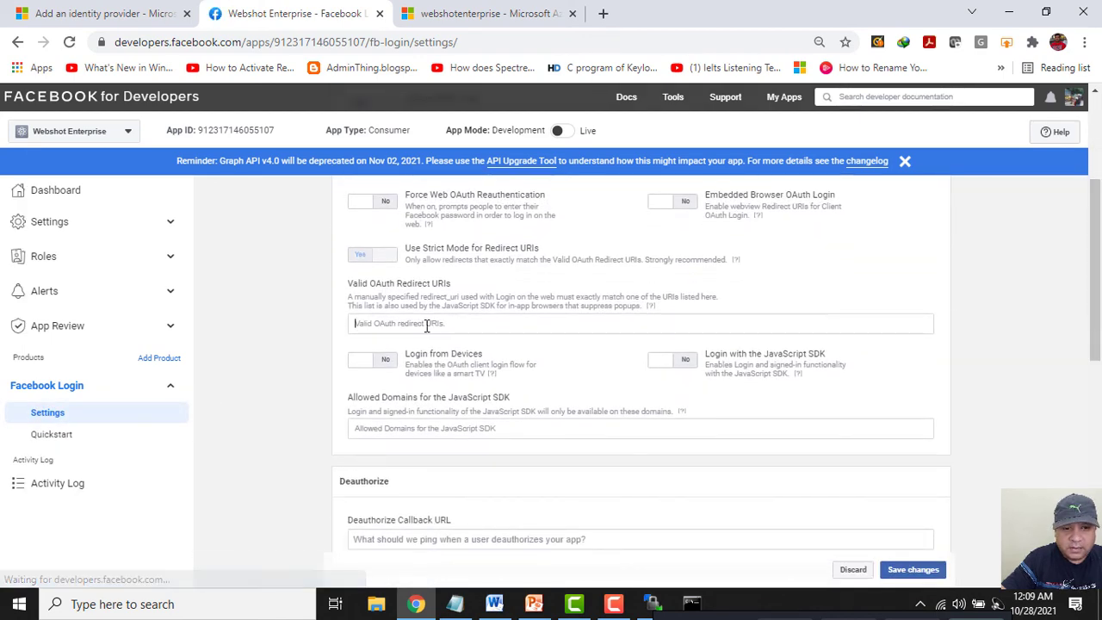
left_click(426, 324)
Try building the redirect URI from the site address plus the callback path copied from the notes.
left_click(456, 603)
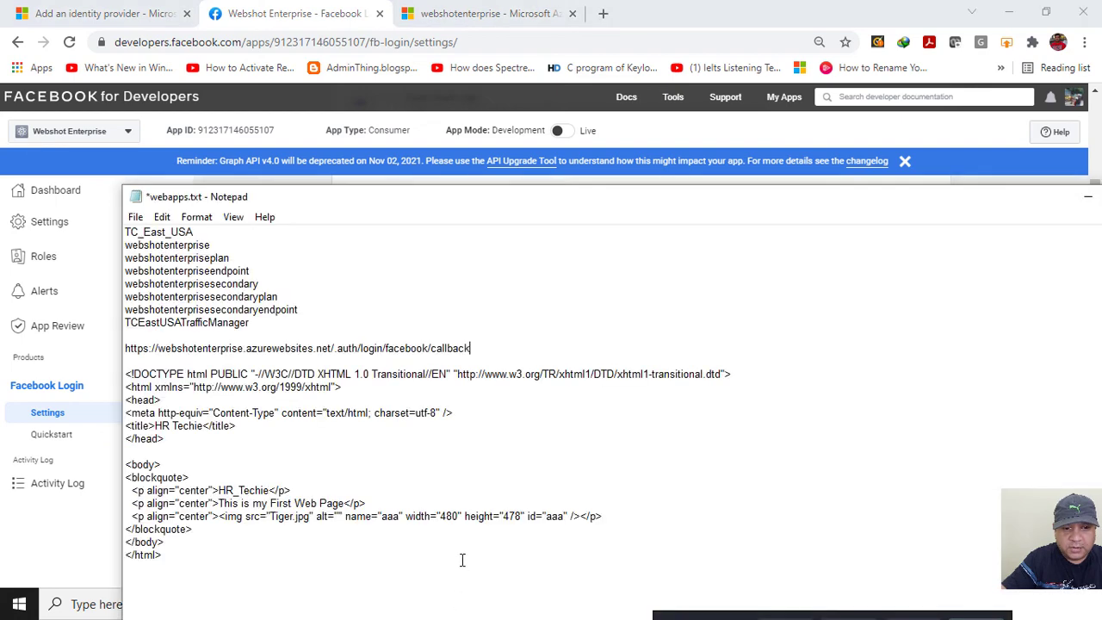
left_click_drag(480, 347, 332, 351)
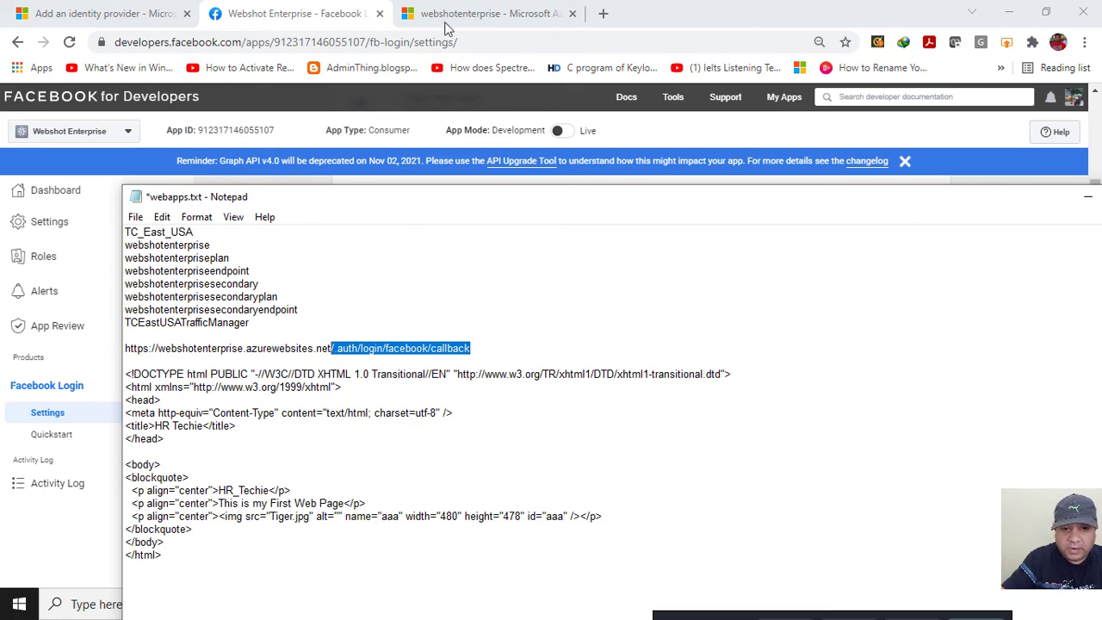
left_click(303, 15)
key("ctrl+v")
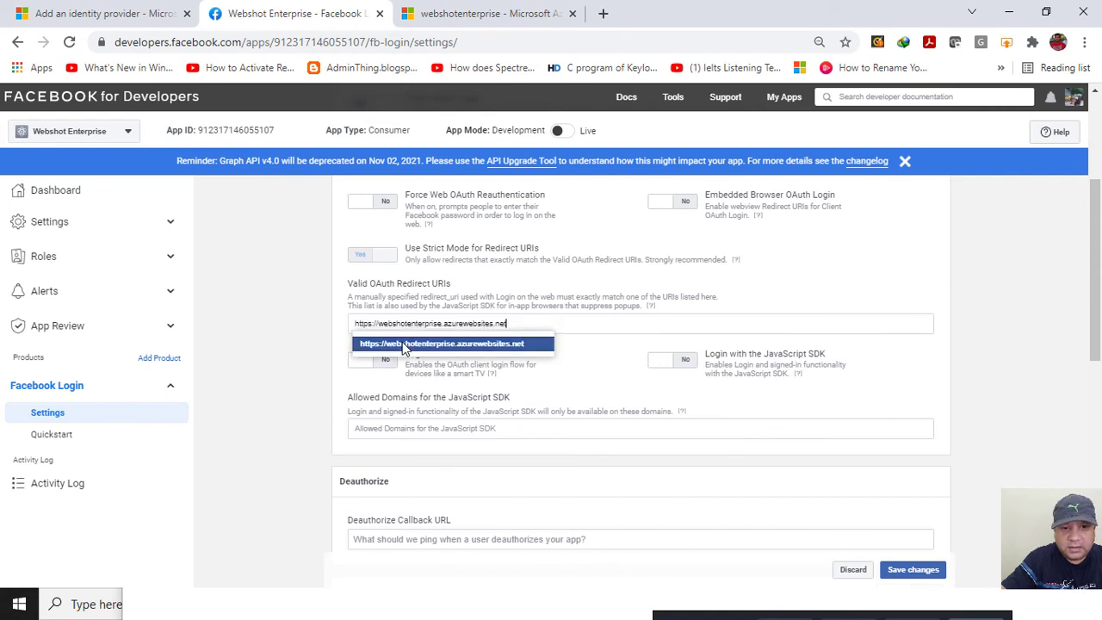
type("/")
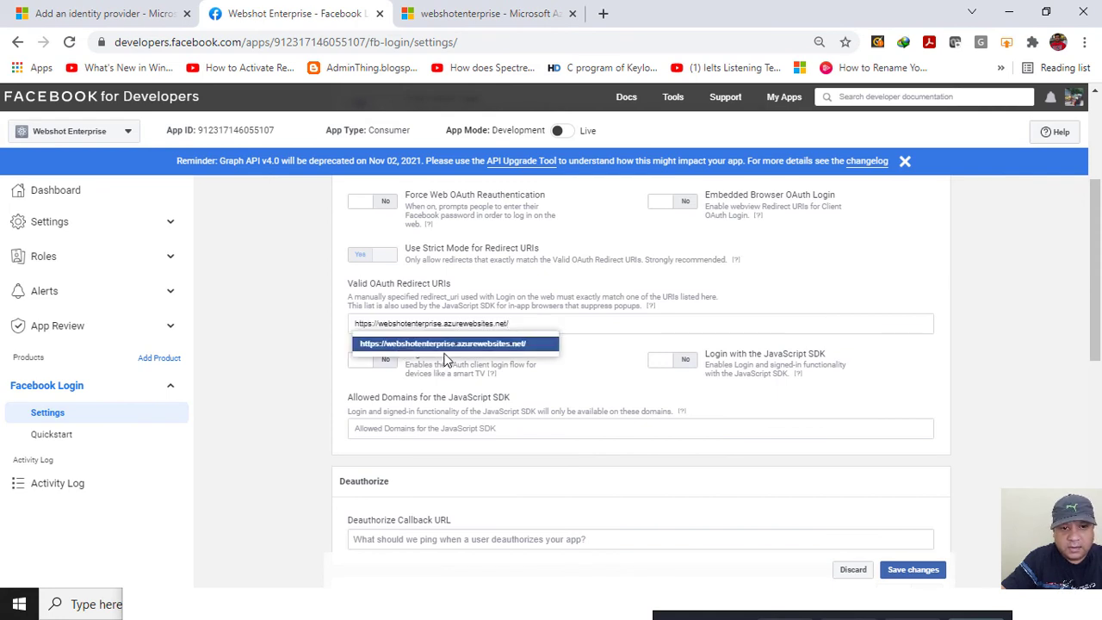
key("alt+Tab")
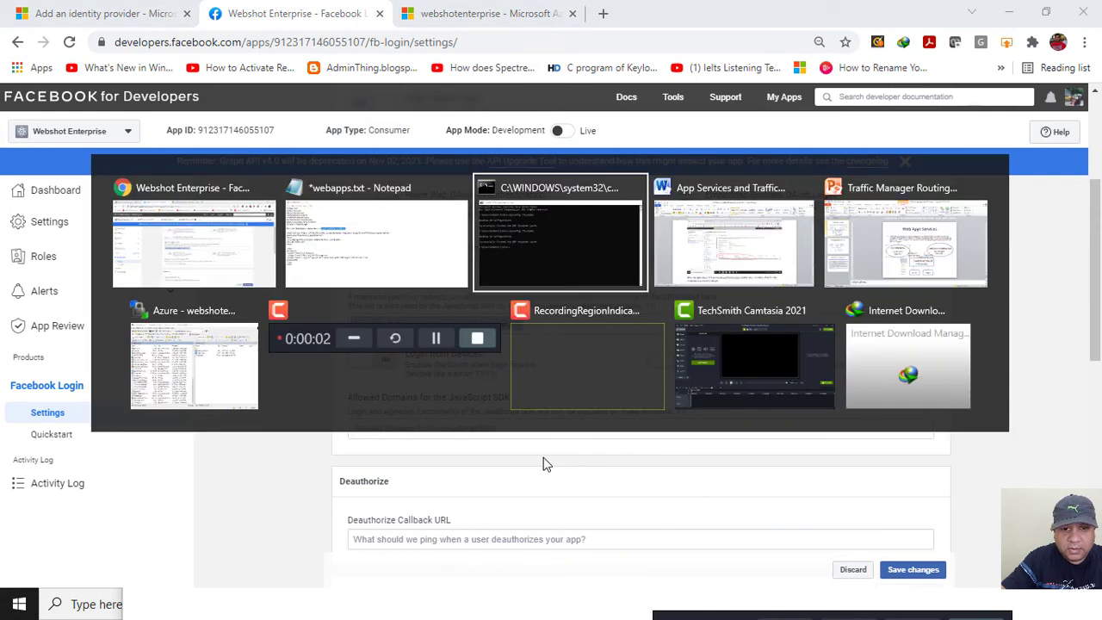
key("shift+Tab")
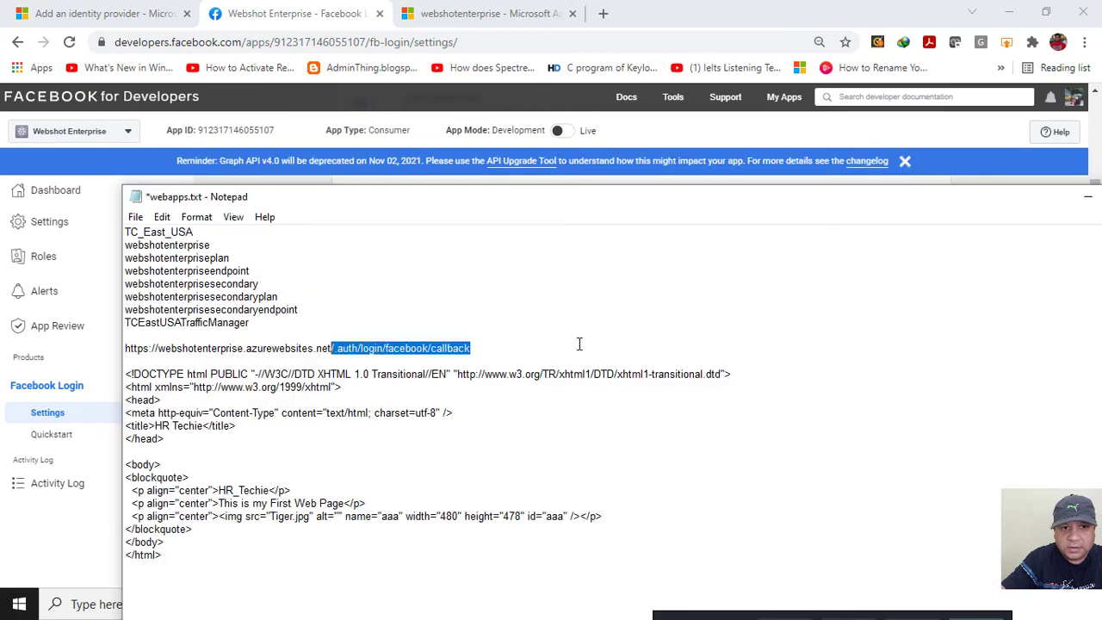
right_click(453, 348)
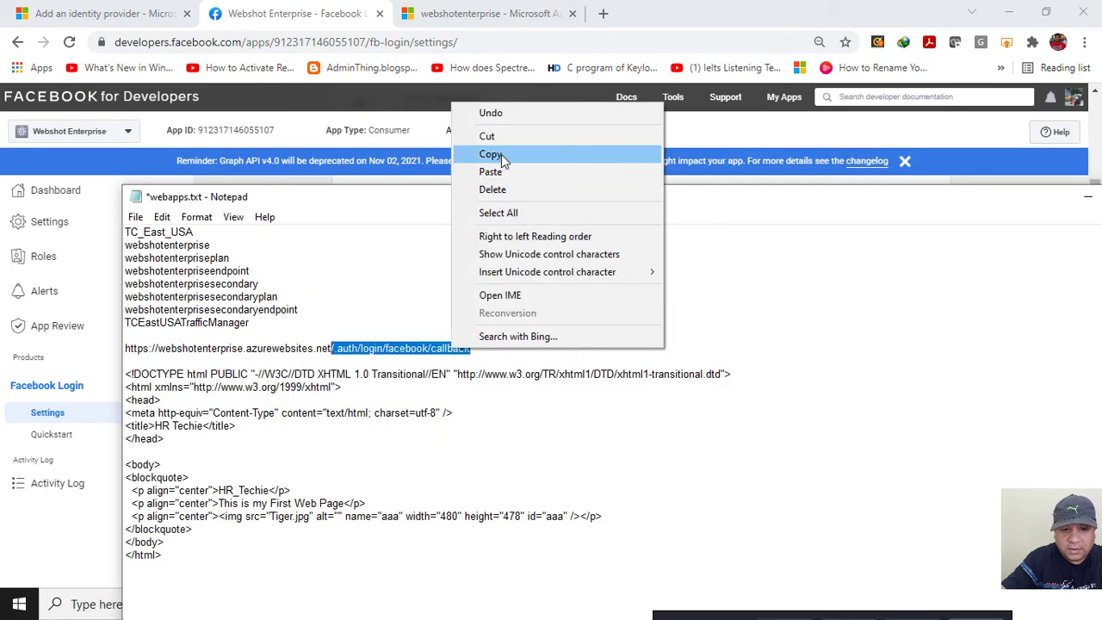
left_click(495, 152)
left_click(317, 13)
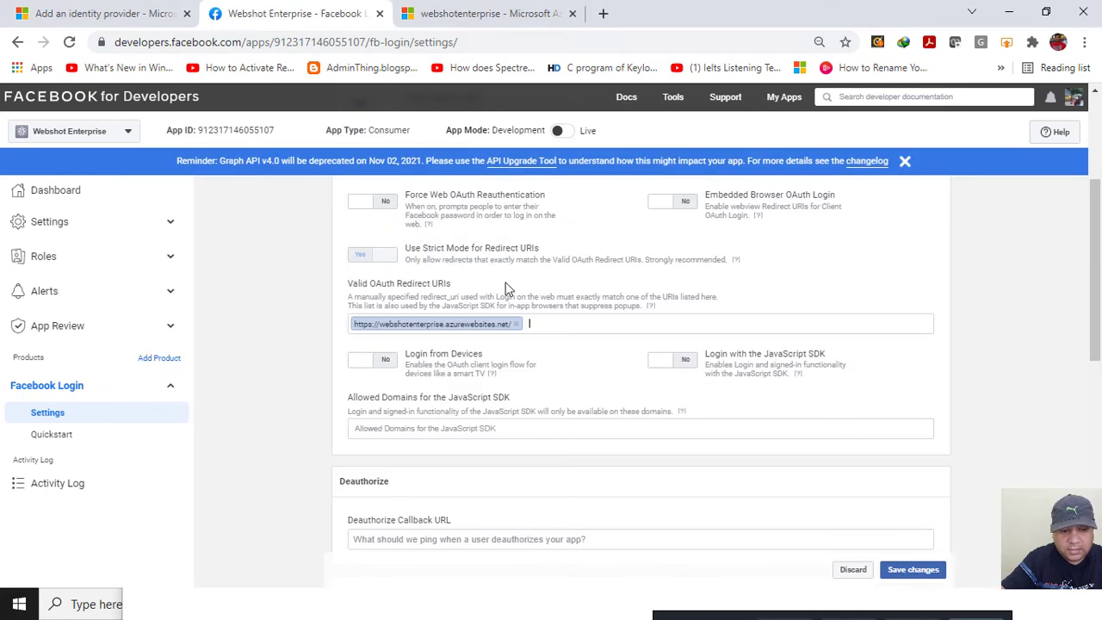
key("BackSpace")
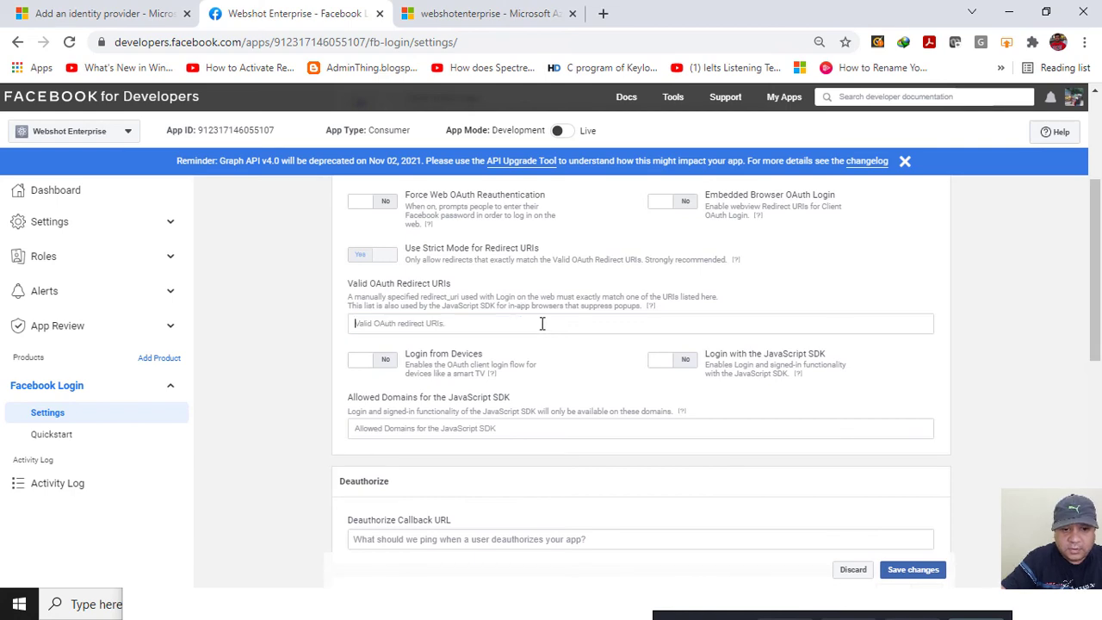
Copy the full .auth/login/facebook/callback URL from the notes and save it as the Valid OAuth Redirect URI.
key("alt+Tab")
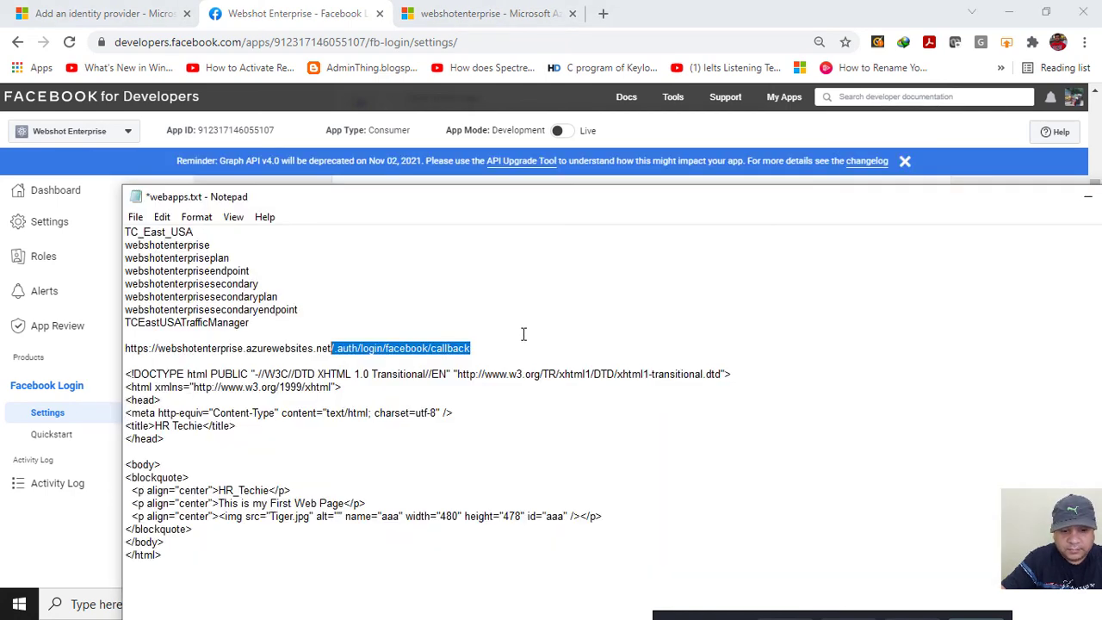
left_click(521, 335)
left_click_drag(511, 344, 106, 351)
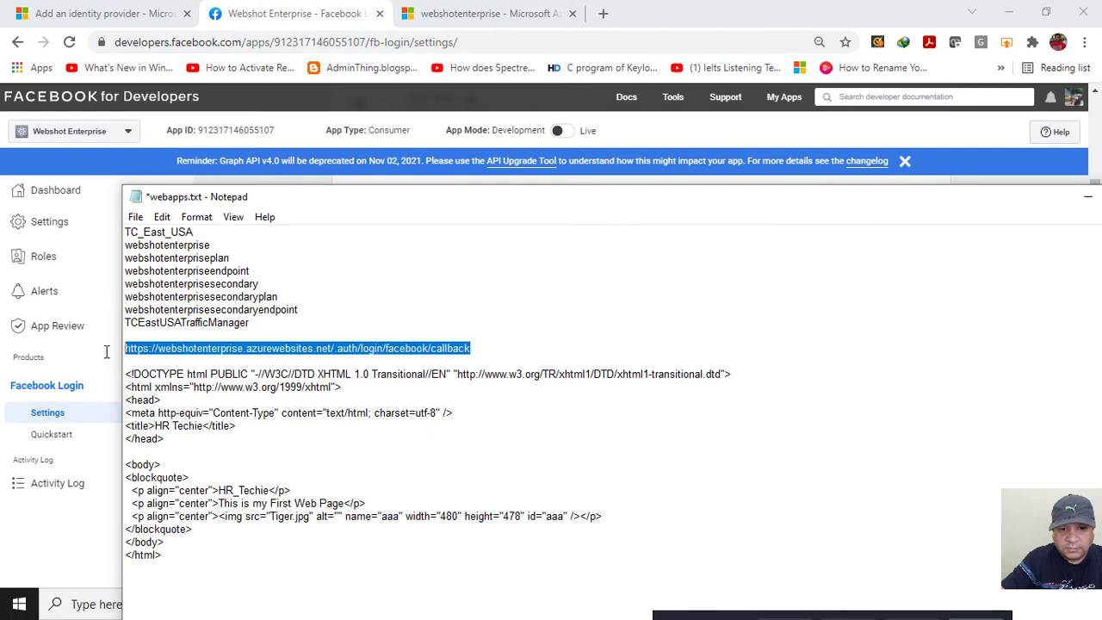
key("ctrl+c")
left_click(308, 12)
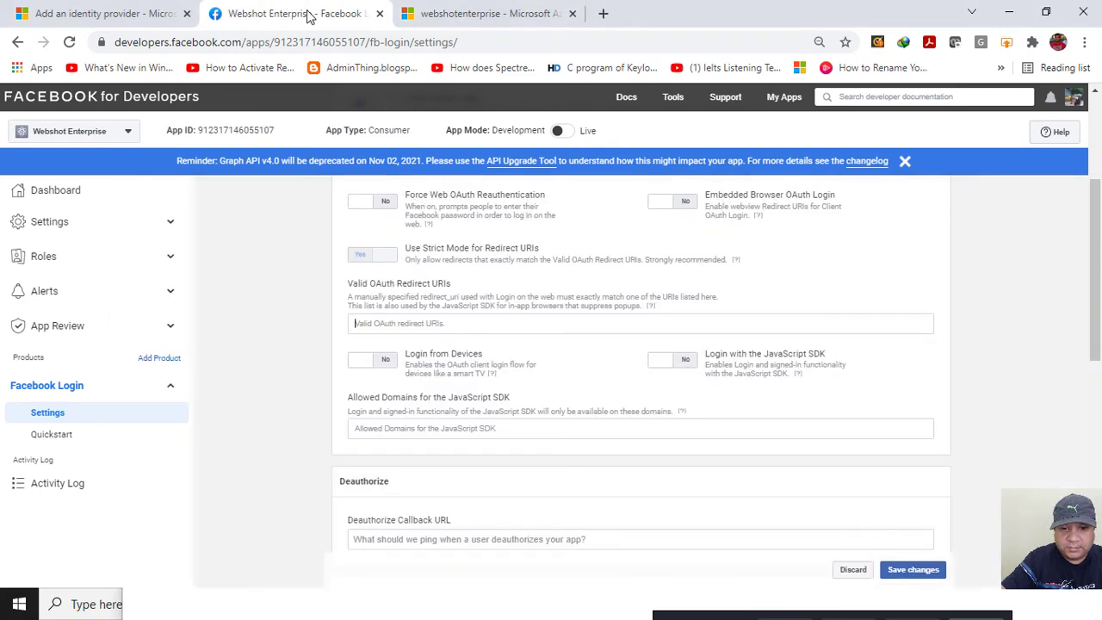
left_click(478, 325)
key("ctrl+v")
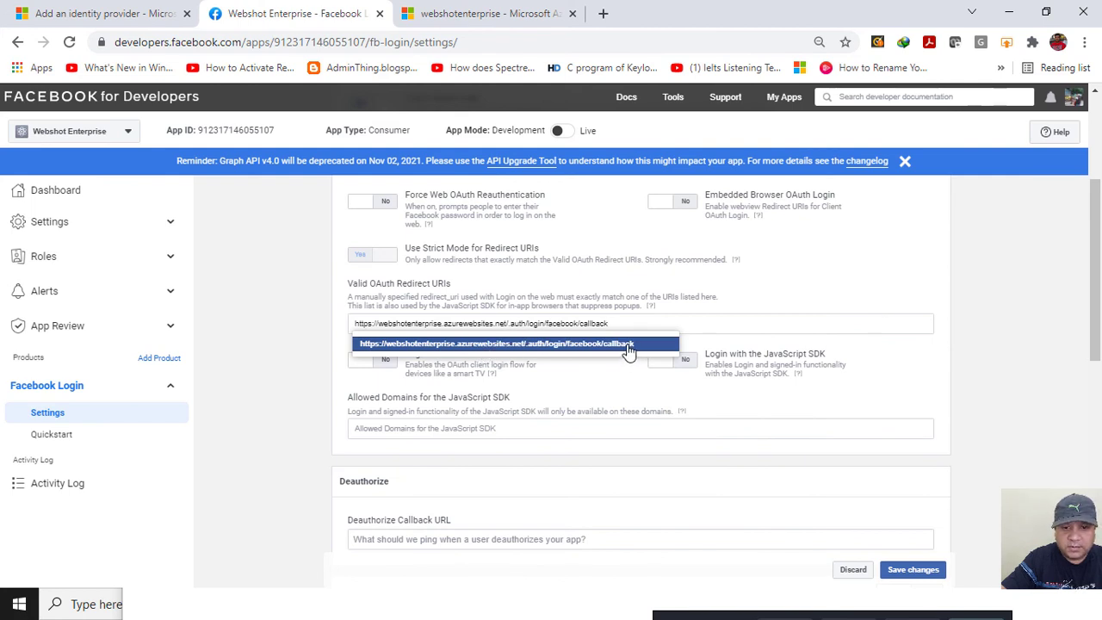
left_click(627, 345)
left_click(898, 575)
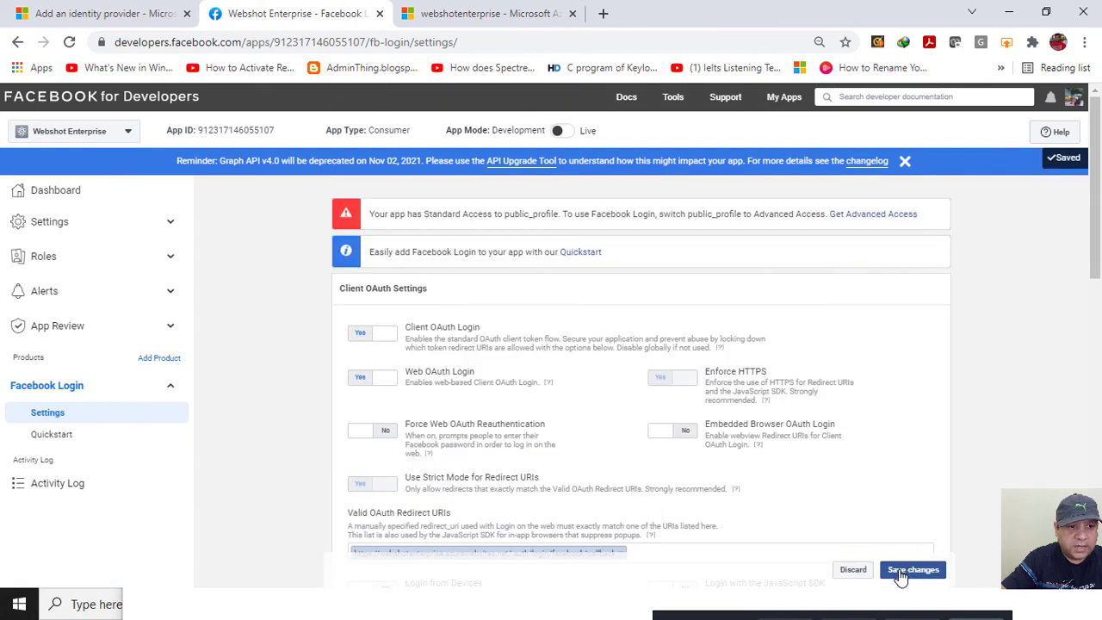
left_click(168, 222)
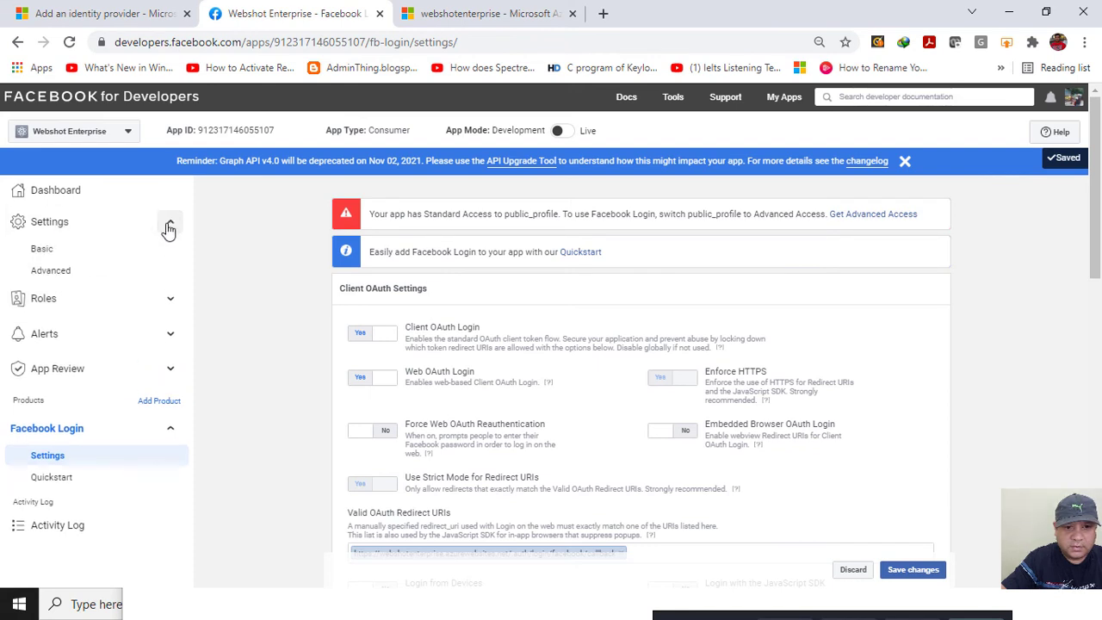
left_click(58, 257)
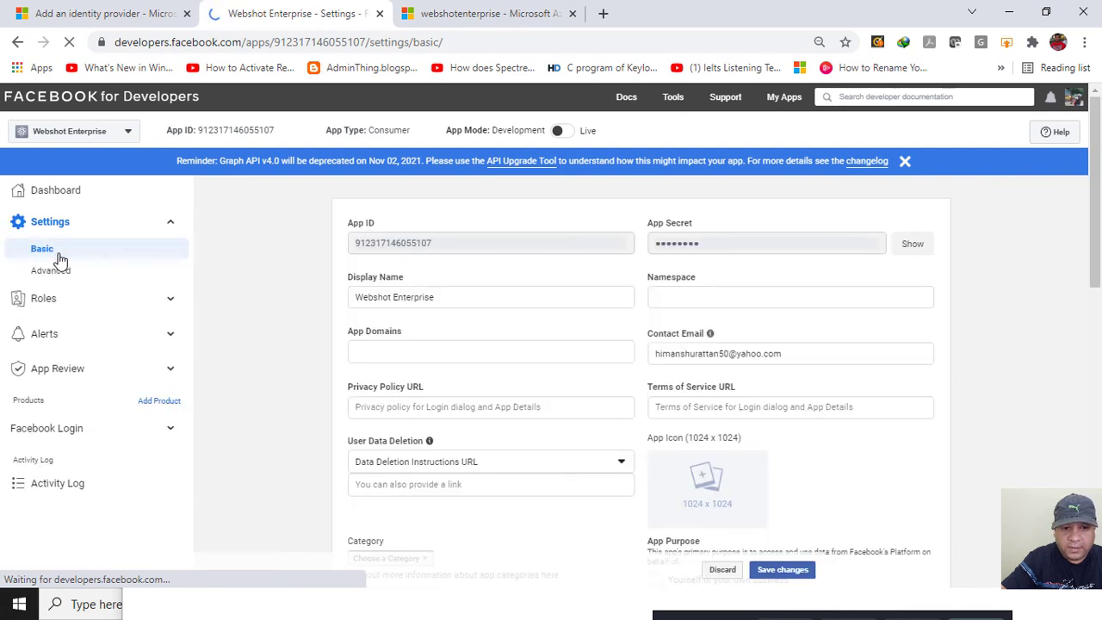
left_click(423, 409)
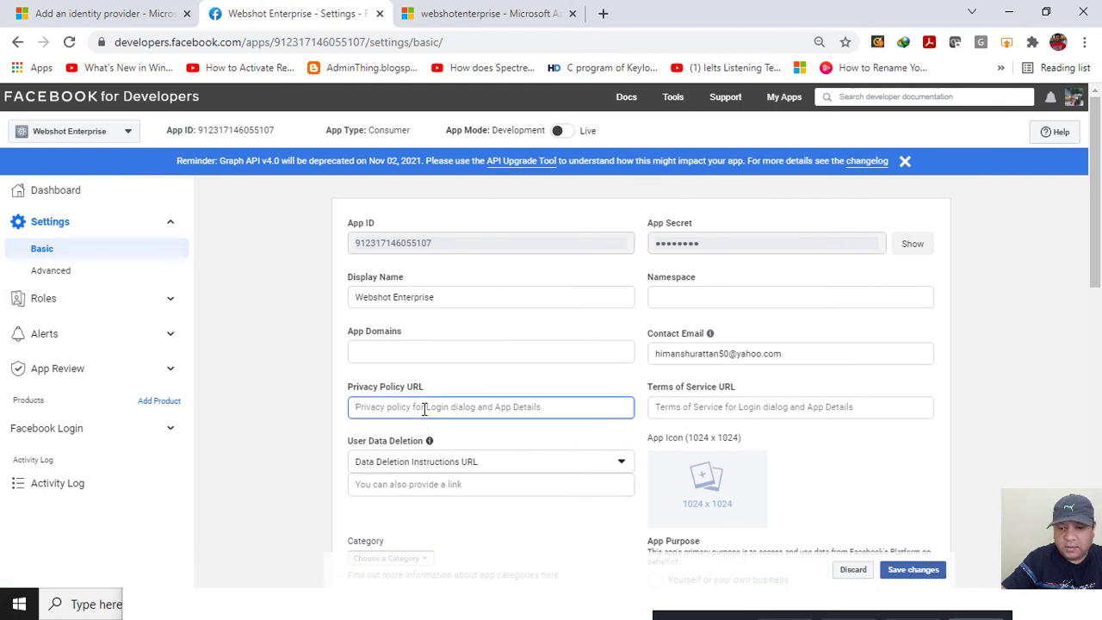
key("ctrl+v")
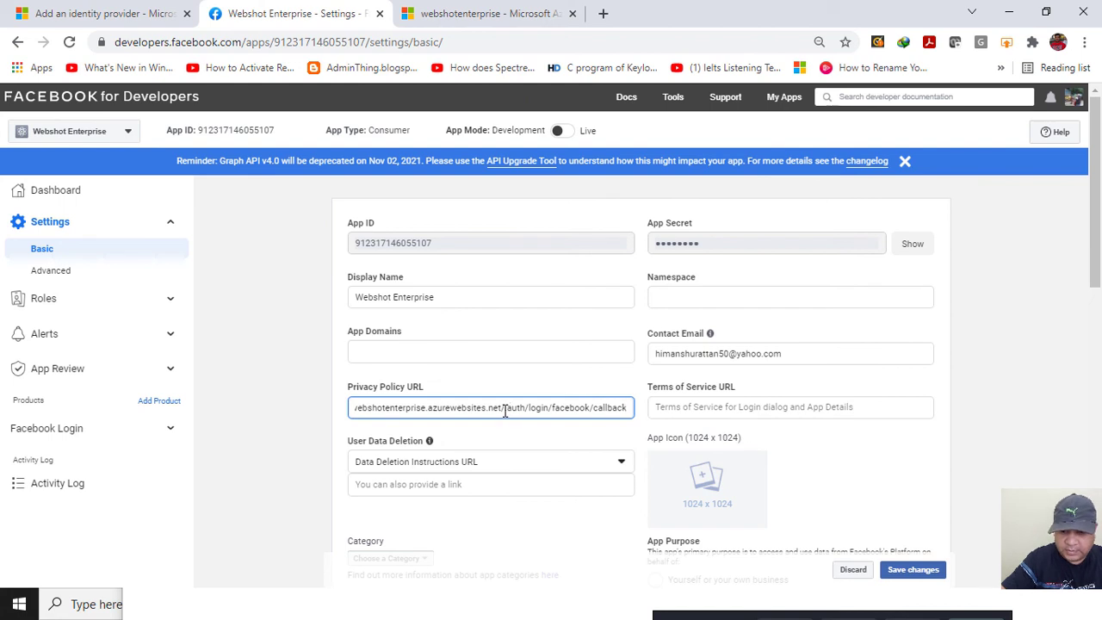
left_click_drag(502, 408, 675, 411)
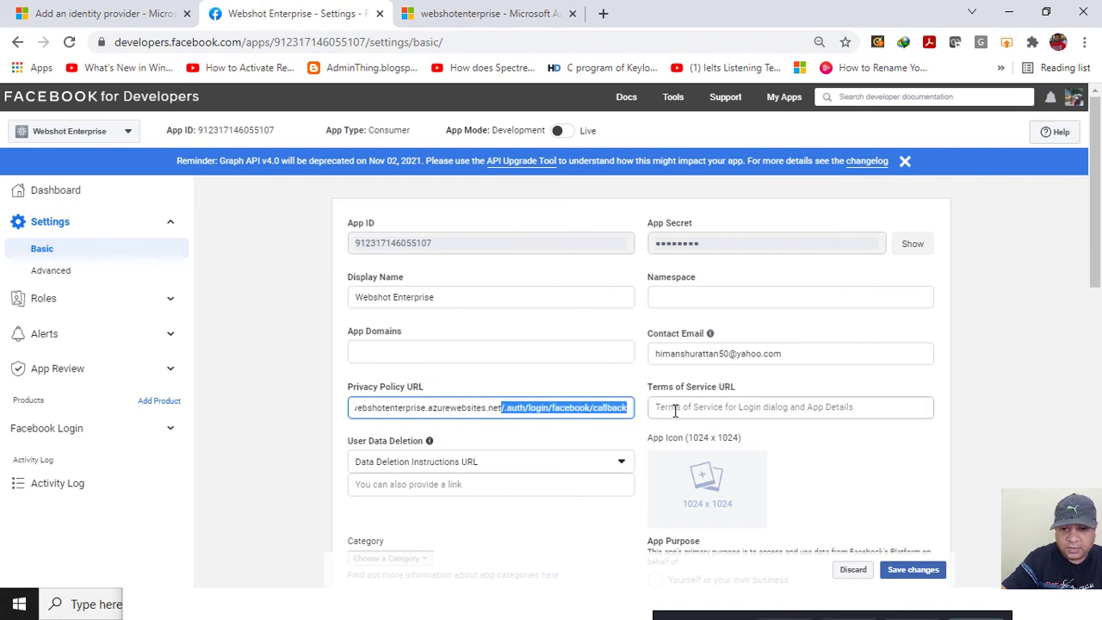
key("BackSpace")
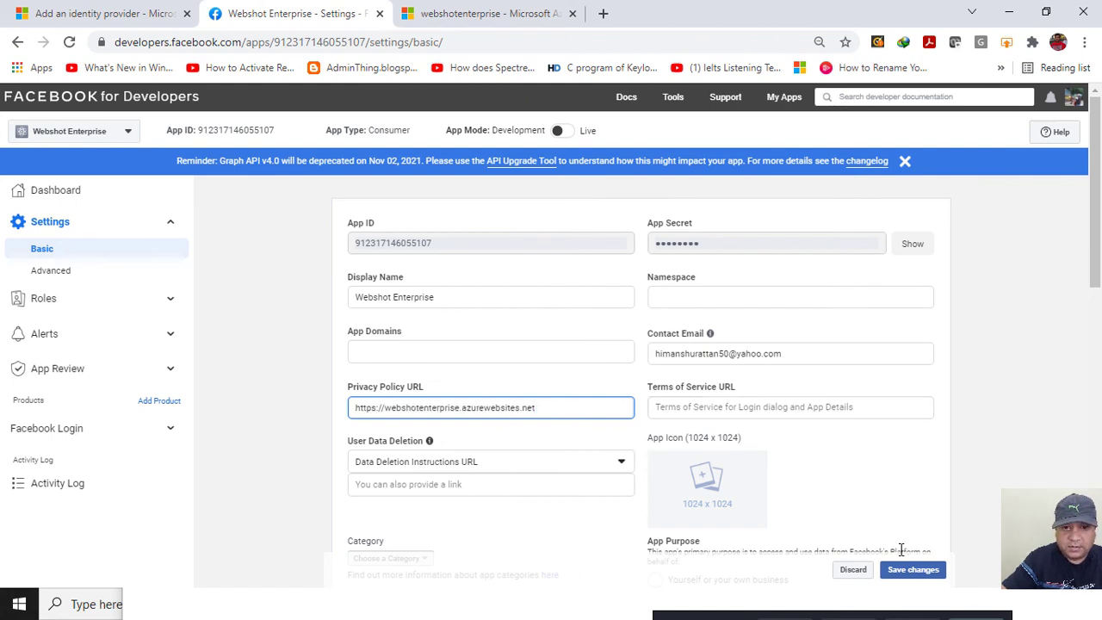
left_click(906, 574)
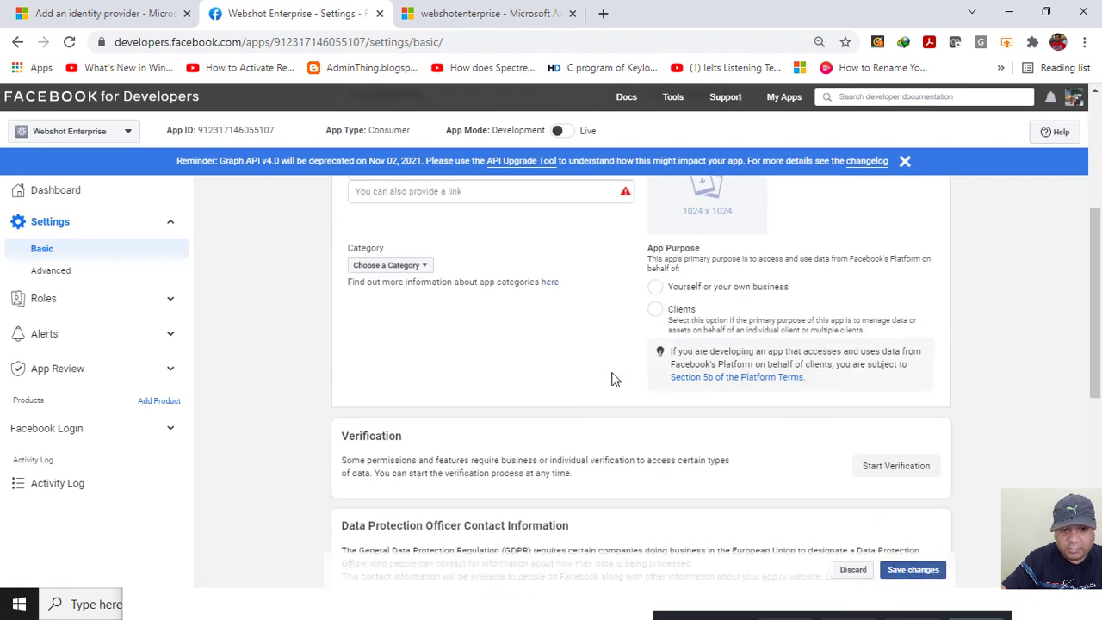
Use the same address as the data deletion URL and save the basic settings.
scroll(602, 371, "up", 3)
left_click_drag(570, 361, 356, 356)
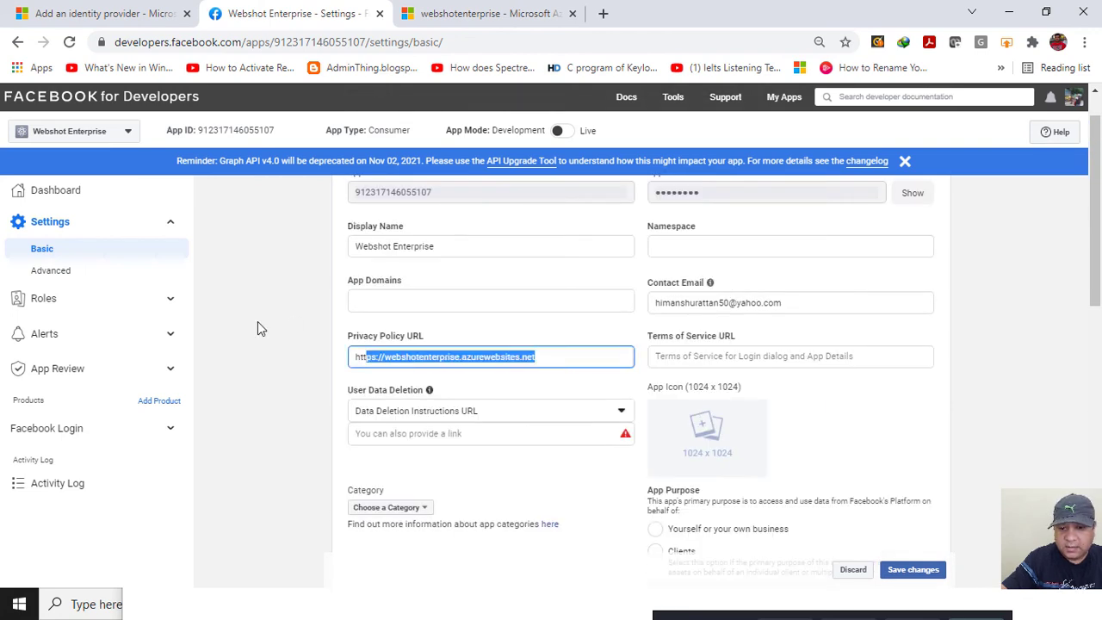
key("ctrl+c")
left_click(364, 433)
key("ctrl+v")
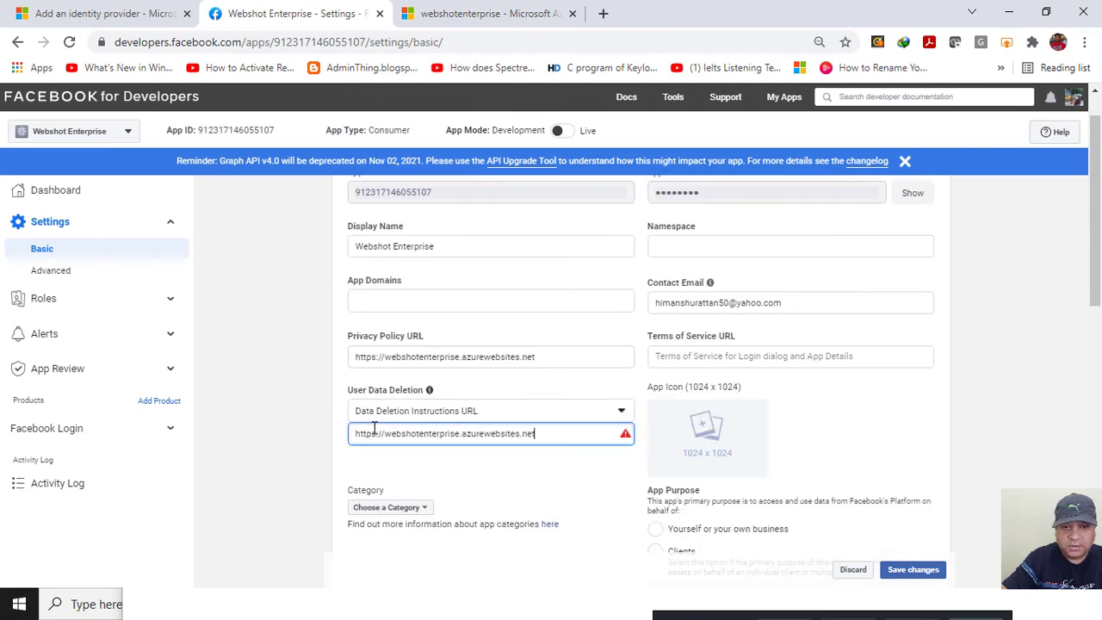
left_click(902, 569)
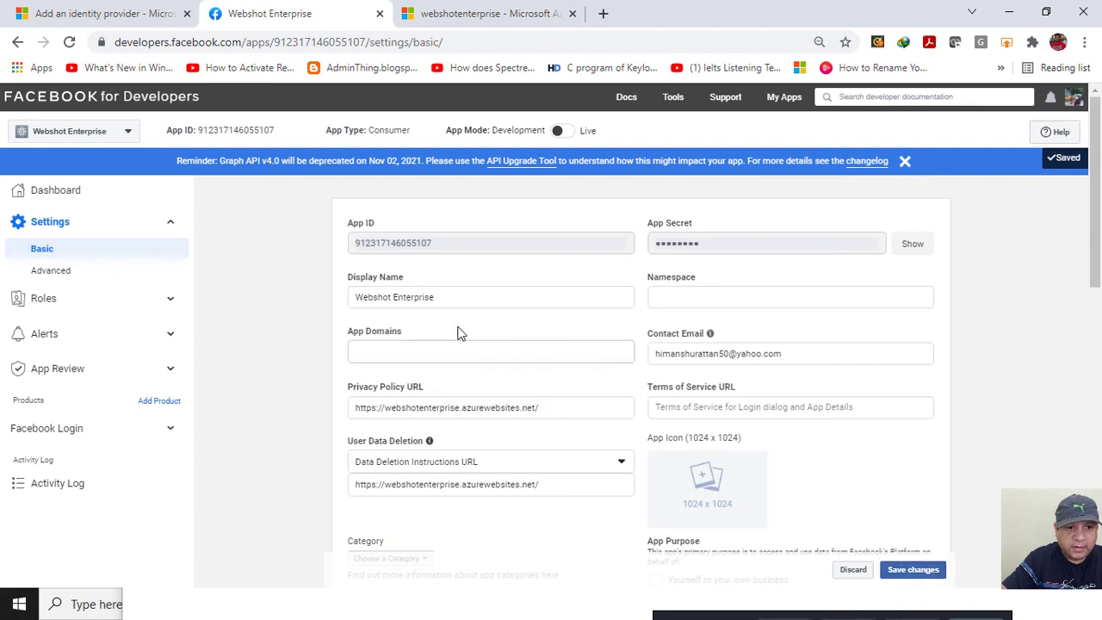
double_click(389, 244)
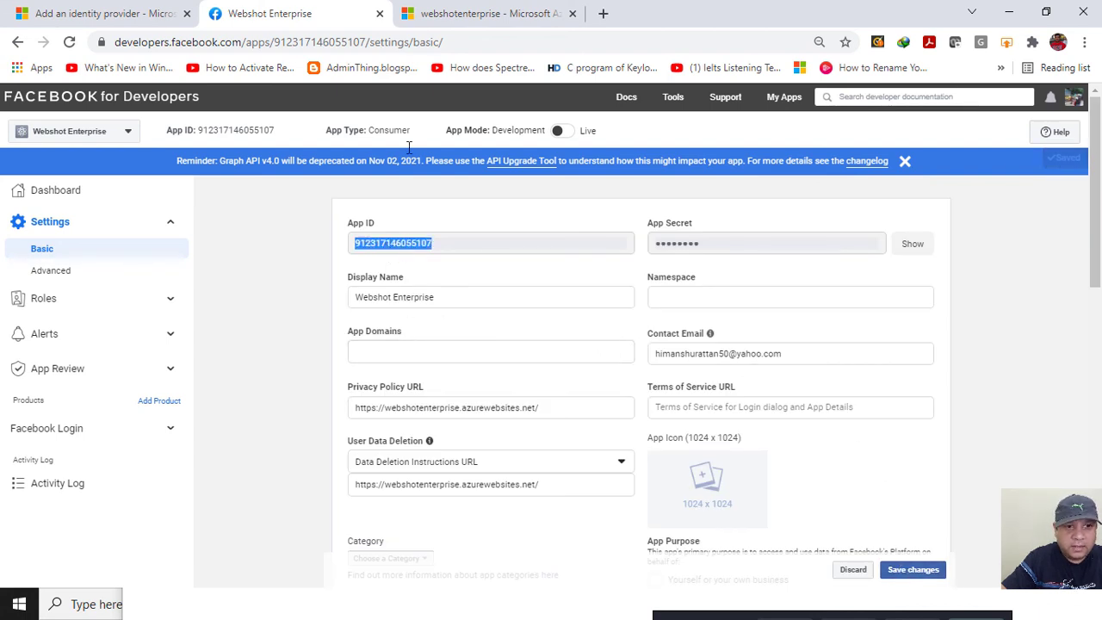
Fill in the Azure Facebook provider form with the Facebook app's App ID and App secret.
left_click(86, 14)
left_click(187, 284)
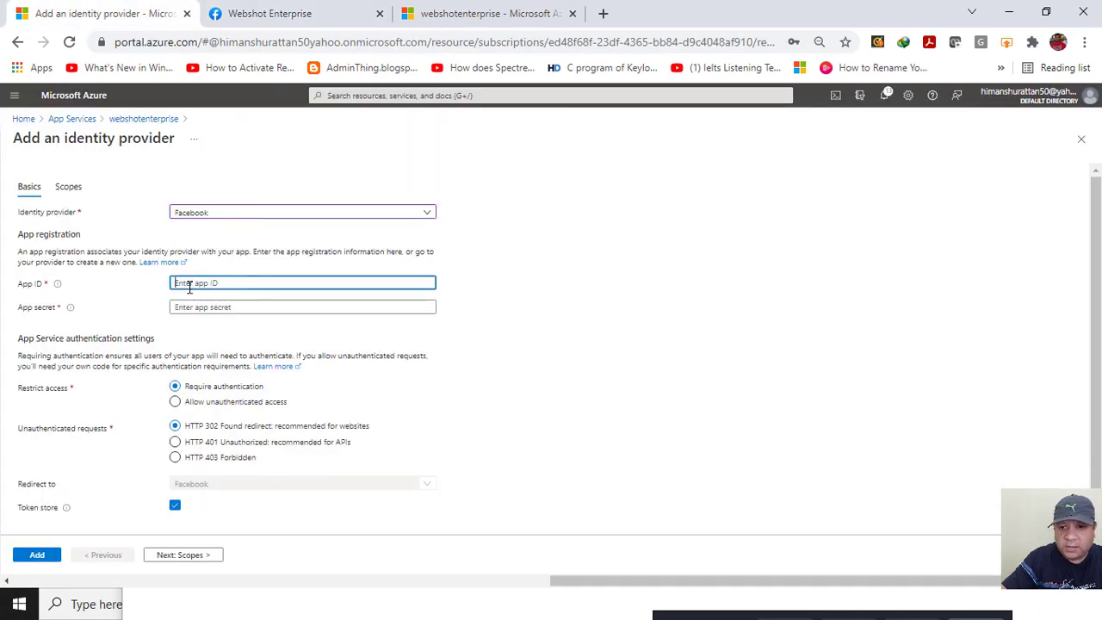
key("ctrl+v")
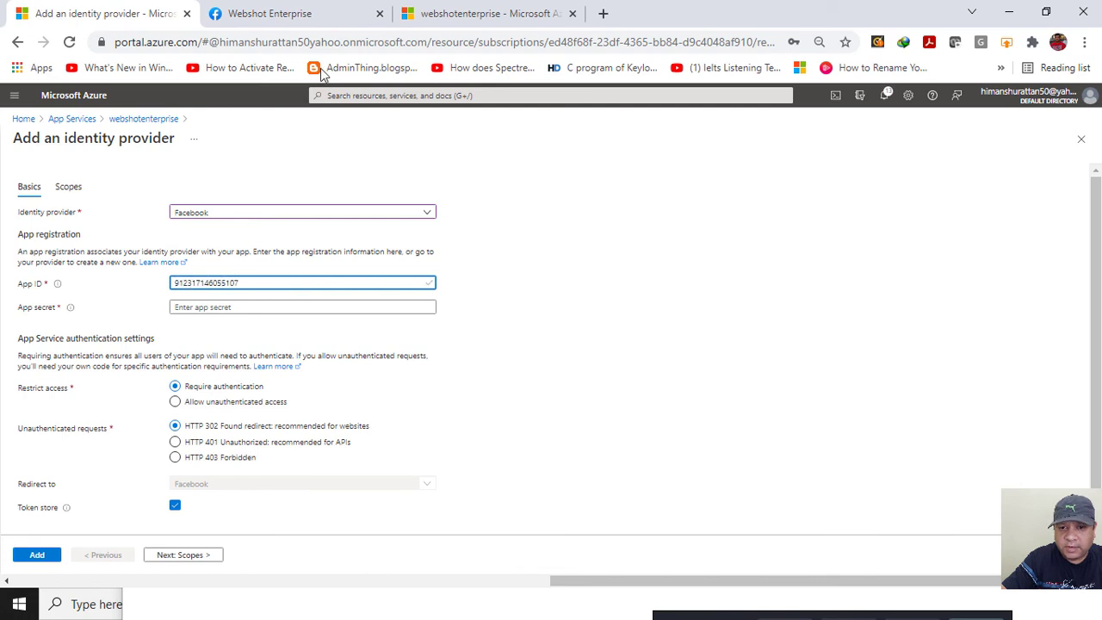
left_click(330, 23)
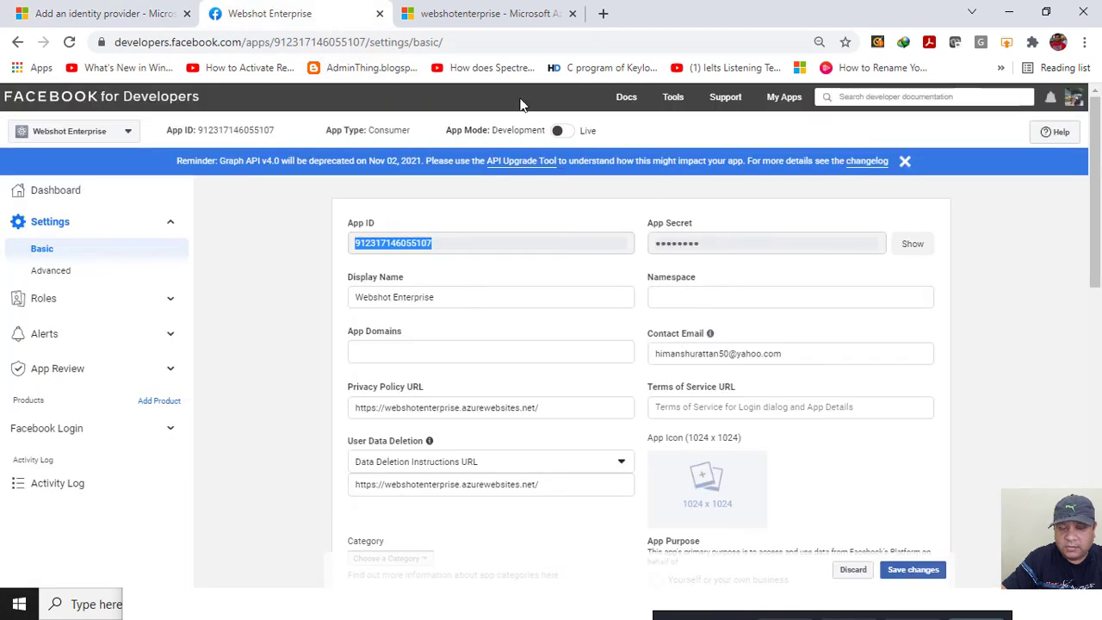
left_click(910, 246)
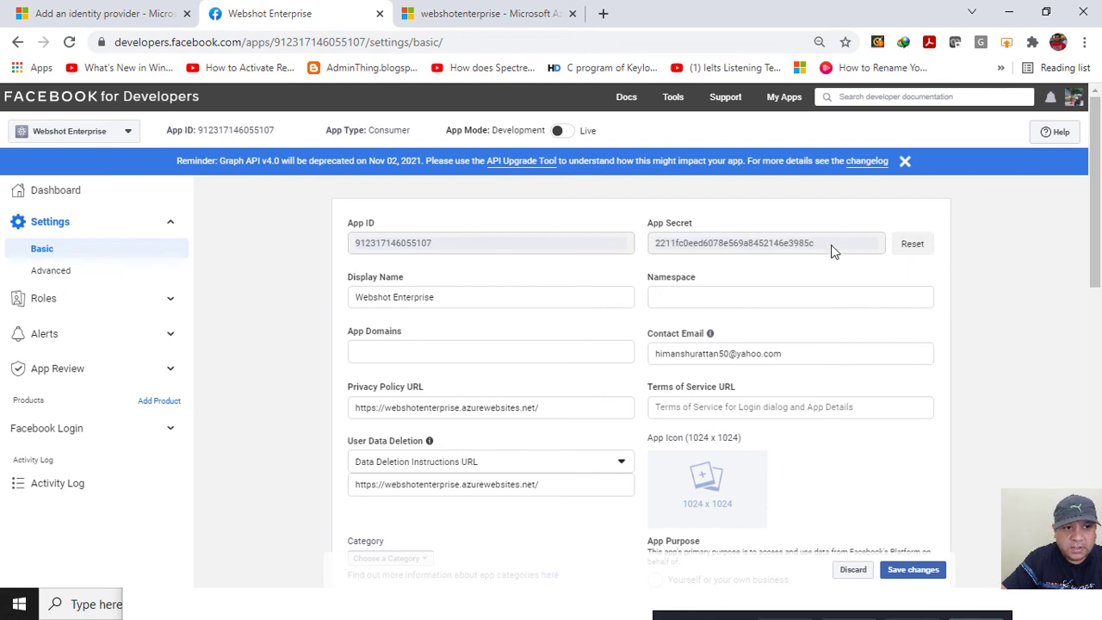
left_click_drag(831, 248, 640, 253)
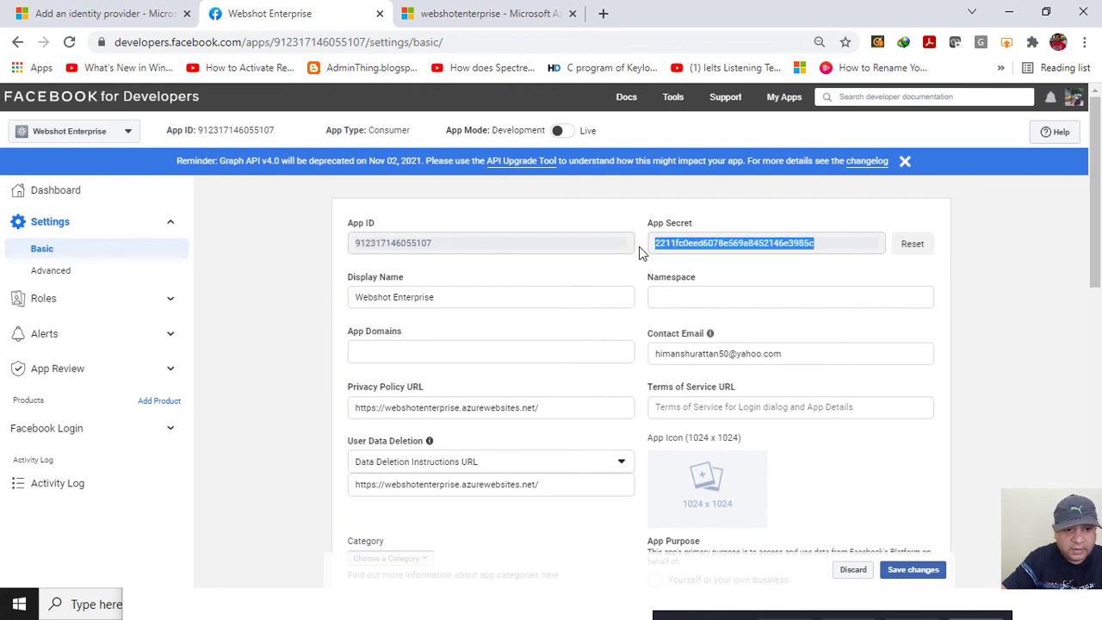
left_click(88, 13)
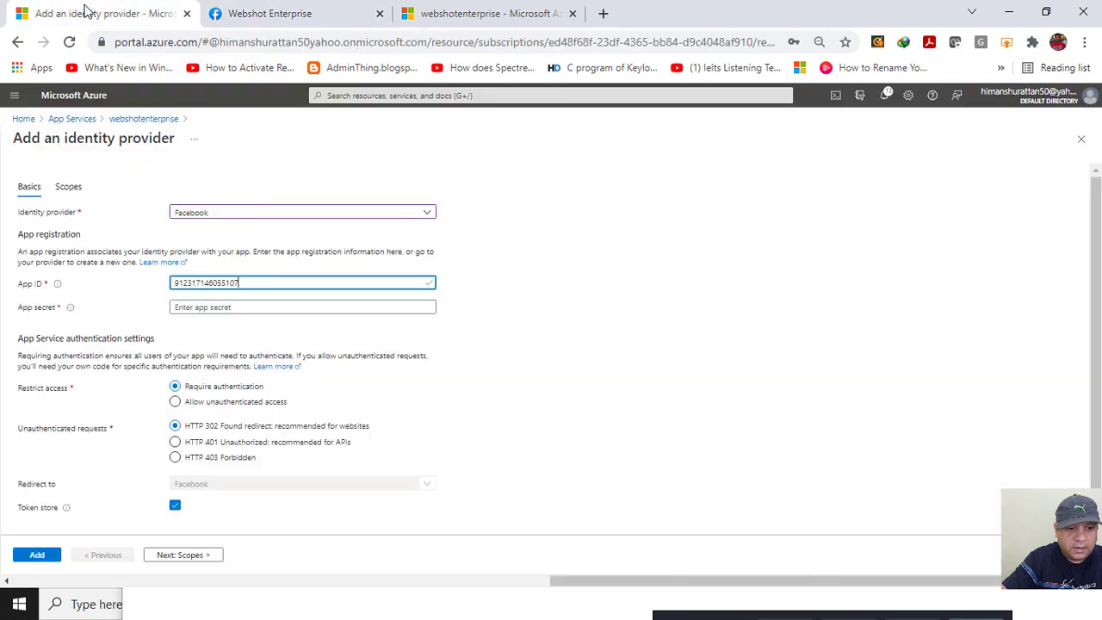
left_click(287, 308)
key("ctrl+v")
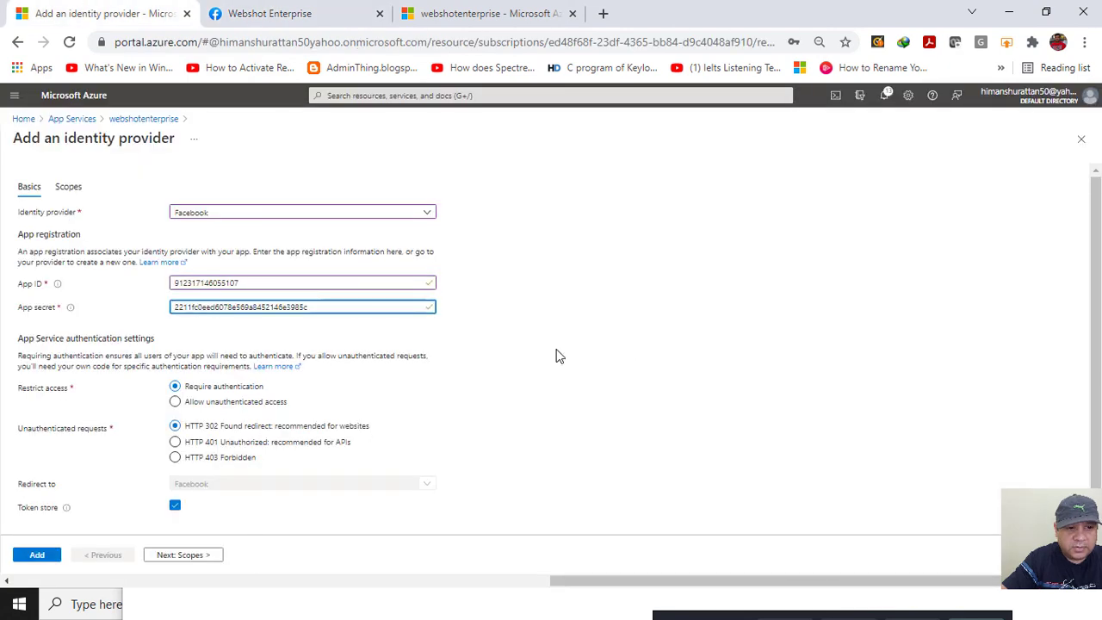
Add the public_profile scope and add Facebook as the identity provider.
left_click(172, 559)
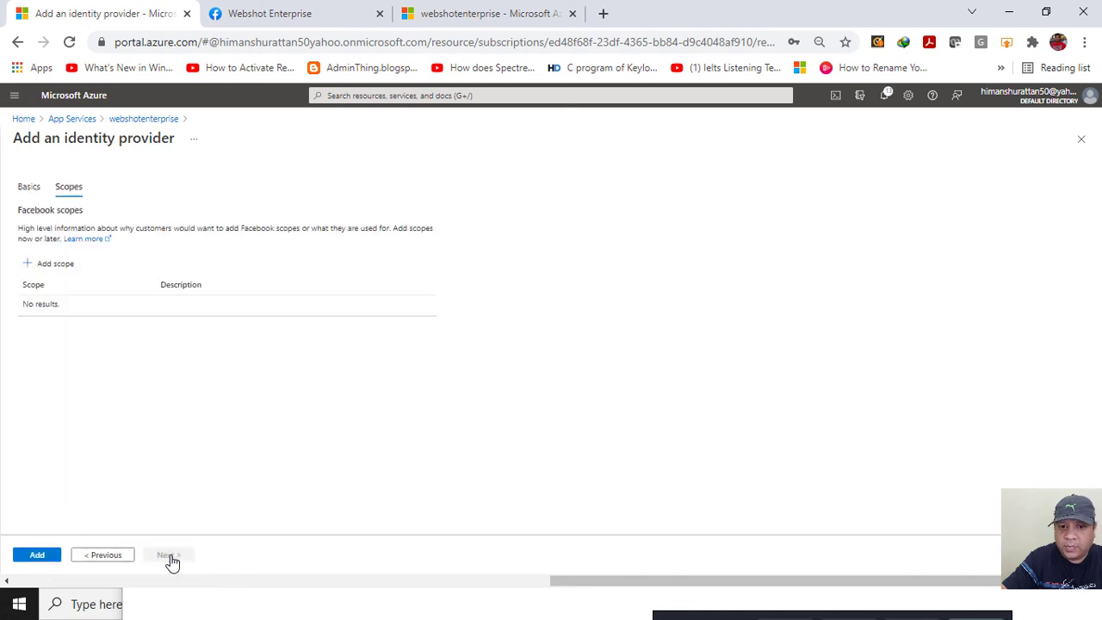
left_click(60, 266)
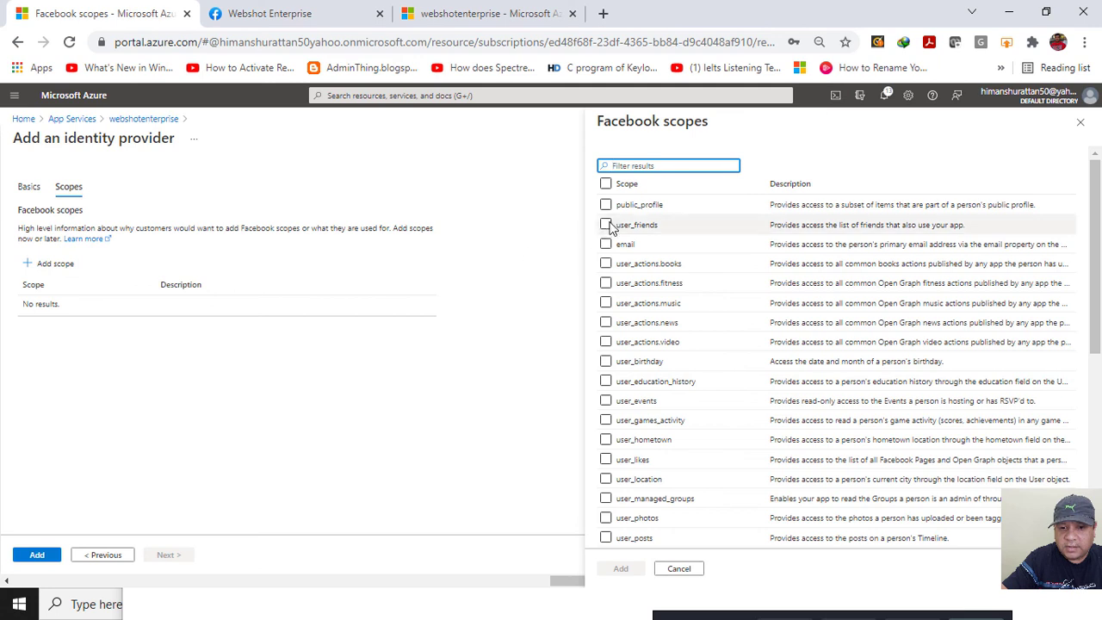
left_click(605, 207)
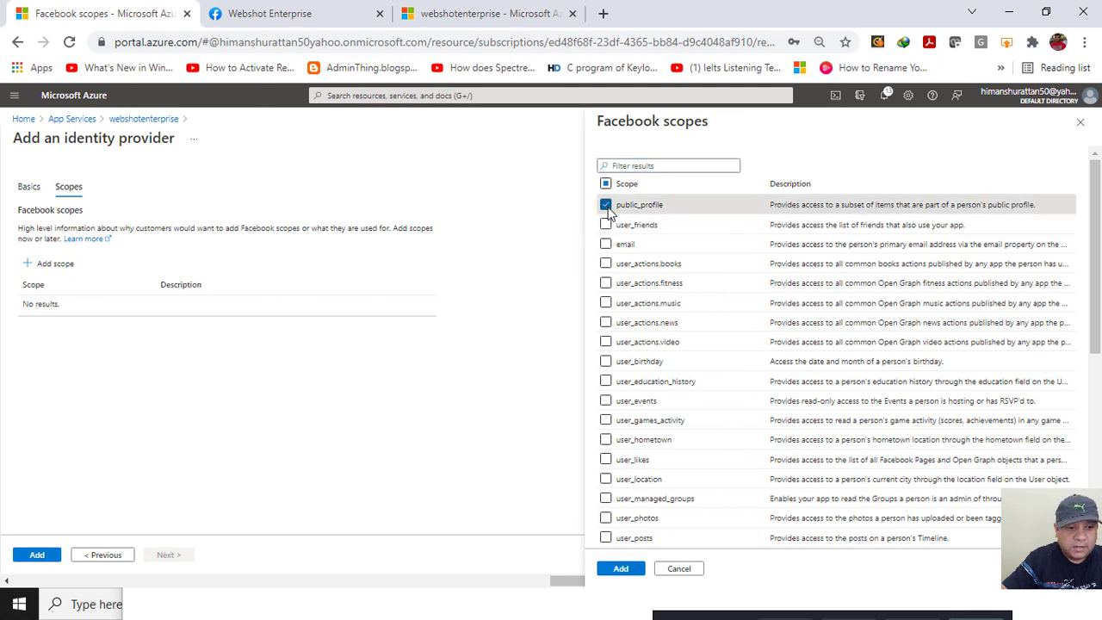
left_click(618, 572)
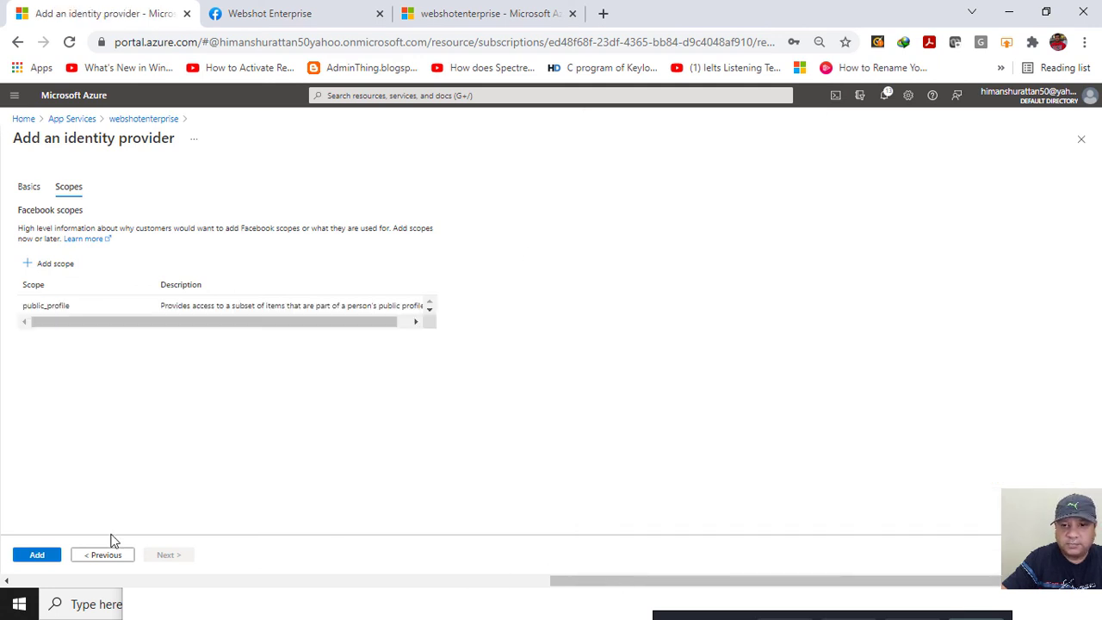
left_click(44, 555)
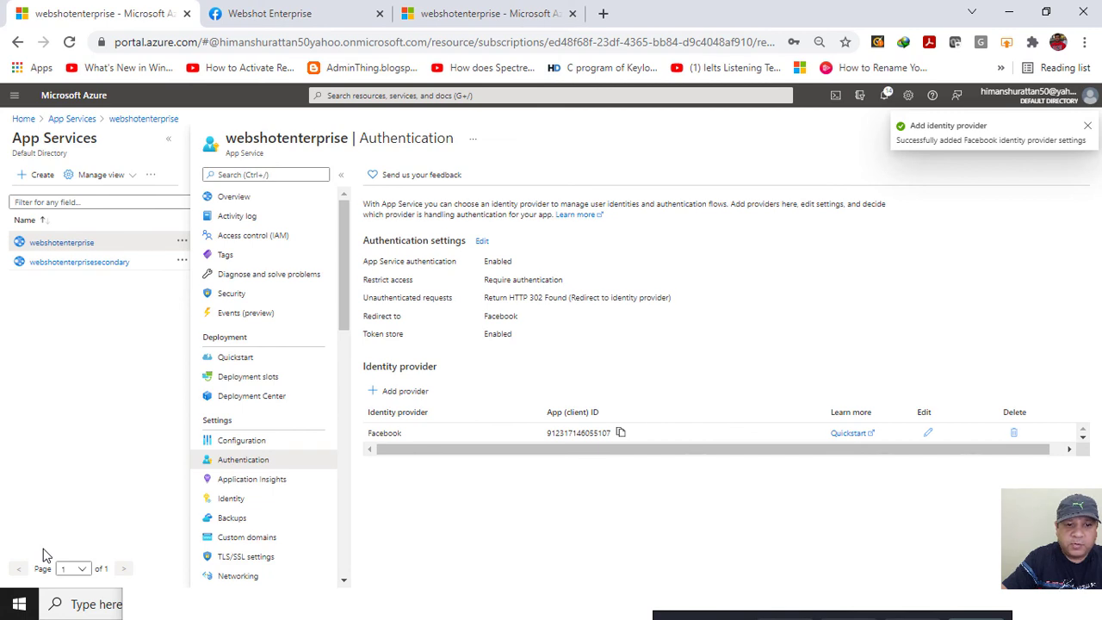
Copy the webshotenterprise URL from Overview and load it in a new Chrome incognito window.
left_click(241, 203)
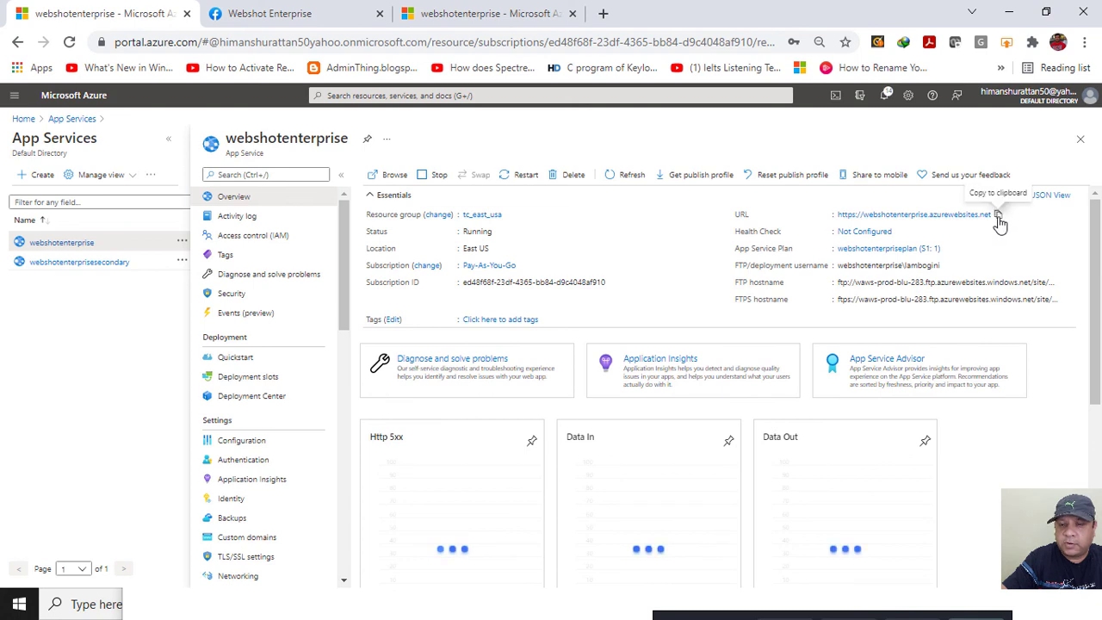
left_click(998, 218)
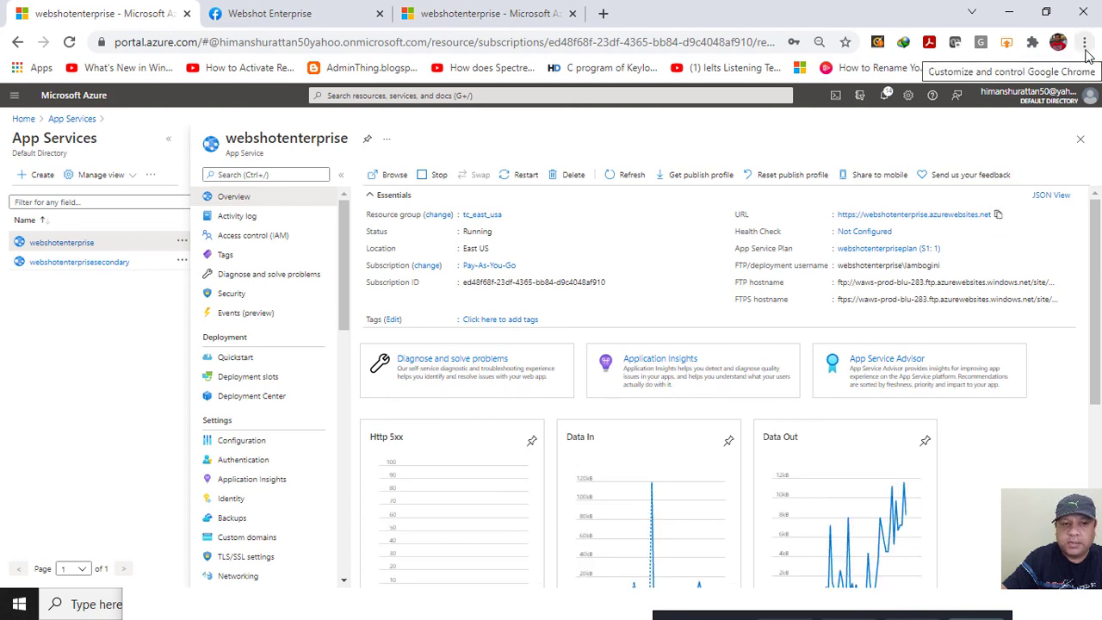
left_click(1084, 42)
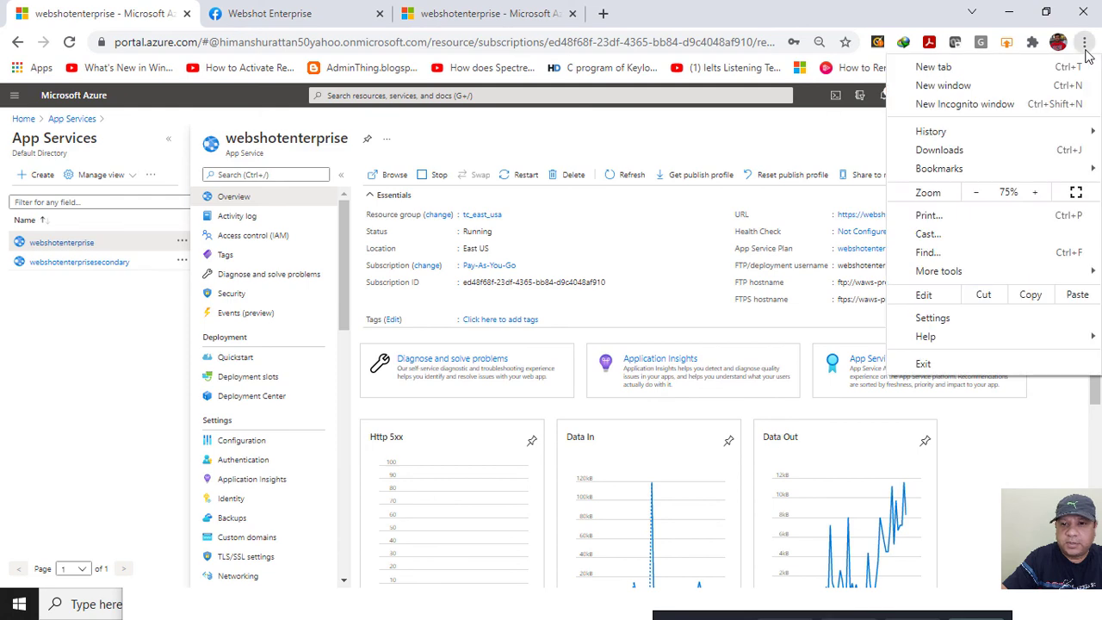
left_click(996, 107)
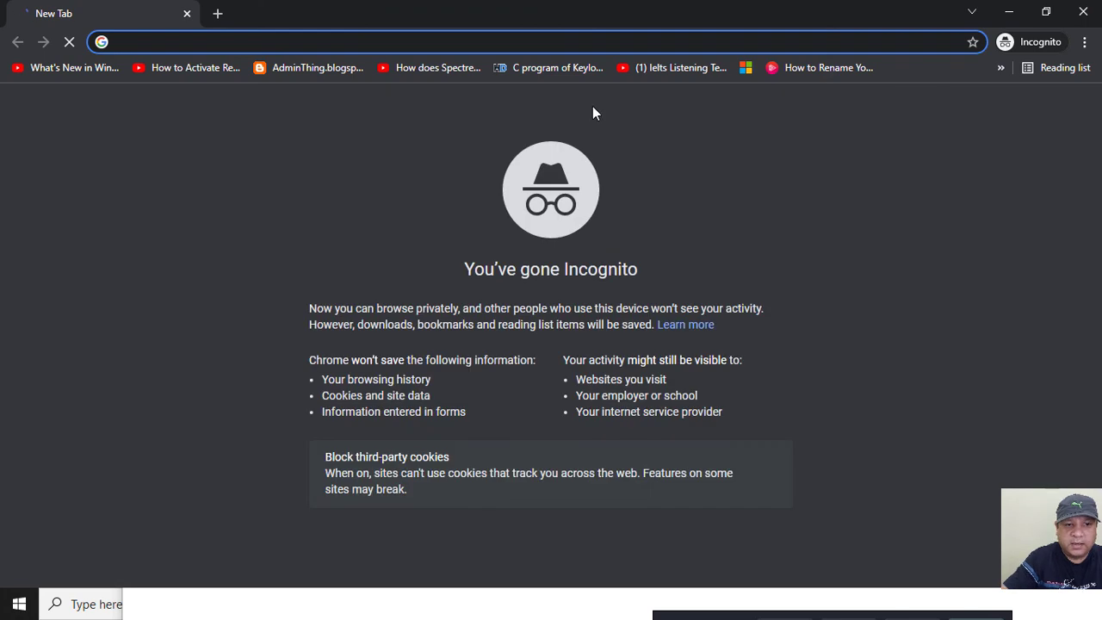
key("ctrl+v")
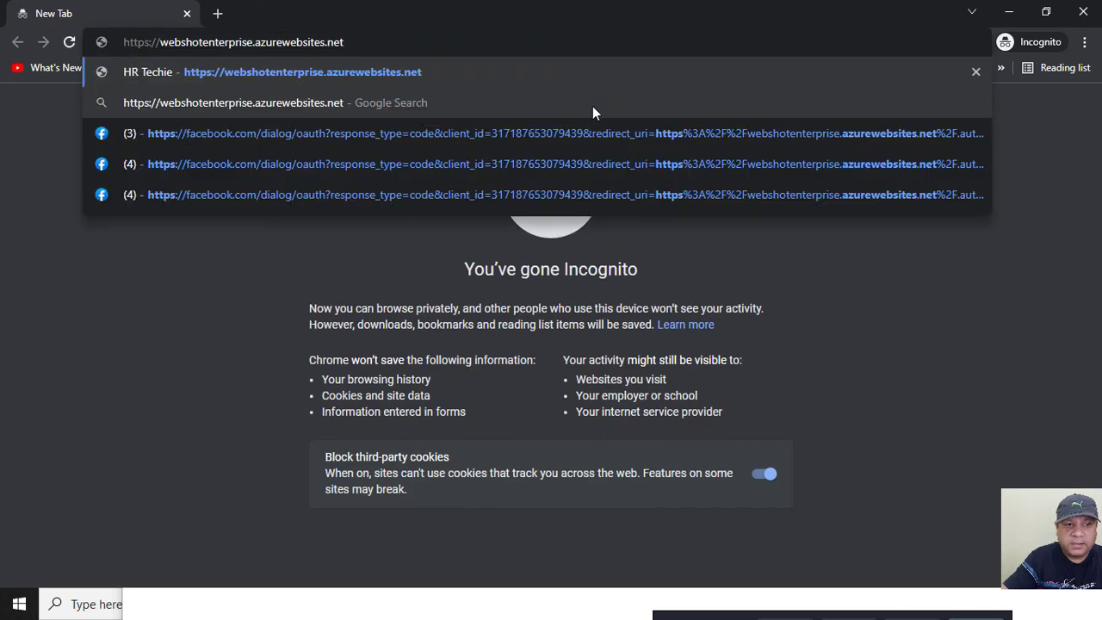
key("Return")
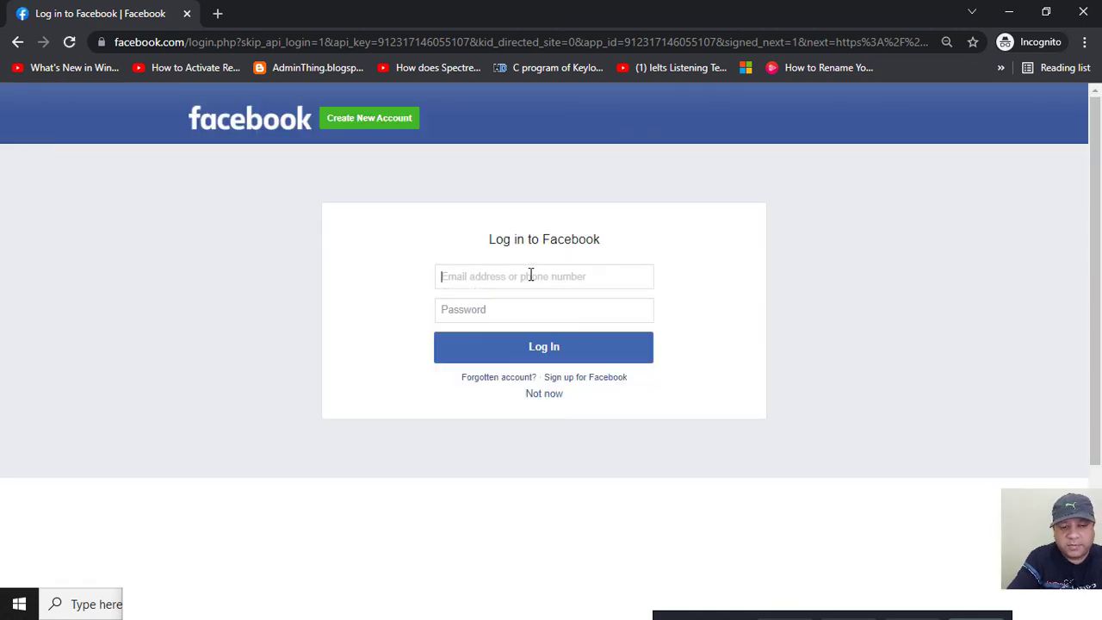
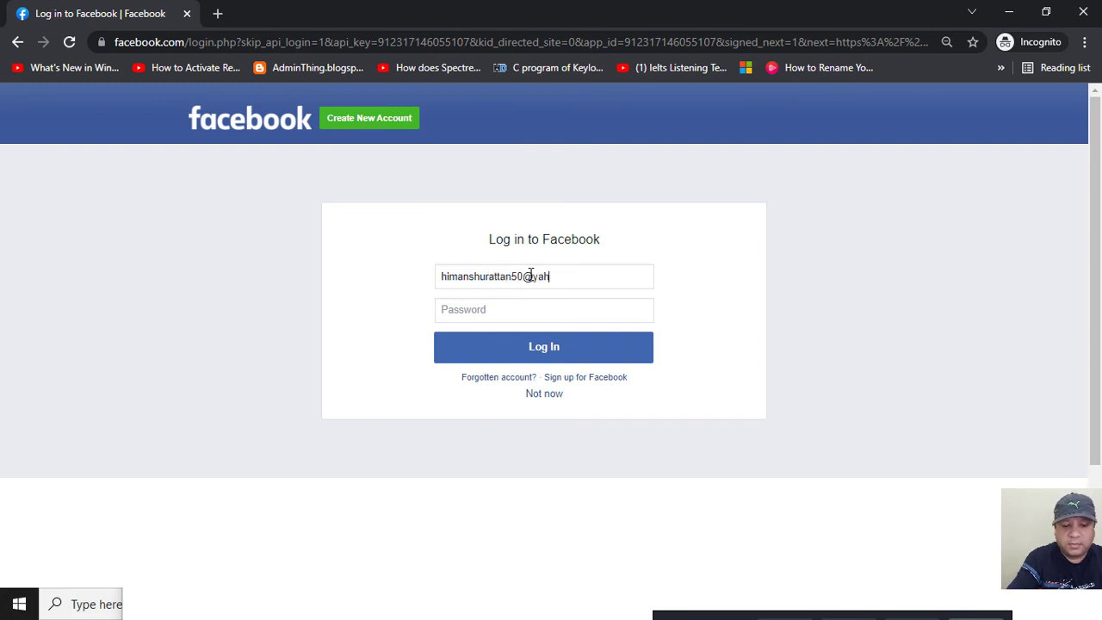
Log in to Facebook with the account e-mail and password, reach HR_Techie, then return to Authentication settings.
key("Tab")
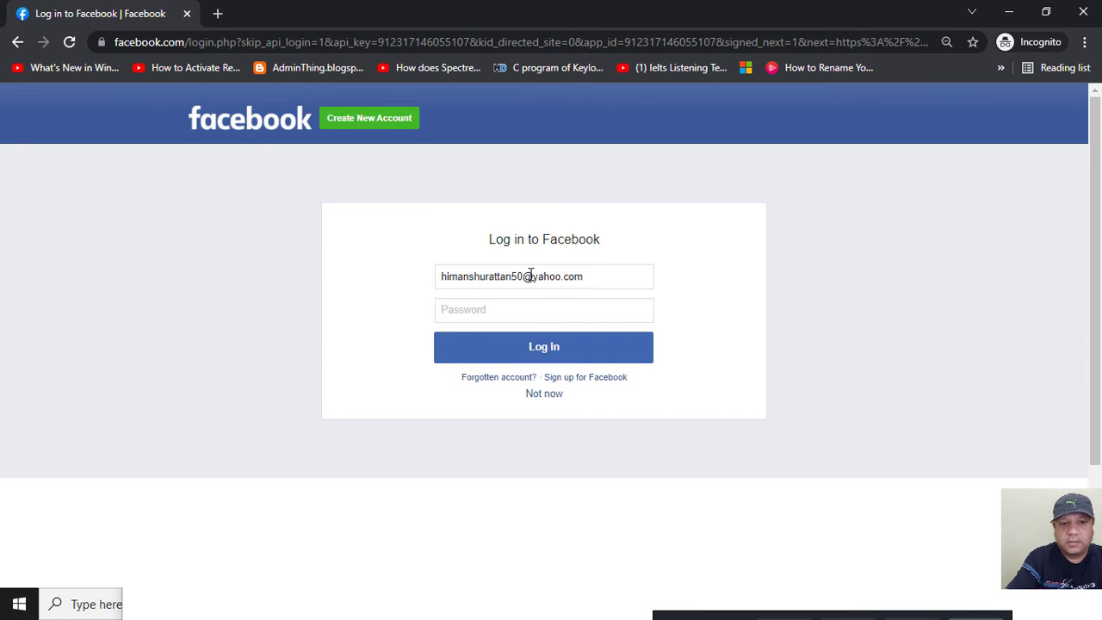
type("*")
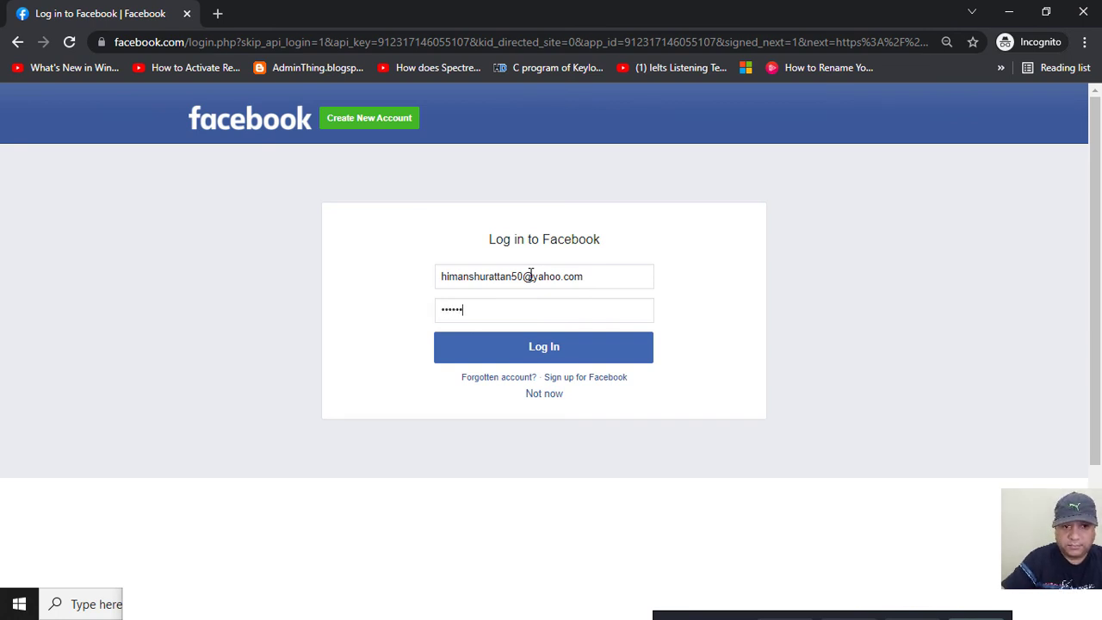
key("Return")
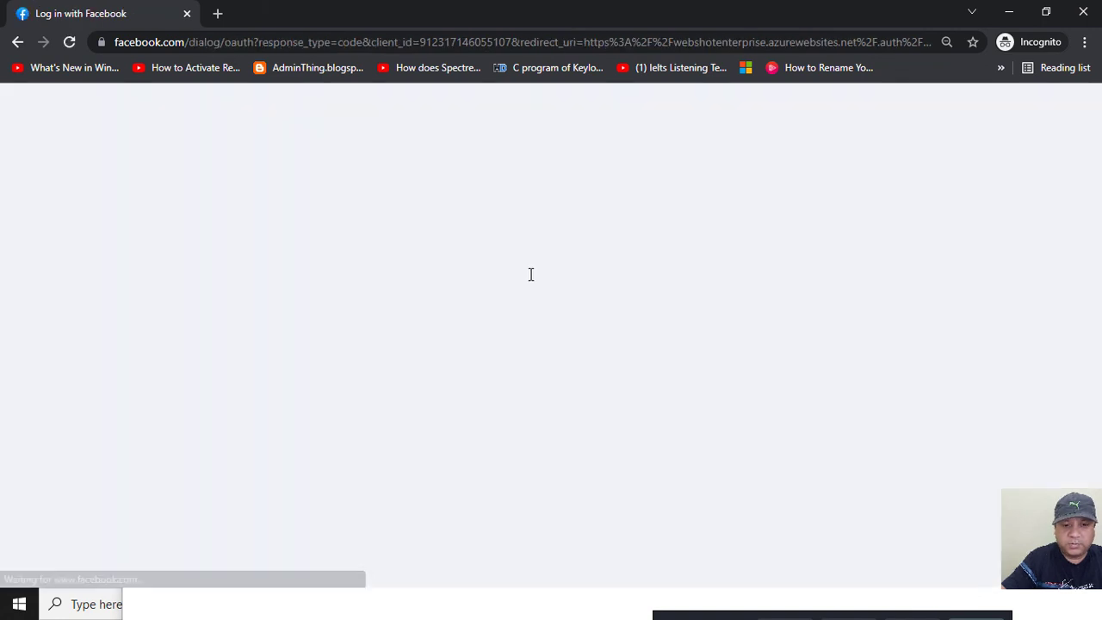
left_click(520, 399)
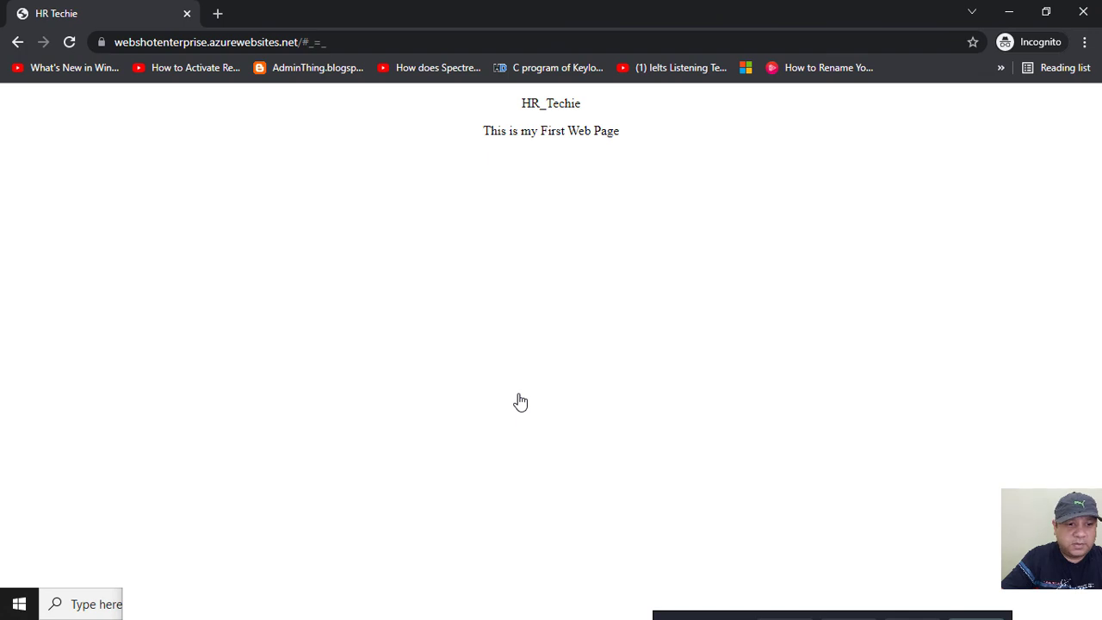
left_click(1010, 11)
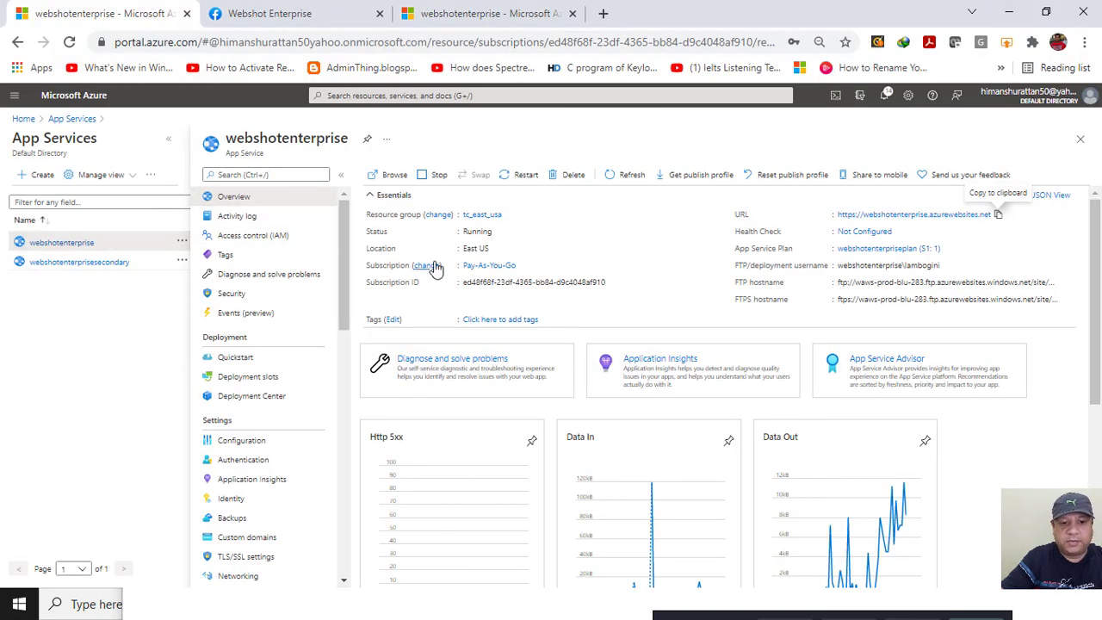
left_click(243, 460)
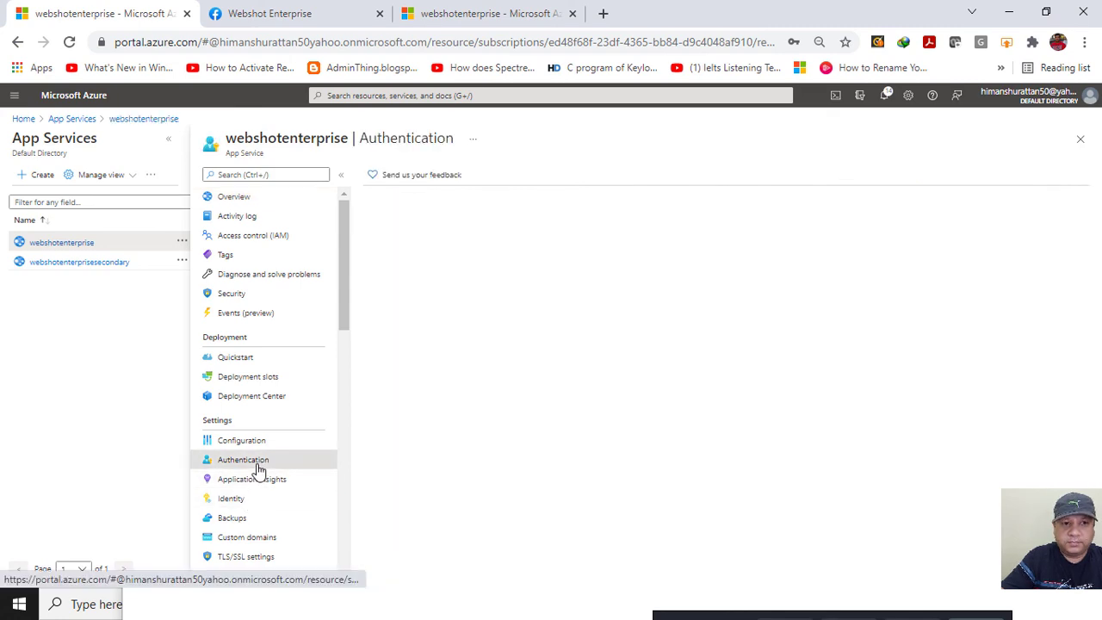